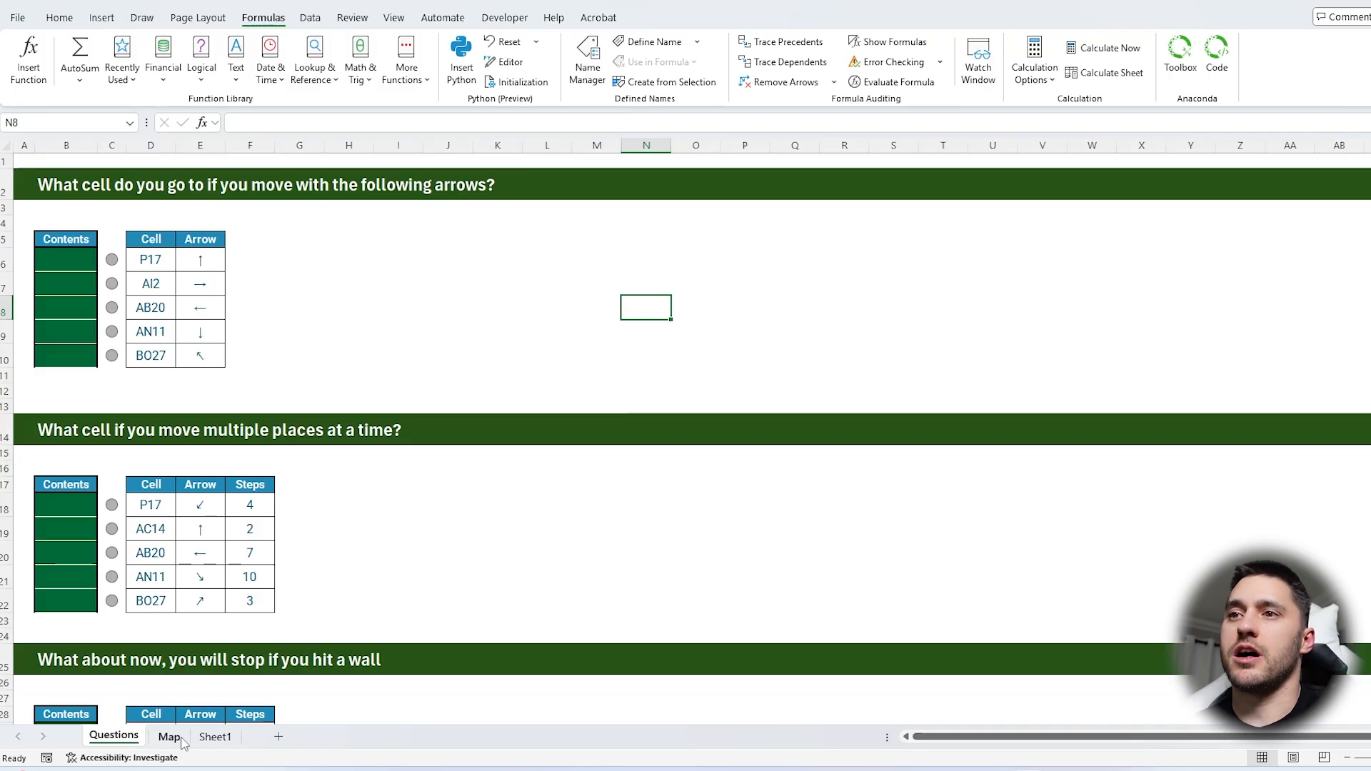
# Examine the Map sheet's grid, including its terrain, symbols and row and column labels
pyautogui.click(170, 736)
pyautogui.click(484, 279)
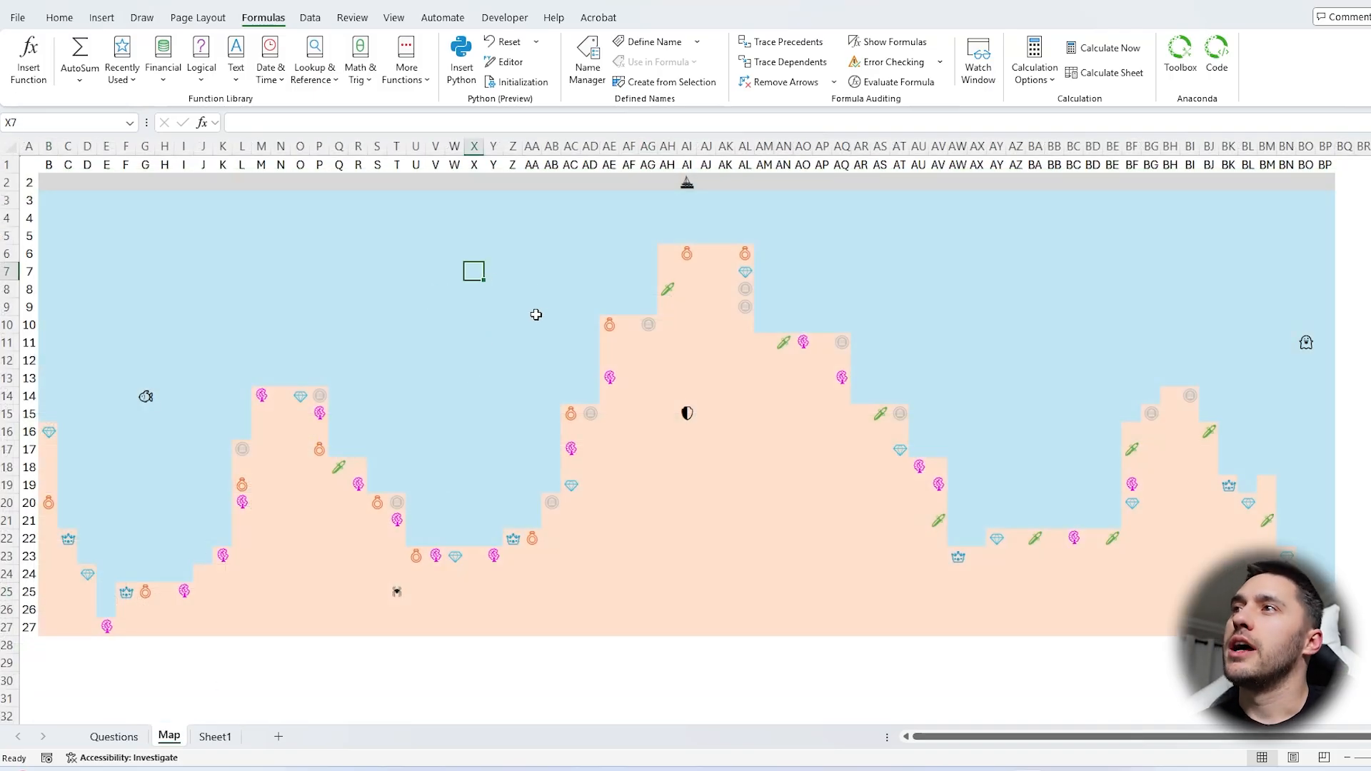
pyautogui.click(678, 412)
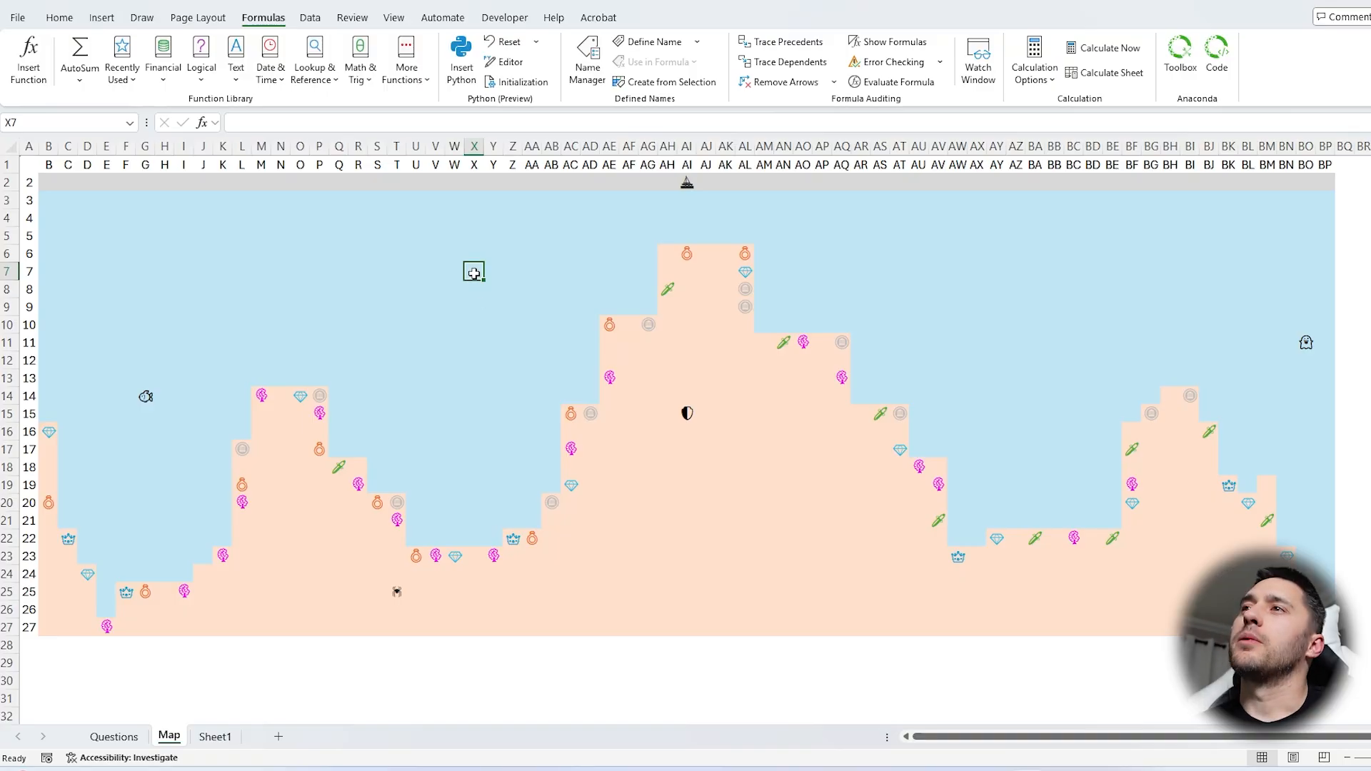
pyautogui.moveTo(477, 272); pyautogui.dragTo(652, 272)
pyautogui.click(686, 396)
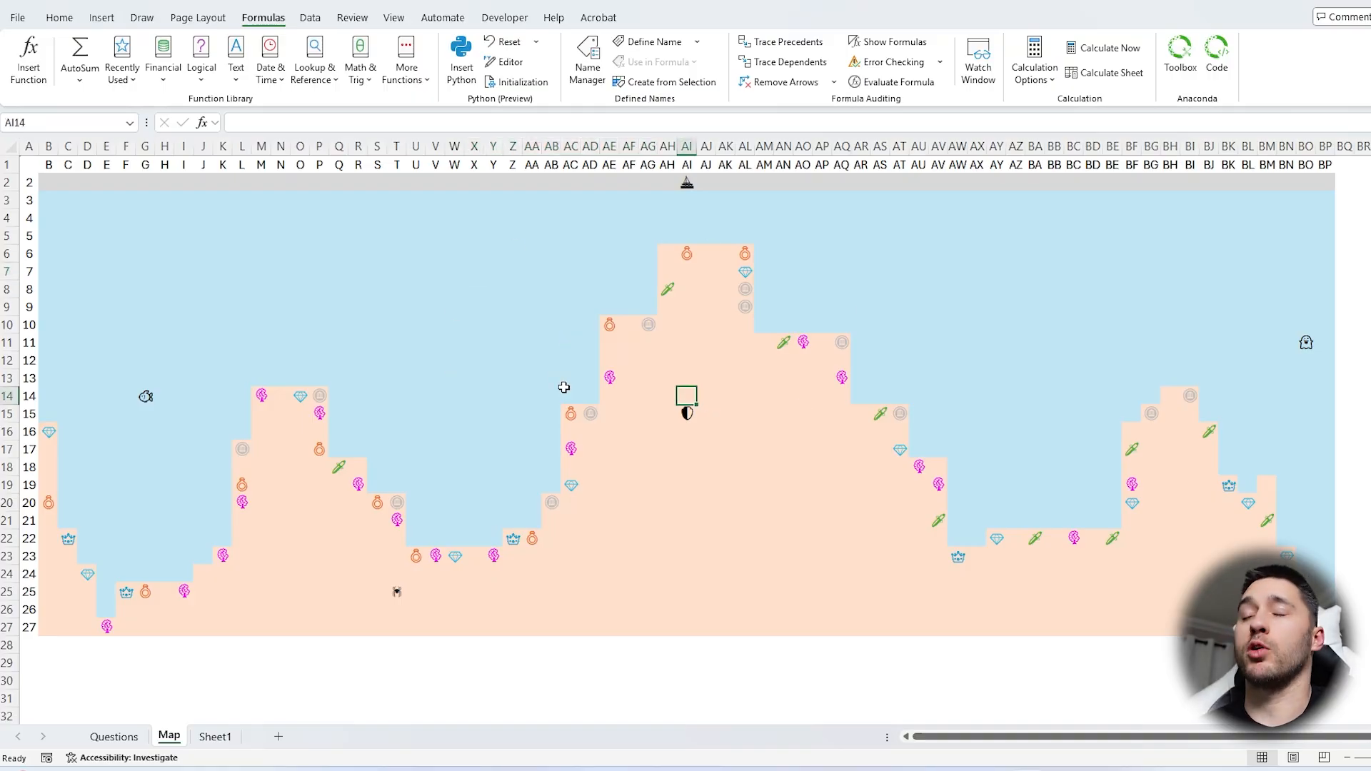
pyautogui.click(959, 291)
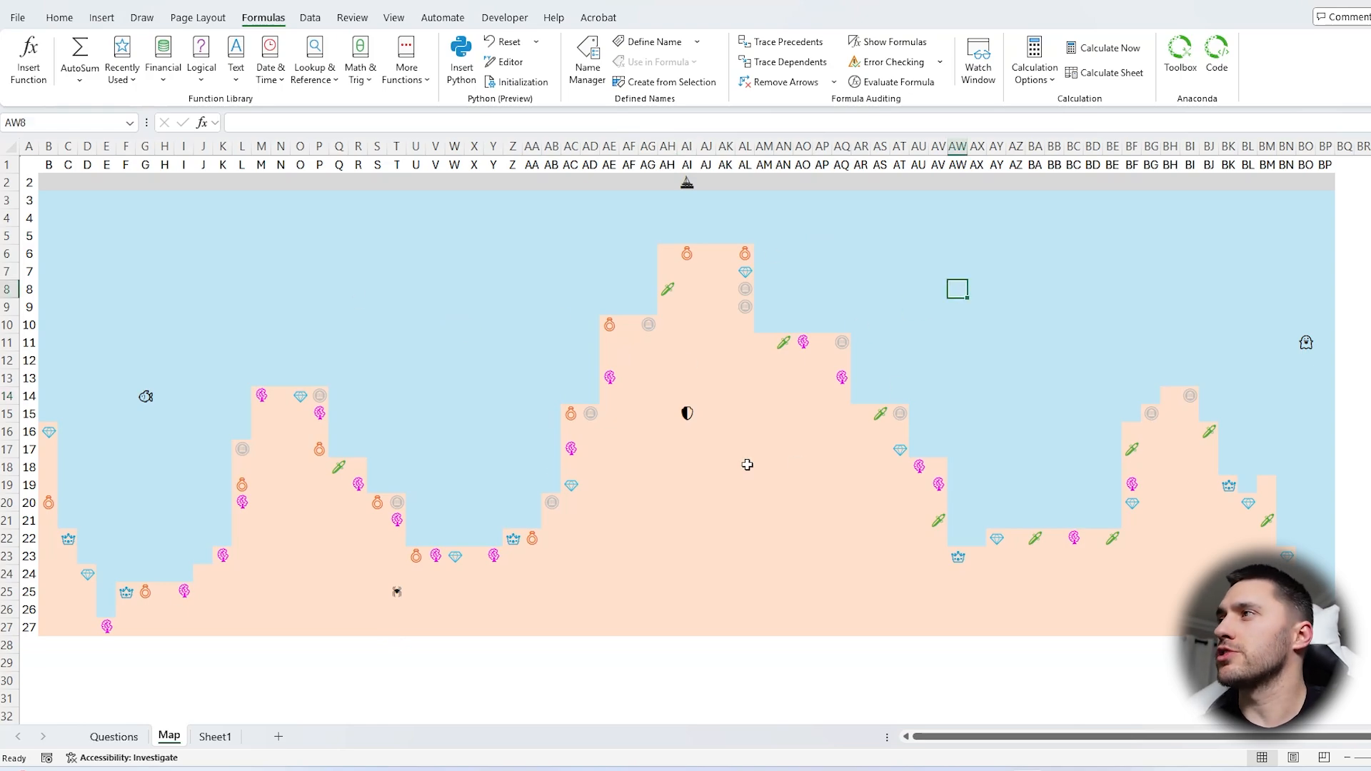
pyautogui.moveTo(1328, 165); pyautogui.dragTo(28, 627)
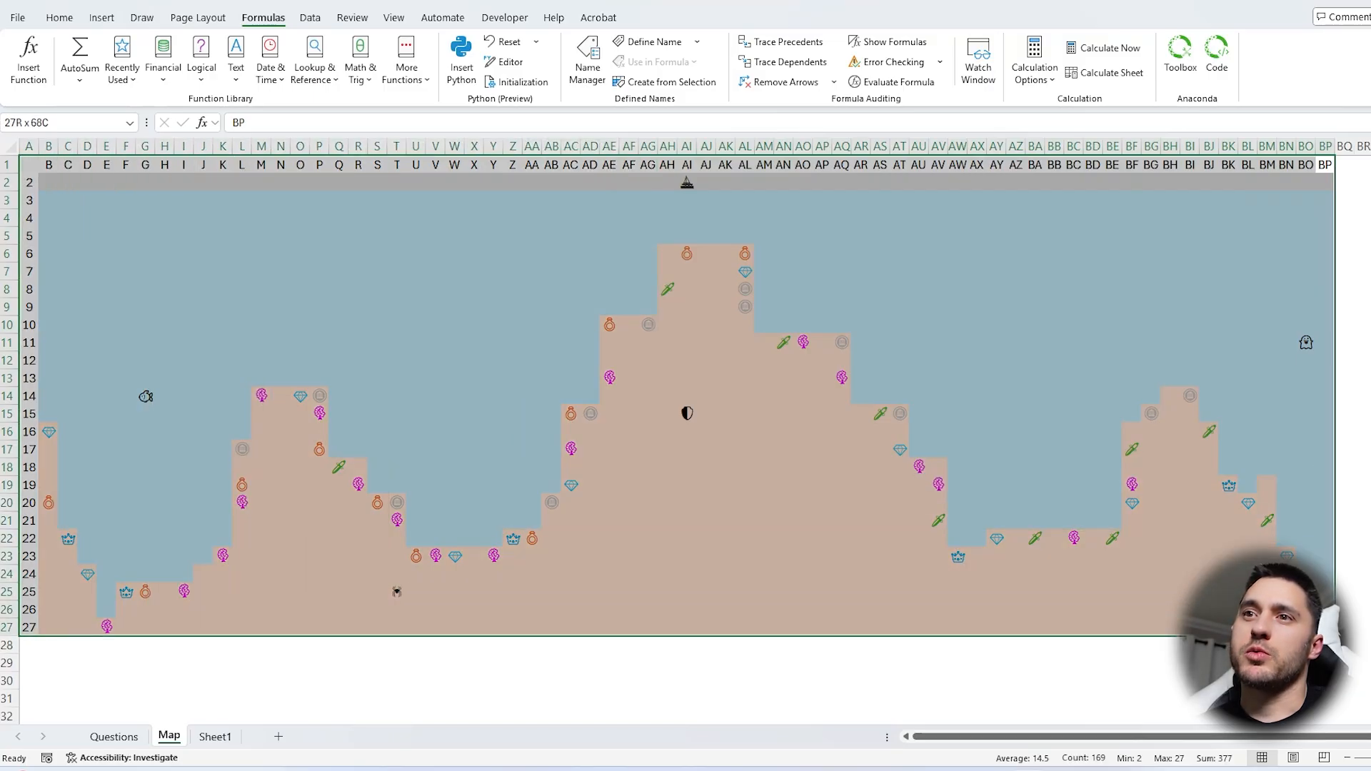
pyautogui.click(471, 397)
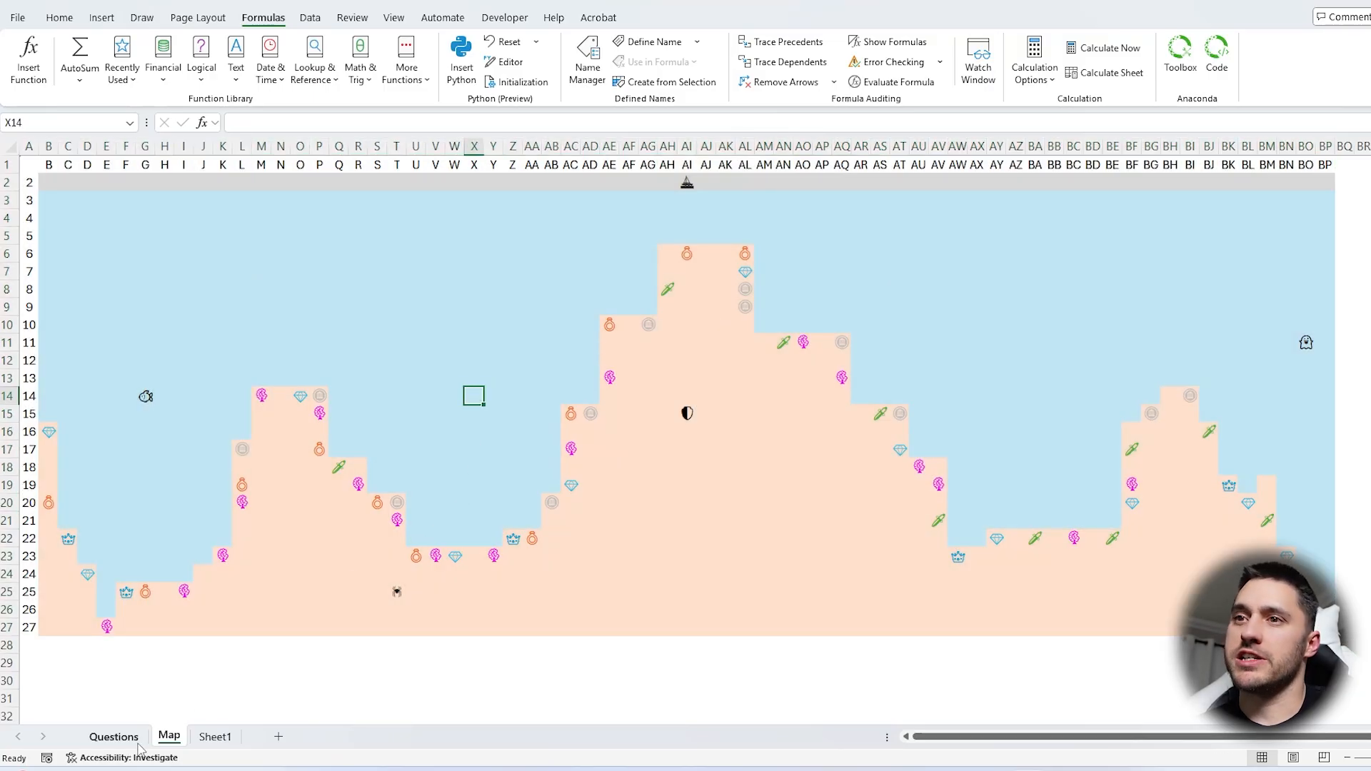
# Examine the starting cells and arrows of the first question on the Questions sheet
pyautogui.click(114, 736)
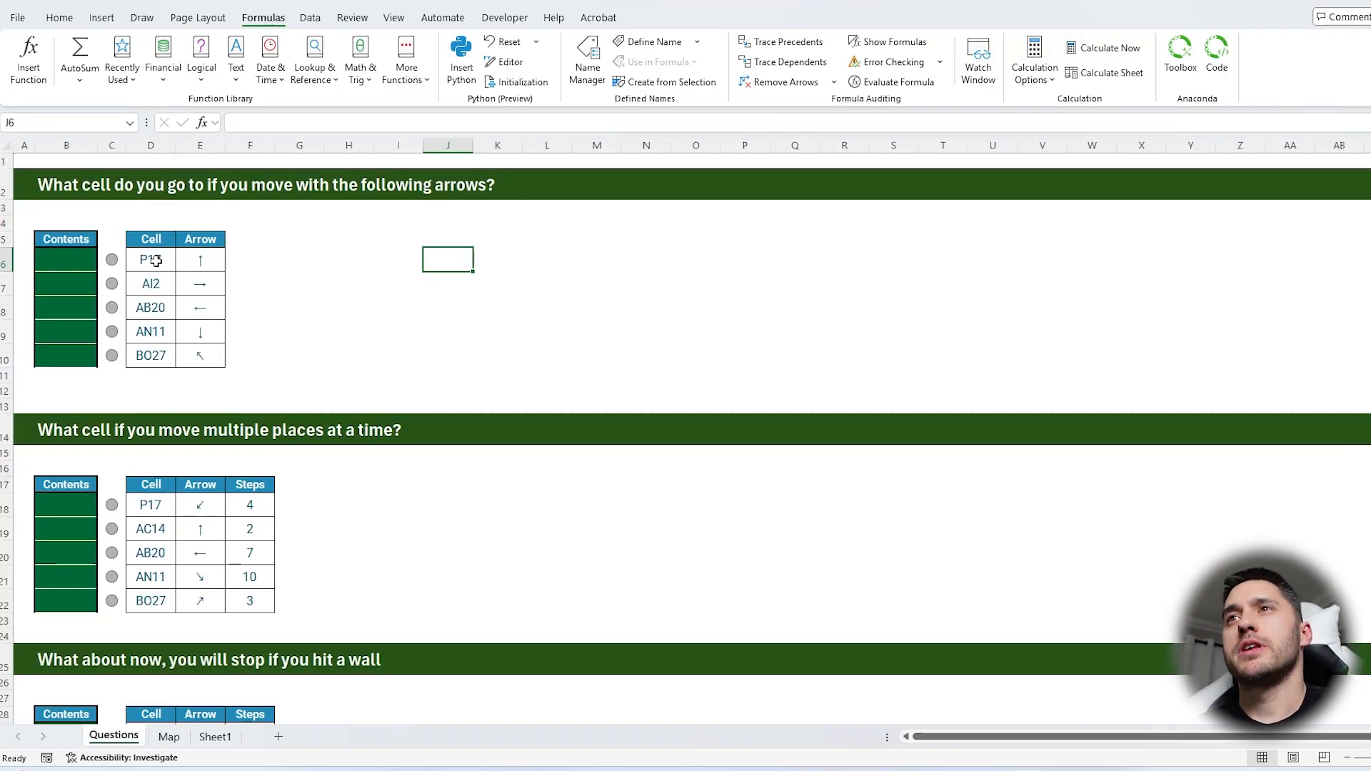
pyautogui.moveTo(150, 259); pyautogui.dragTo(150, 355)
pyautogui.moveTo(201, 258); pyautogui.dragTo(200, 349)
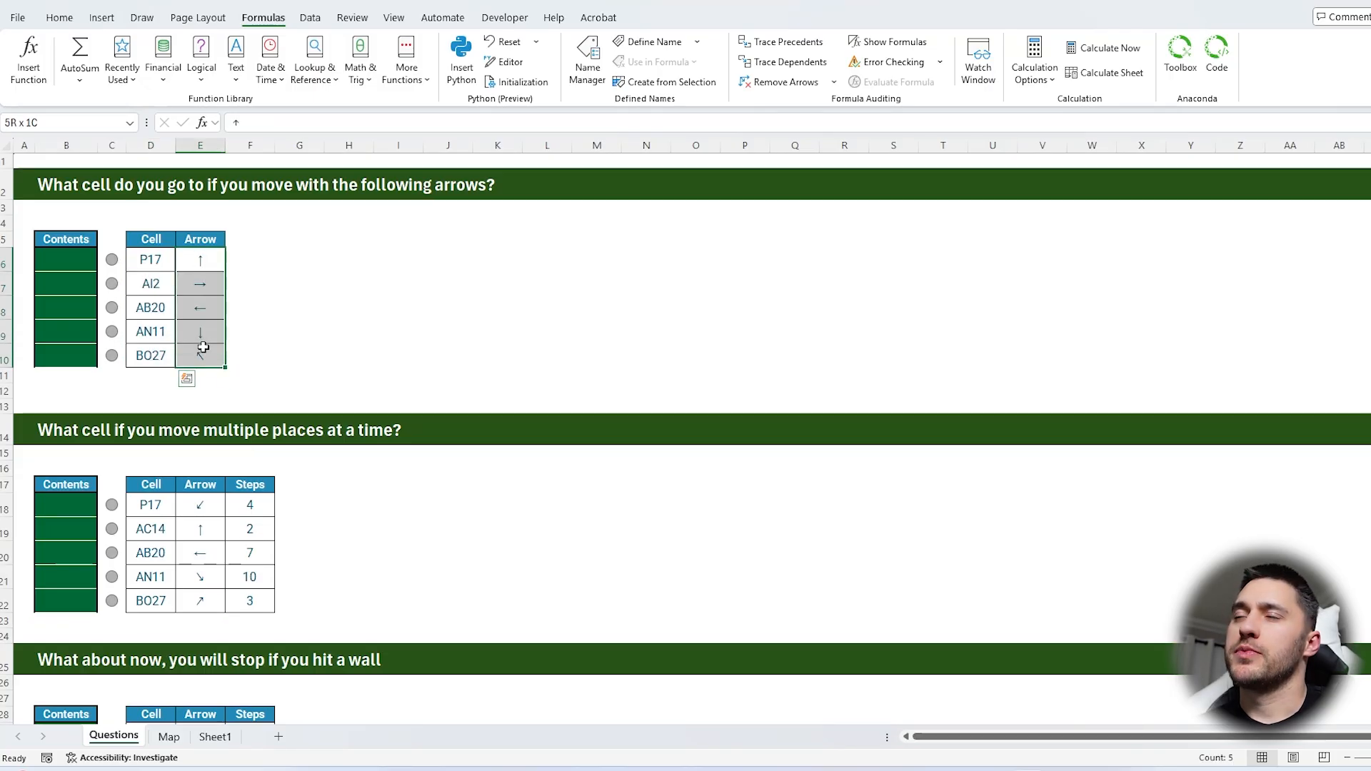
pyautogui.click(409, 269)
pyautogui.moveTo(201, 260); pyautogui.dragTo(208, 349)
pyautogui.click(398, 240)
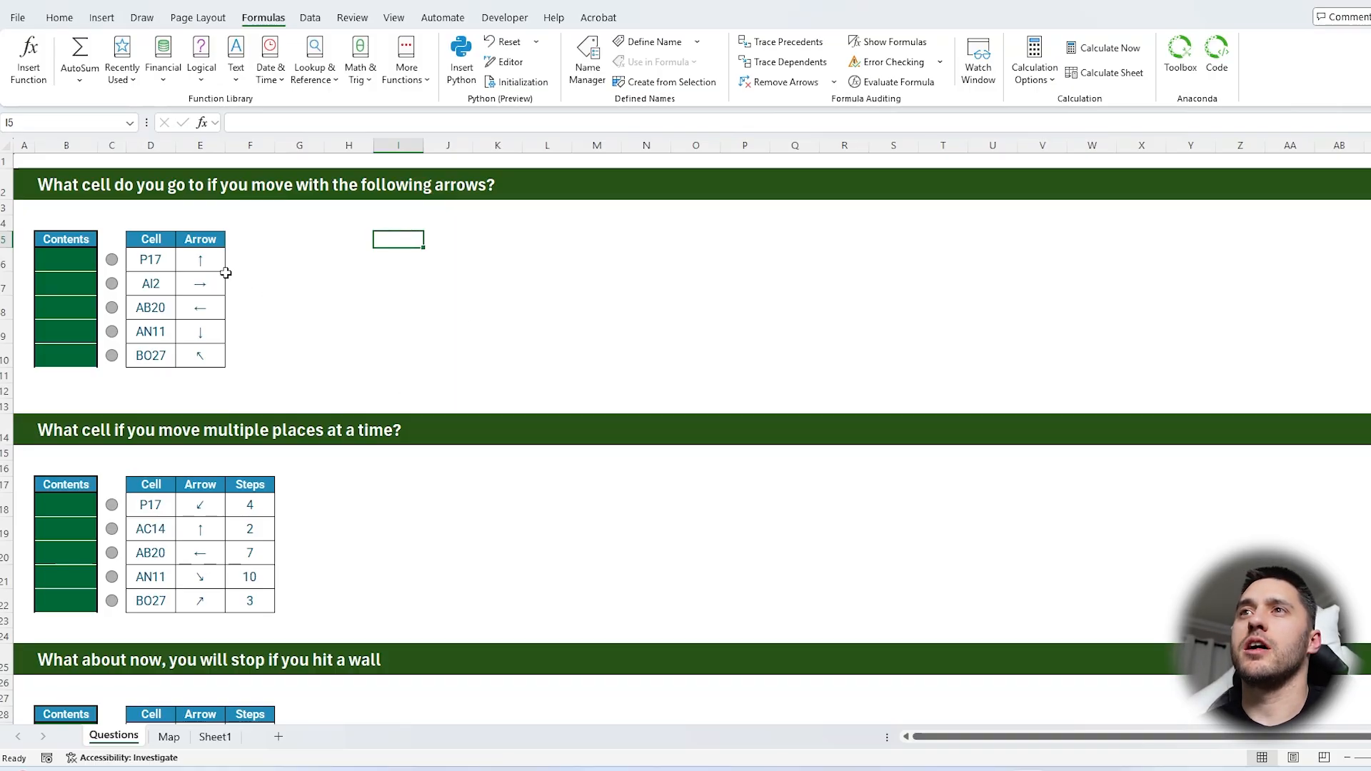
pyautogui.moveTo(213, 267); pyautogui.dragTo(222, 352)
pyautogui.click(398, 259)
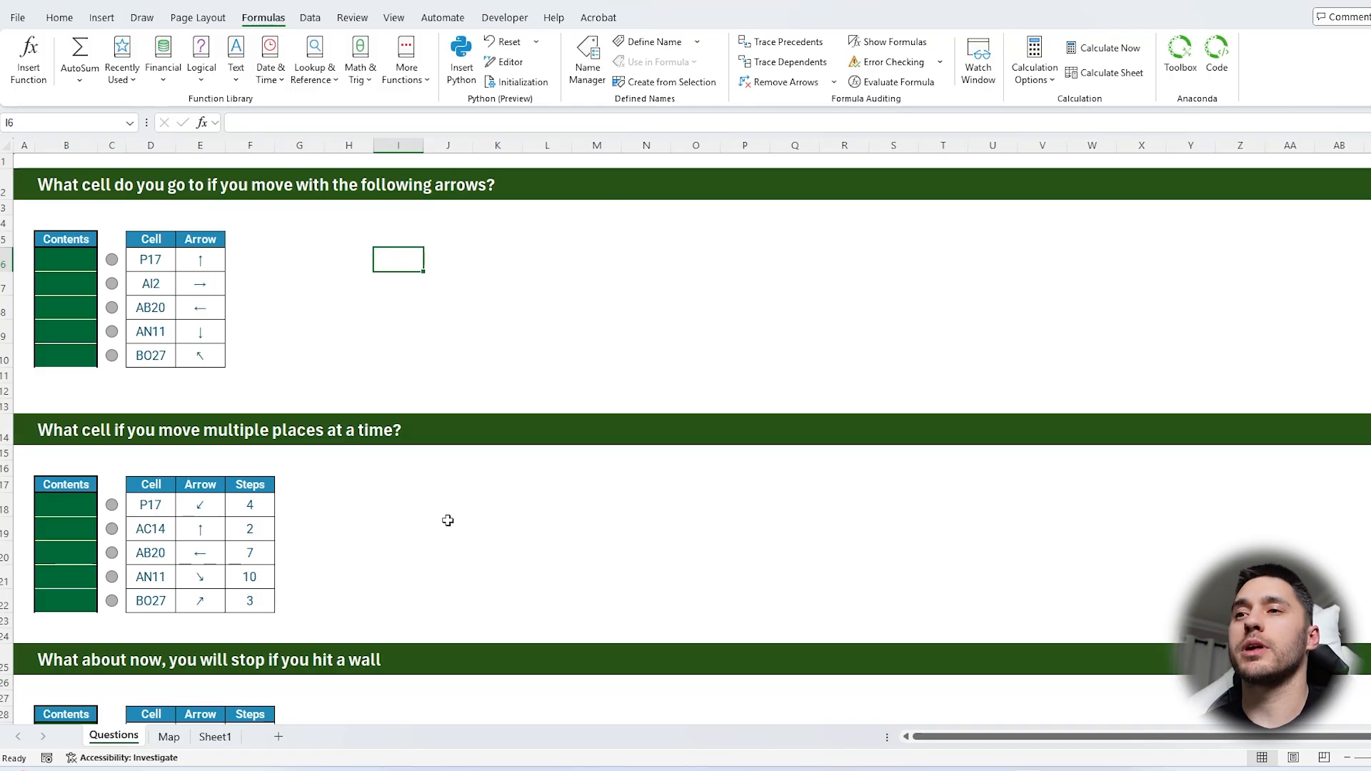
pyautogui.press('Right')
pyautogui.press('Down')
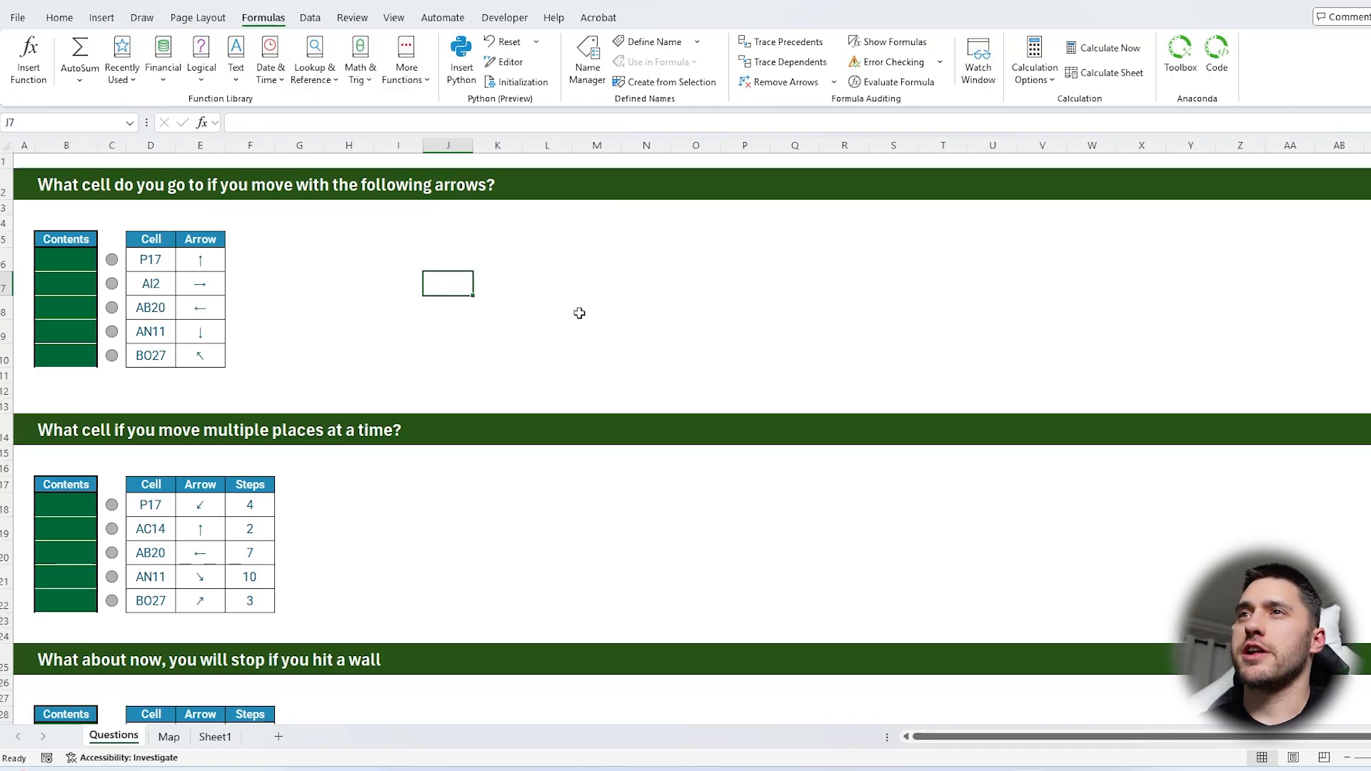
pyautogui.moveTo(211, 266); pyautogui.dragTo(208, 356)
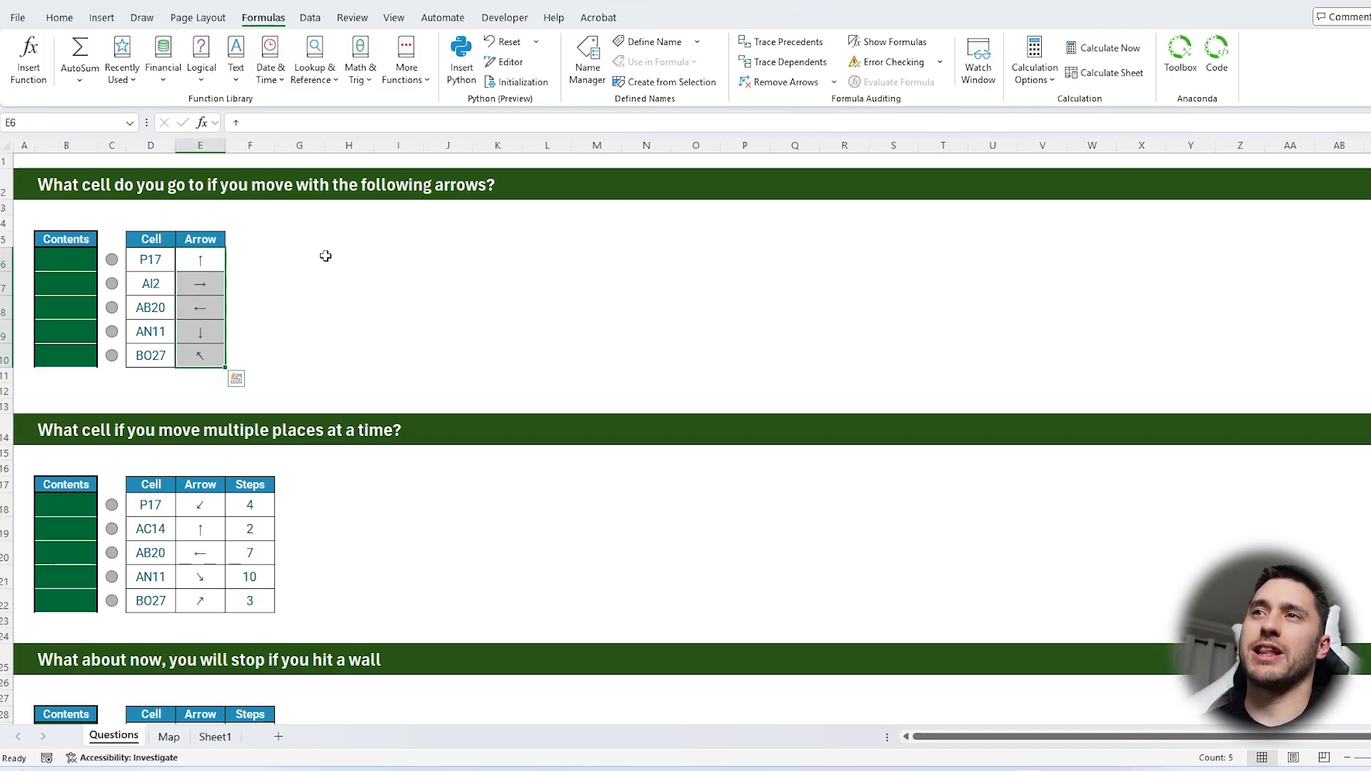
pyautogui.click(347, 263)
pyautogui.moveTo(355, 274); pyautogui.dragTo(349, 382)
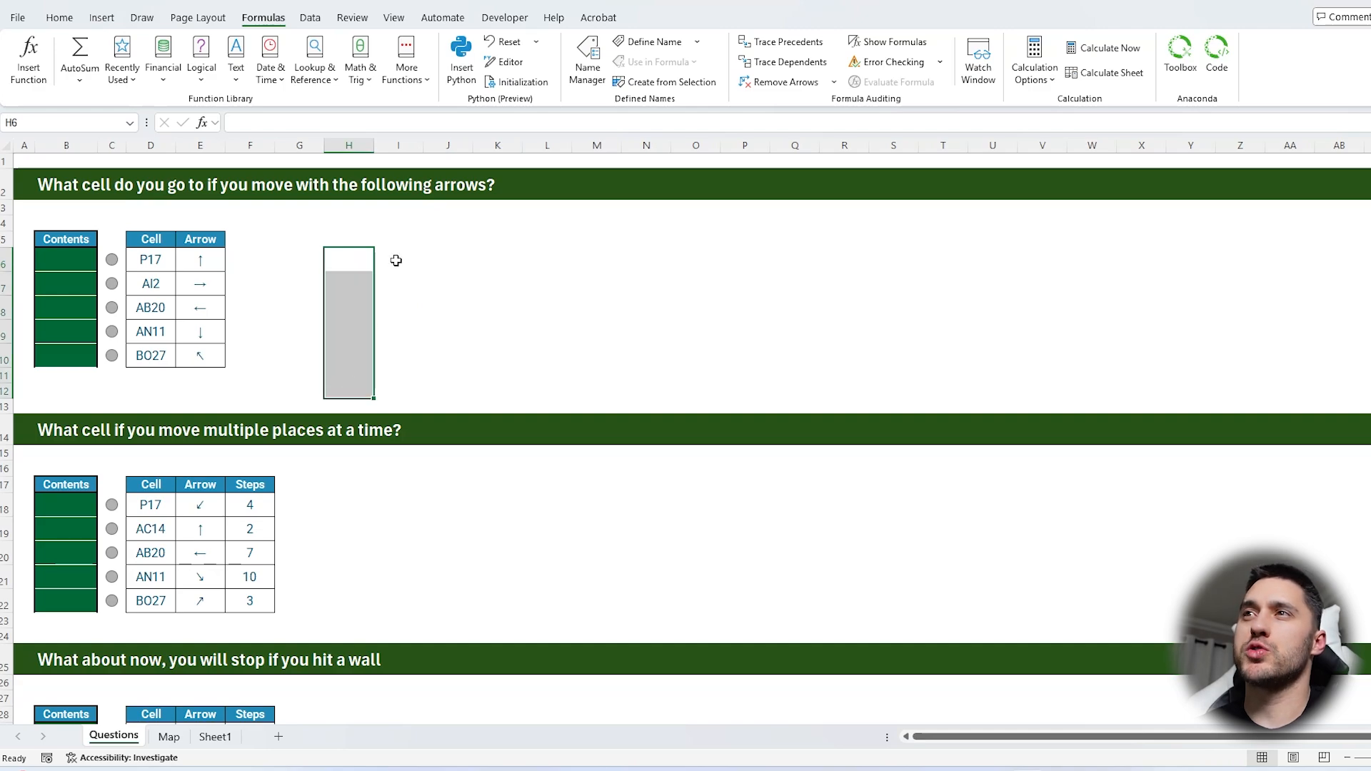
pyautogui.moveTo(395, 260); pyautogui.dragTo(397, 392)
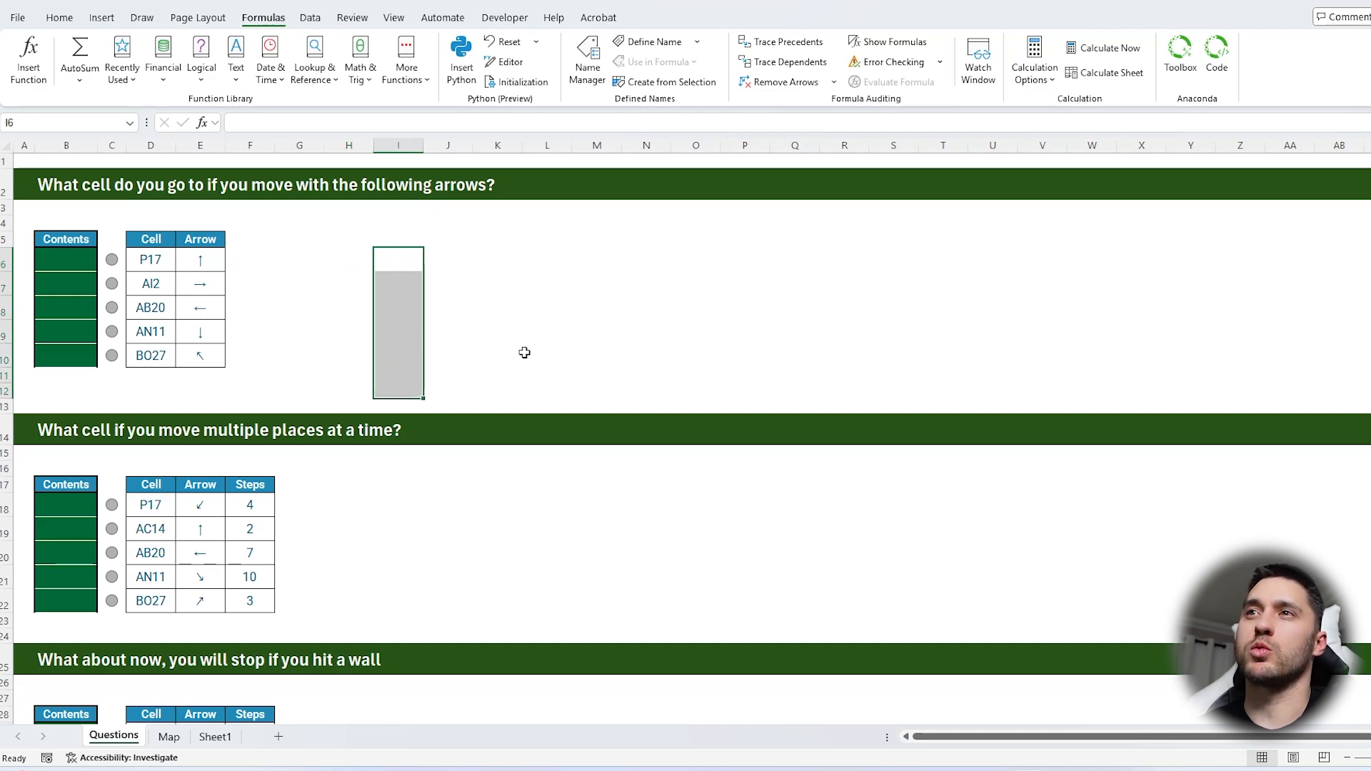
pyautogui.click(162, 265)
pyautogui.click(257, 262)
pyautogui.click(162, 263)
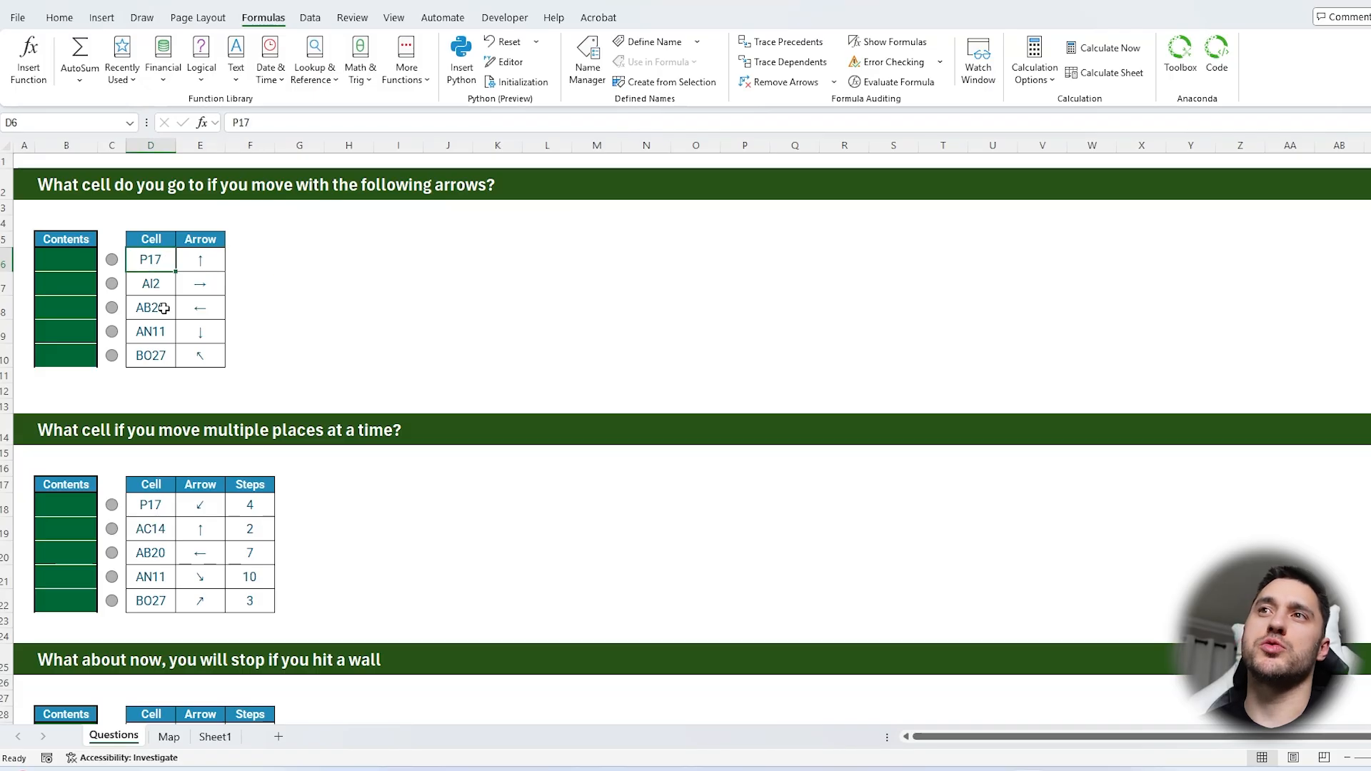
pyautogui.moveTo(163, 259); pyautogui.dragTo(149, 351)
pyautogui.click(152, 259)
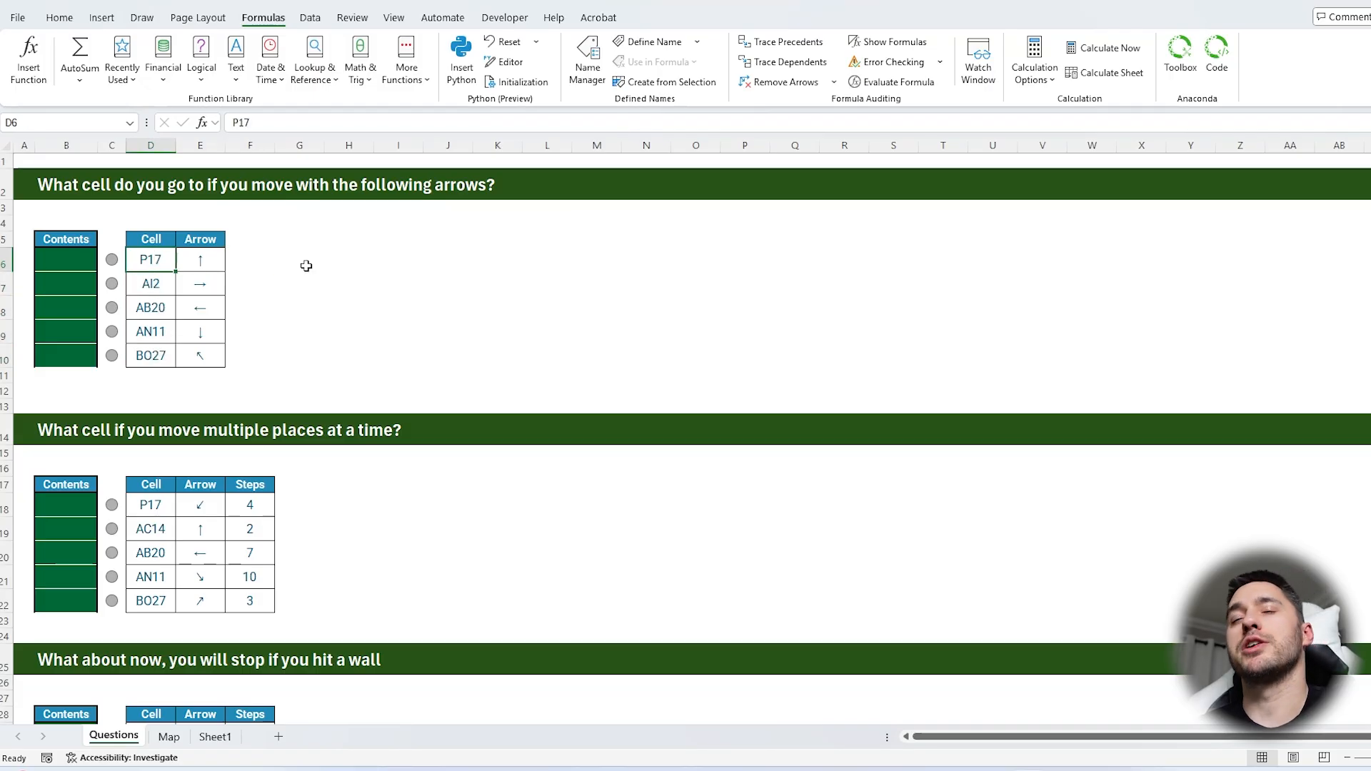
# In cell C4 of Sheet1, list the distinct arrows with a UNIQUE formula on Questions!E6:E45
pyautogui.click(215, 736)
pyautogui.click(149, 208)
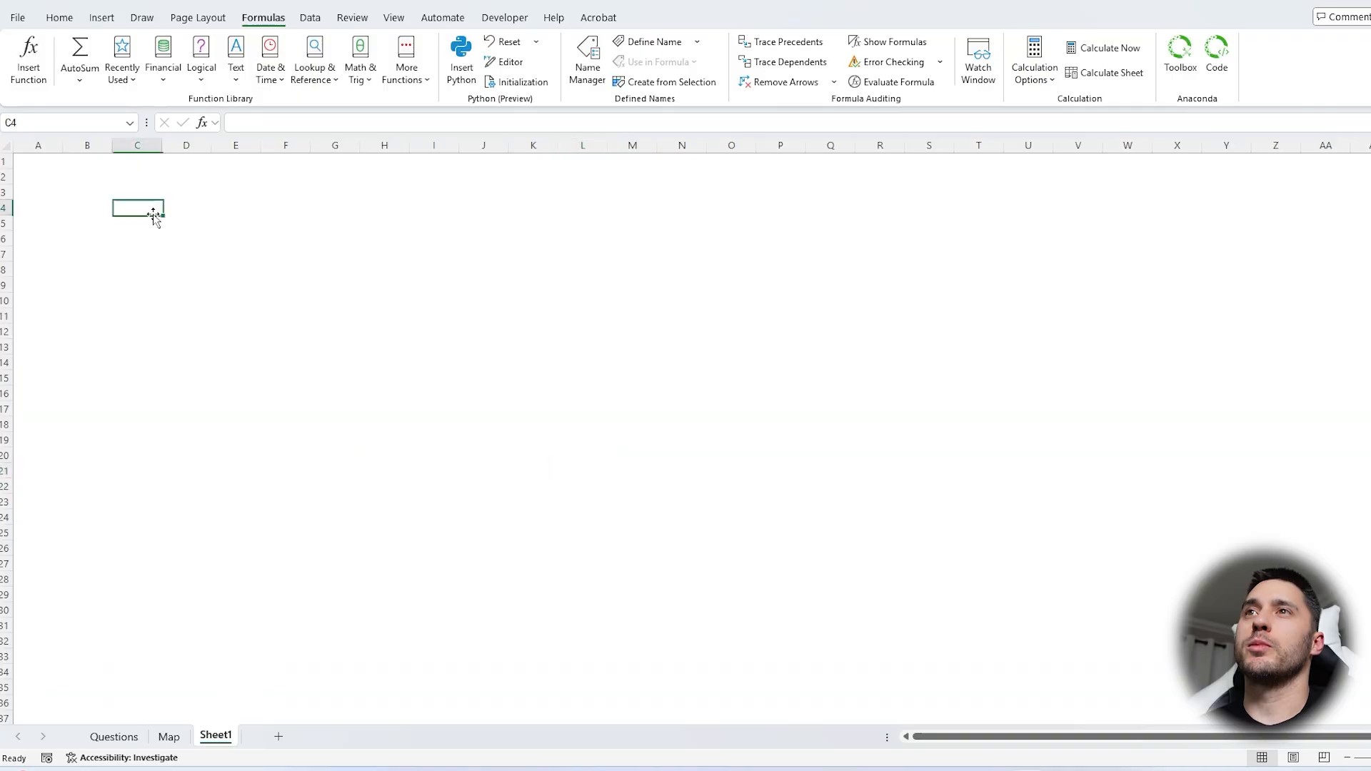
pyautogui.write('=uniq')
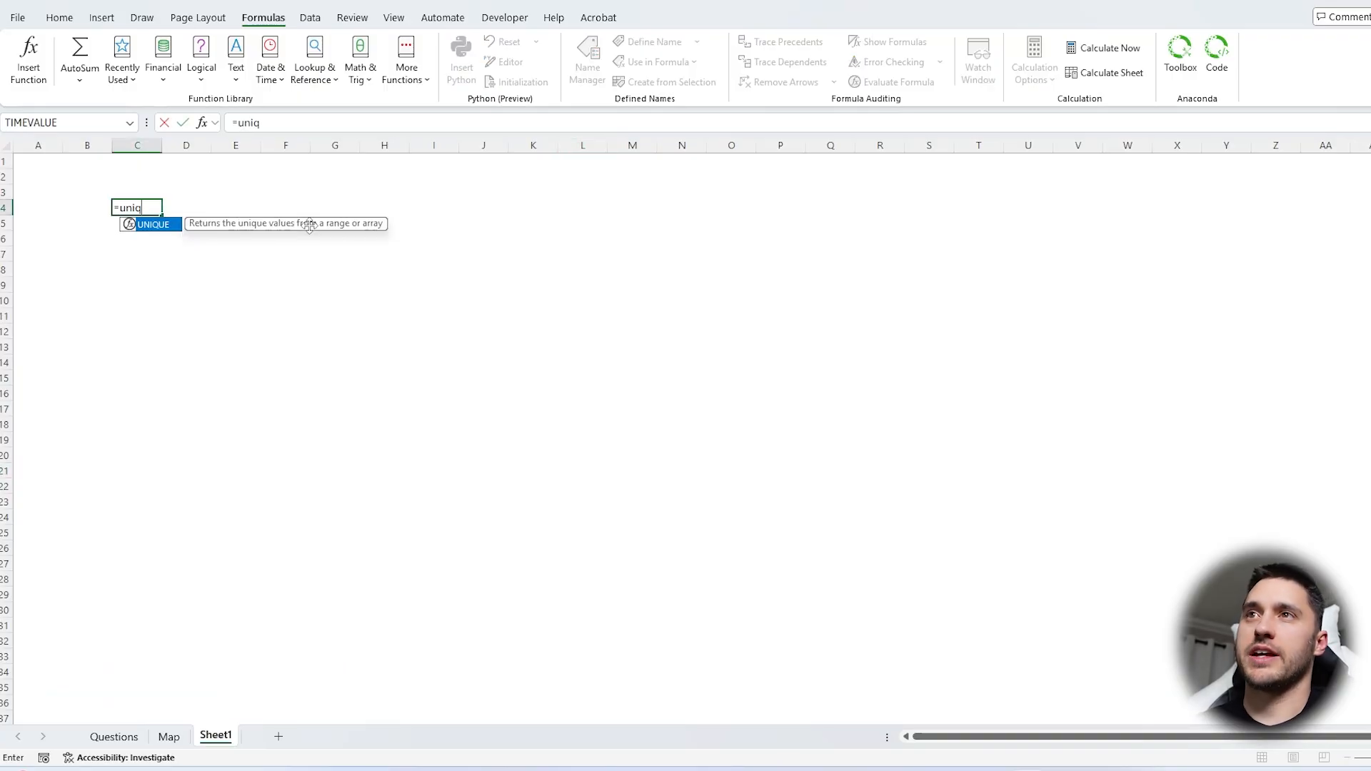
pyautogui.press('Tab')
pyautogui.click(145, 736)
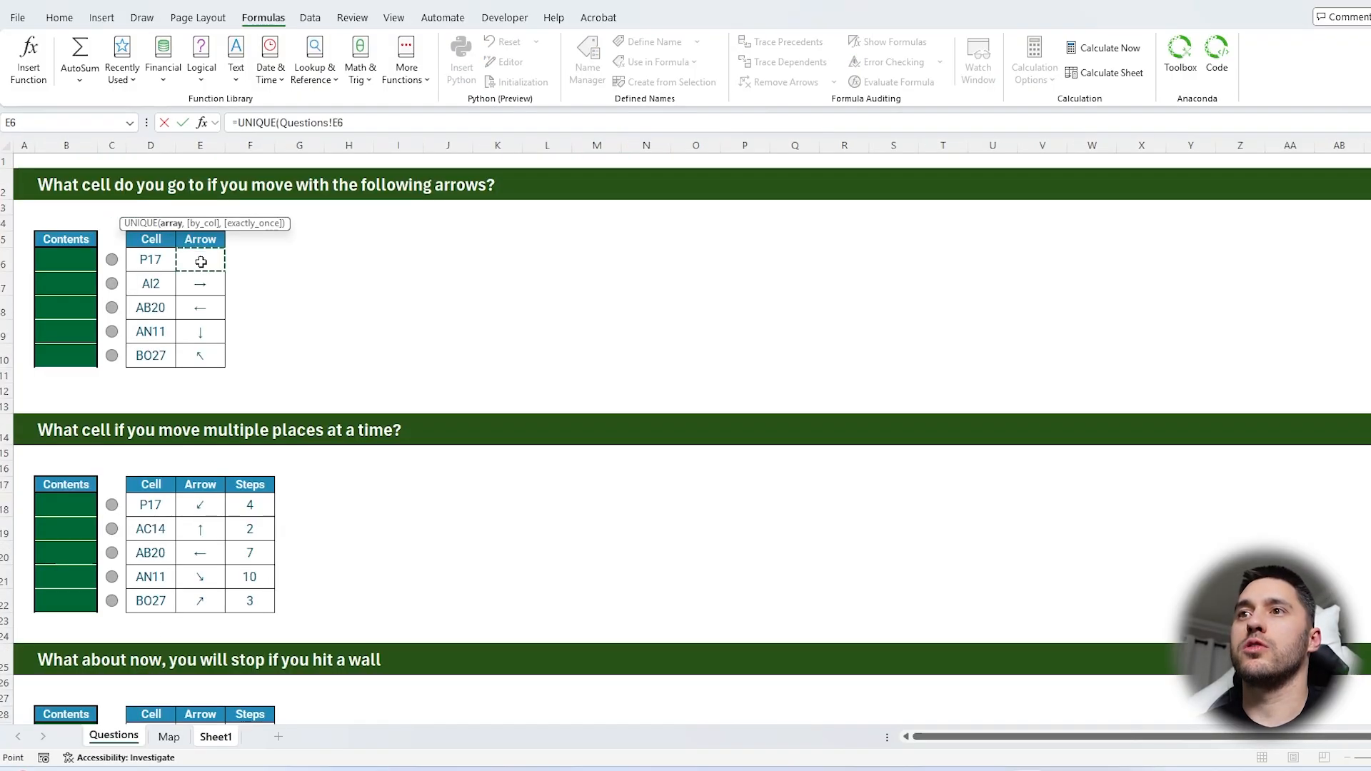
pyautogui.moveTo(197, 255); pyautogui.dragTo(205, 651)
pyautogui.press('Return')
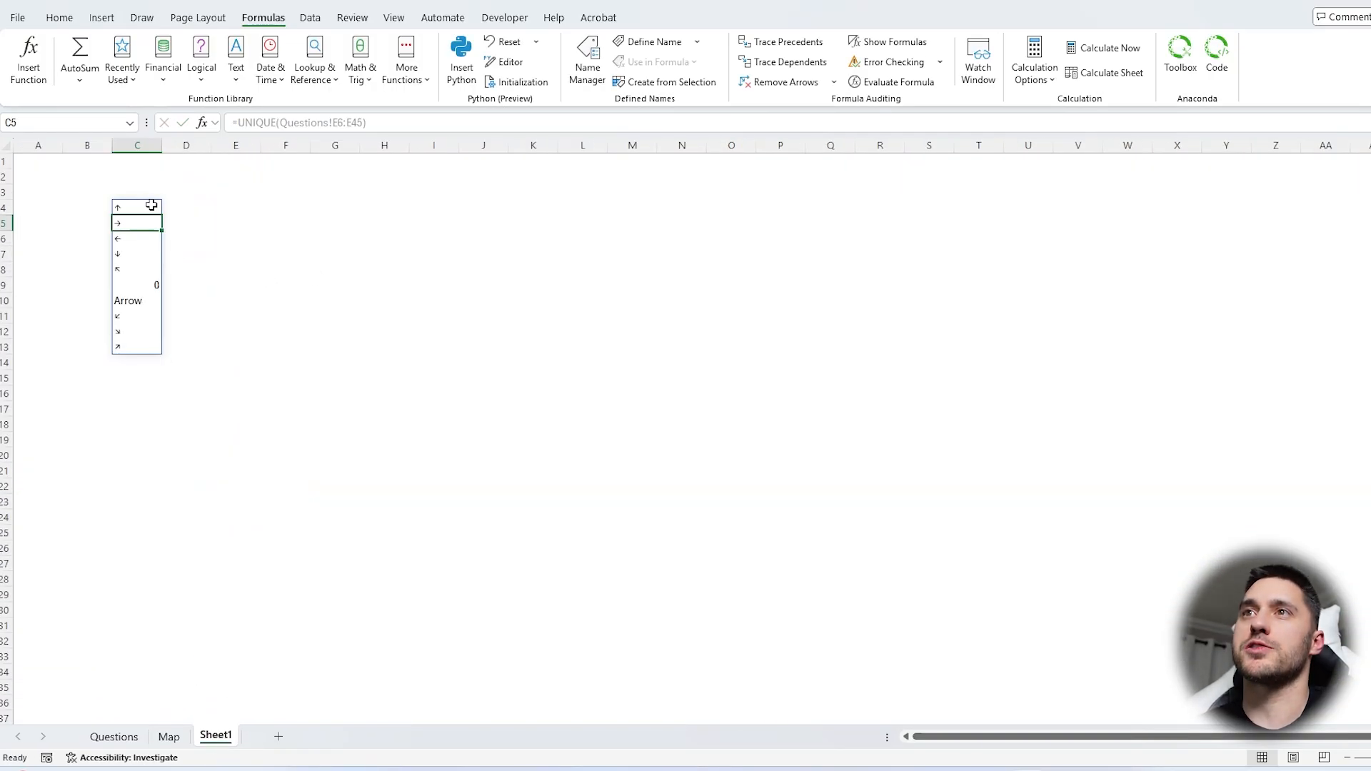
# Convert the spilled arrow list to static values and delete the two rows holding 0 and "Arrow"
pyautogui.hotkey('ctrl', 'a')
pyautogui.hotkey('ctrl', 'c')
pyautogui.hotkey('ctrl', 'shift', 'v')
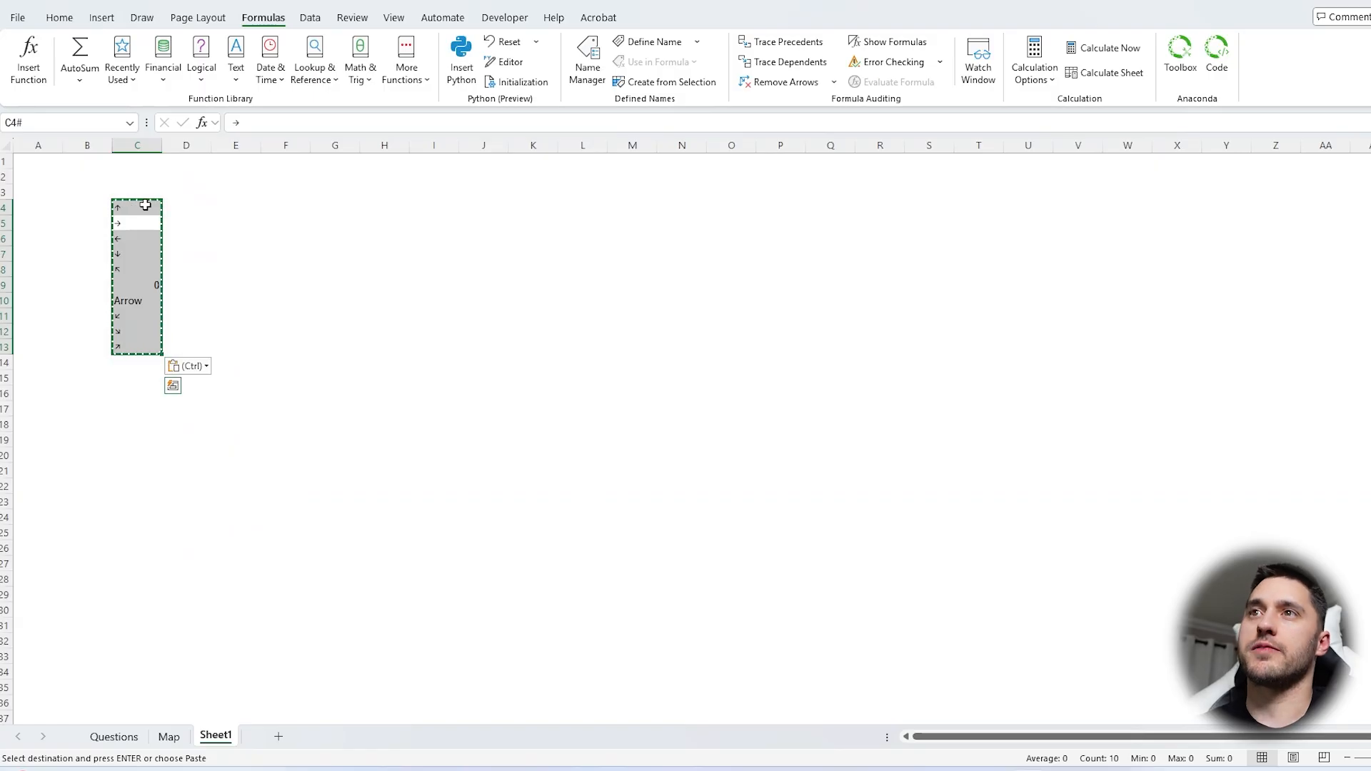
pyautogui.moveTo(159, 286); pyautogui.dragTo(159, 300)
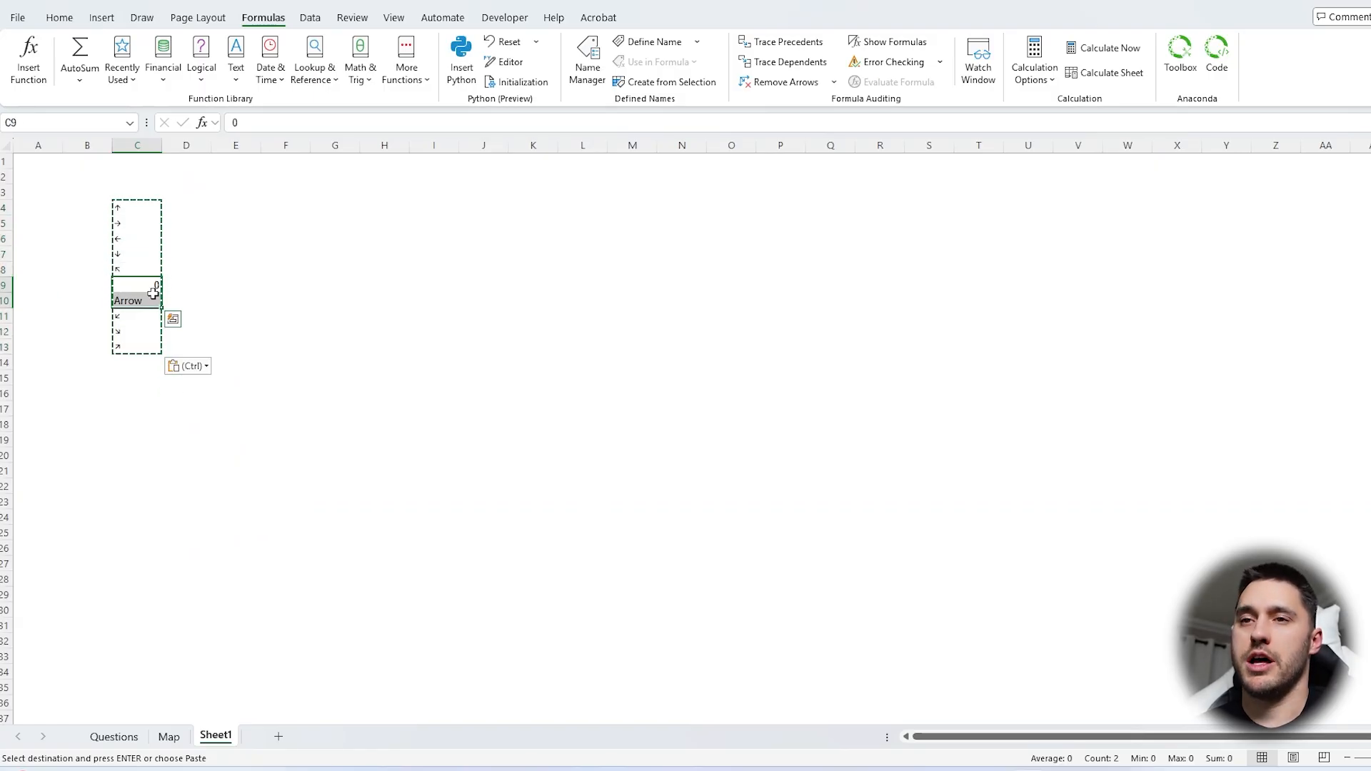
pyautogui.moveTo(5, 284); pyautogui.dragTo(6, 301)
pyautogui.press('Escape')
pyautogui.hotkey('ctrl', '-')
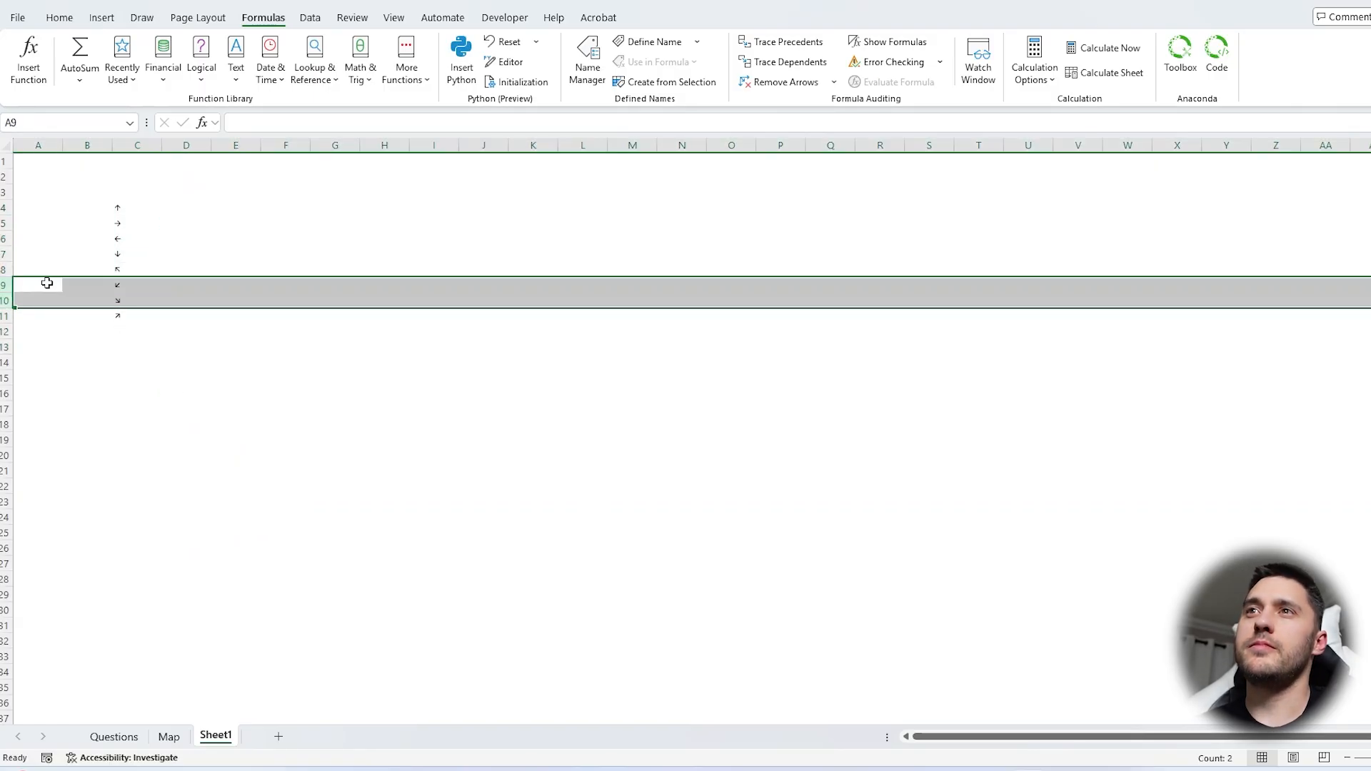
# Add the headers R in D3 and C in E3 beside the arrow list
pyautogui.scroll(3, 235, 260)
pyautogui.click(235, 259)
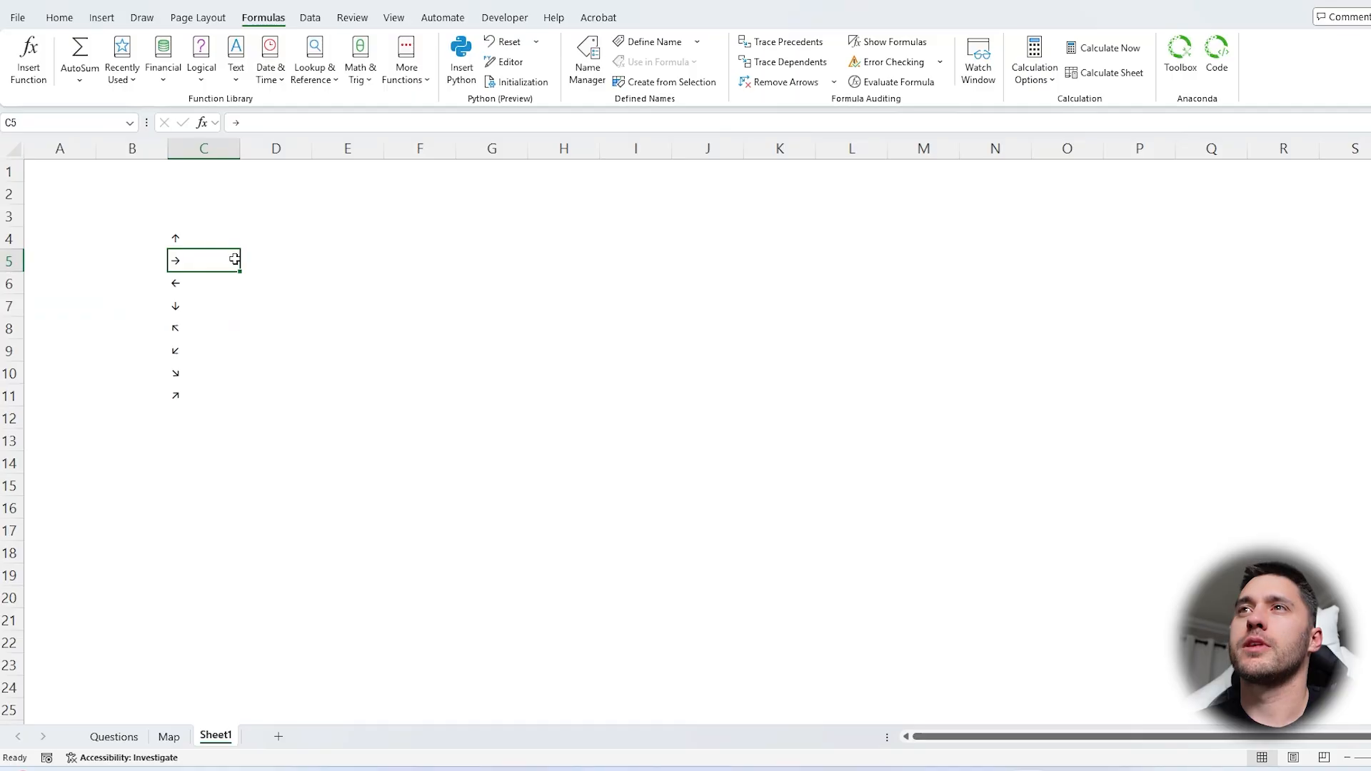
pyautogui.scroll(2, 235, 259)
pyautogui.press('Up')
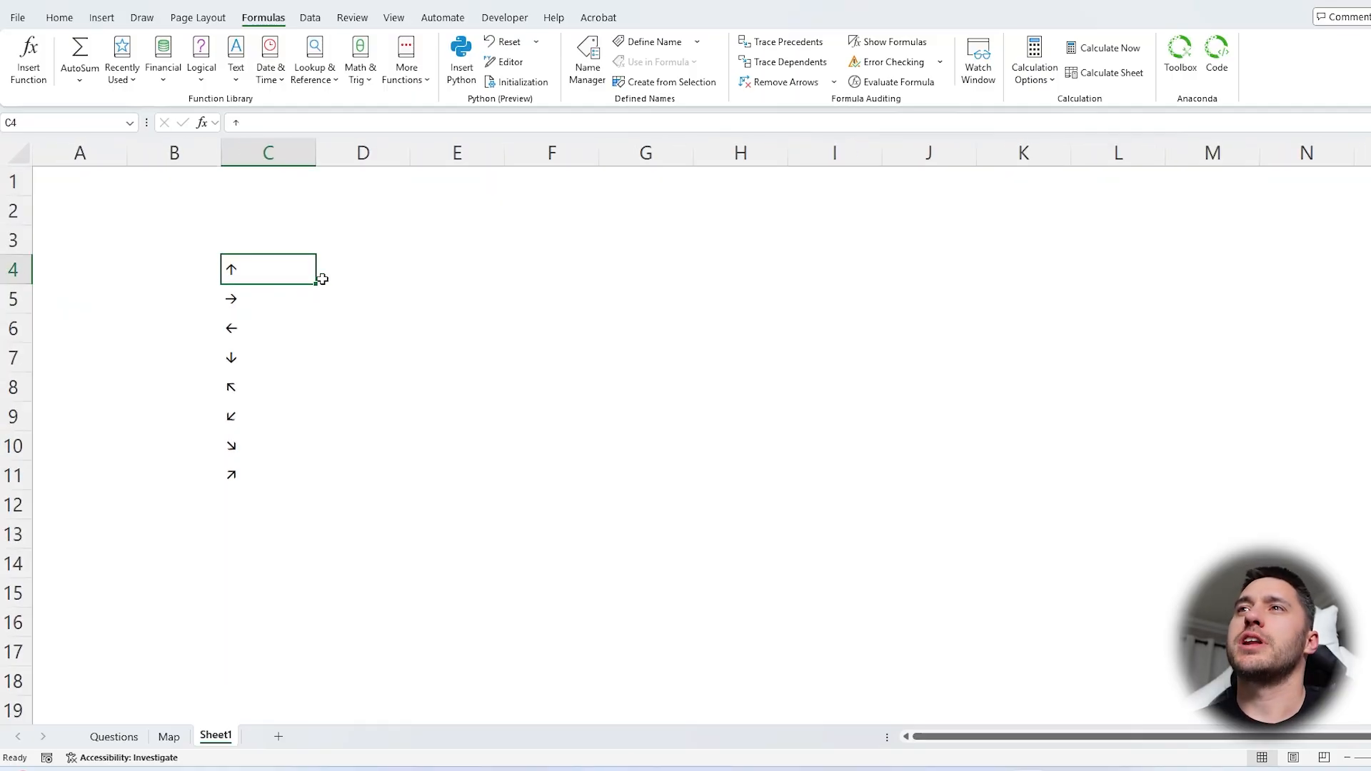
pyautogui.click(352, 247)
pyautogui.write('R')
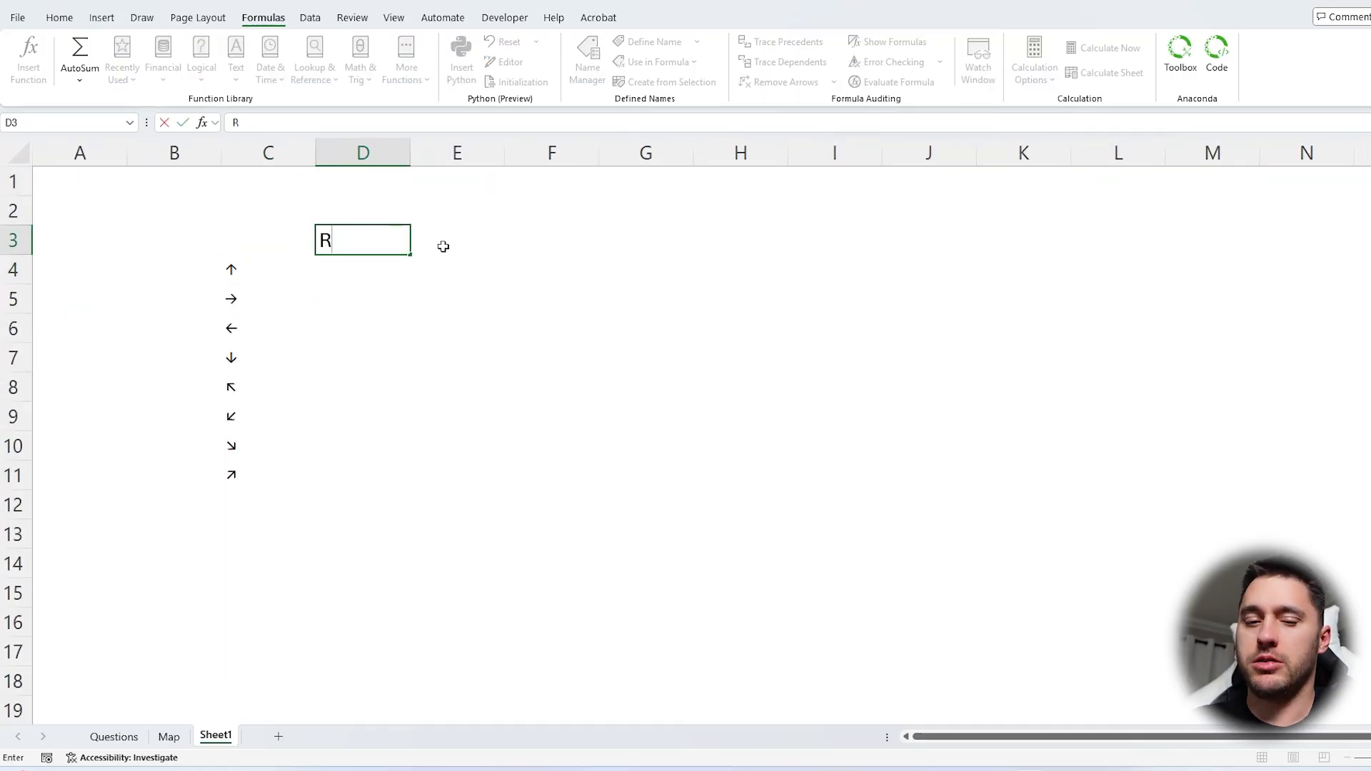
pyautogui.press('Tab')
pyautogui.write('C')
pyautogui.press('Return')
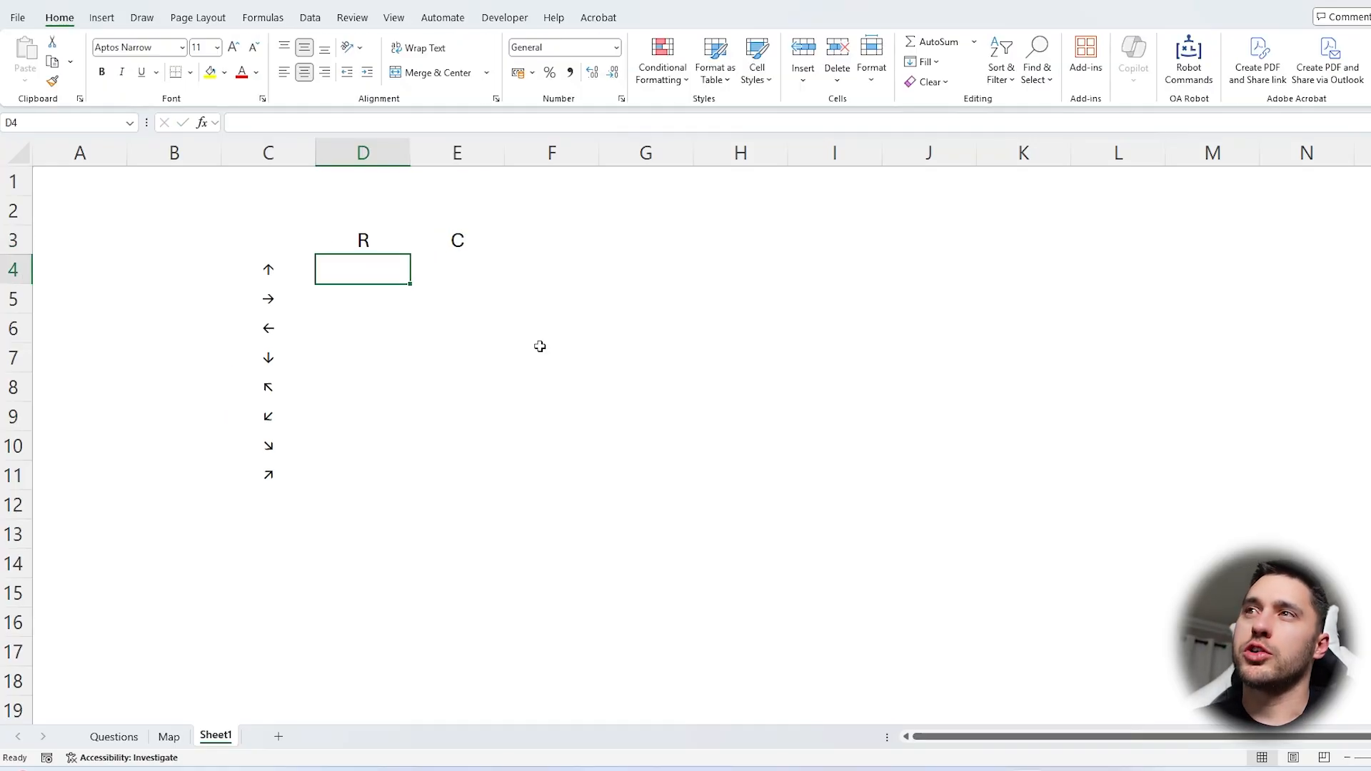
# In the R column, enter the row offsets -1, 0, 0 and 1 for the up, right, left and down arrows
pyautogui.write('-1')
pyautogui.press('Return')
pyautogui.write('0')
pyautogui.press('Return')
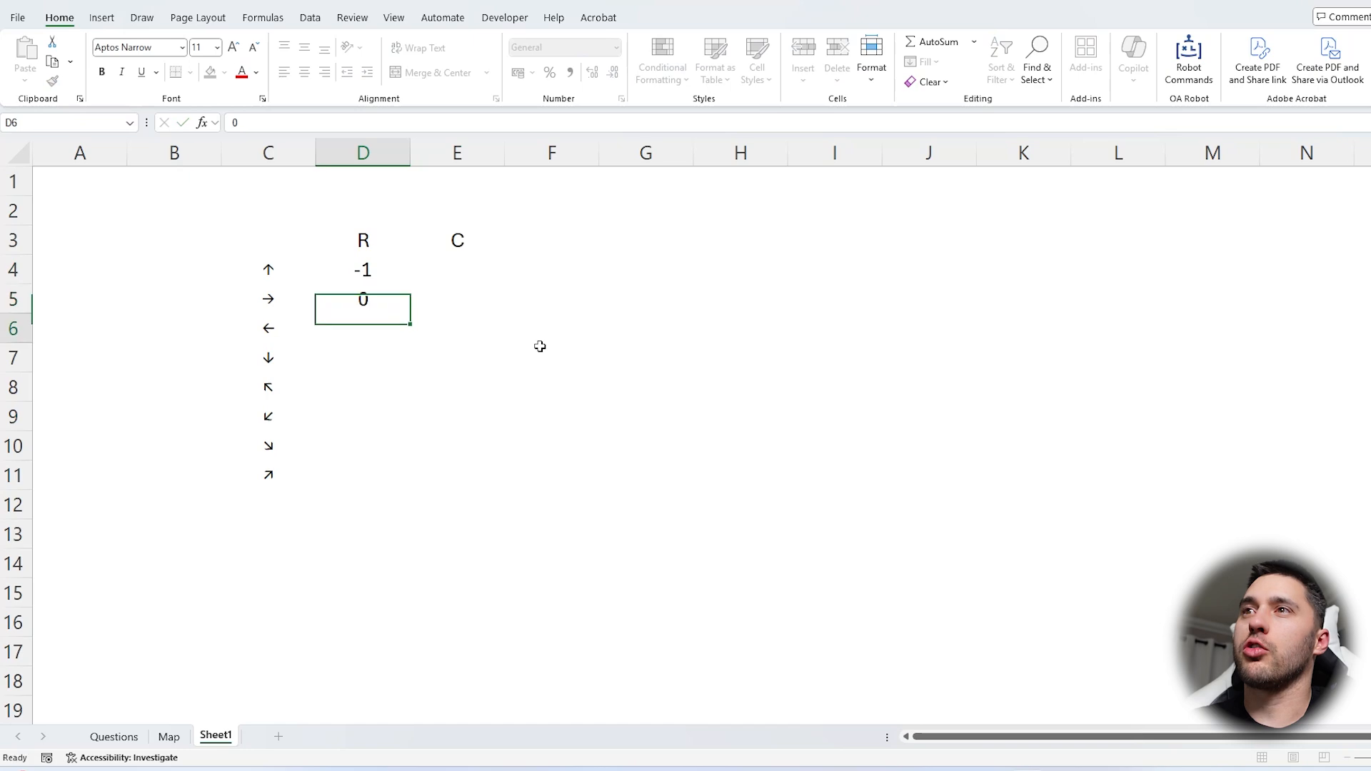
pyautogui.write('0')
pyautogui.press('Return')
pyautogui.write('1')
pyautogui.press('Return')
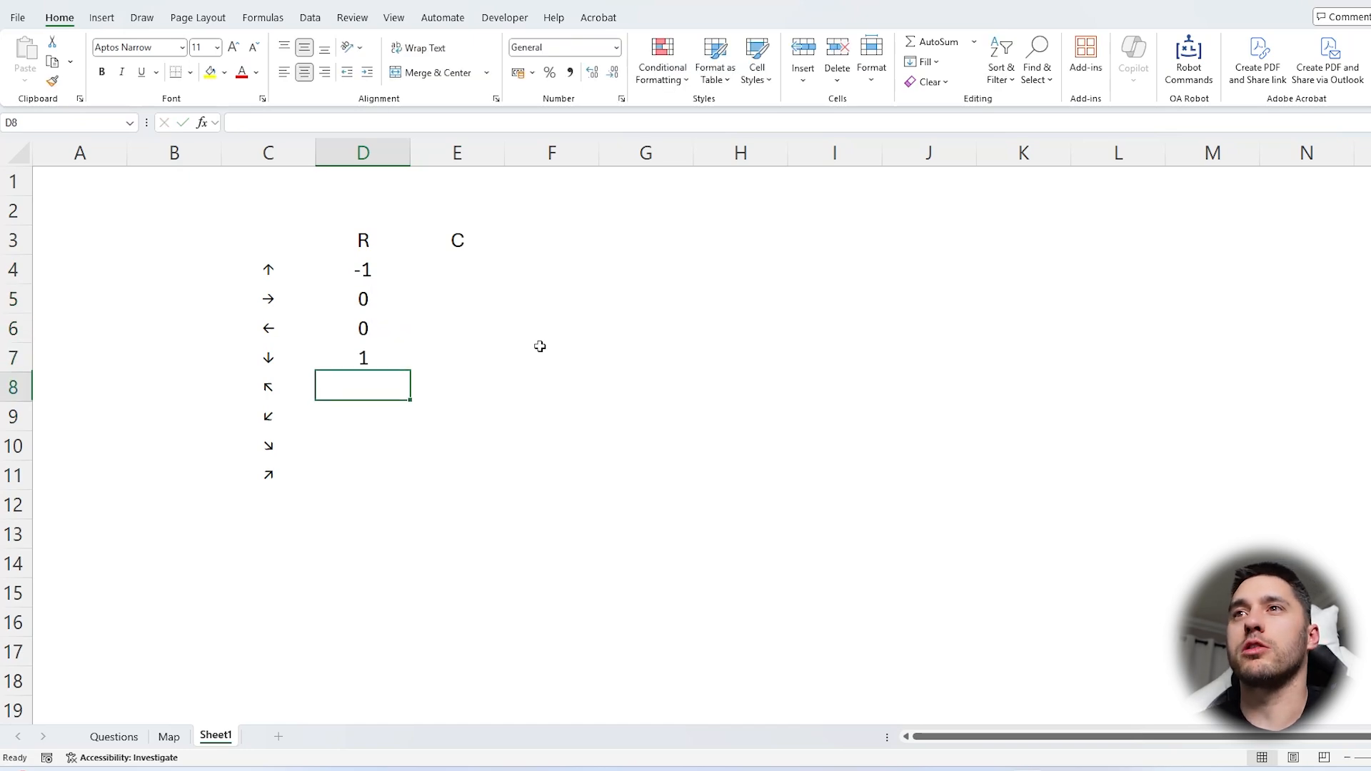
# Enter the row offsets -1, 1, 1 and -1 for the four diagonal arrows in D8:D11
pyautogui.click(12, 328)
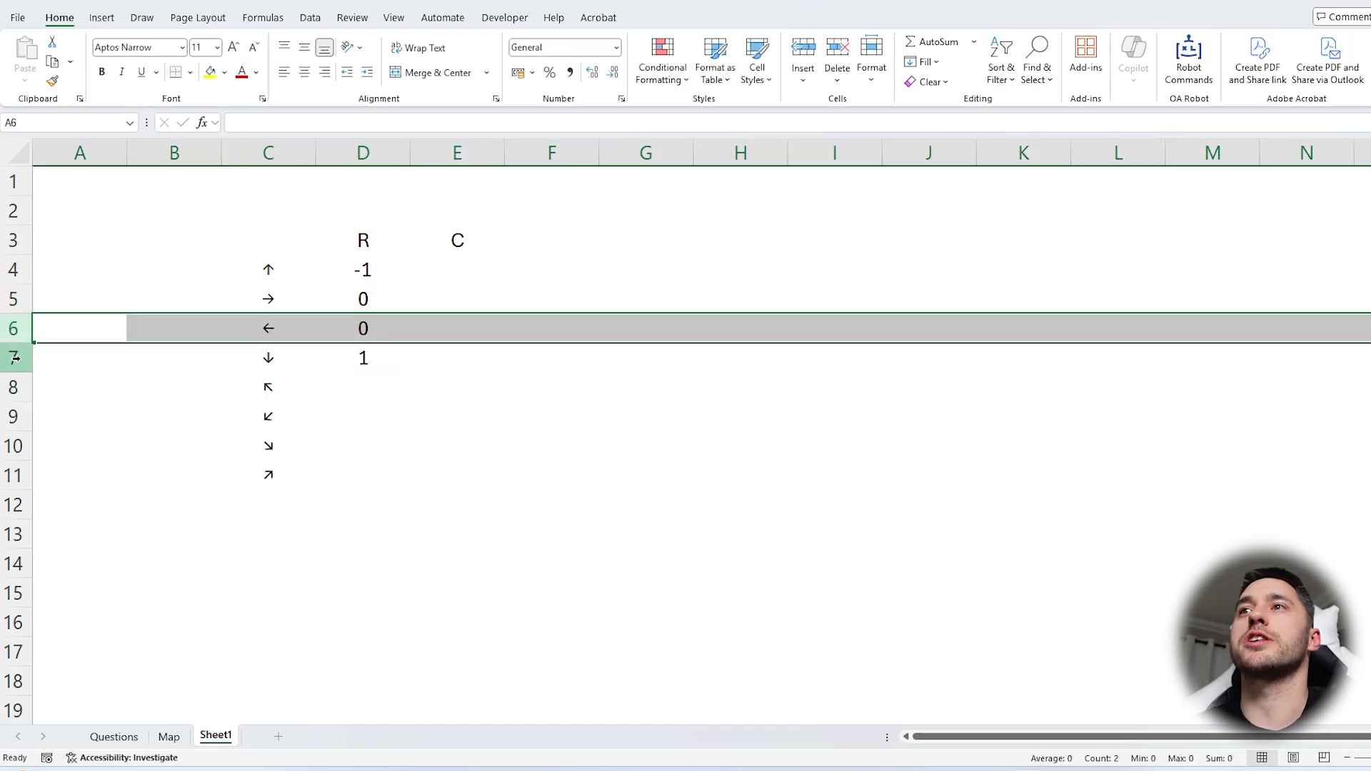
pyautogui.click(13, 357)
pyautogui.click(390, 392)
pyautogui.write('-1')
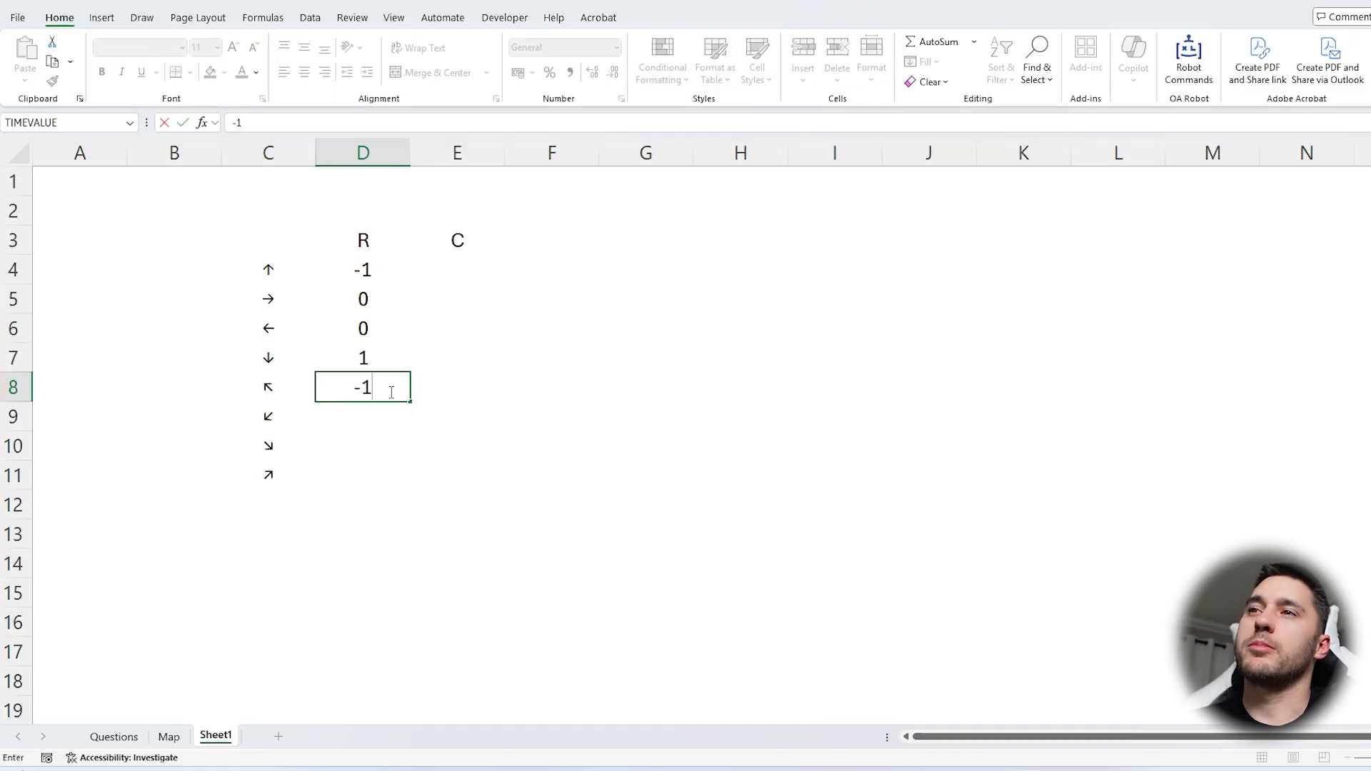
pyautogui.press('Return')
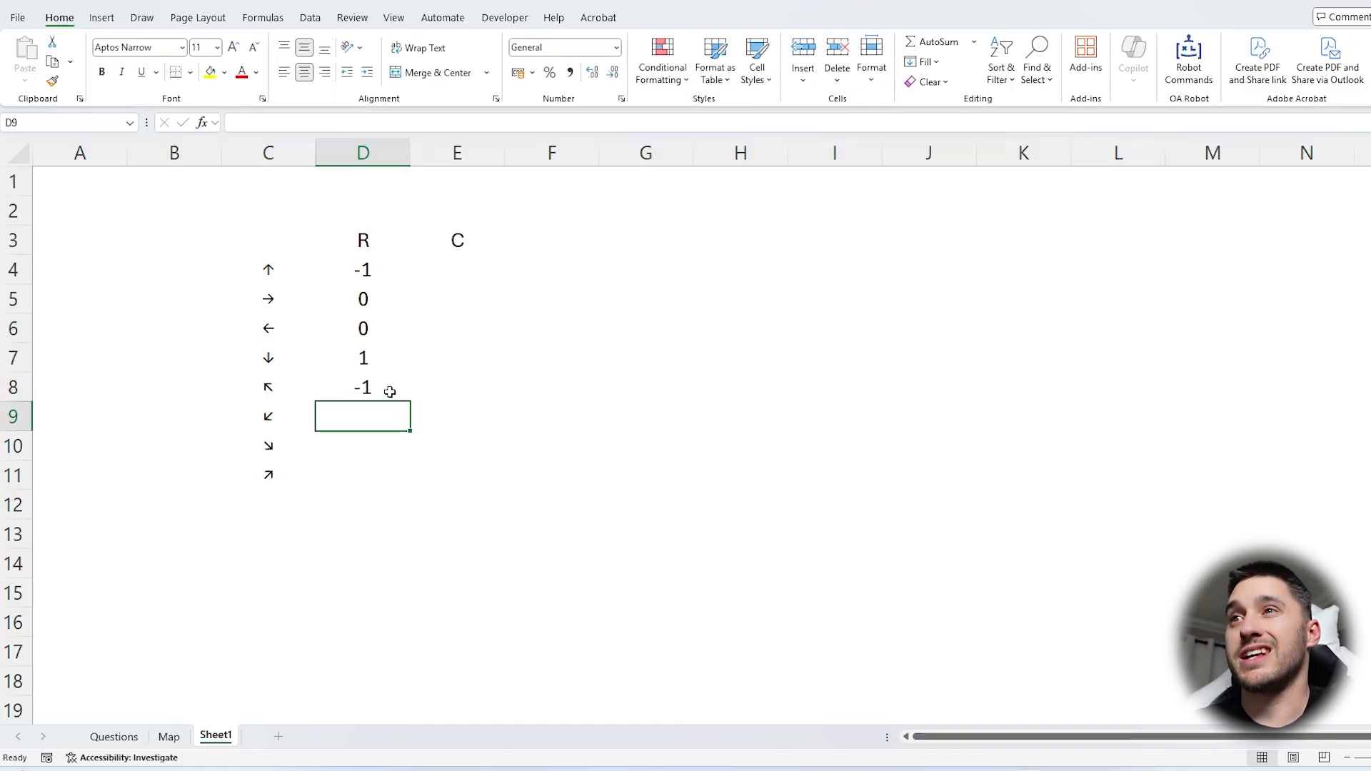
pyautogui.write('1')
pyautogui.press('Return')
pyautogui.write('1')
pyautogui.press('Return')
pyautogui.write('-1')
pyautogui.press('Return')
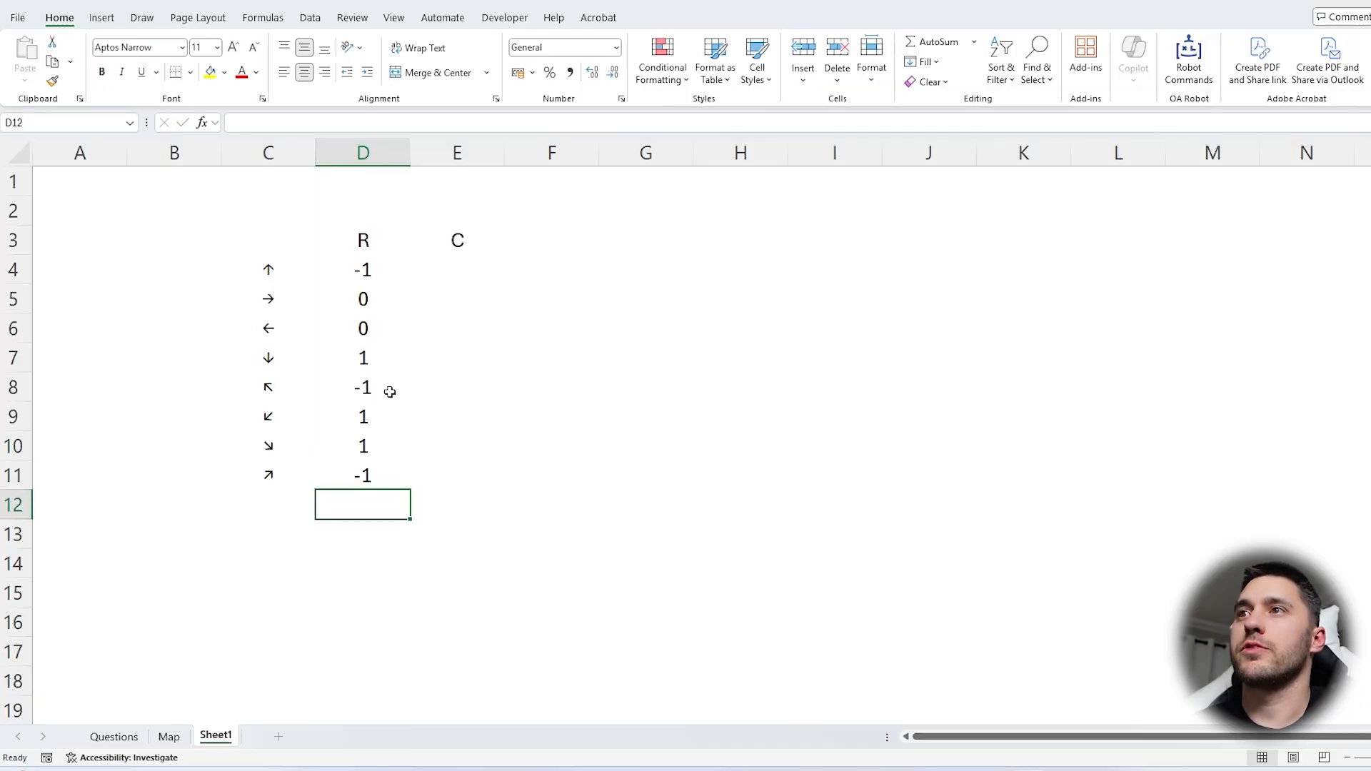
# In the C column, enter the column offset 0 for the up and down arrows
pyautogui.click(446, 265)
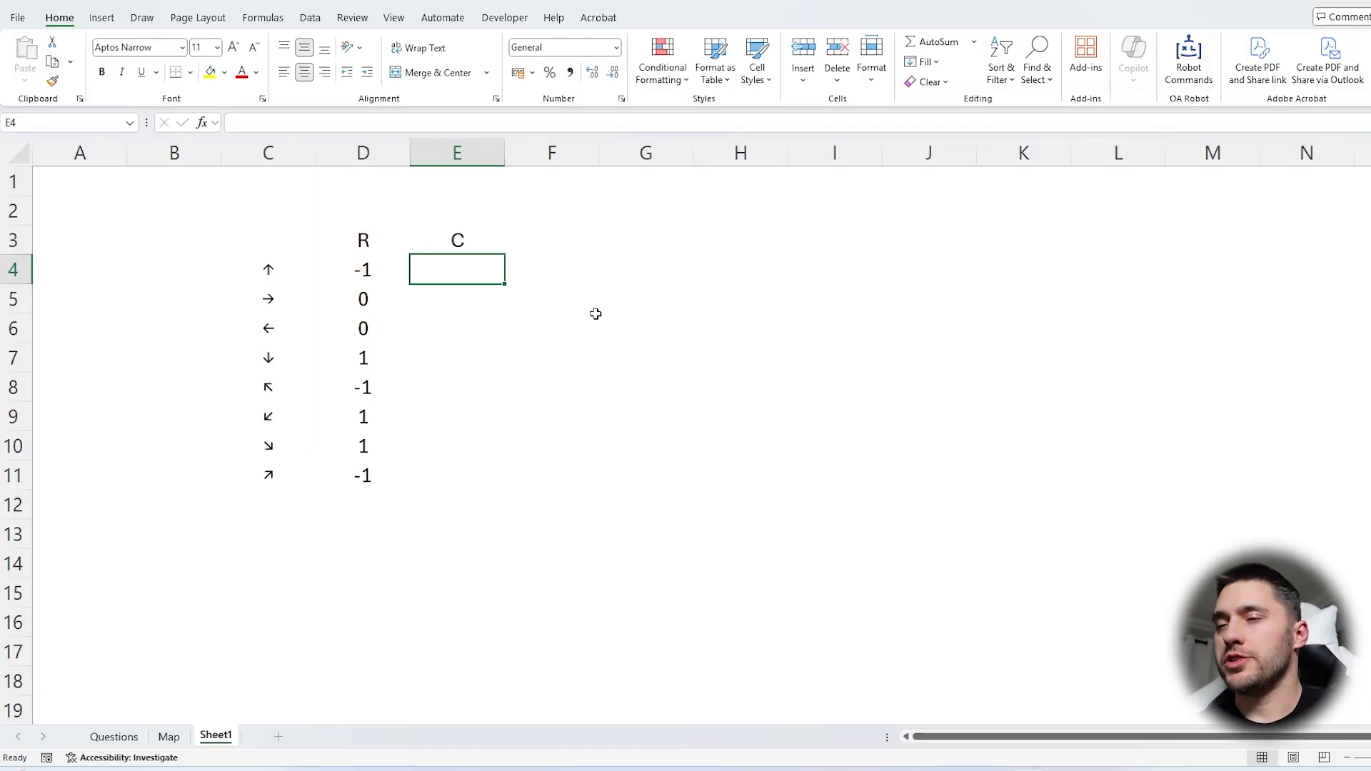
pyautogui.write('0')
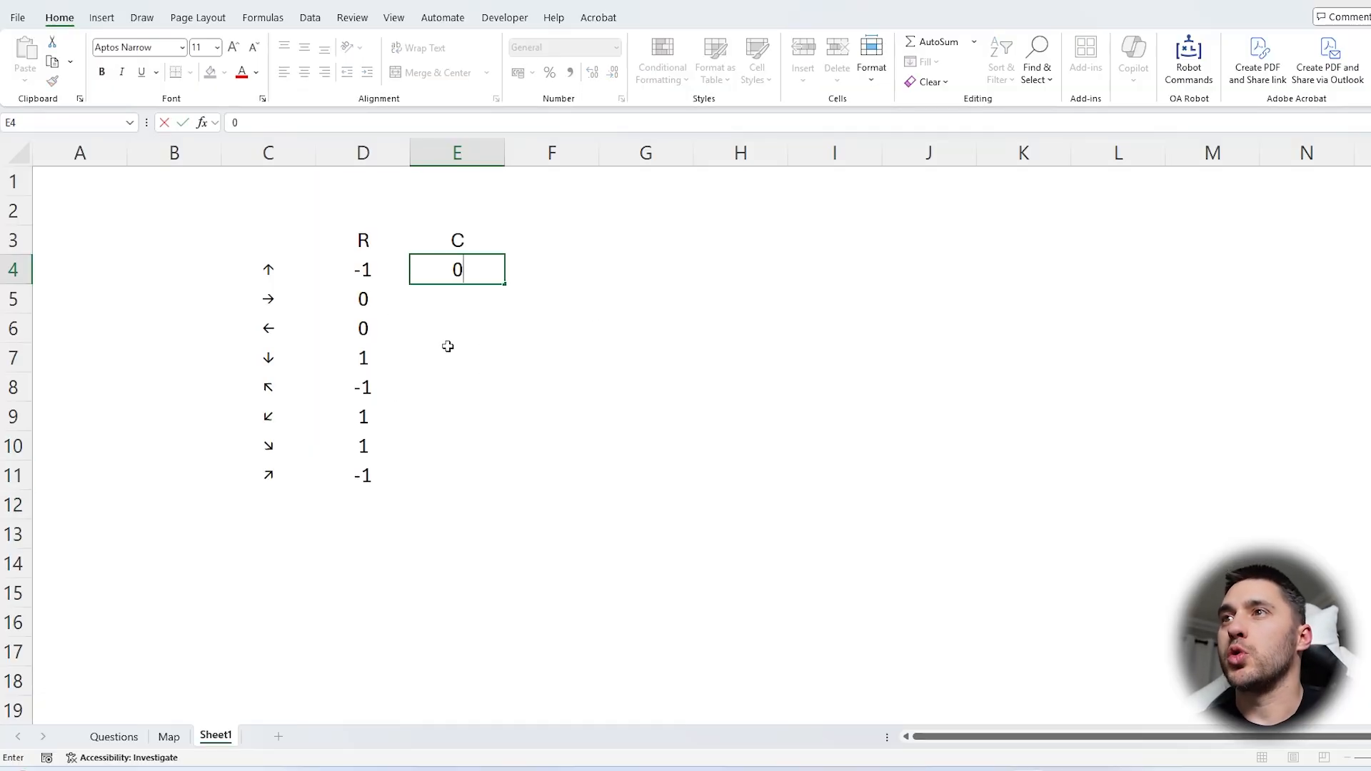
pyautogui.click(447, 347)
pyautogui.write('0')
pyautogui.click(455, 294)
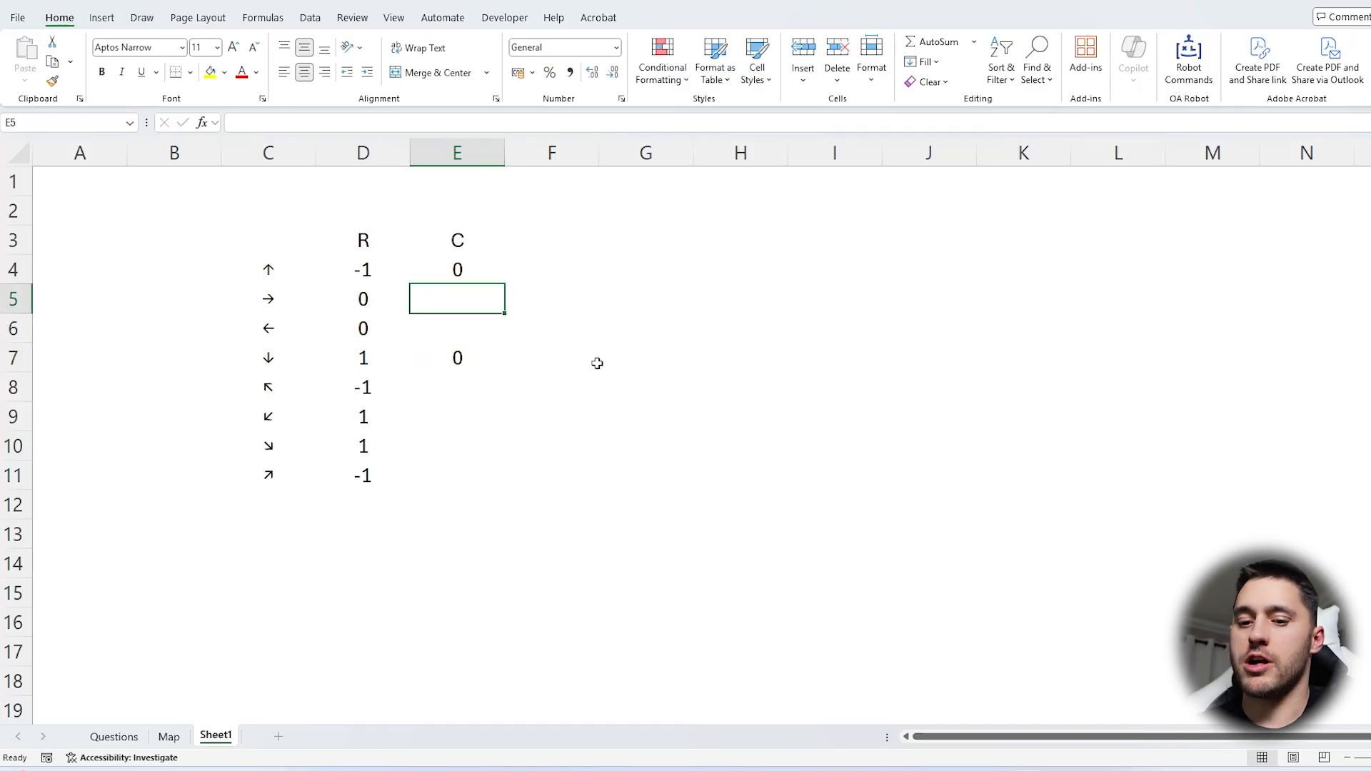
# In the C column, enter the column offset 1 for the right, down-right and up-right arrows
pyautogui.write('1')
pyautogui.click(456, 406)
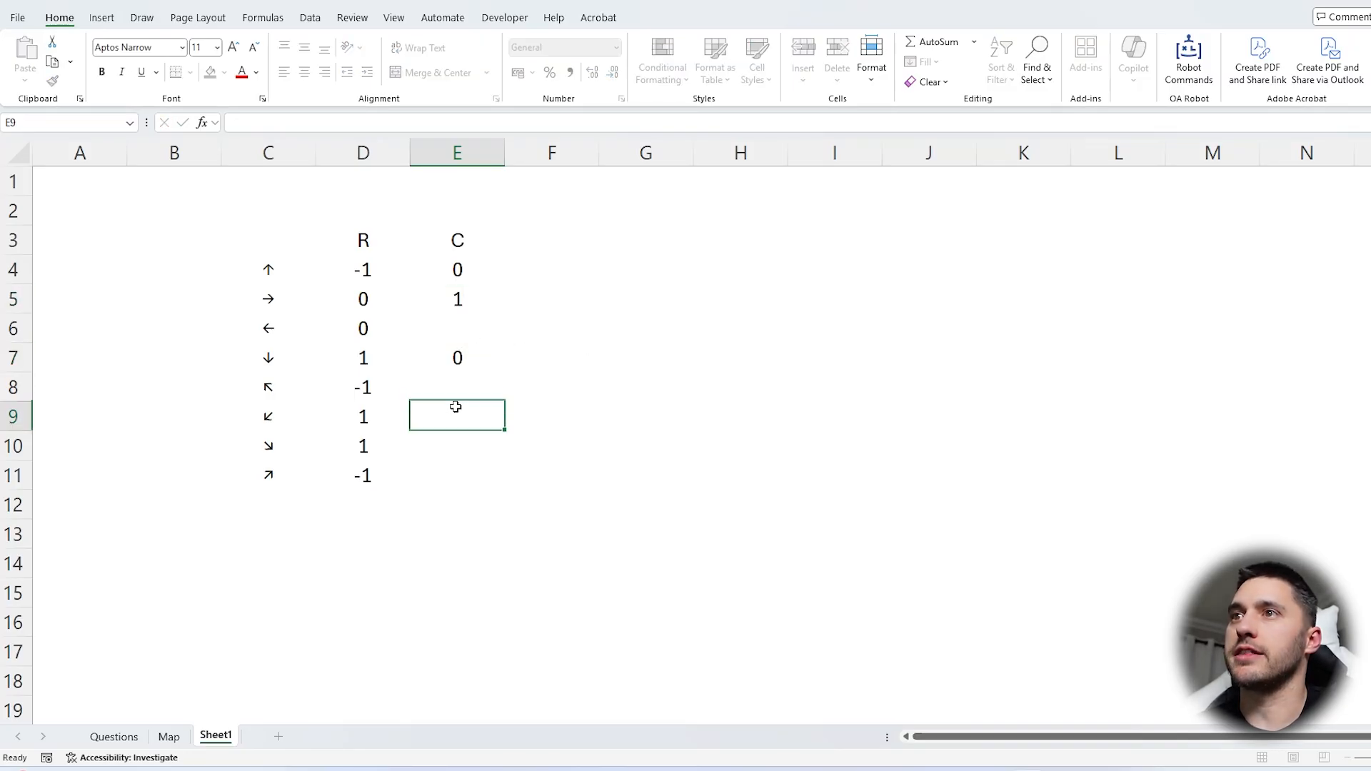
pyautogui.click(452, 440)
pyautogui.write('1')
pyautogui.click(452, 473)
pyautogui.write('1')
# Enter the column offset -1 for the left, up-left and down-left arrows in E6, E8 and E9 together
pyautogui.click(456, 414)
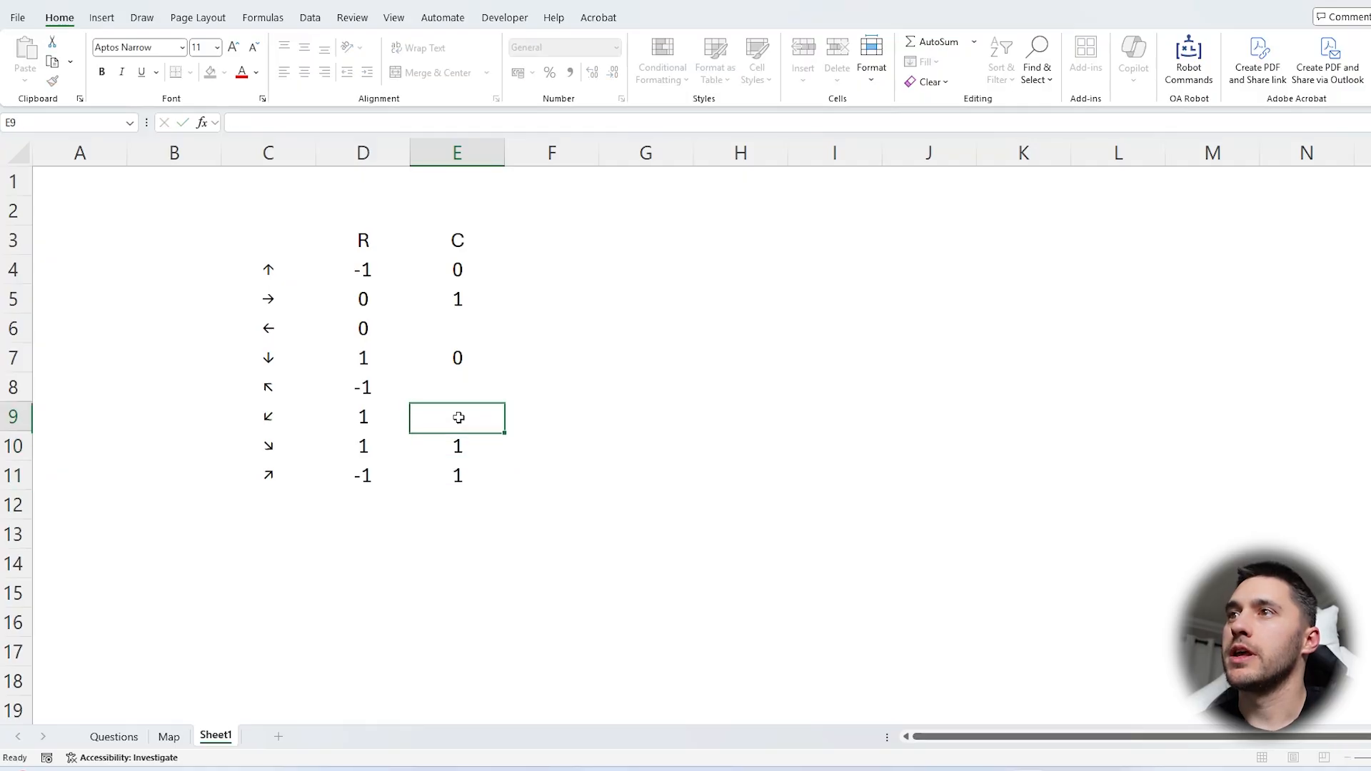
pyautogui.click(462, 392)
pyautogui.moveTo(462, 391); pyautogui.dragTo(466, 420)
pyautogui.keyDown('ctrl'); pyautogui.click(454, 330); pyautogui.keyUp('ctrl')
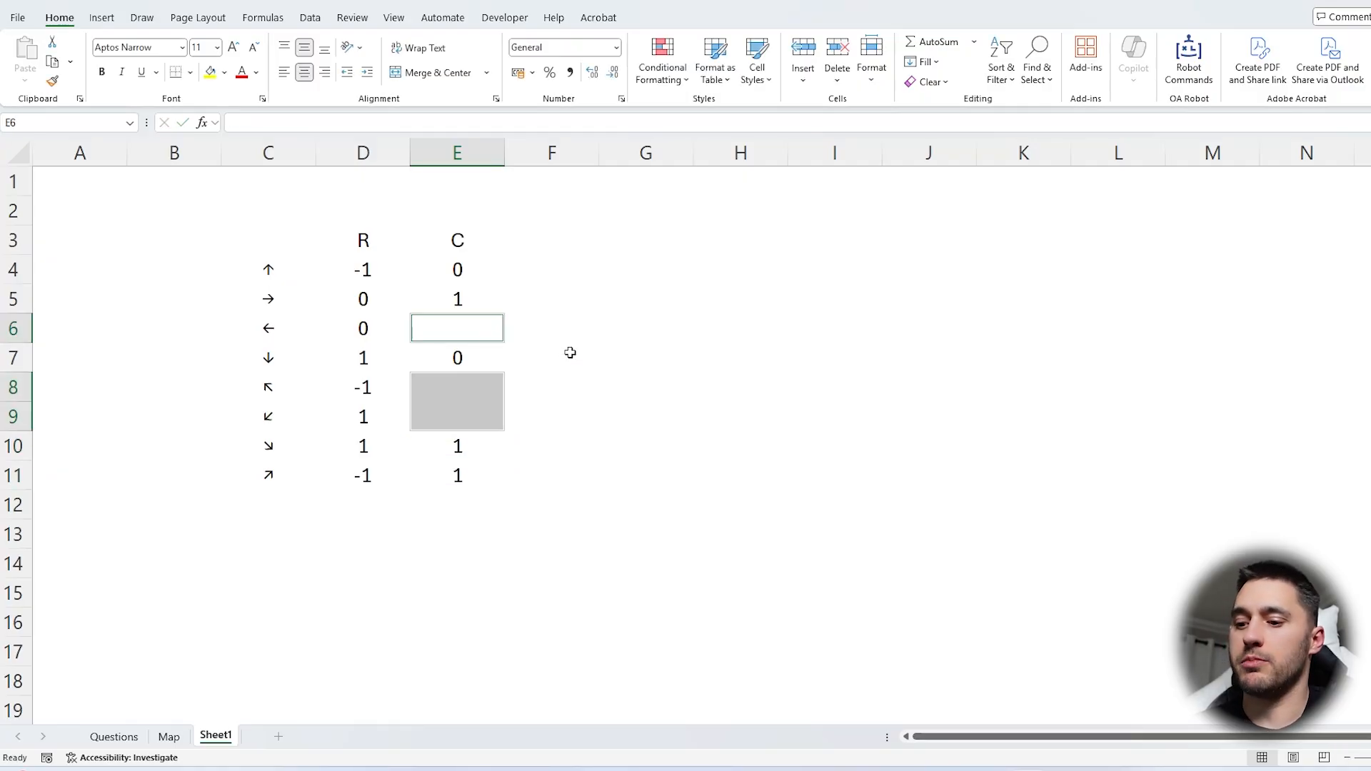
pyautogui.write('-1')
pyautogui.hotkey('ctrl', 'Return')
pyautogui.moveTo(269, 413); pyautogui.dragTo(506, 414)
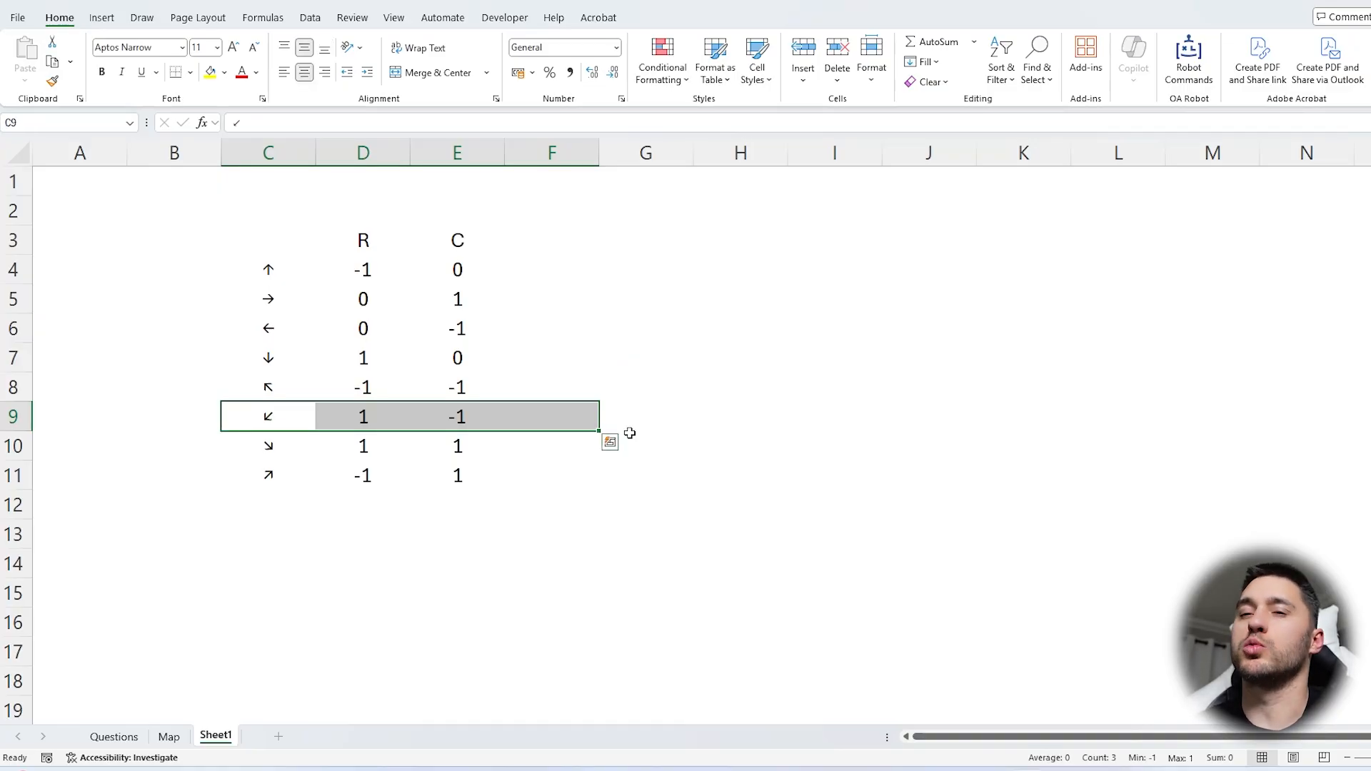
pyautogui.moveTo(449, 214); pyautogui.dragTo(193, 209)
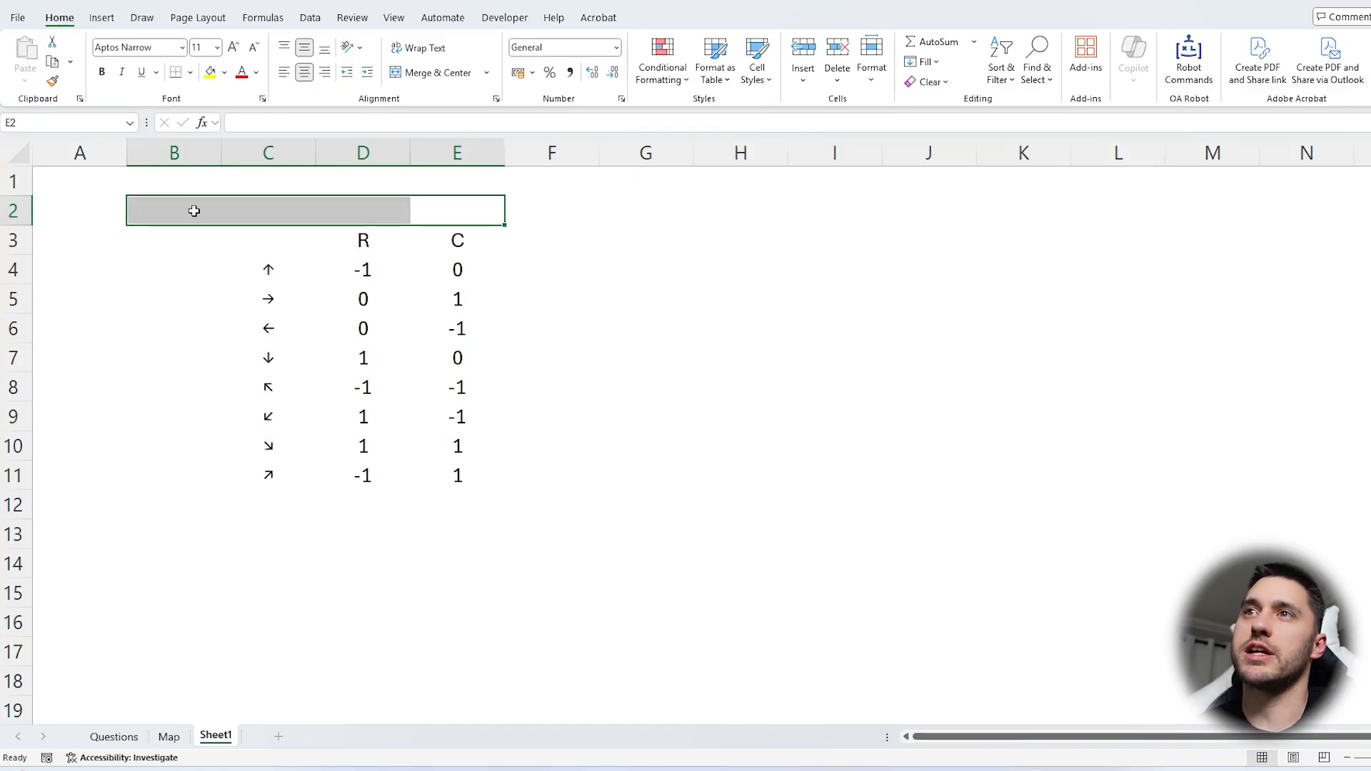
pyautogui.click(152, 269)
pyautogui.moveTo(146, 296); pyautogui.dragTo(153, 327)
pyautogui.click(642, 300)
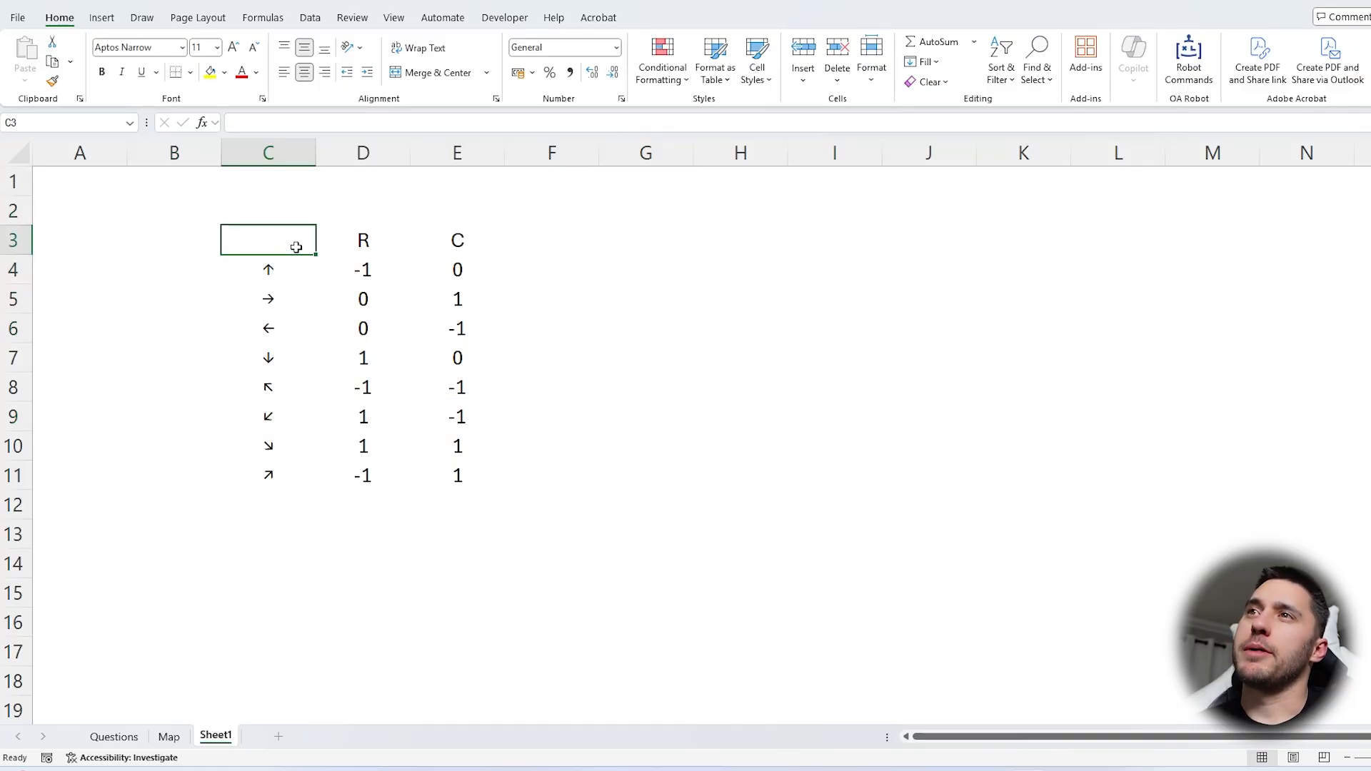
pyautogui.moveTo(296, 247); pyautogui.dragTo(457, 475)
# Enter the custom formula =Arrows() in G3 to list the arrows beside the manual table
pyautogui.click(687, 250)
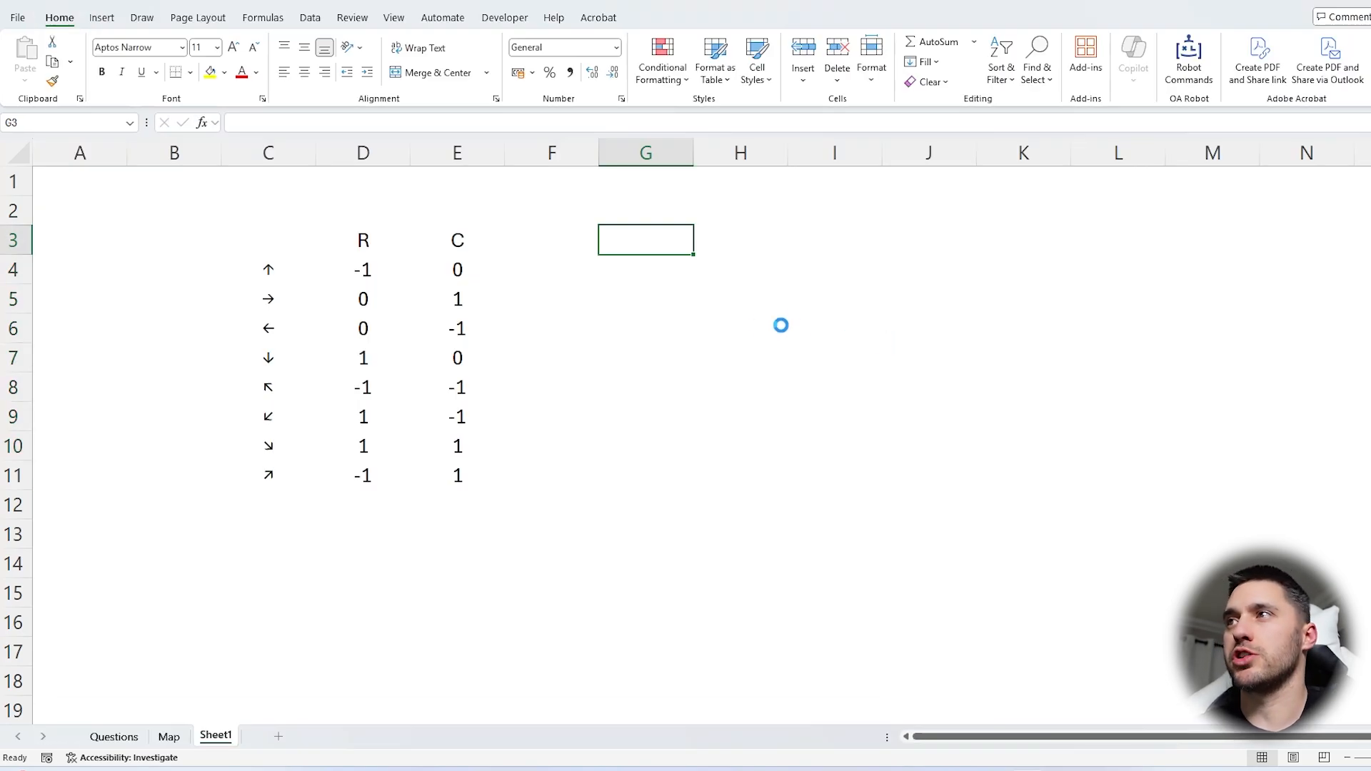
pyautogui.write('=arro')
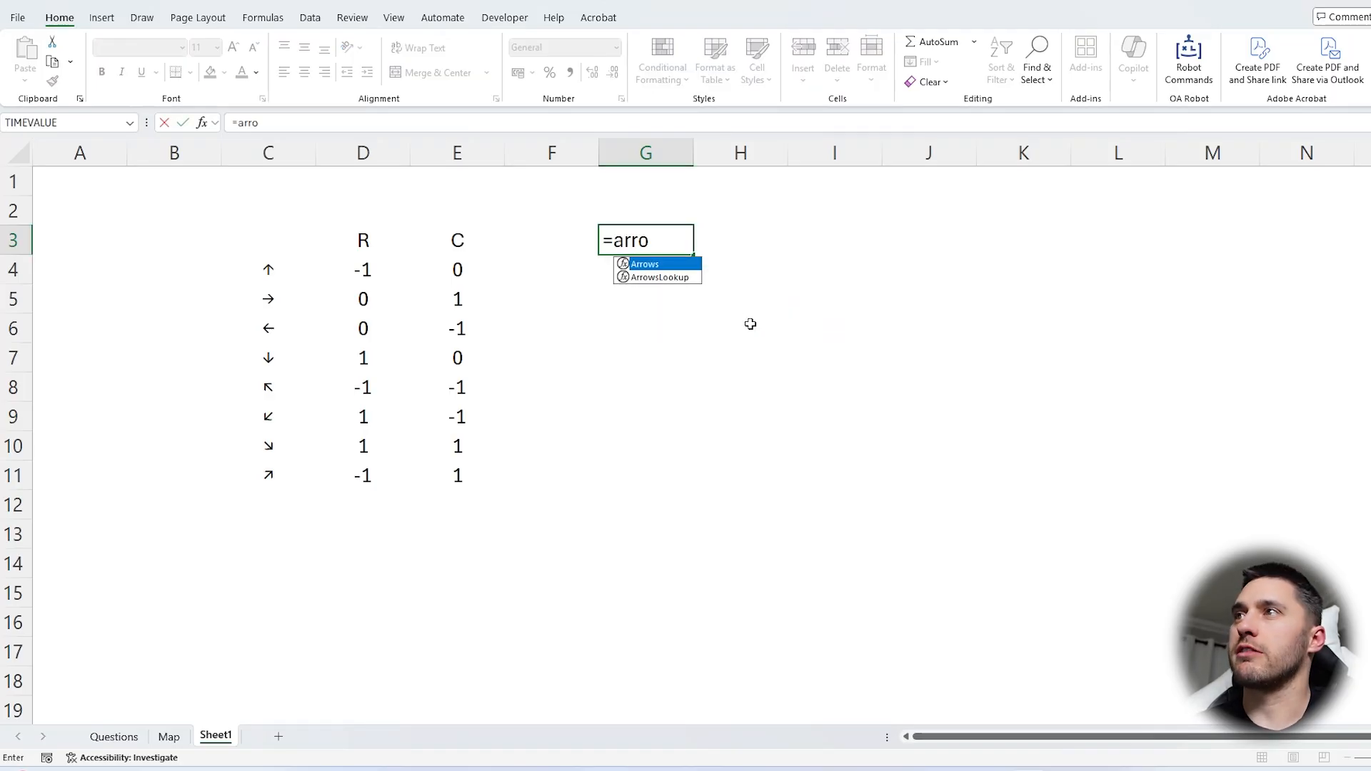
pyautogui.press('Tab')
pyautogui.write(')')
pyautogui.press('Return')
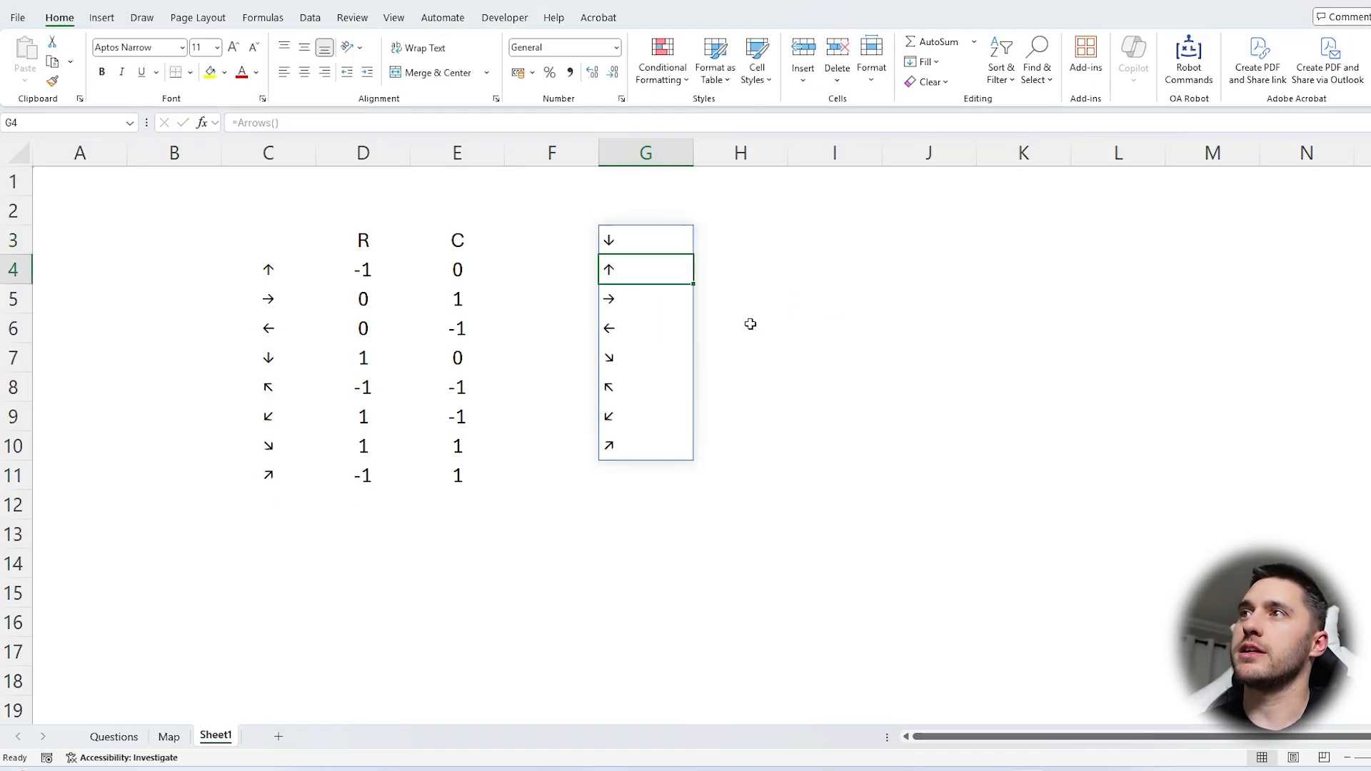
# Change the formula in G3 to =Arrows(1) to include the offset and direction columns
pyautogui.click(674, 246)
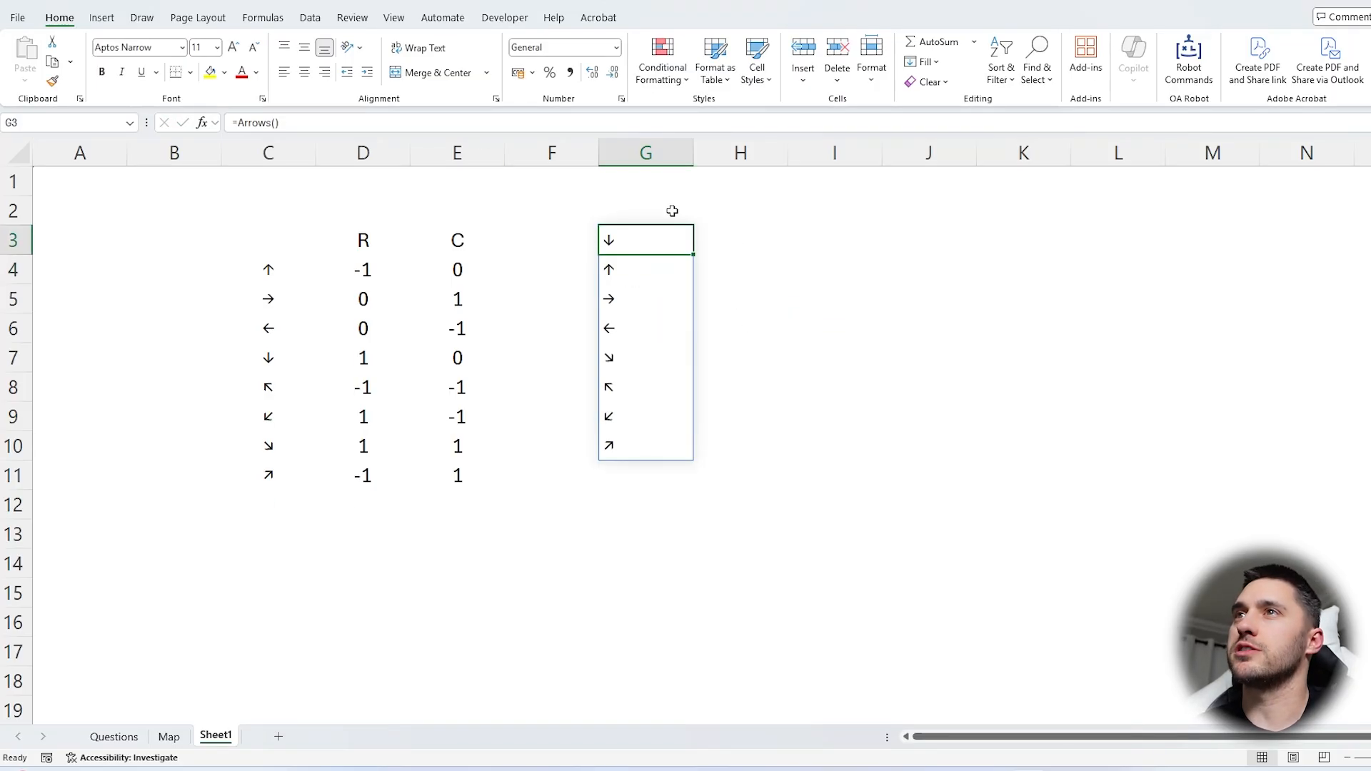
pyautogui.click(289, 126)
pyautogui.write('1')
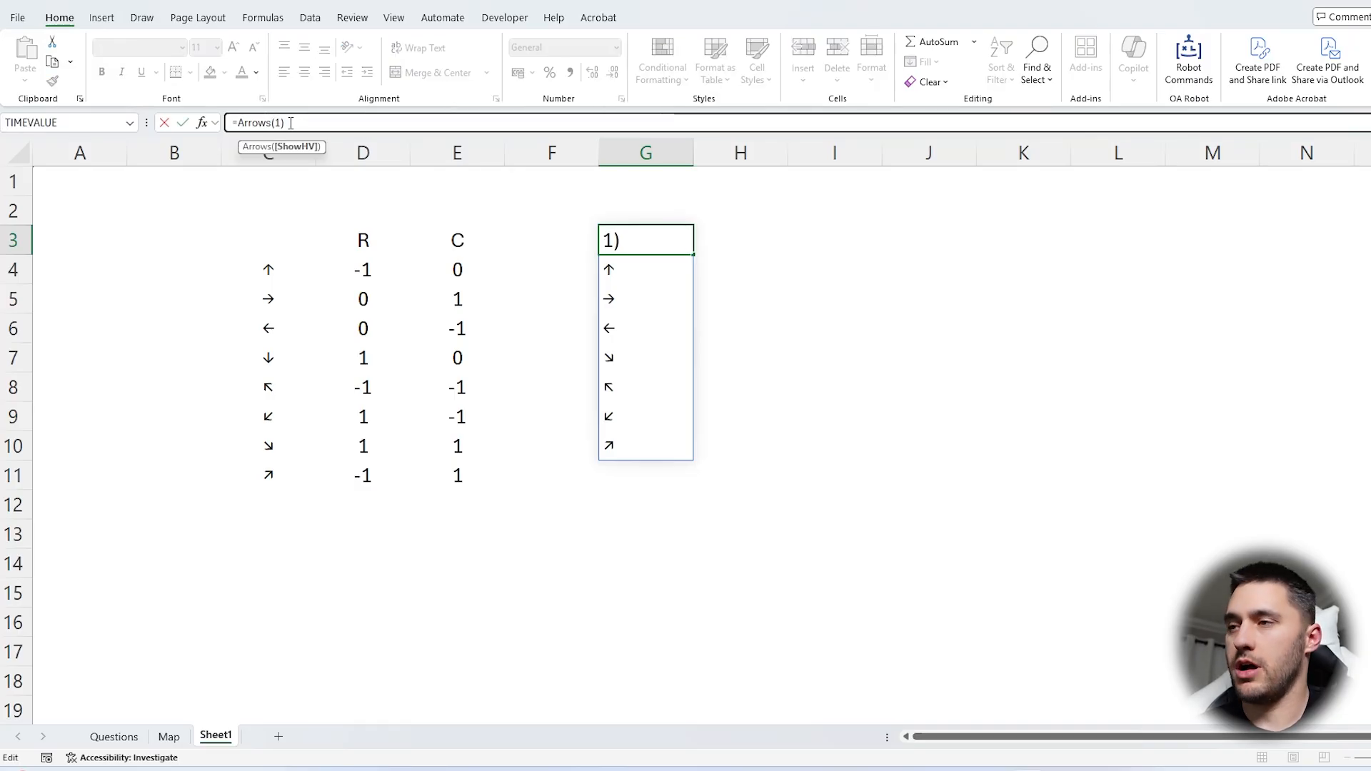
pyautogui.press('Return')
# Review the offset, compass, direction-letter and numeric columns of the Arrows output, and delete the formula from G3
pyautogui.moveTo(750, 231); pyautogui.dragTo(779, 446)
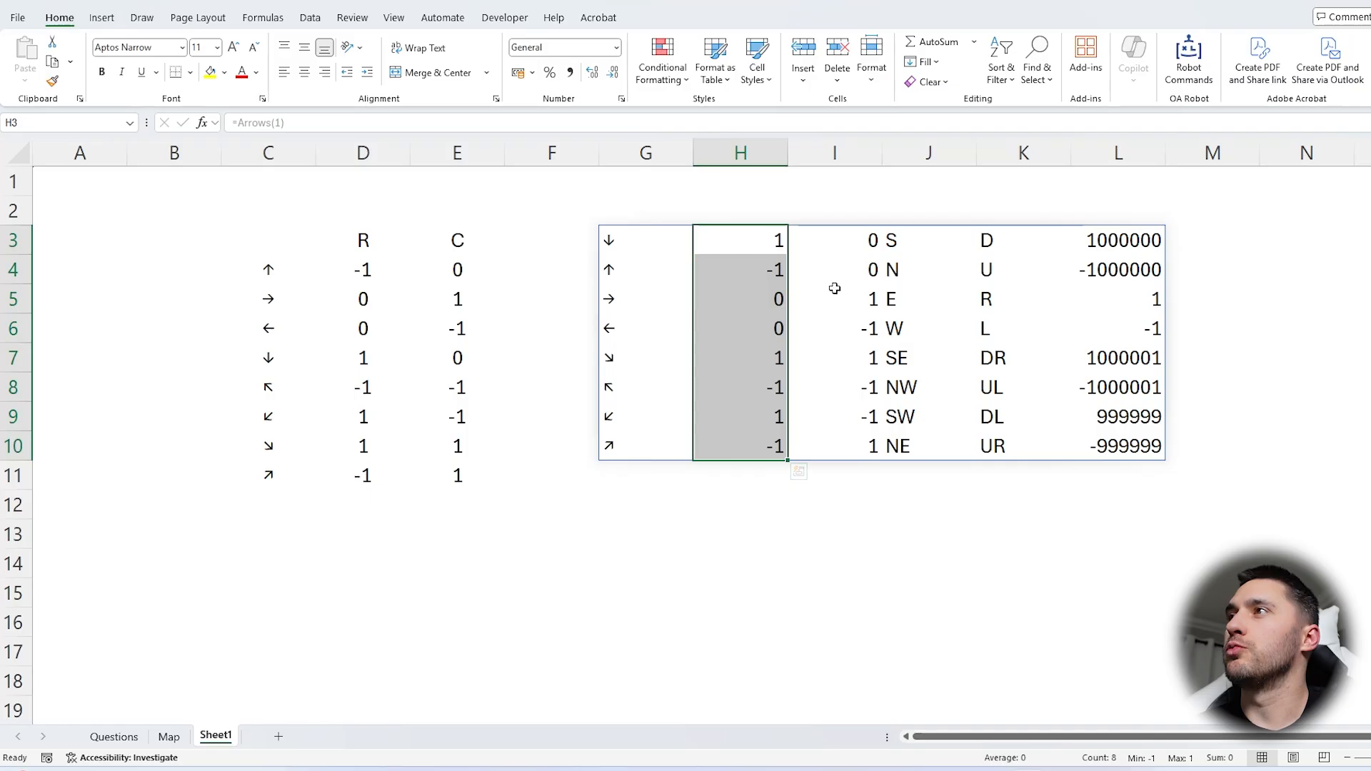
pyautogui.moveTo(840, 237); pyautogui.dragTo(836, 449)
pyautogui.moveTo(904, 249); pyautogui.dragTo(915, 447)
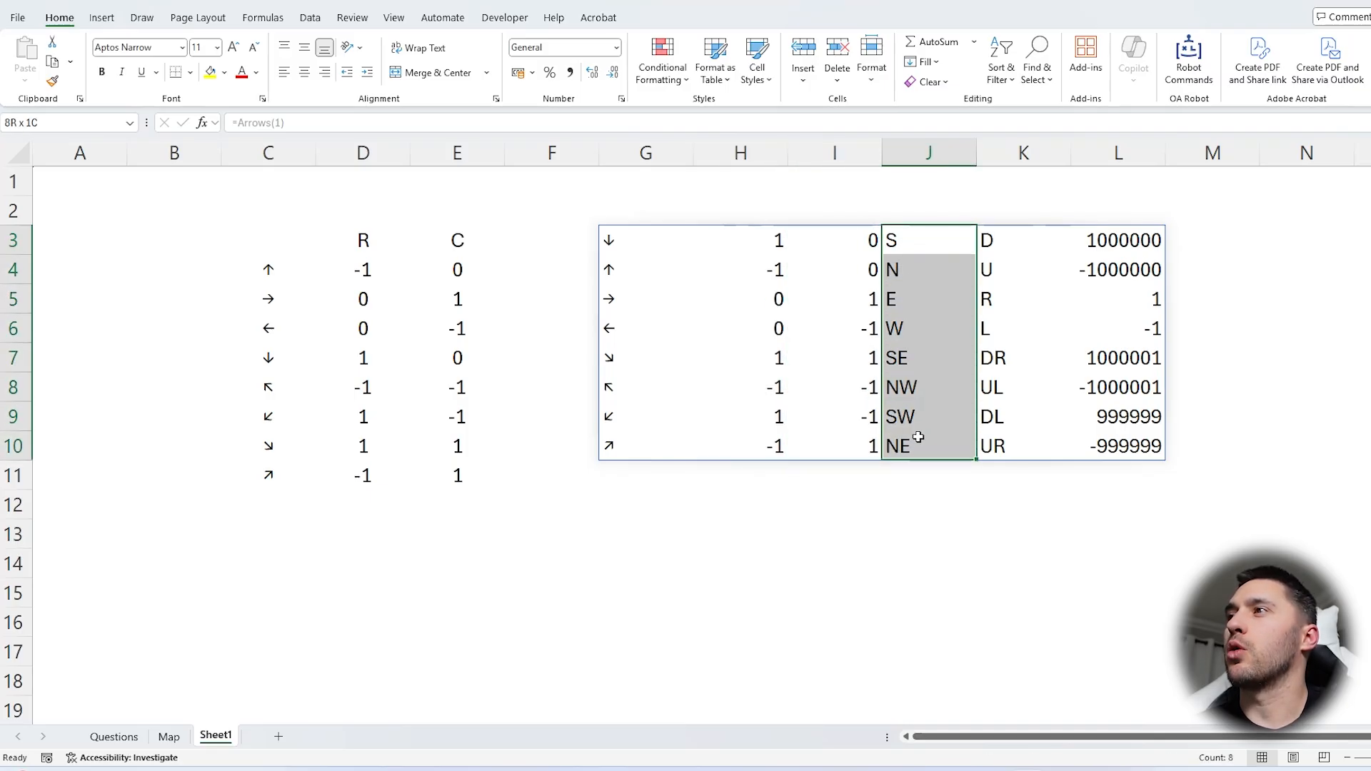
pyautogui.moveTo(1010, 243); pyautogui.dragTo(1035, 438)
pyautogui.moveTo(1121, 239); pyautogui.dragTo(1122, 437)
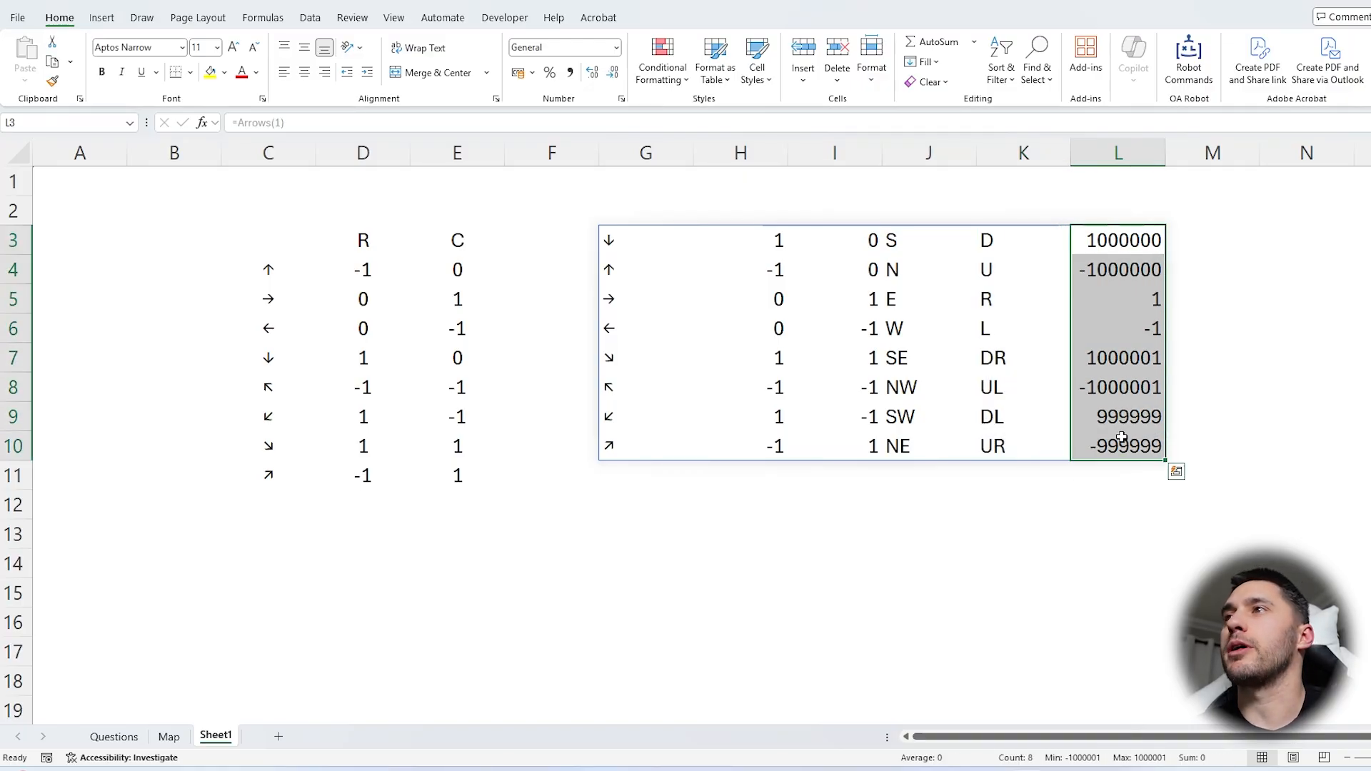
pyautogui.click(667, 250)
pyautogui.press('Delete')
# On the Questions sheet, add the headers R in F5 and C in G5 beside the first question's table
pyautogui.moveTo(400, 269); pyautogui.dragTo(459, 514)
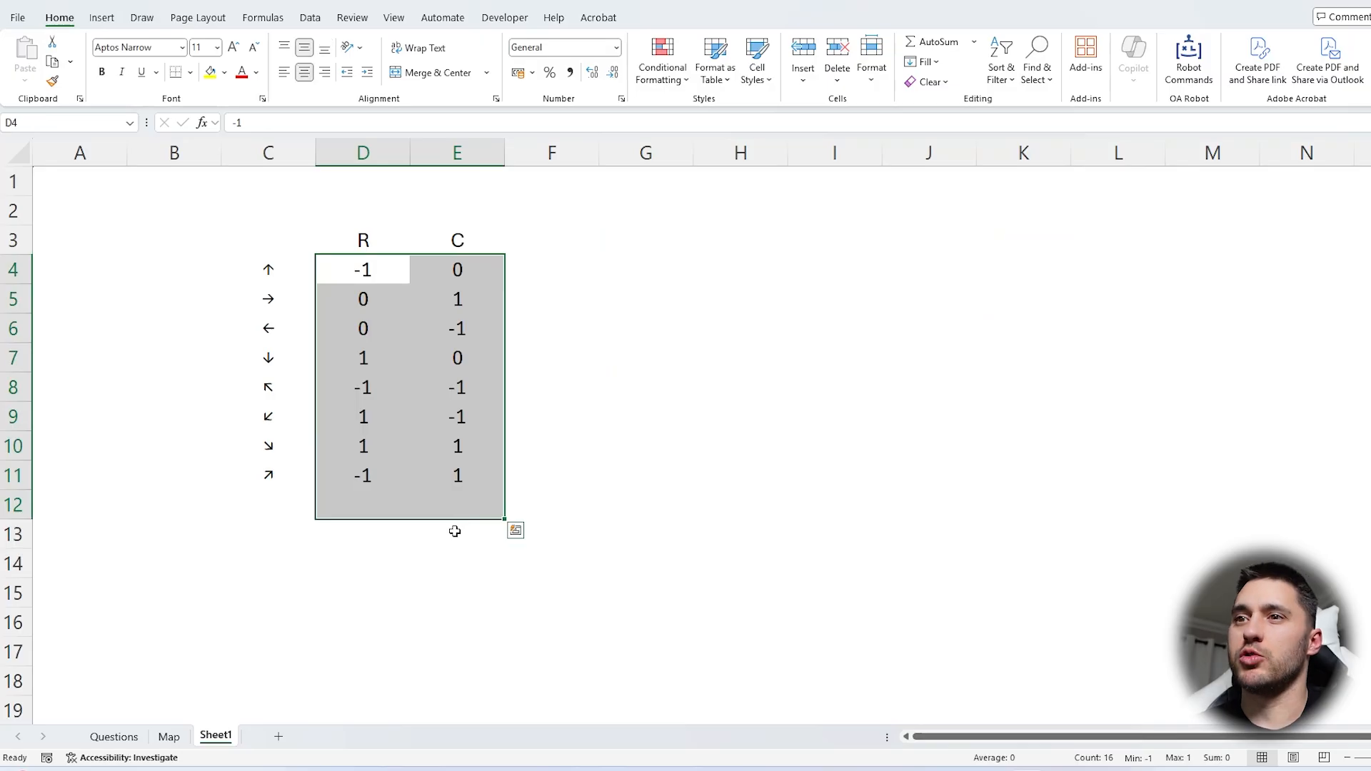
pyautogui.click(115, 736)
pyautogui.scroll(6, 329, 467)
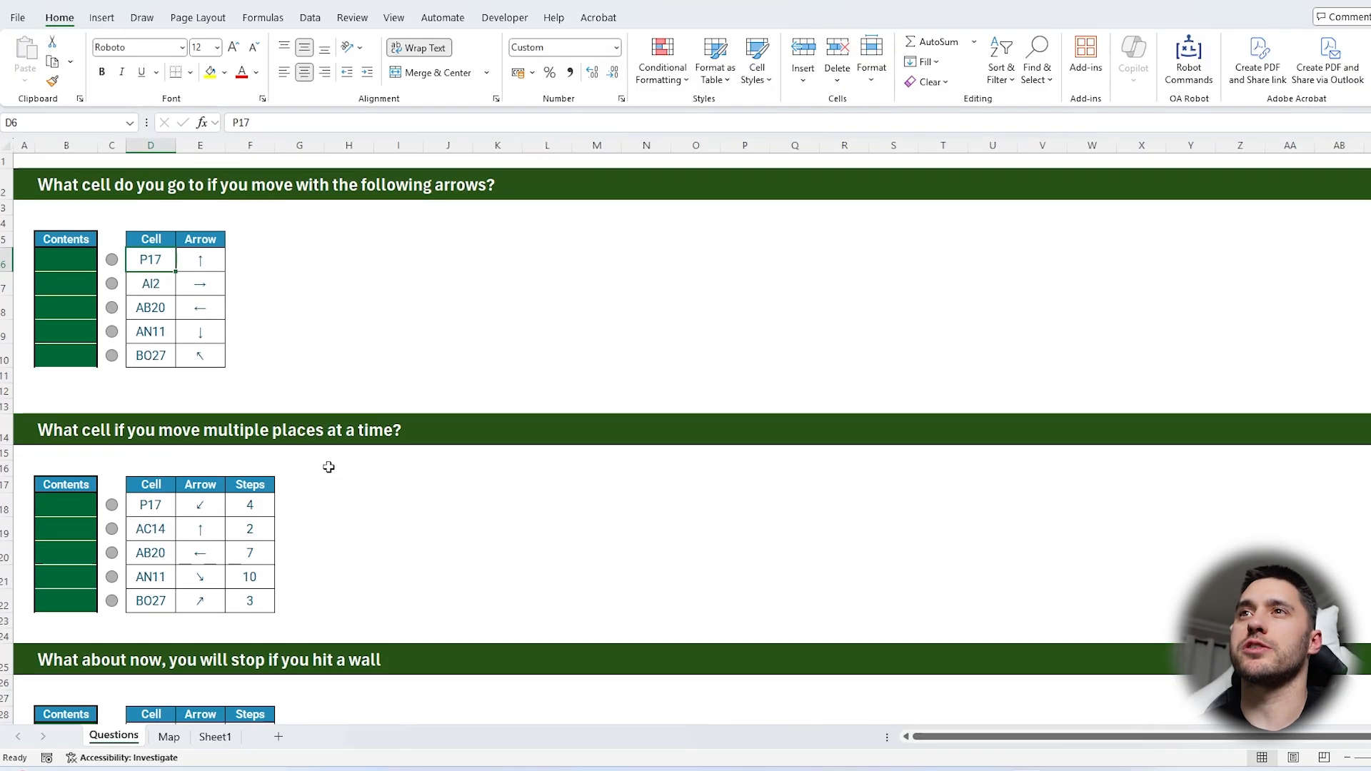
pyautogui.click(245, 264)
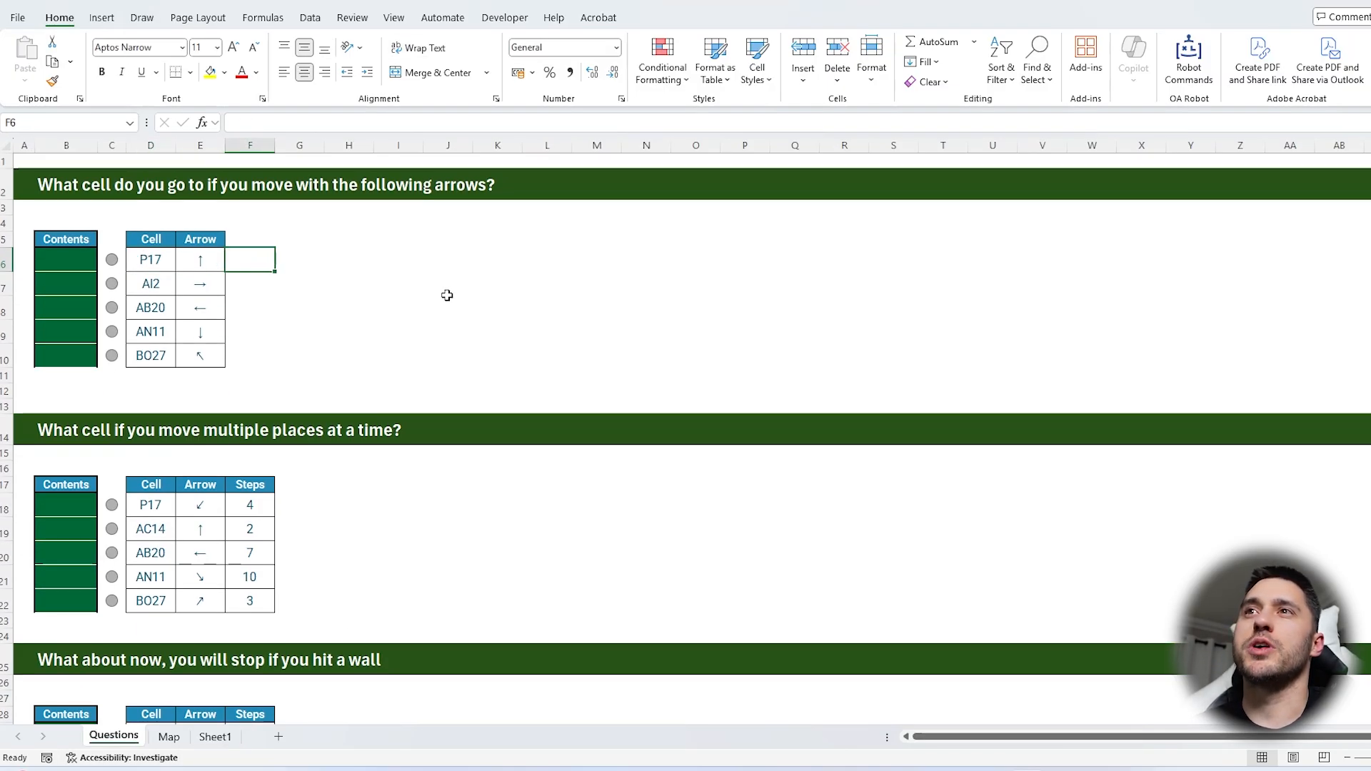
pyautogui.press('Up')
pyautogui.write('R')
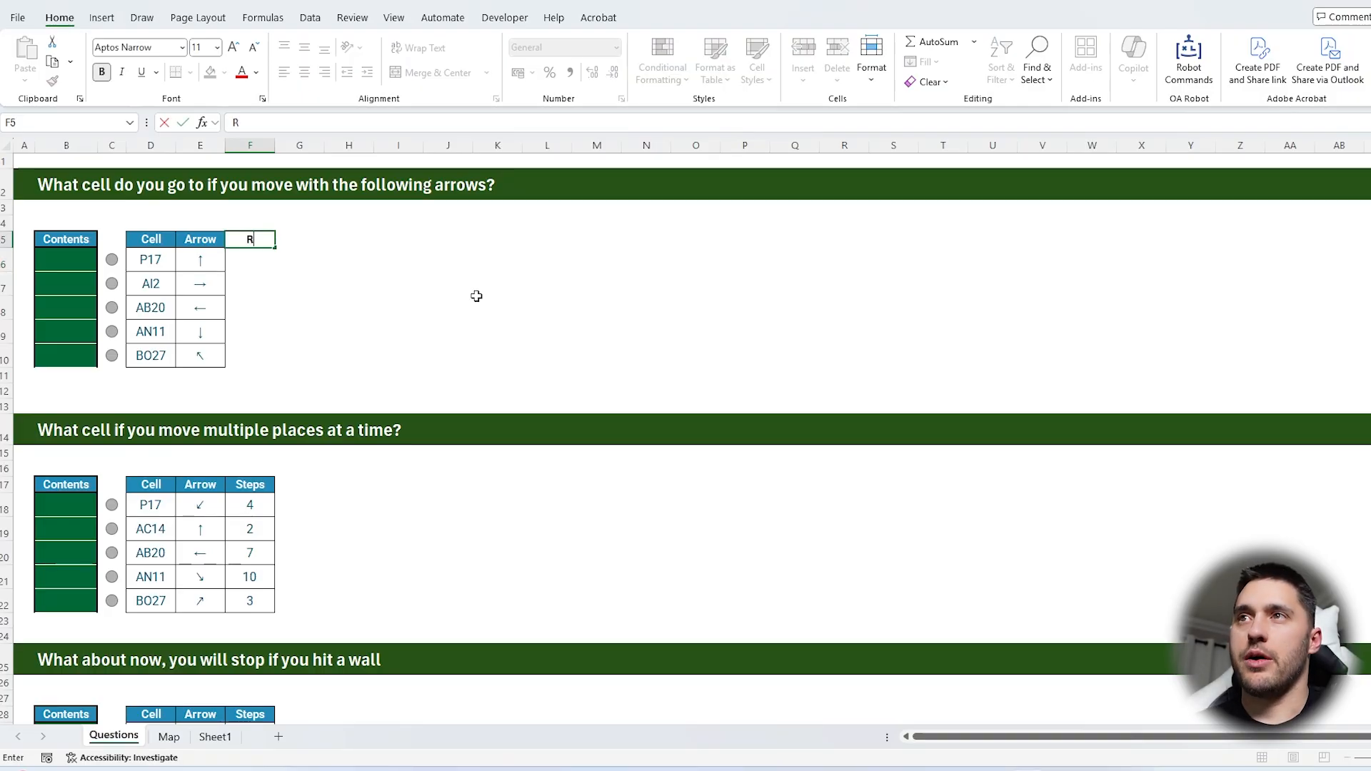
pyautogui.press('Right')
pyautogui.write('C')
pyautogui.press('Return')
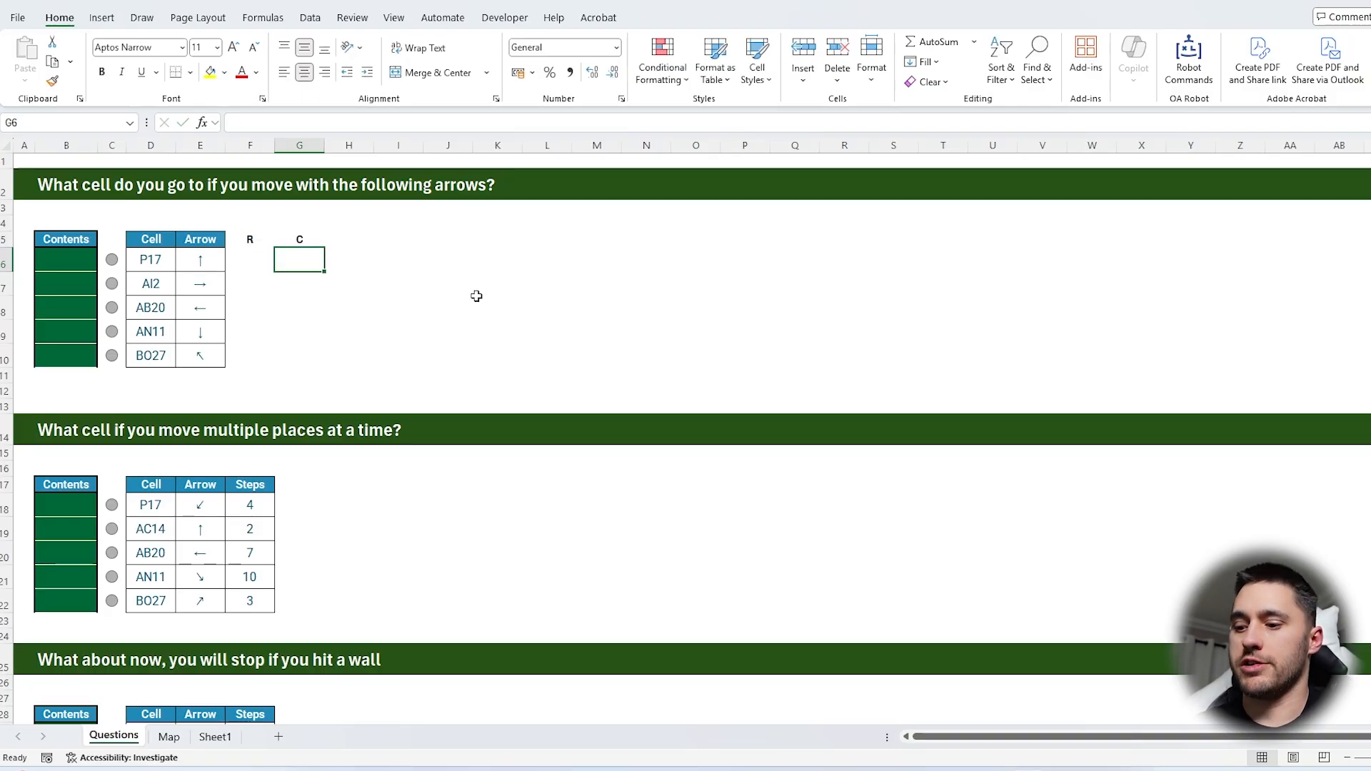
# Enter =ROW(INDIRECT(D6)) in F6 to get the starting cell's row number
pyautogui.press('Left')
pyautogui.write('=ROW(INDIRECT(')
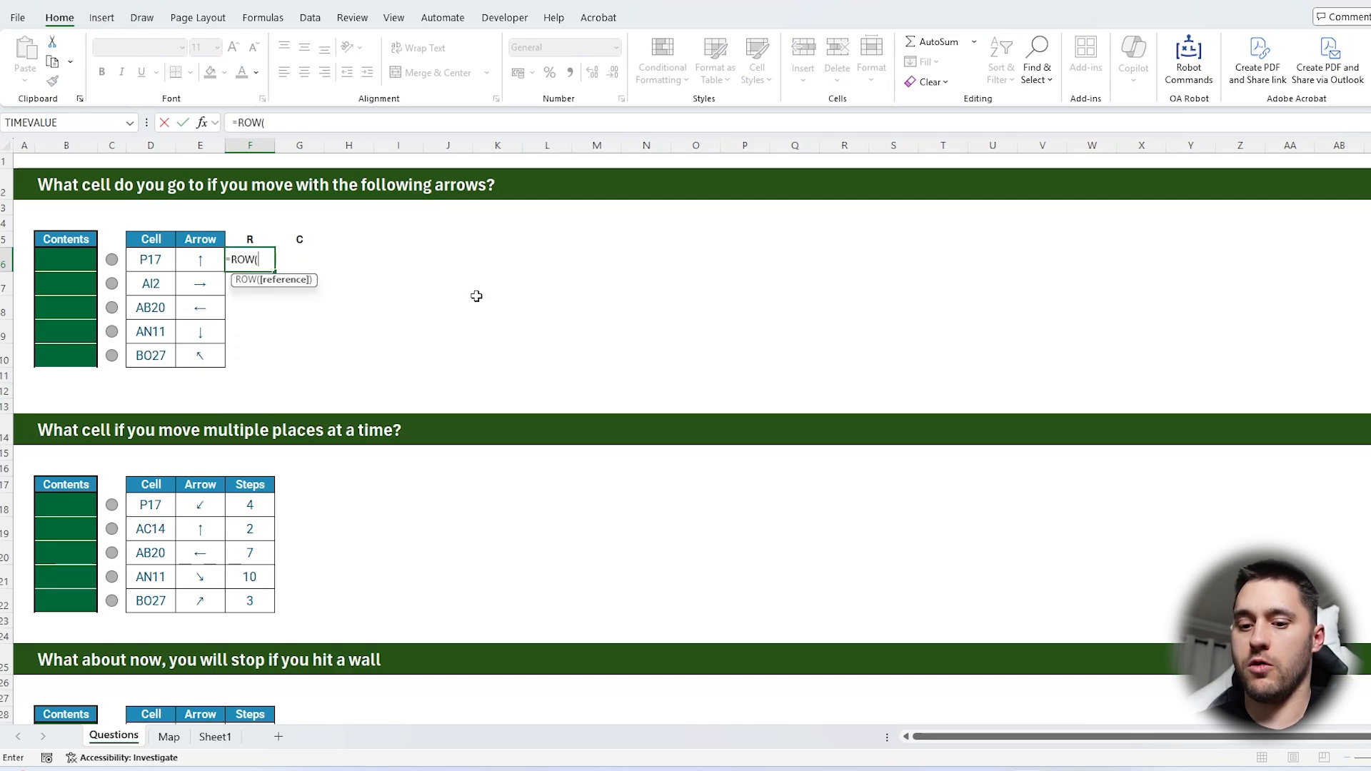
pyautogui.press('Left')
pyautogui.press('Left')
pyautogui.write('))')
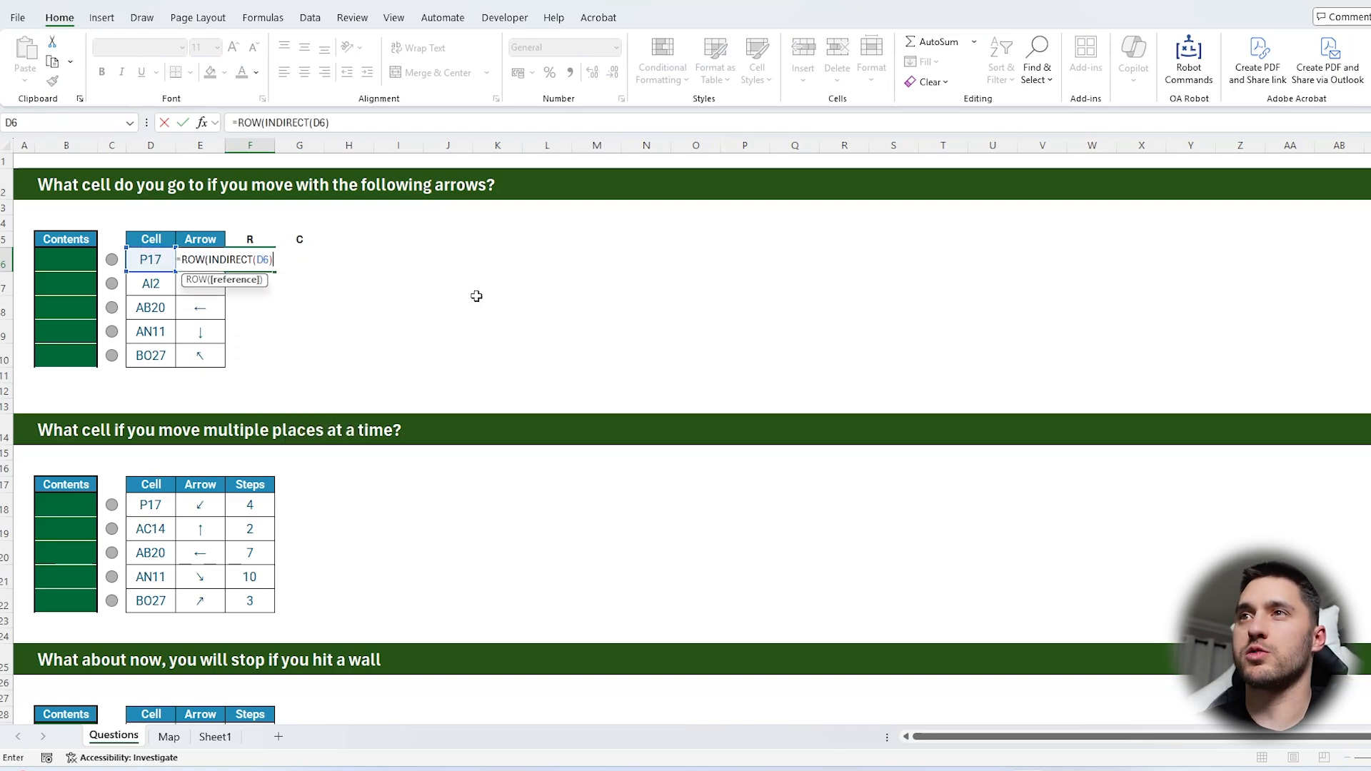
pyautogui.press('Tab')
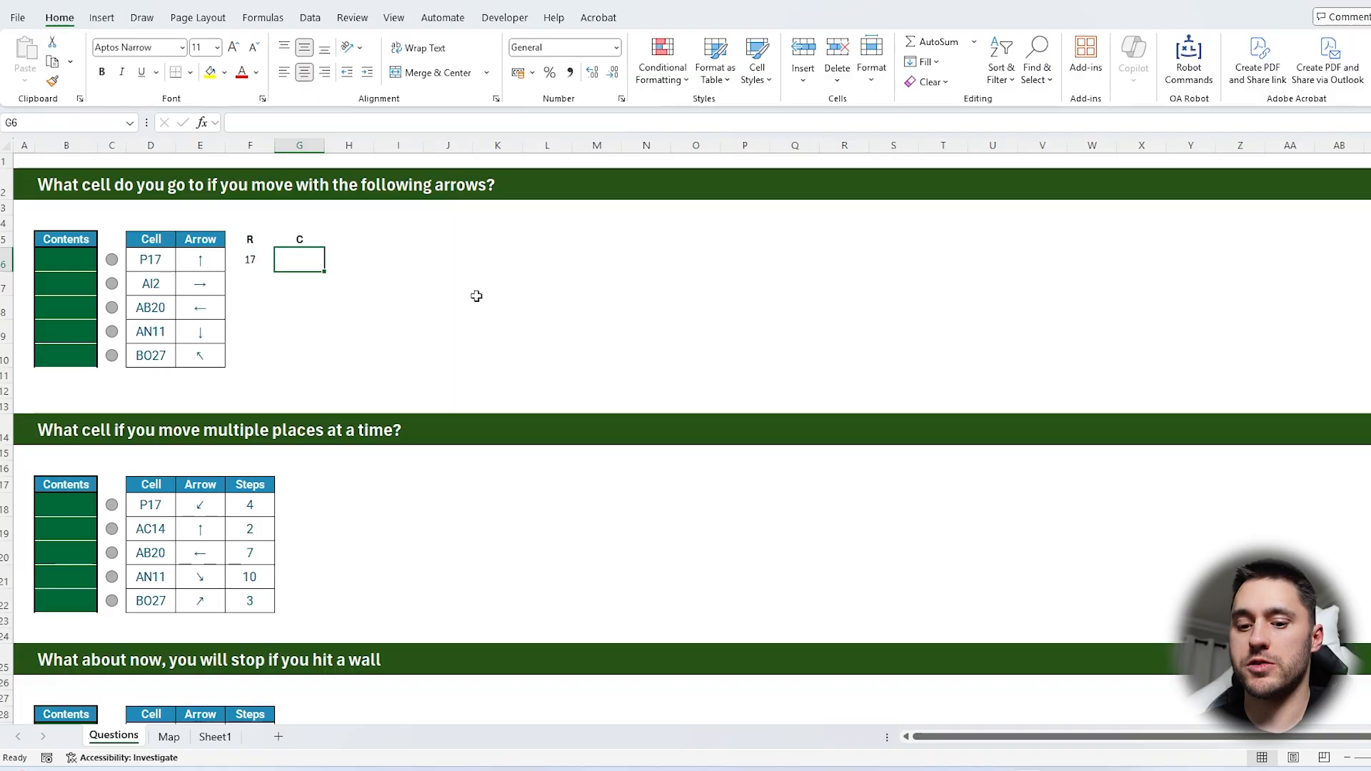
# Enter =COLUMN(INDIRECT(D6)) in G6 and fill the row and column formulas down to row 10
pyautogui.write('=column(INDIRECT(')
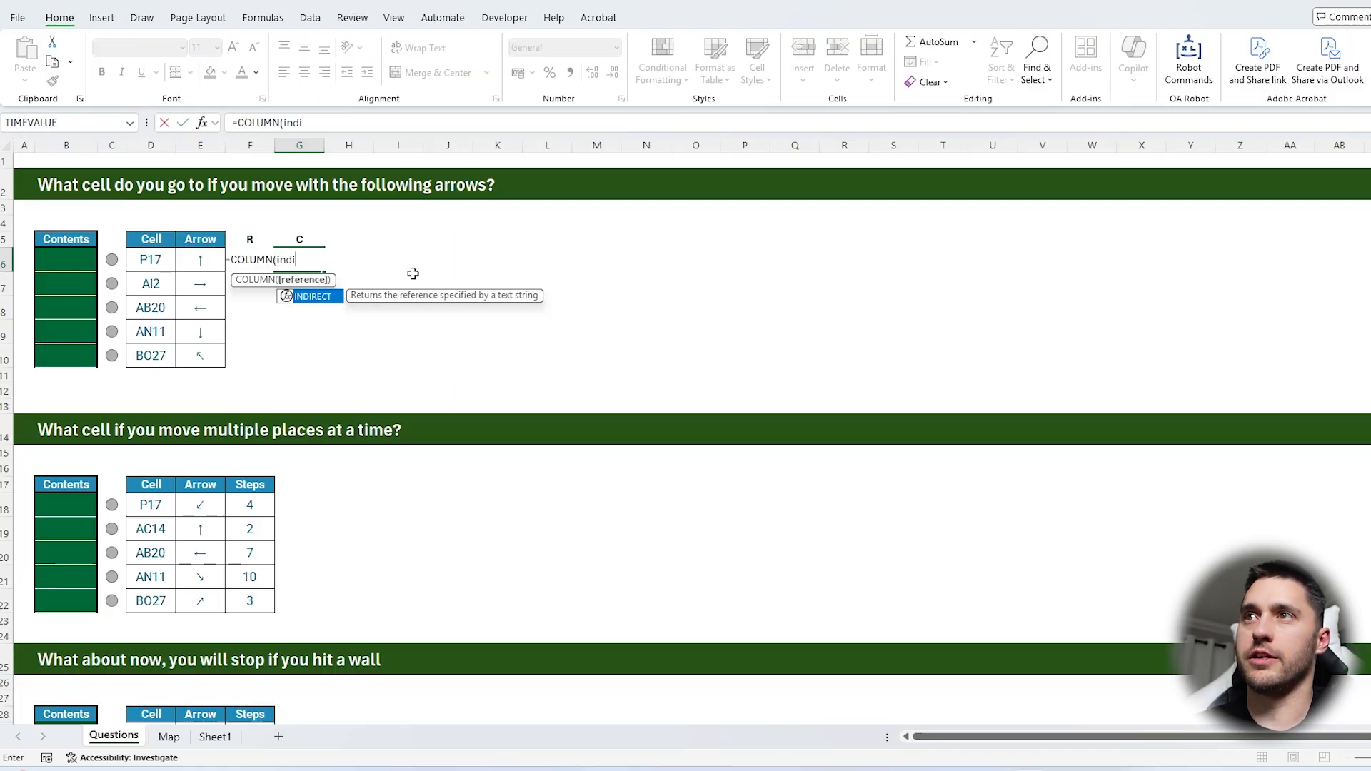
pyautogui.press('Left')
pyautogui.press('Left')
pyautogui.press('Left')
pyautogui.write('))')
pyautogui.press('Return')
pyautogui.moveTo(250, 260); pyautogui.dragTo(321, 362)
pyautogui.moveTo(303, 260); pyautogui.dragTo(303, 355)
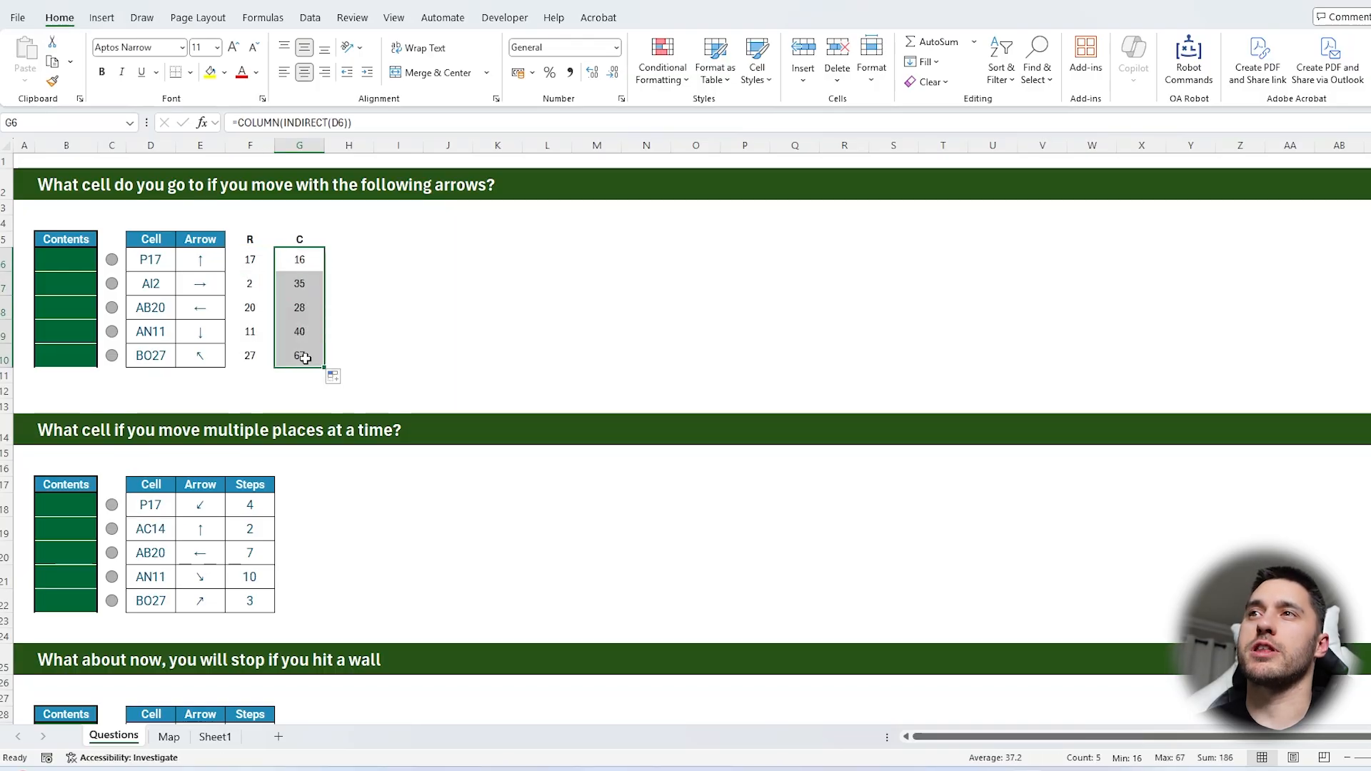
# Add the headers Ar R in H5 and Ar C in I5 for the arrow offsets
pyautogui.click(349, 239)
pyautogui.moveTo(210, 263); pyautogui.dragTo(202, 355)
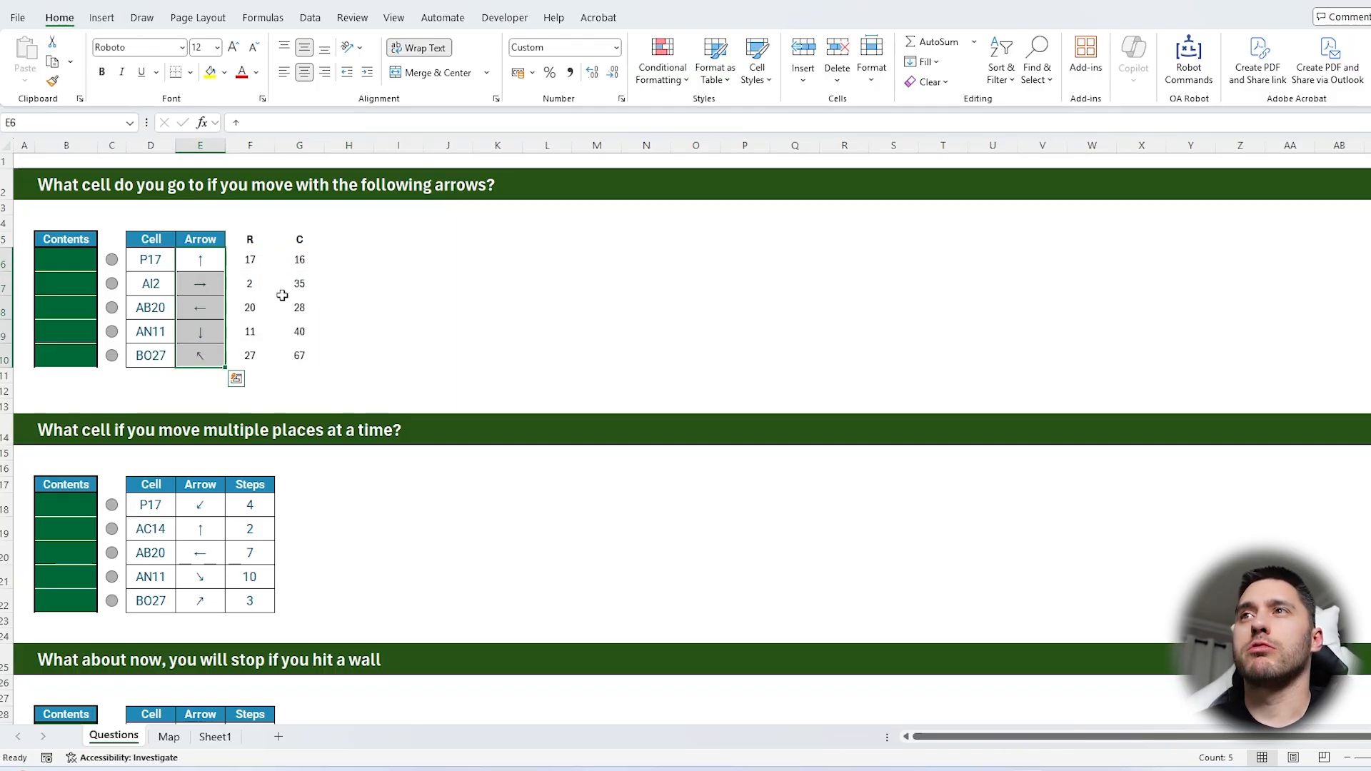
pyautogui.click(357, 249)
pyautogui.write('A')
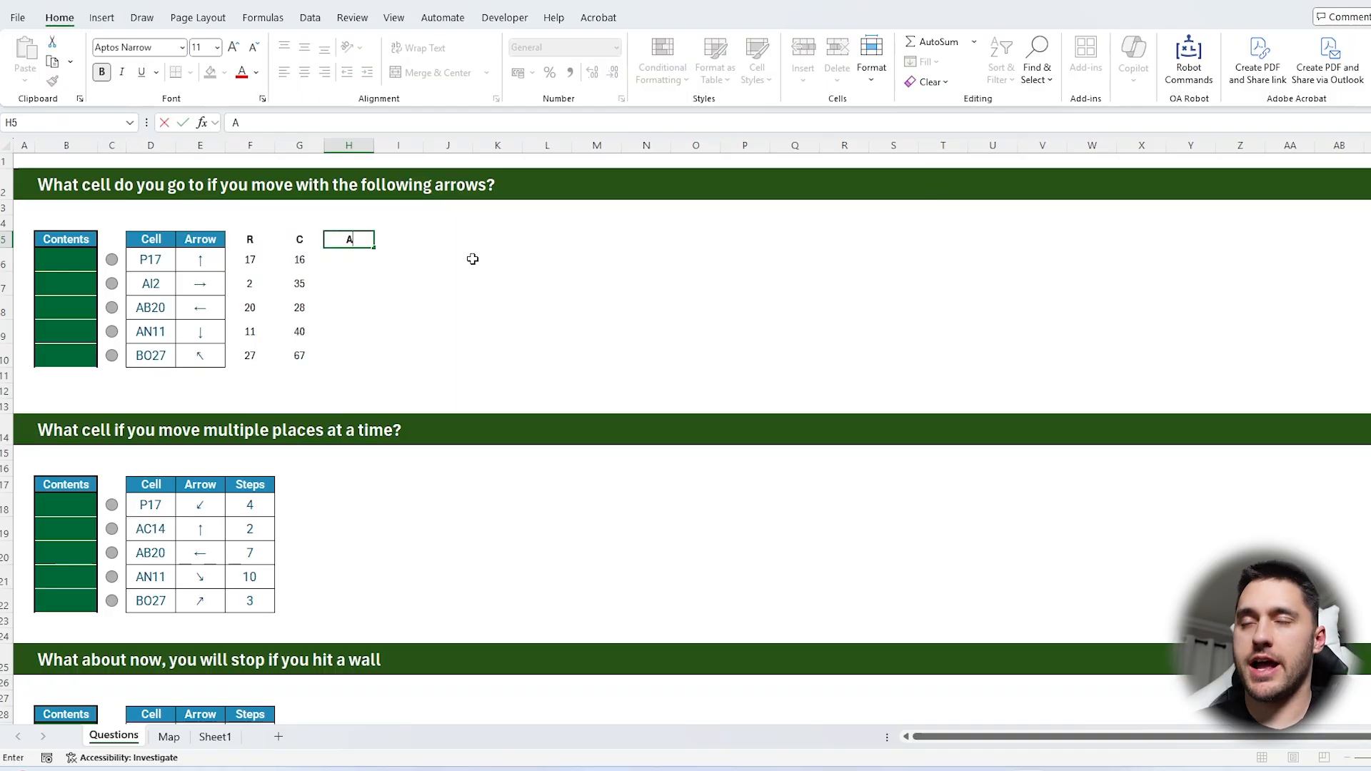
pyautogui.write('r R')
pyautogui.press('Tab')
pyautogui.write('A')
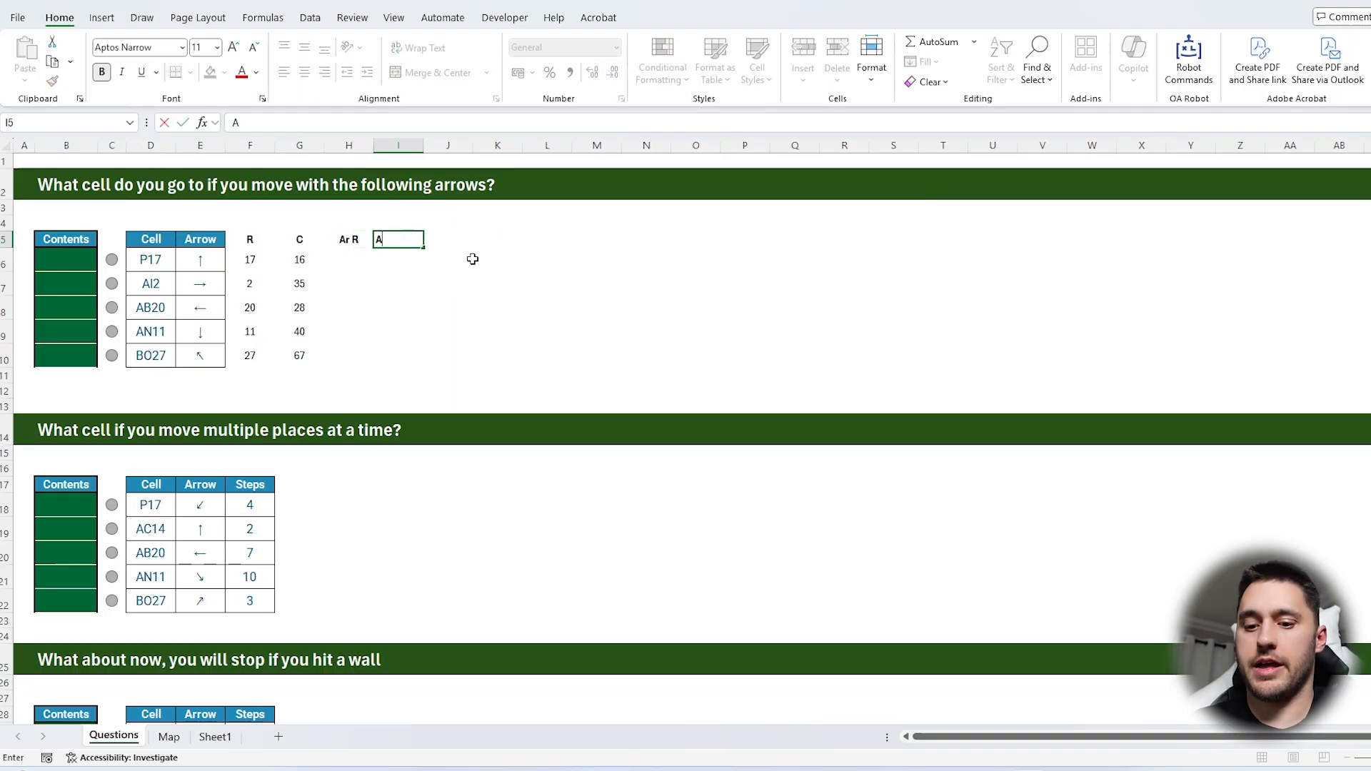
pyautogui.press('Return')
# Enter =XLOOKUP(E6,Sheet1!$C$4:$C$11,Sheet1!$D$4:$E$11) in H6 and fill it down to H10
pyautogui.write('=XLOOKUP(')
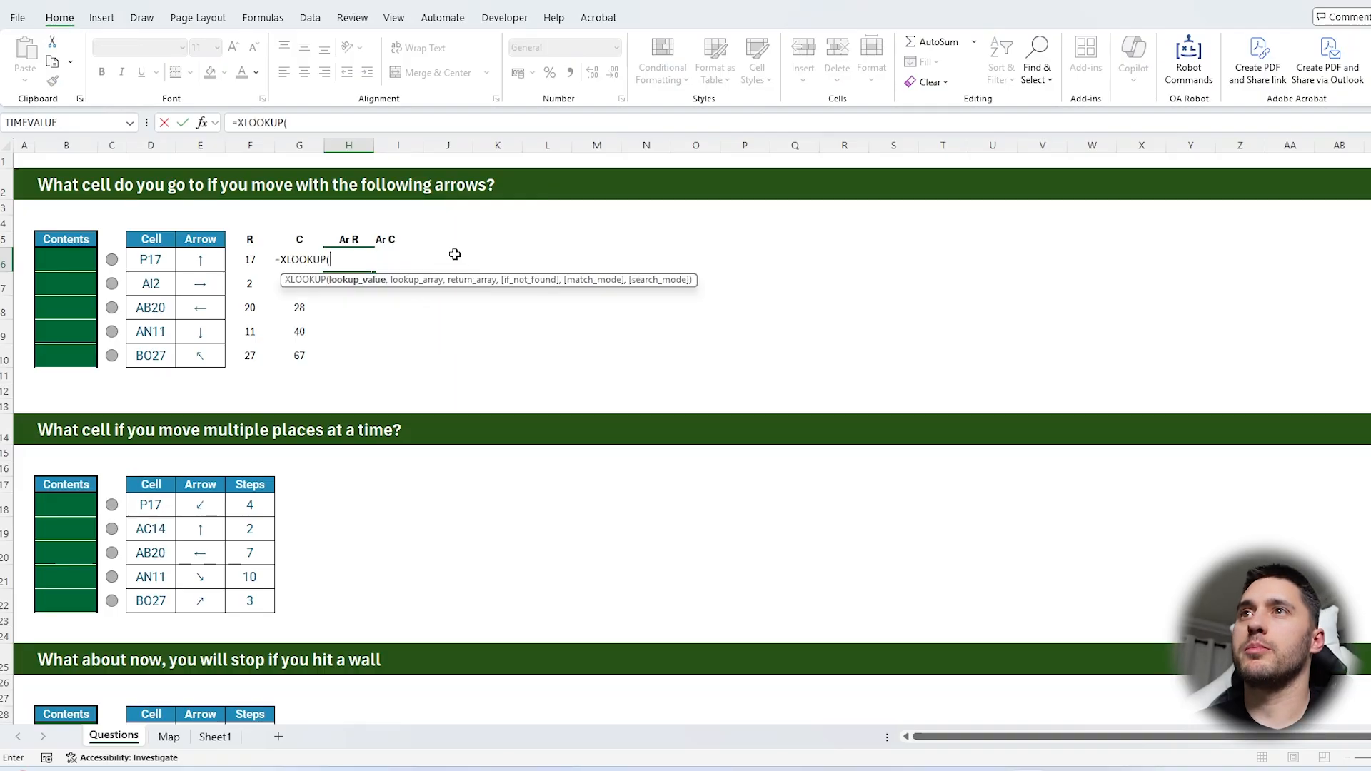
pyautogui.click(200, 260)
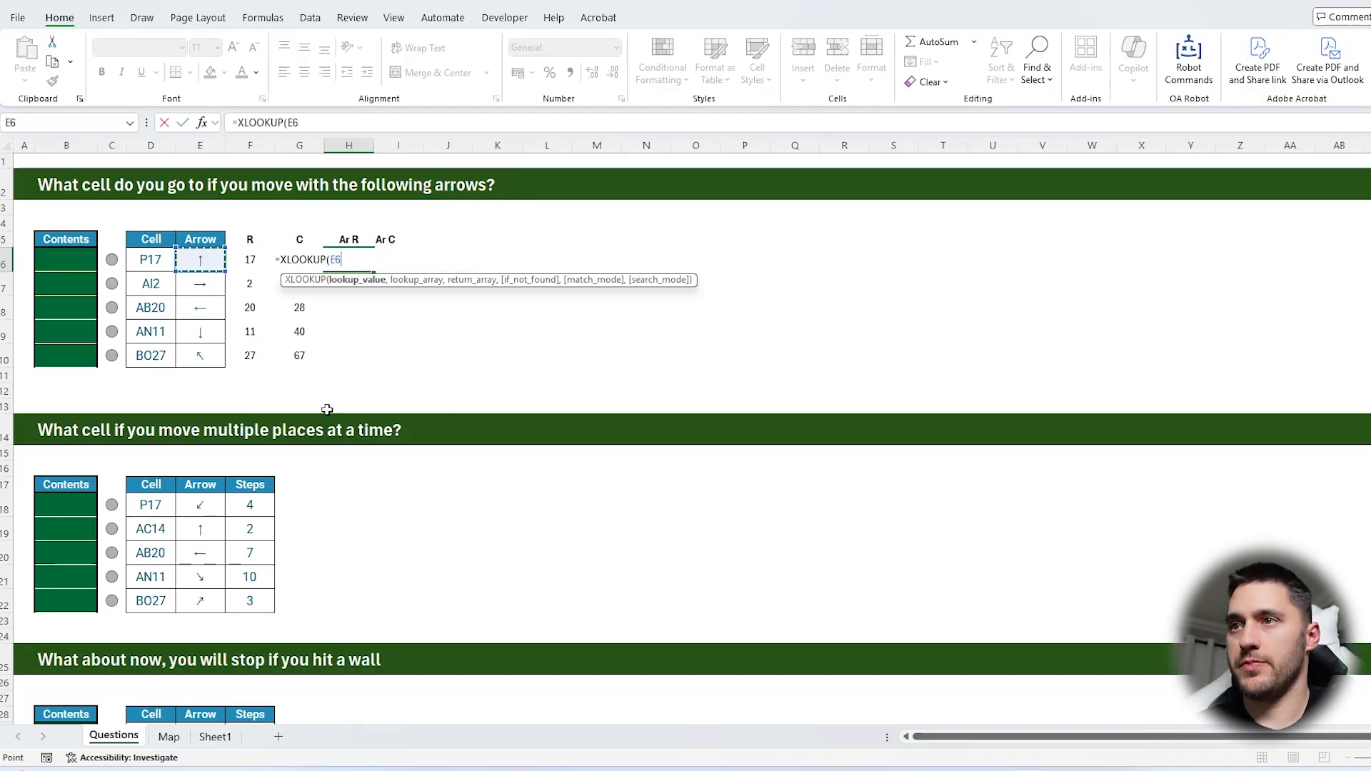
pyautogui.write(',')
pyautogui.click(215, 737)
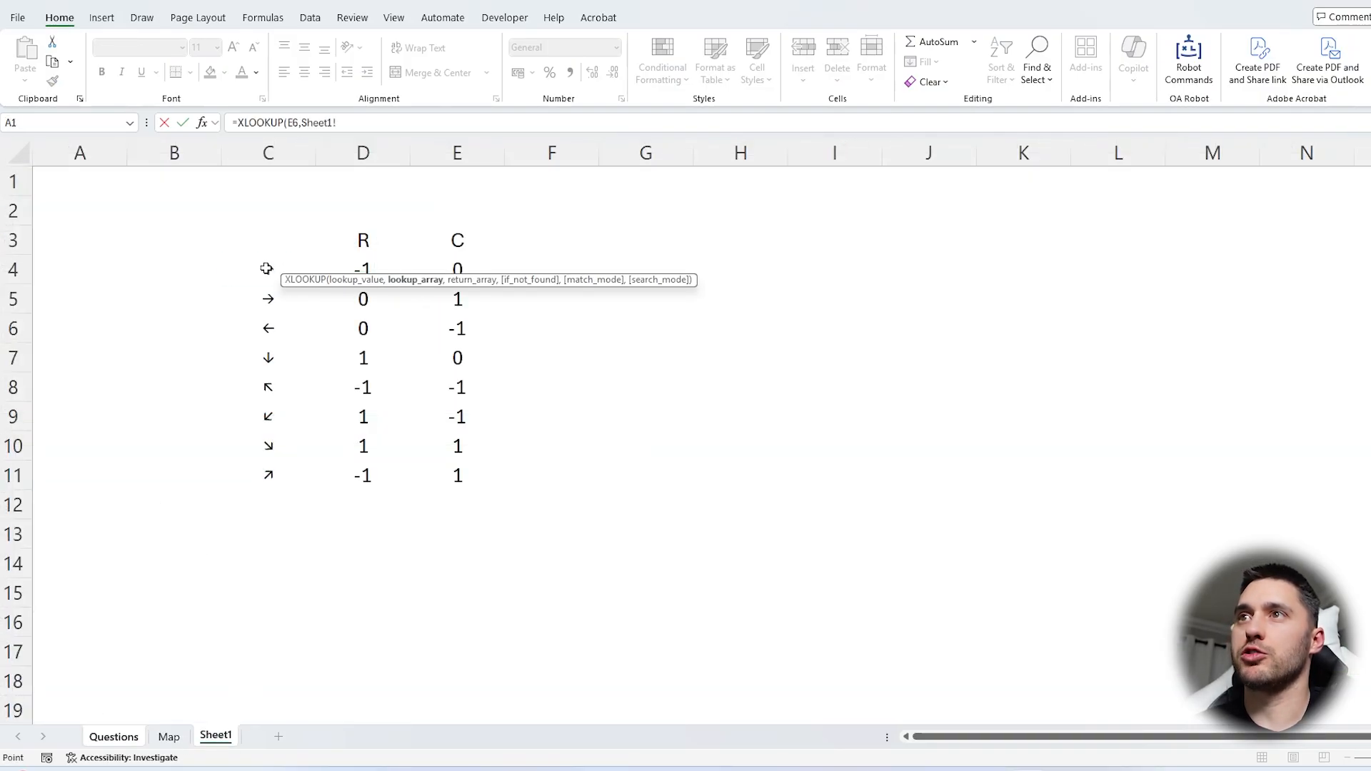
pyautogui.moveTo(266, 268); pyautogui.dragTo(275, 468)
pyautogui.write(',')
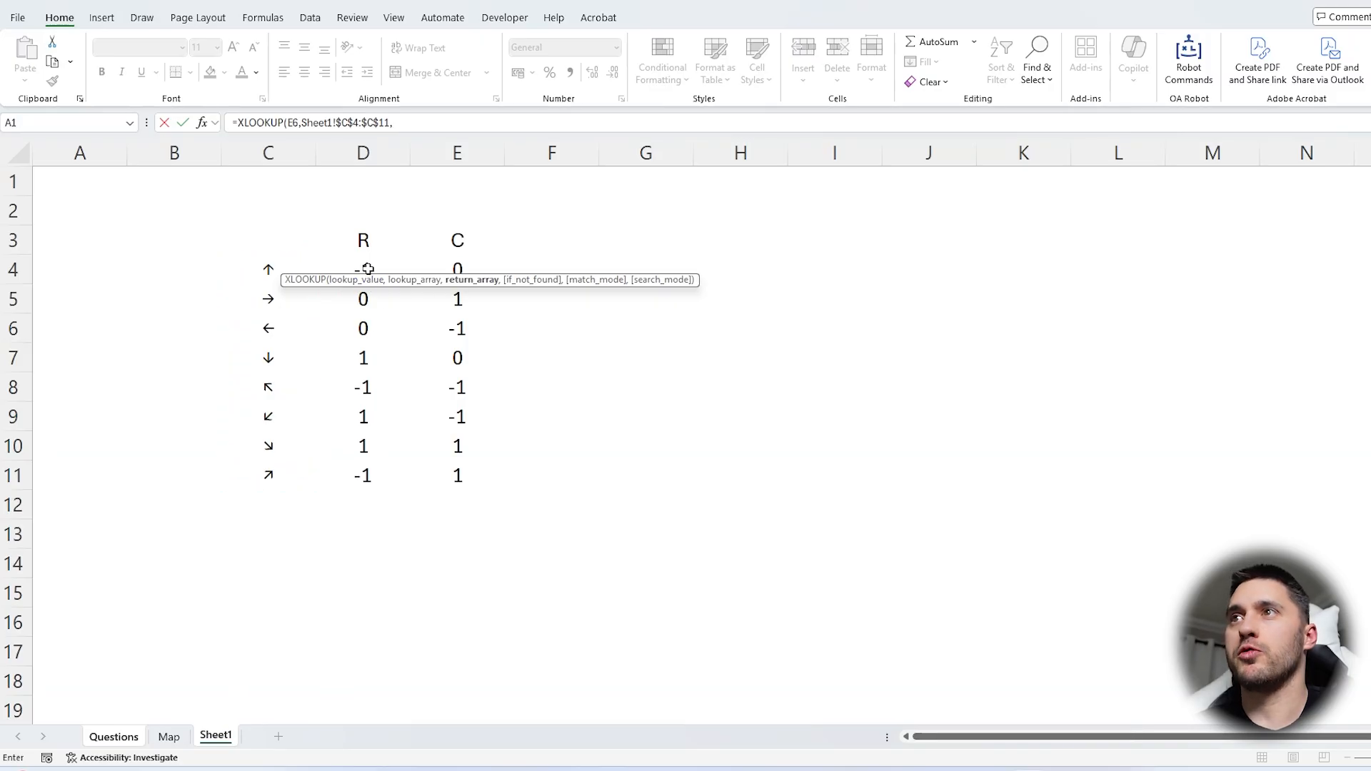
pyautogui.moveTo(367, 269); pyautogui.dragTo(451, 480)
pyautogui.press('Return')
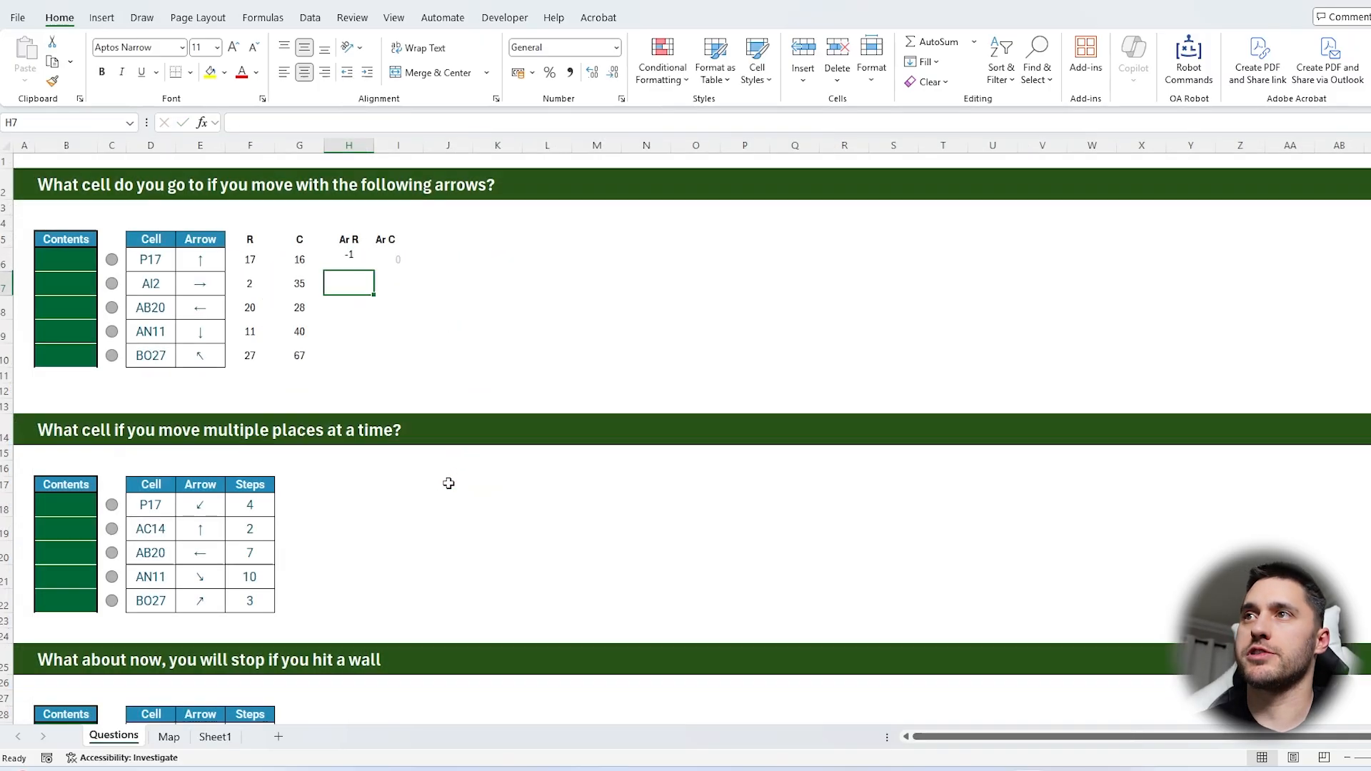
pyautogui.click(349, 259)
pyautogui.moveTo(374, 271); pyautogui.dragTo(367, 366)
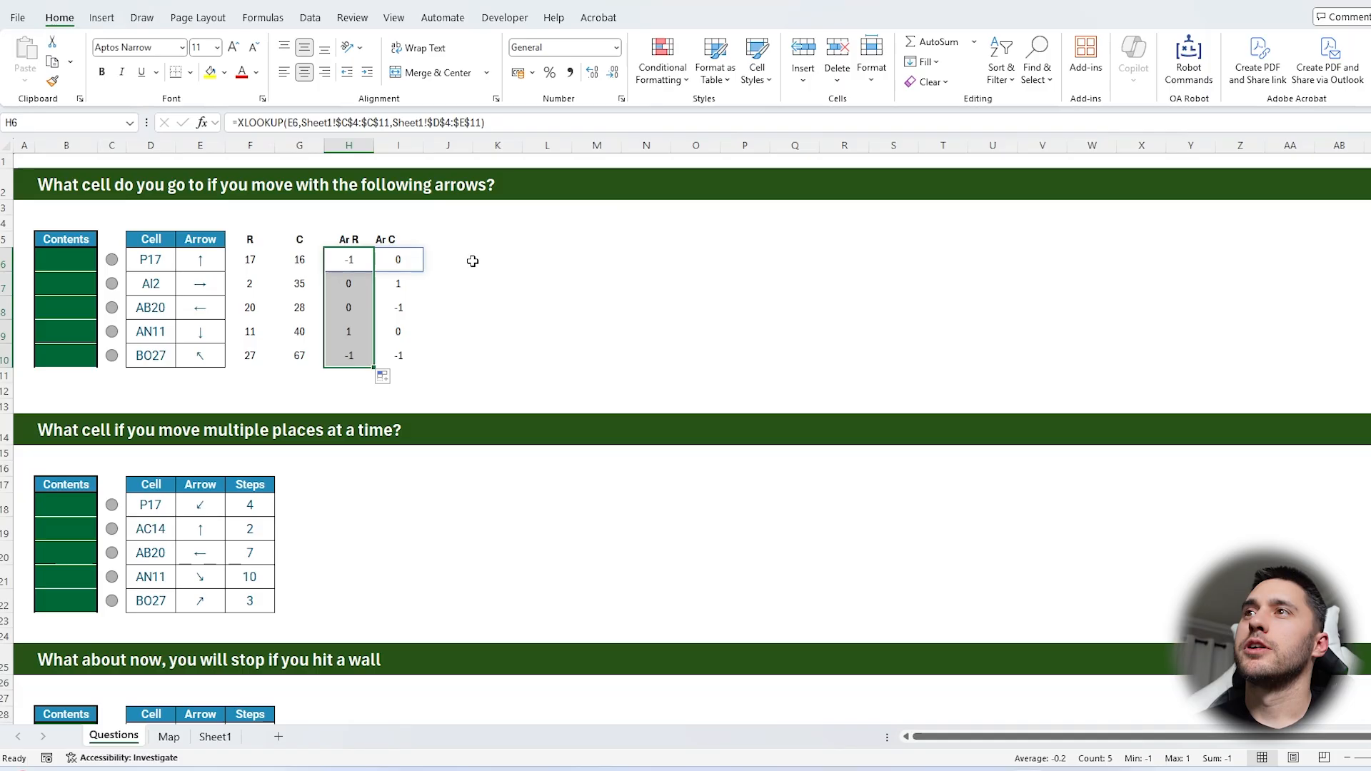
# Add the headers N R in J5 and N C in K5 for the new row and column numbers
pyautogui.click(473, 261)
pyautogui.moveTo(250, 259); pyautogui.dragTo(413, 348)
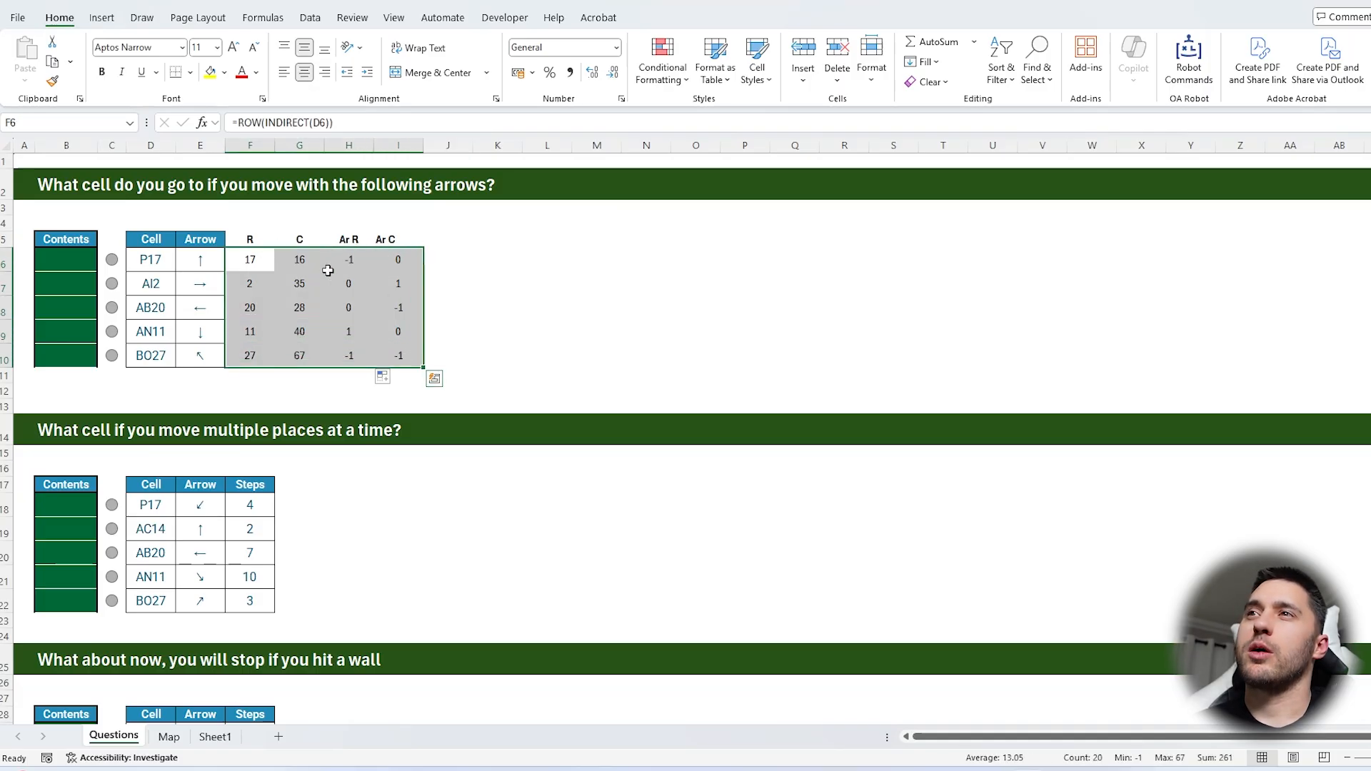
pyautogui.click(448, 244)
pyautogui.write('N')
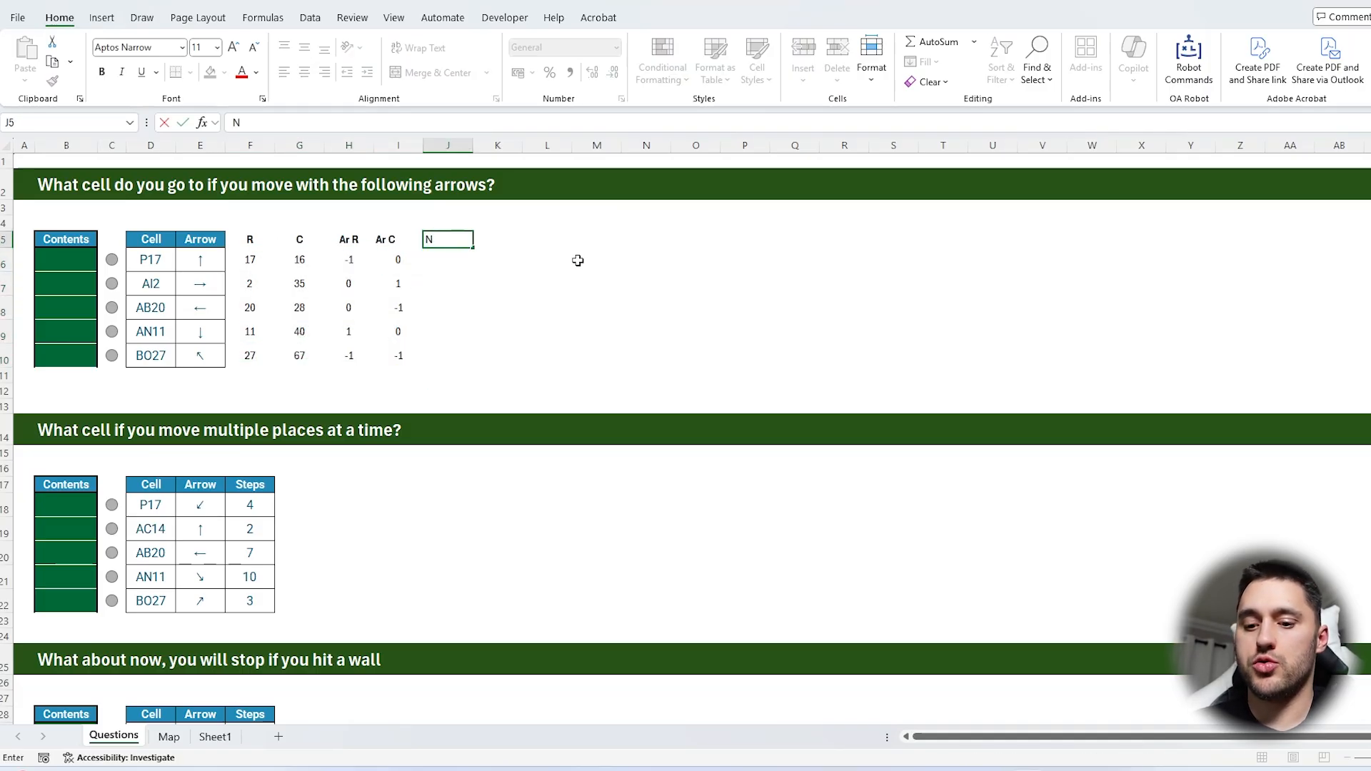
pyautogui.write(' R')
pyautogui.press('Tab')
pyautogui.write('N C')
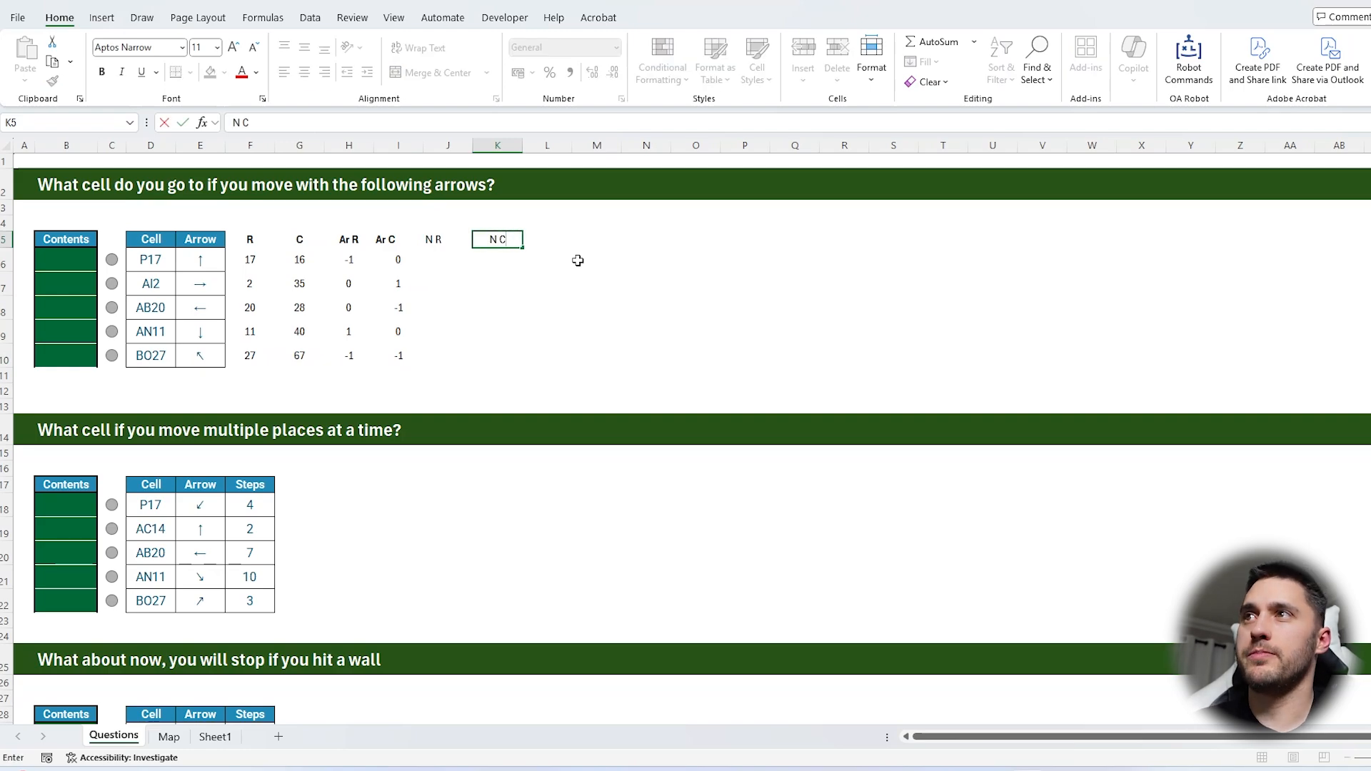
pyautogui.press('Return')
# Enter =F6:G6+H6# in J6 to add the arrow offsets to the starting position, and fill it down to J10
pyautogui.write('=')
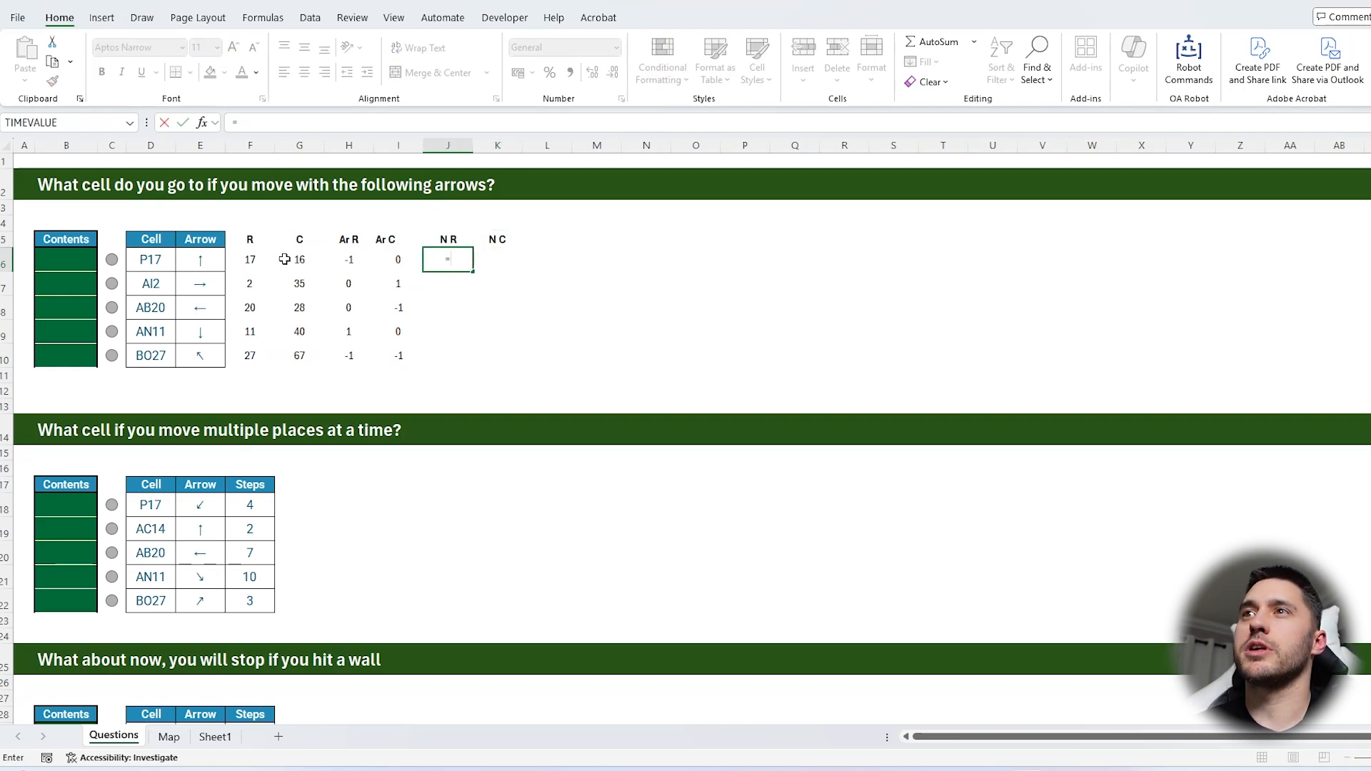
pyautogui.moveTo(285, 259); pyautogui.dragTo(254, 259)
pyautogui.write('+')
pyautogui.click(344, 259)
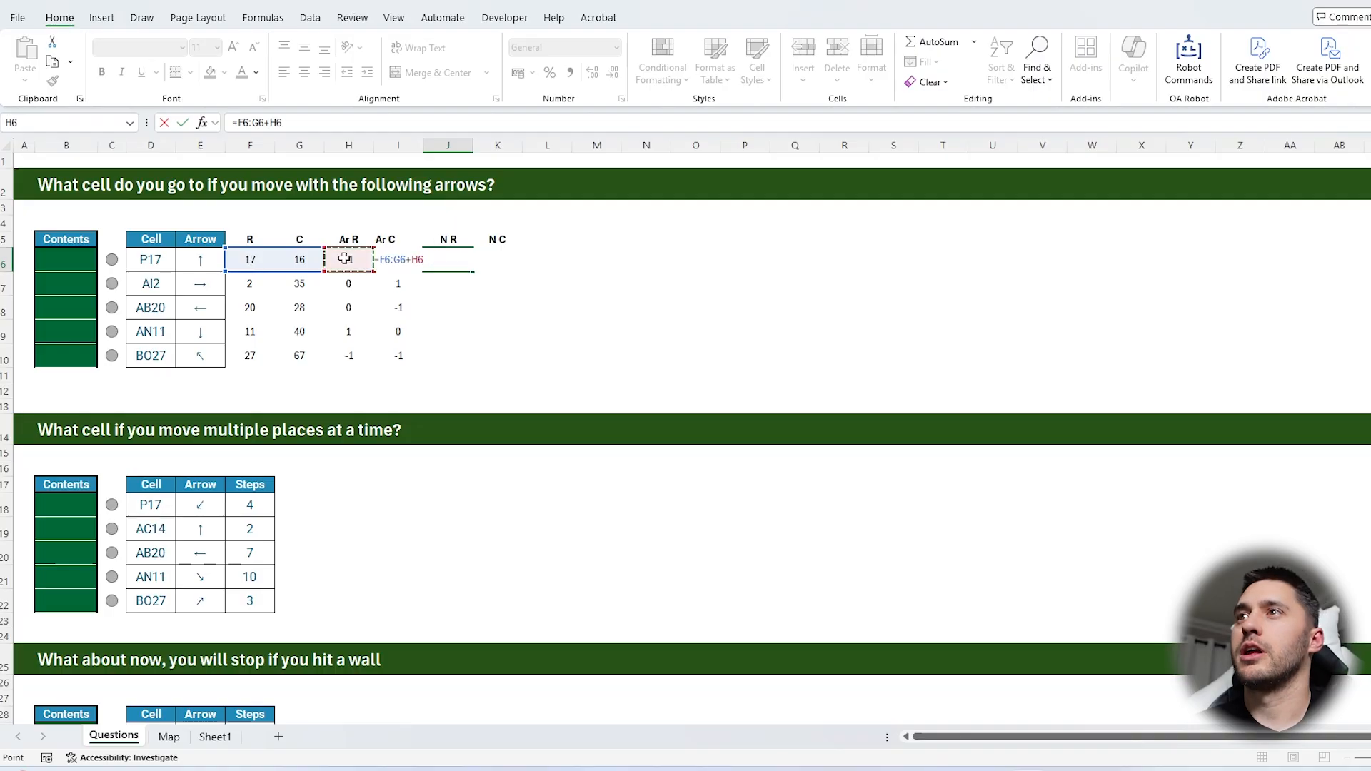
pyautogui.write('#')
pyautogui.press('Return')
pyautogui.click(450, 263)
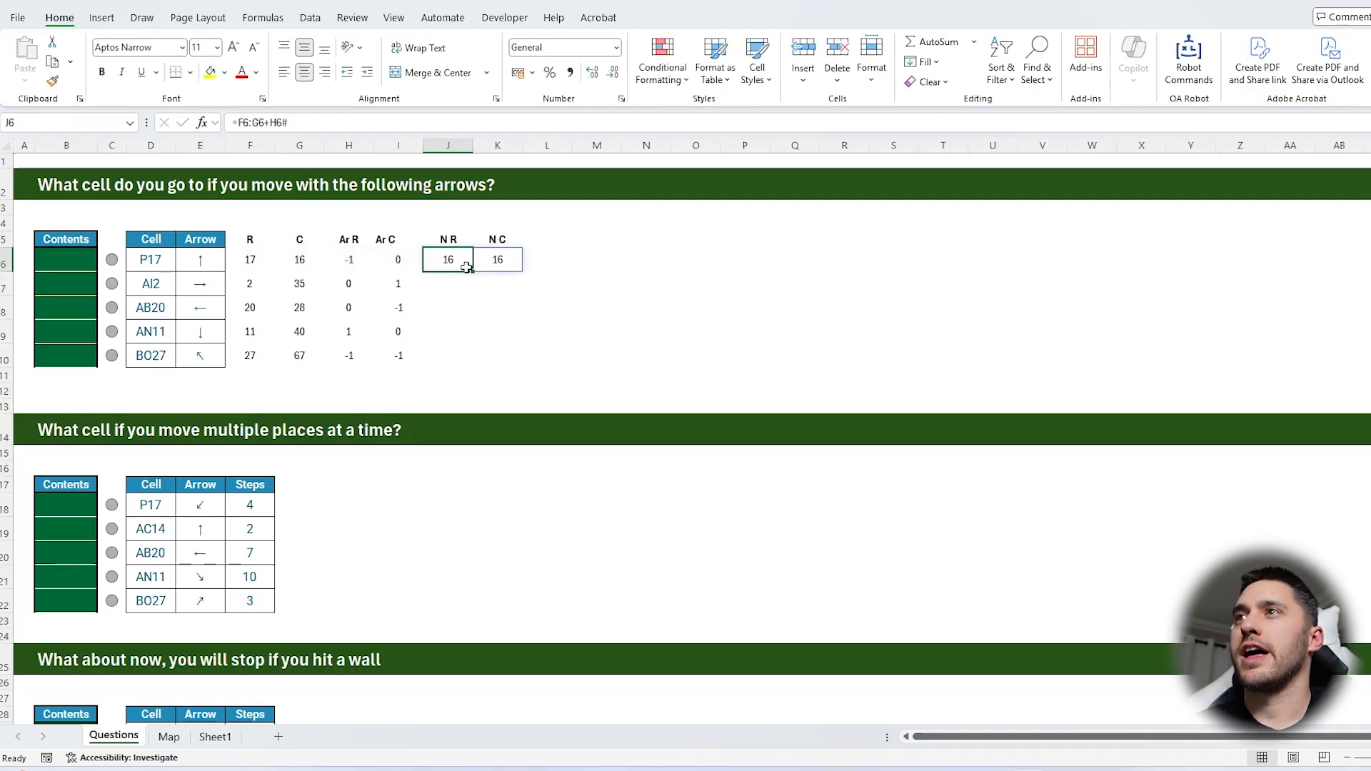
pyautogui.moveTo(474, 270); pyautogui.dragTo(475, 365)
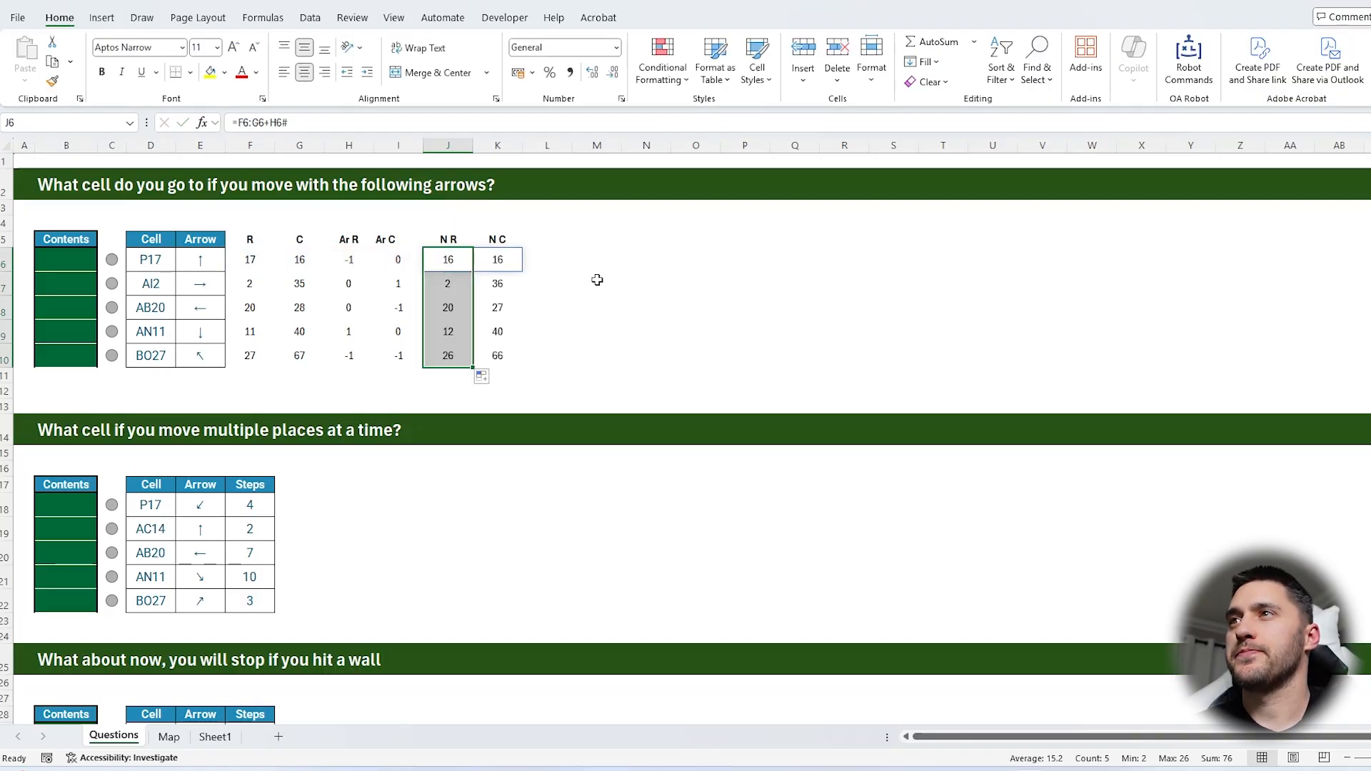
# Add the header N Address in L5
pyautogui.click(547, 240)
pyautogui.write('N Ad')
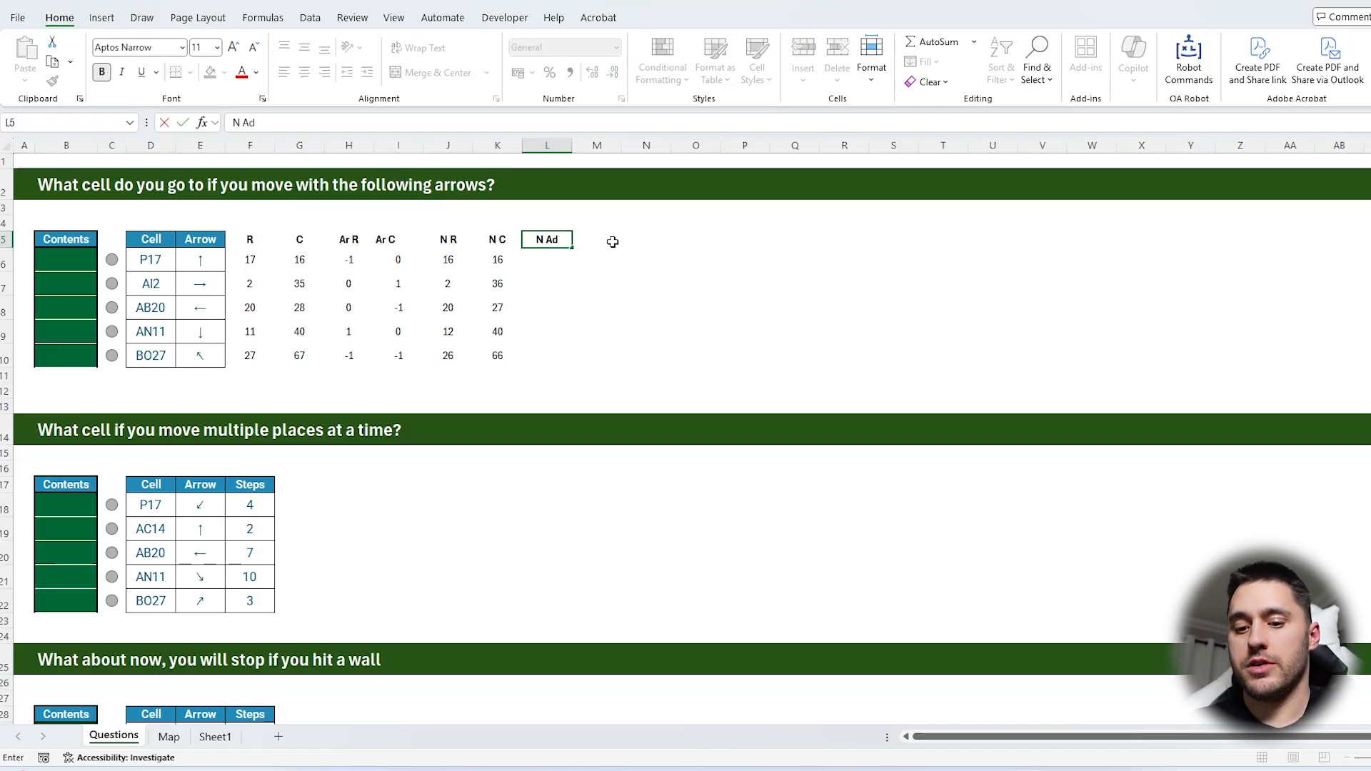
pyautogui.write('re')
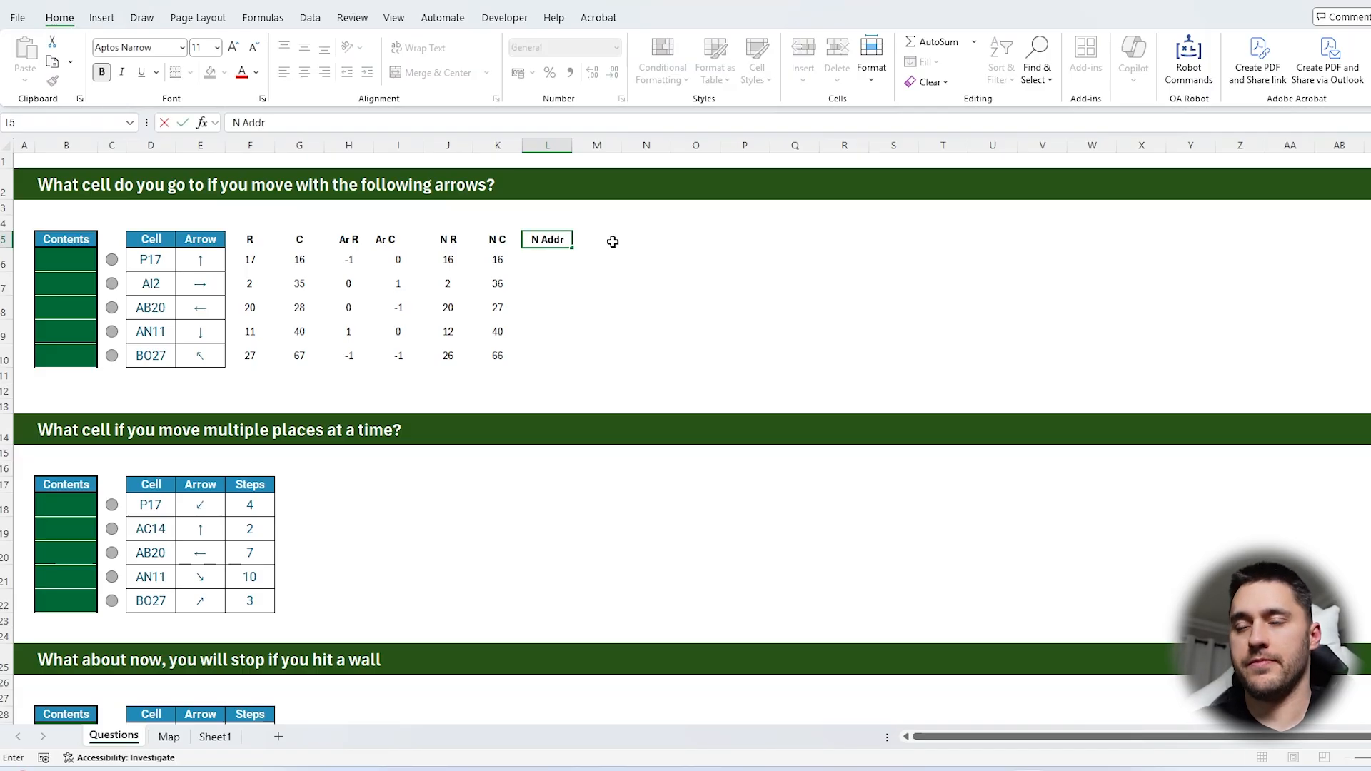
pyautogui.write('ess')
pyautogui.press('Return')
# Enter =ADDRESS(J6,K6,4) in L6 to build the relative cell address, and fill it down to L10
pyautogui.write('=add')
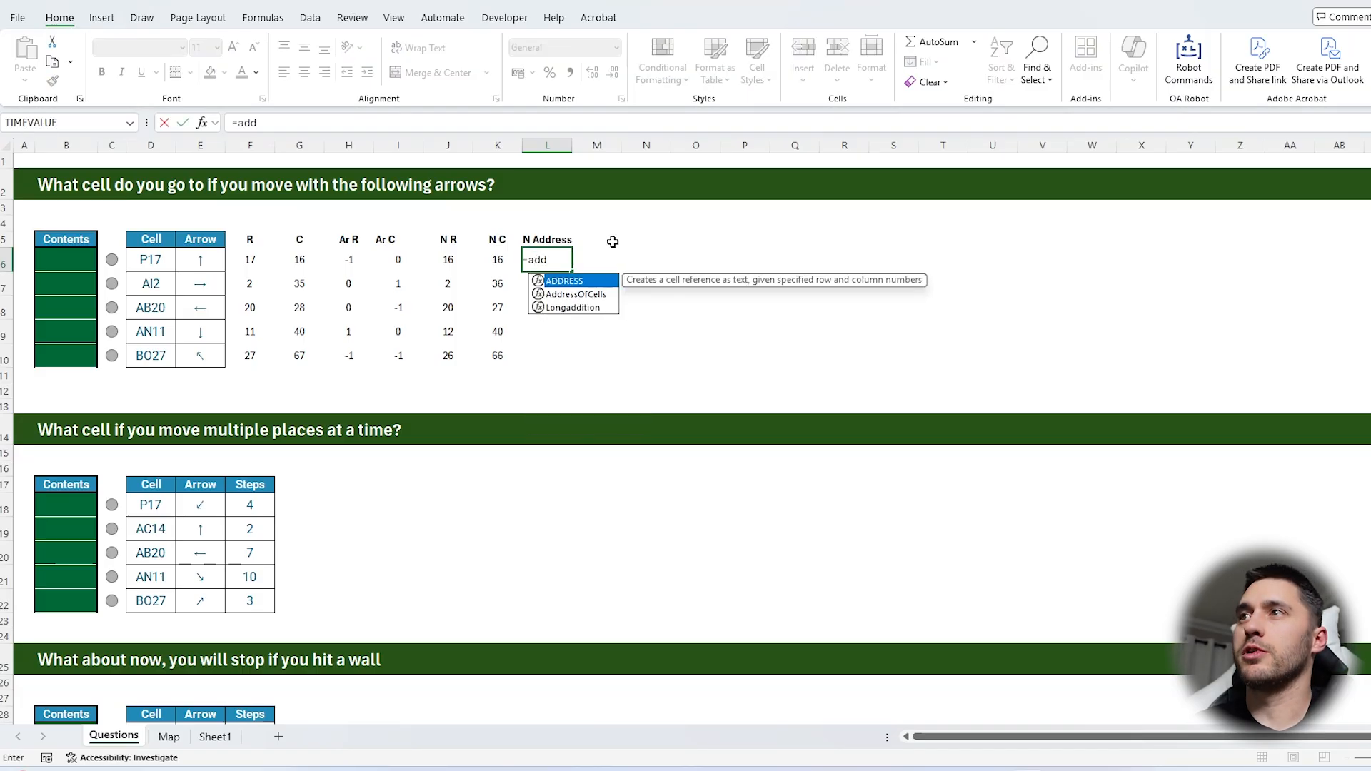
pyautogui.press('Tab')
pyautogui.press('Left')
pyautogui.press('Left')
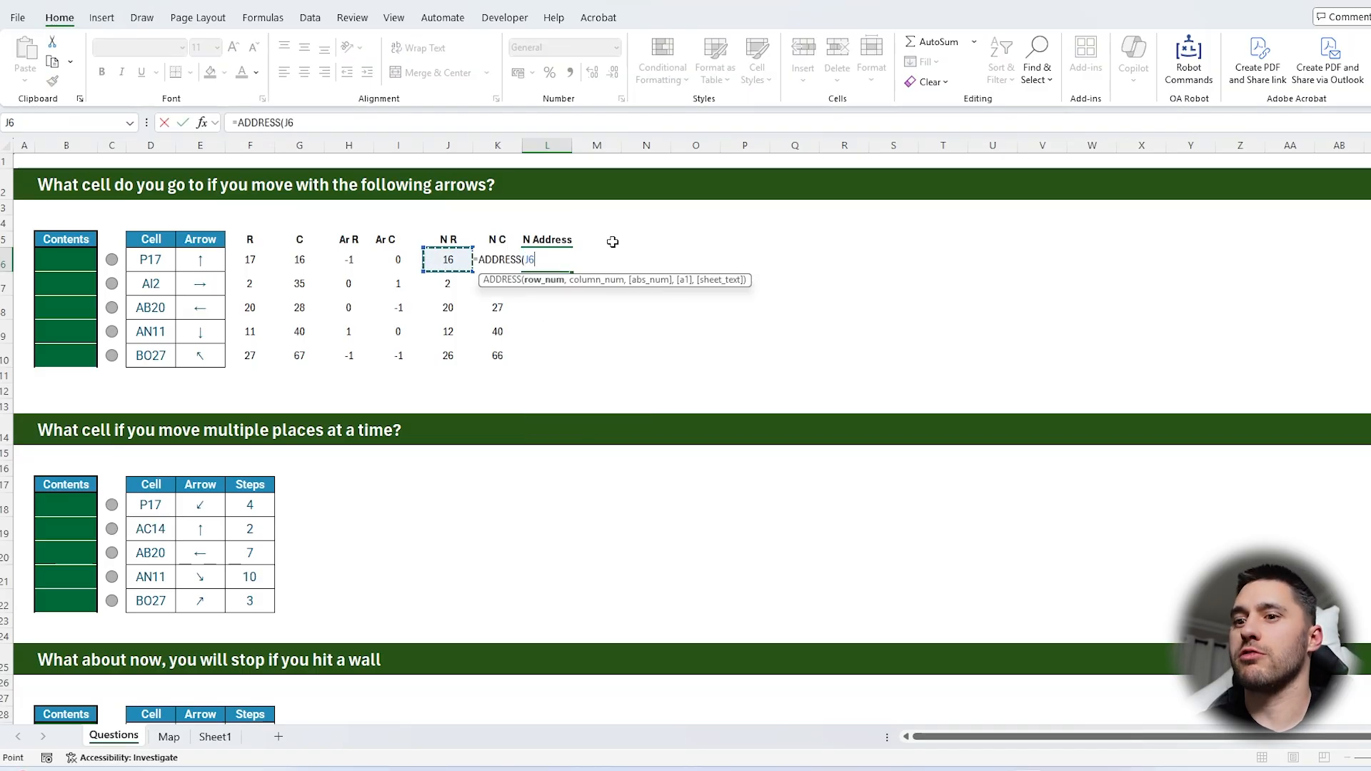
pyautogui.write(',')
pyautogui.press('Left')
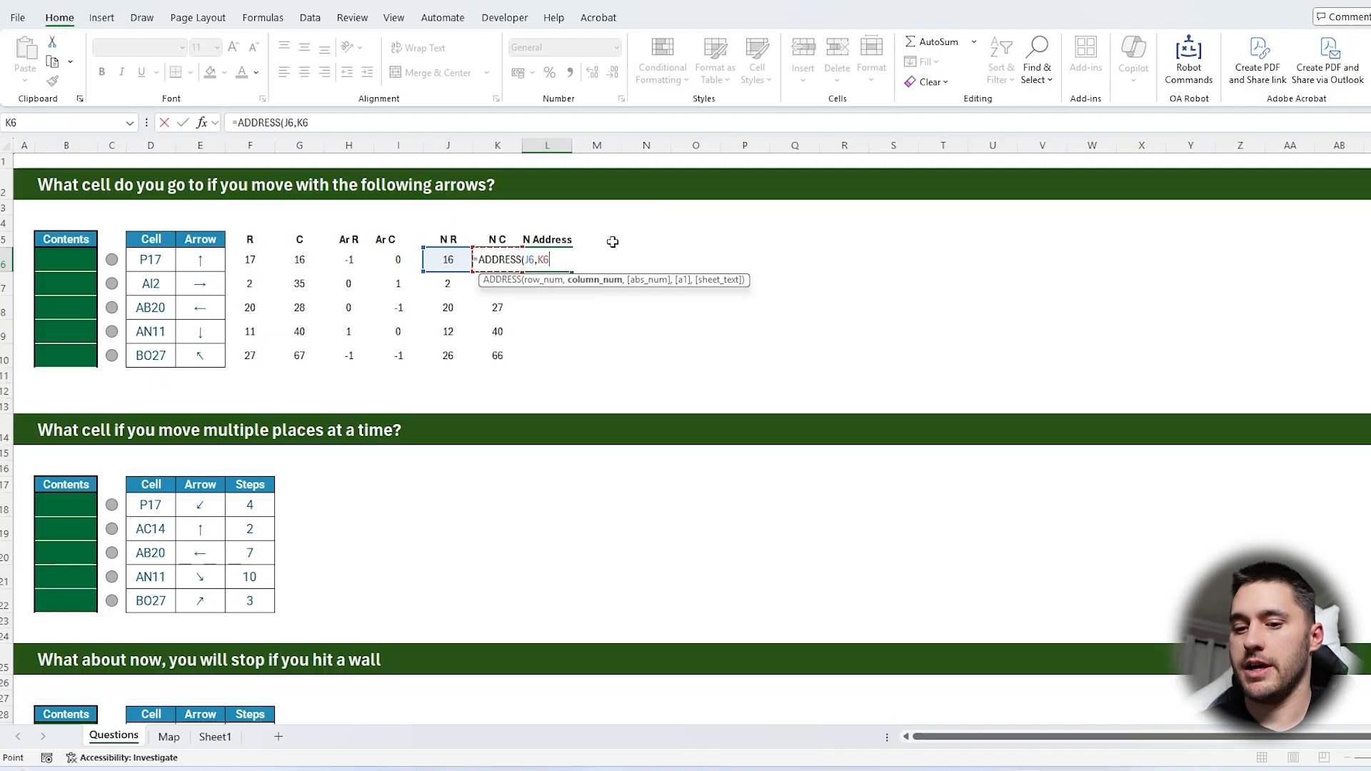
pyautogui.write(',4)')
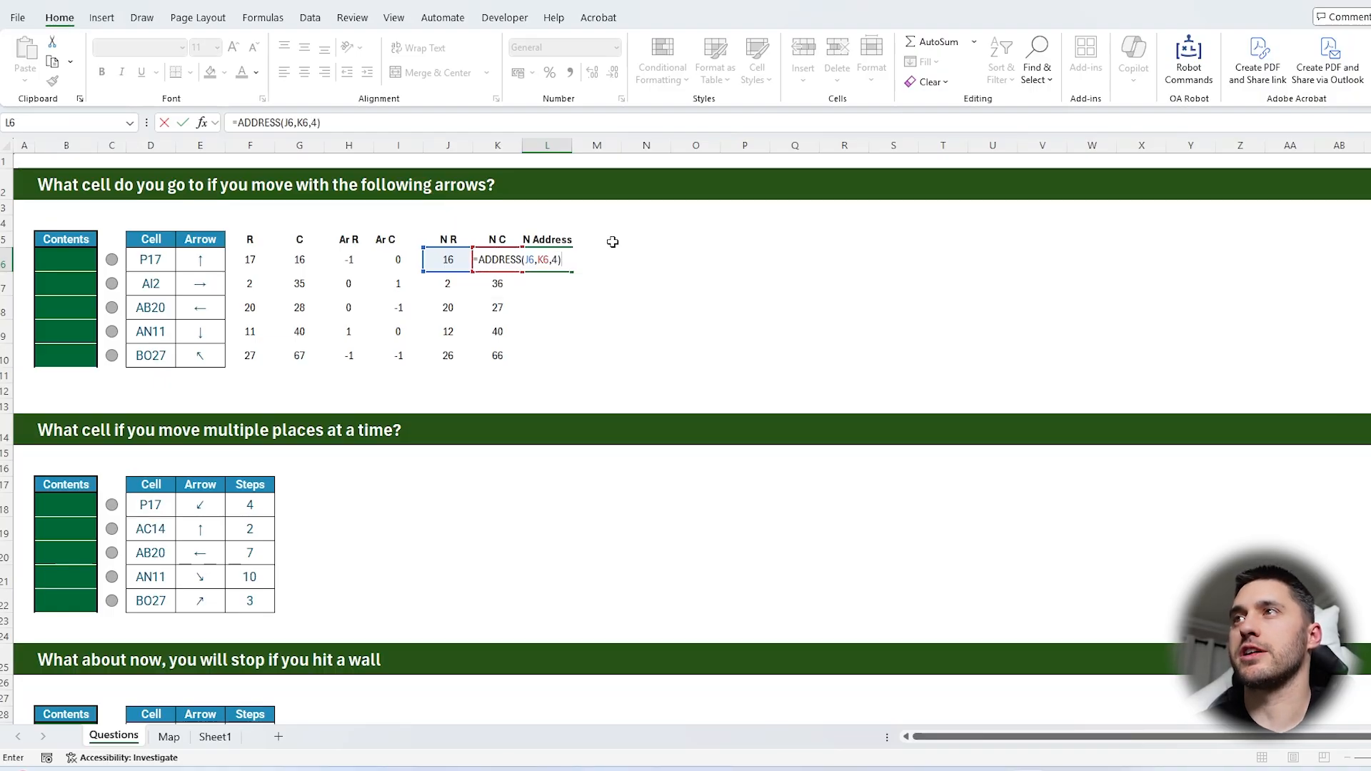
pyautogui.press('Return')
pyautogui.click(547, 259)
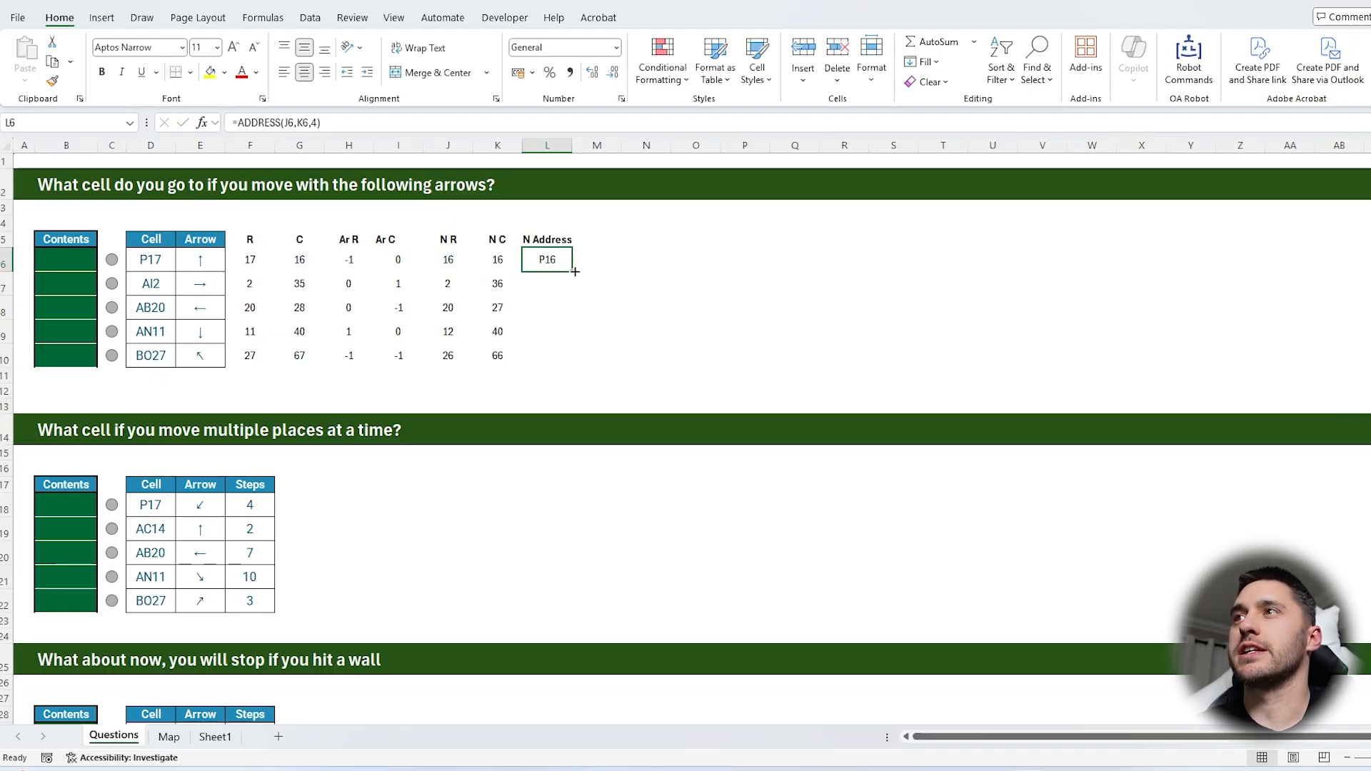
pyautogui.moveTo(571, 271); pyautogui.dragTo(570, 363)
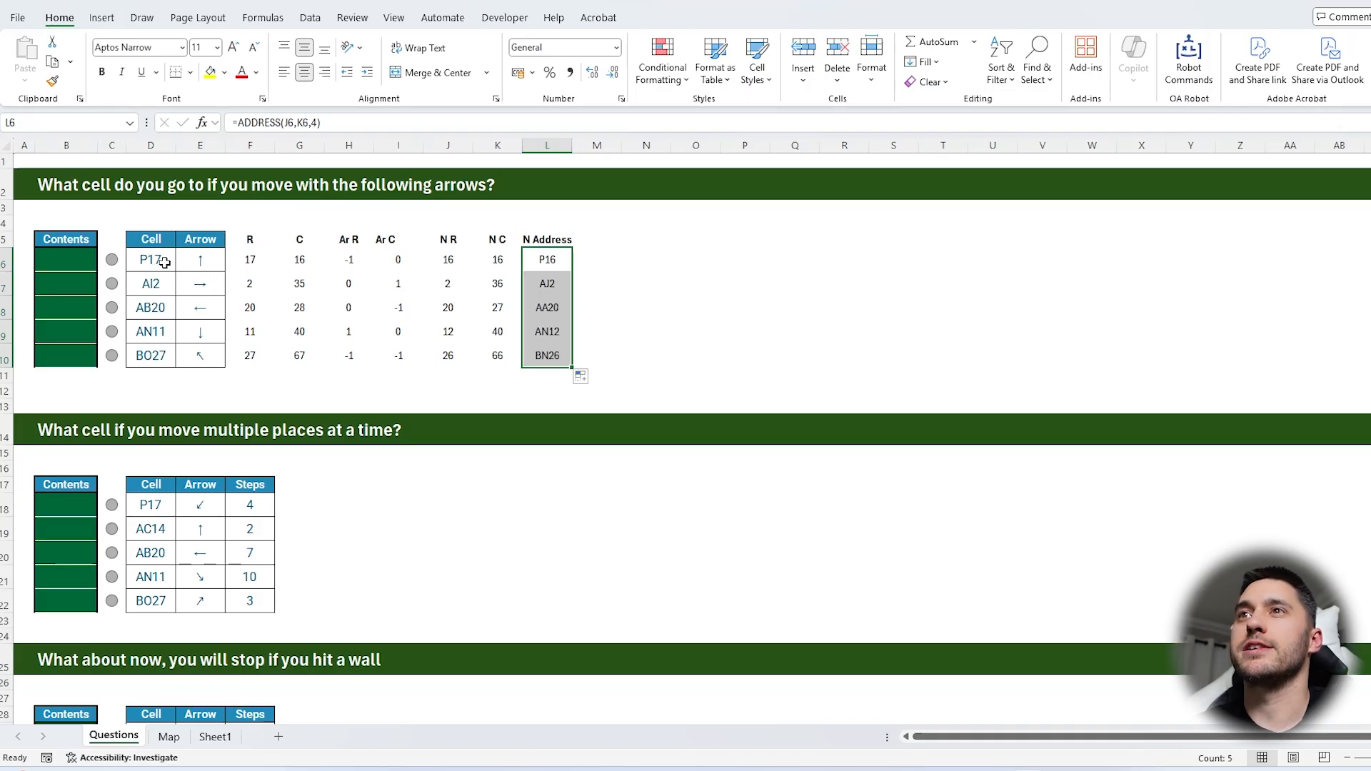
# Paste the addresses from L6:L10 as values into the Contents cells B6:B10
pyautogui.hotkey('ctrl', 'c')
pyautogui.click(66, 260)
pyautogui.hotkey('ctrl', 'shift', 'v')
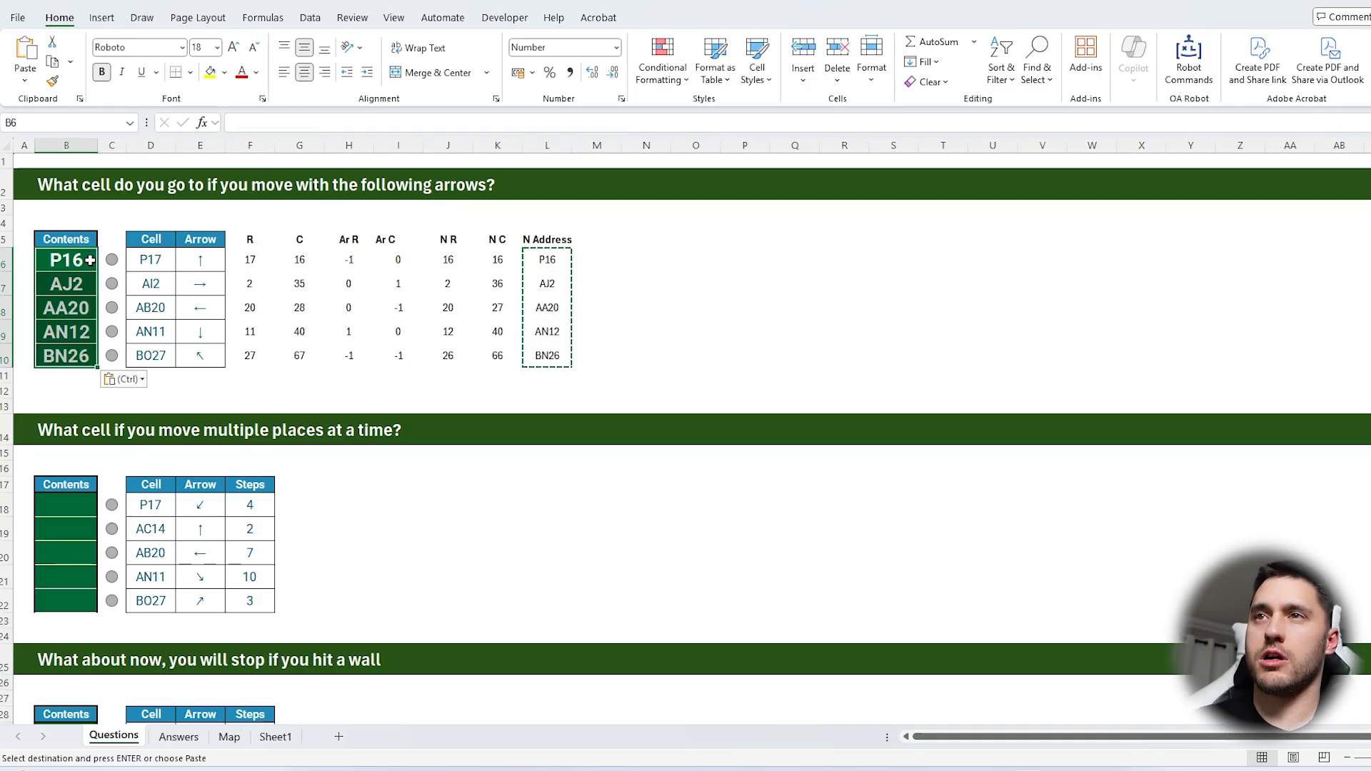
pyautogui.click(646, 283)
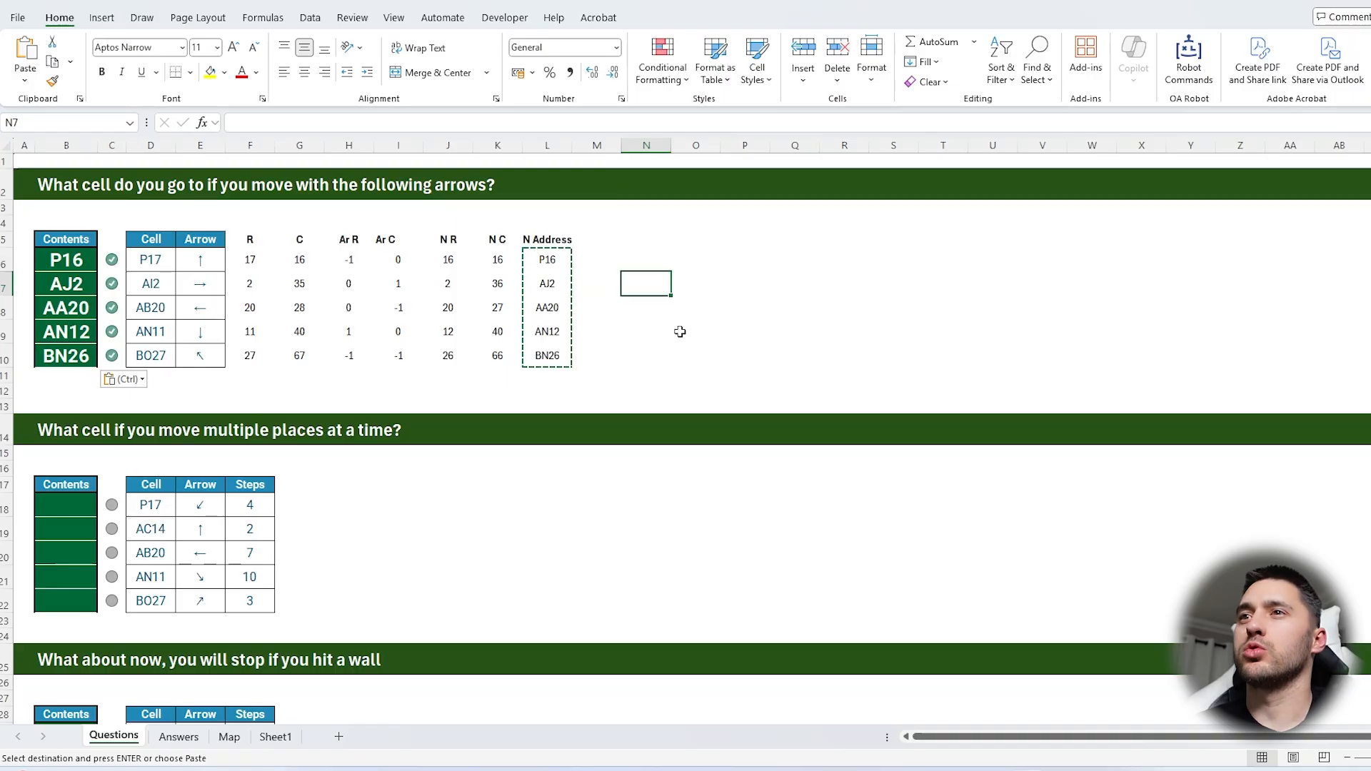
# Review how each starting cell and arrow in rows 6 to 10 leads through the helper columns to its new address
pyautogui.moveTo(547, 239); pyautogui.dragTo(260, 347)
pyautogui.click(644, 258)
pyautogui.click(155, 261)
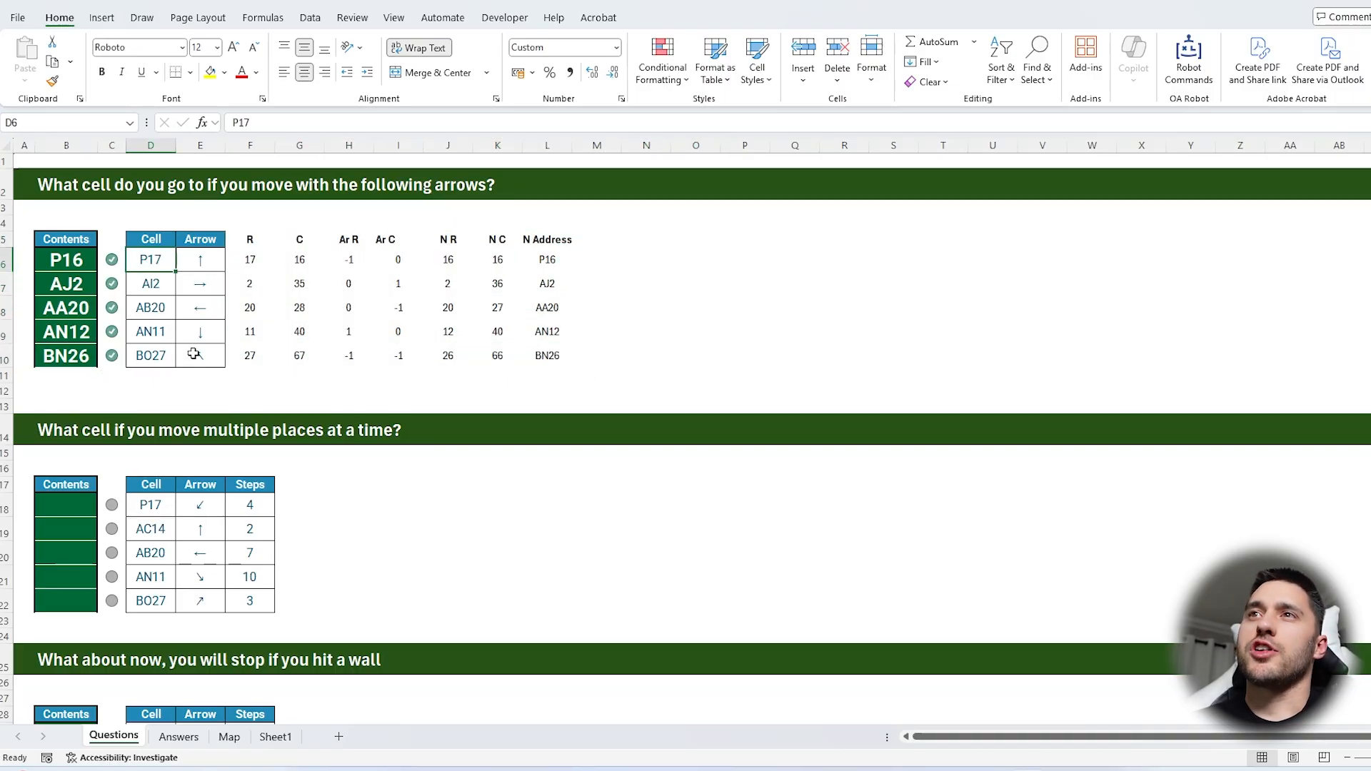
pyautogui.click(198, 269)
pyautogui.moveTo(255, 270); pyautogui.dragTo(249, 355)
pyautogui.click(155, 261)
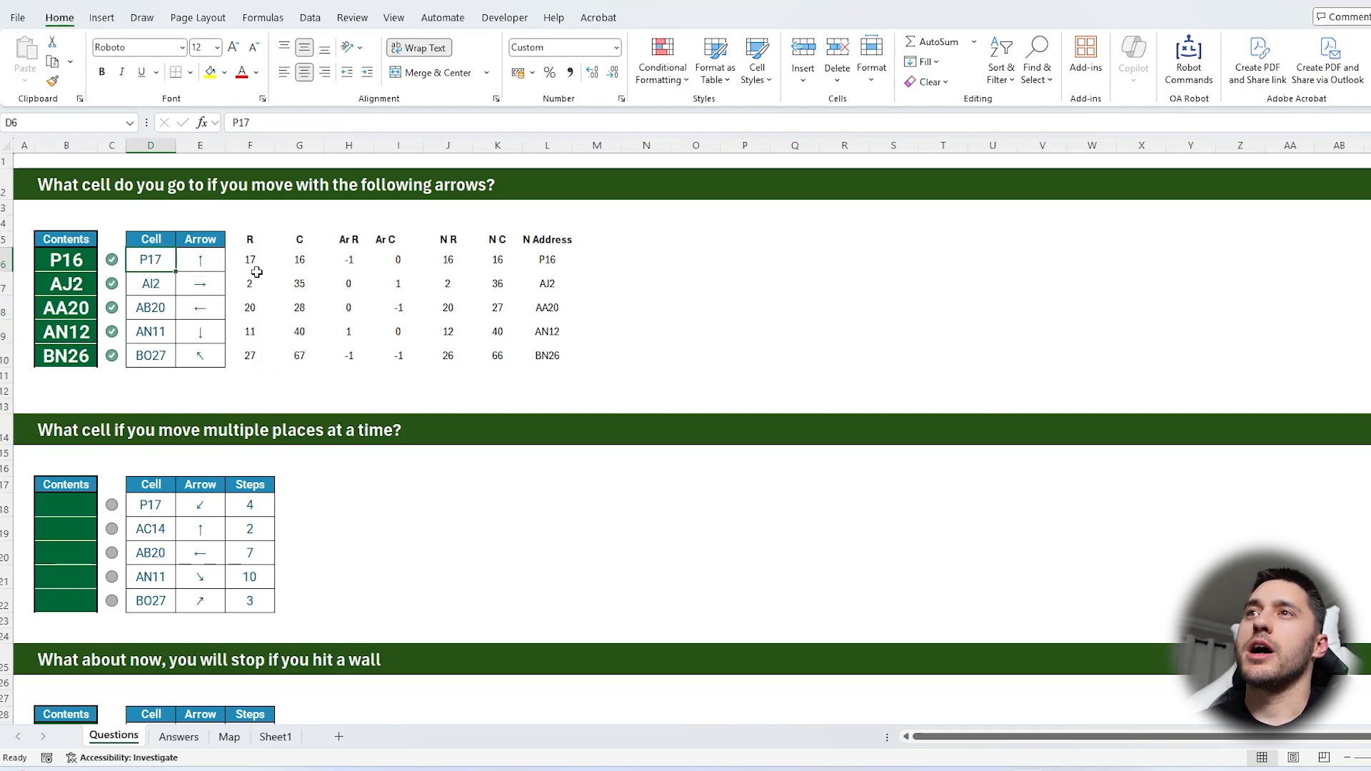
pyautogui.moveTo(255, 267); pyautogui.dragTo(545, 263)
pyautogui.moveTo(269, 285); pyautogui.dragTo(545, 283)
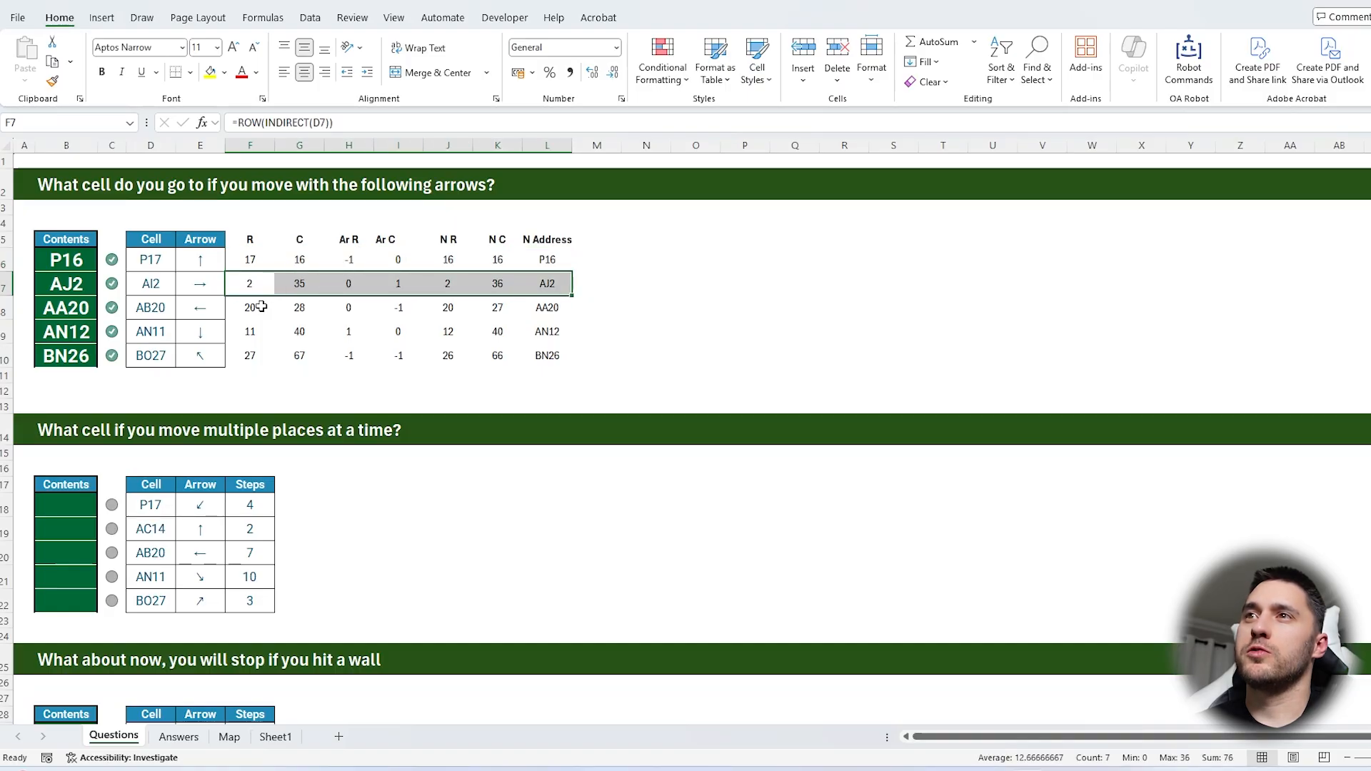
pyautogui.moveTo(262, 306); pyautogui.dragTo(544, 307)
pyautogui.click(544, 307)
pyautogui.press('Down')
pyautogui.press('Down')
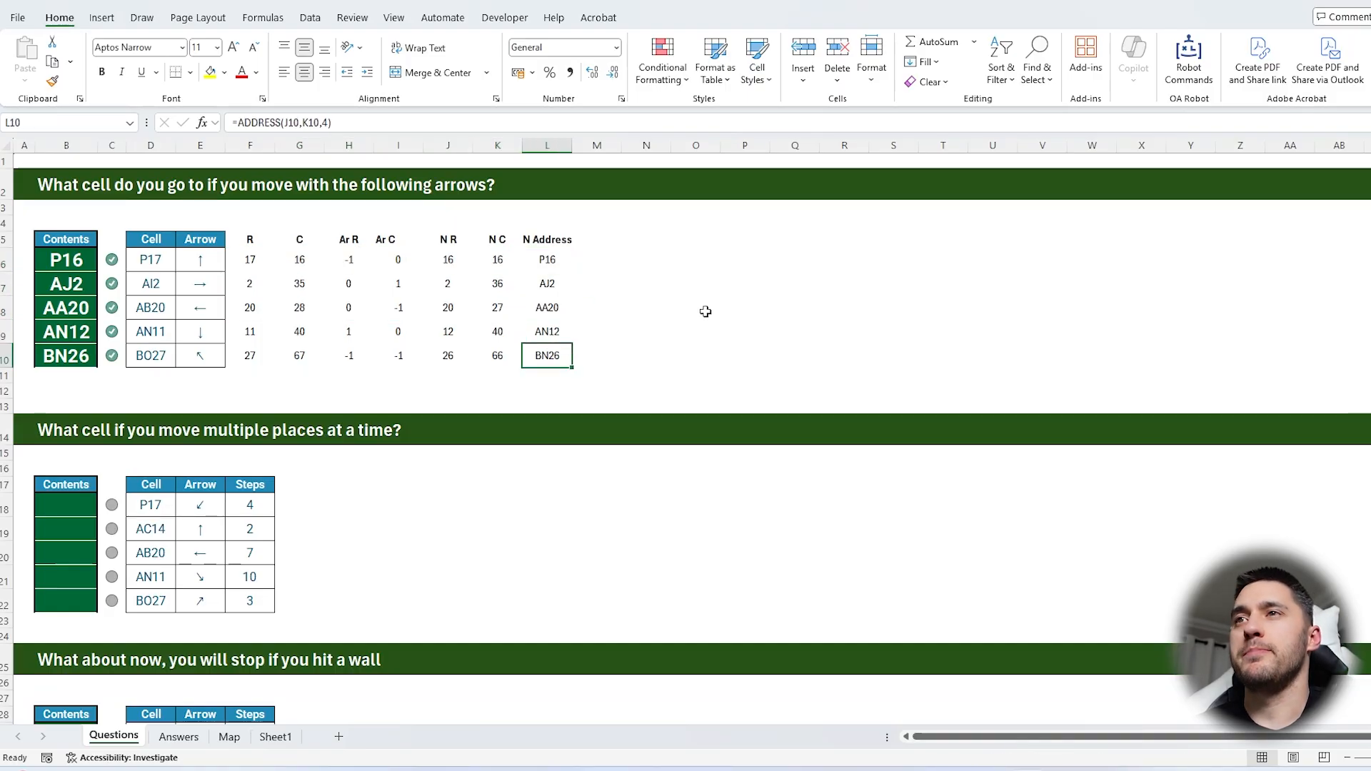
pyautogui.press('Up')
pyautogui.press('Up')
pyautogui.press('Right')
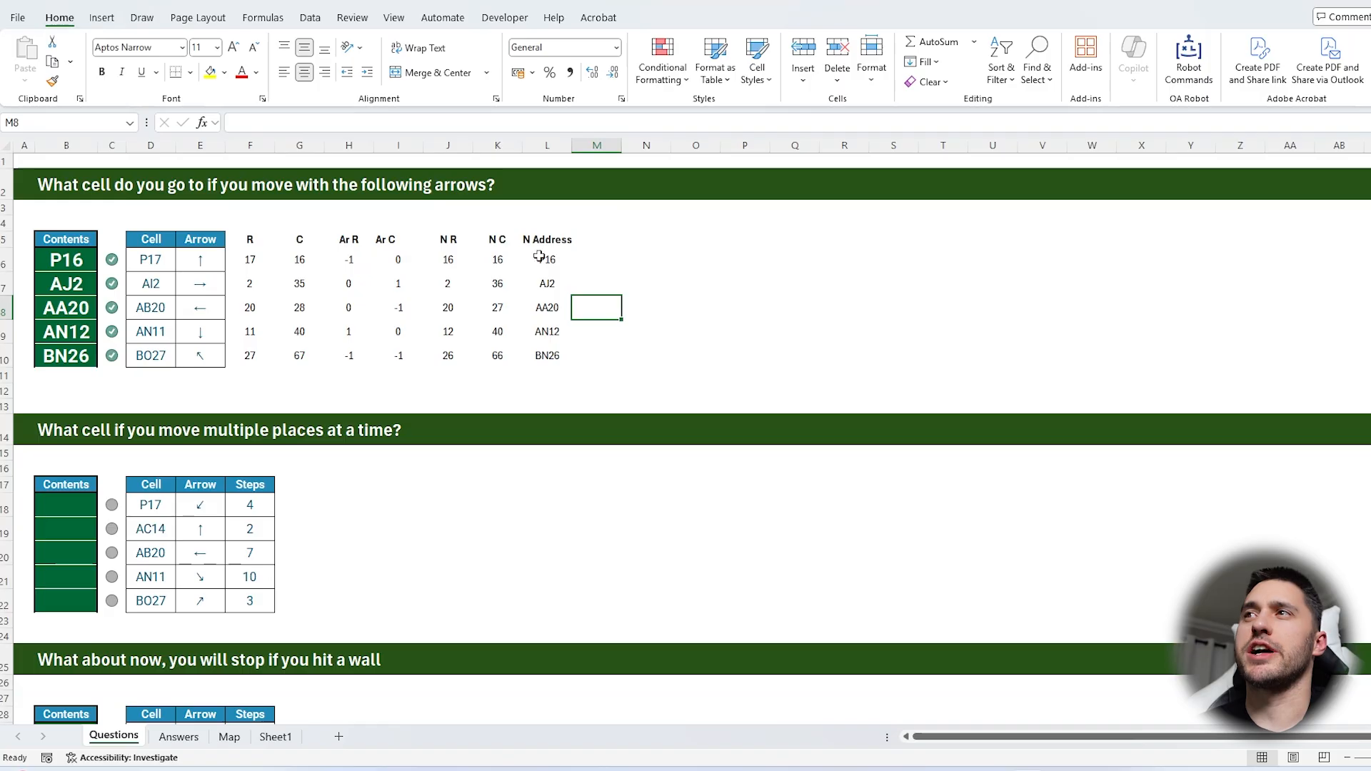
pyautogui.moveTo(555, 259); pyautogui.dragTo(546, 355)
pyautogui.click(572, 262)
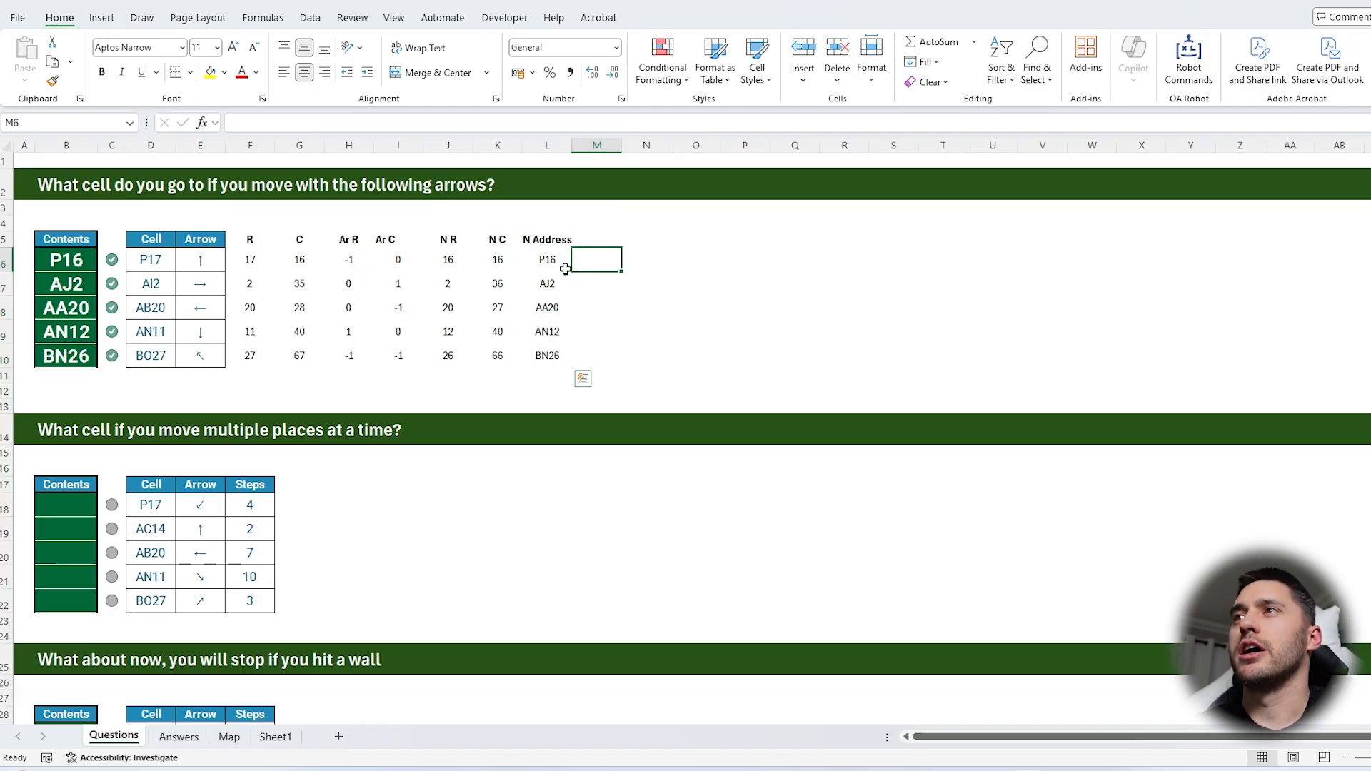
pyautogui.moveTo(547, 265); pyautogui.dragTo(547, 355)
pyautogui.click(589, 264)
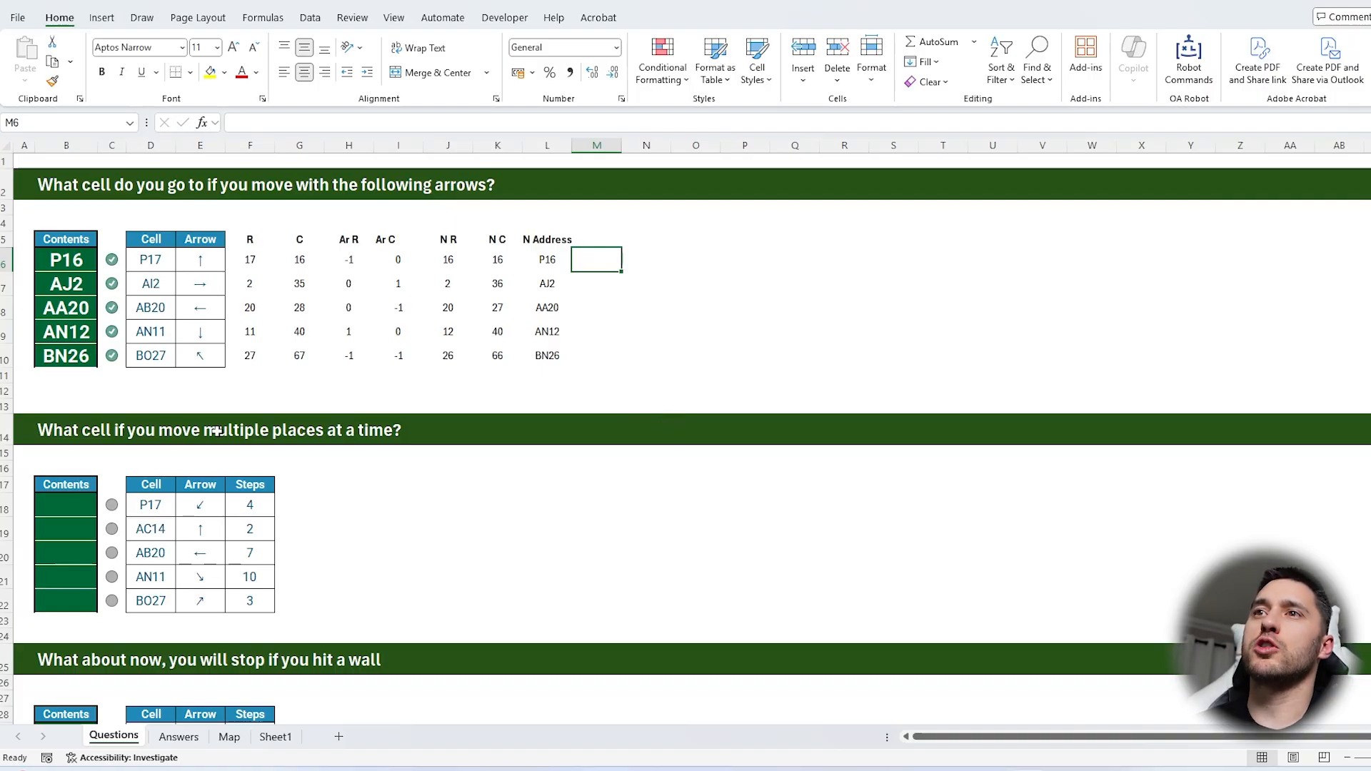
# Move the helper block F5:L10 one column over to G5:M10 and paste a copy of it at G17 for the multi-step question
pyautogui.click(76, 431)
pyautogui.click(238, 502)
pyautogui.click(204, 505)
pyautogui.click(247, 505)
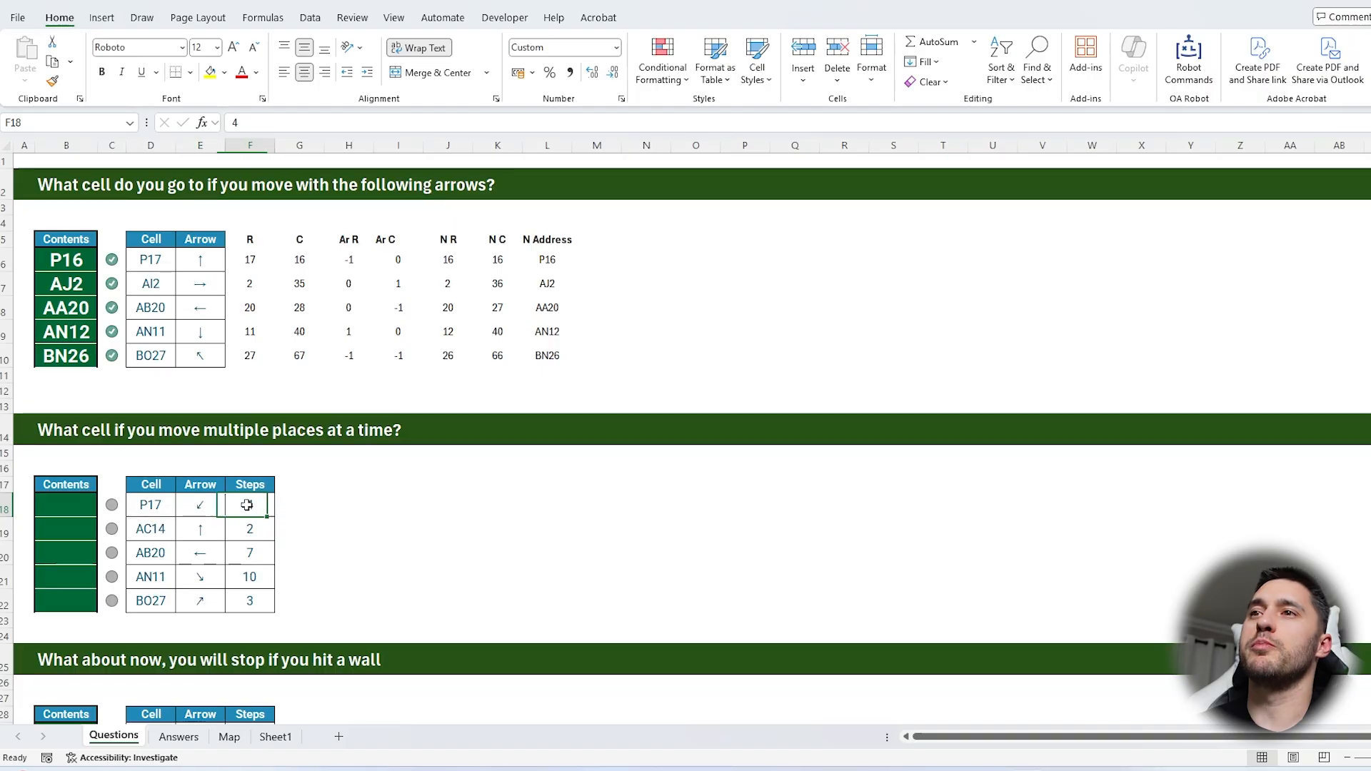
pyautogui.press('Left')
pyautogui.moveTo(250, 242); pyautogui.dragTo(622, 305)
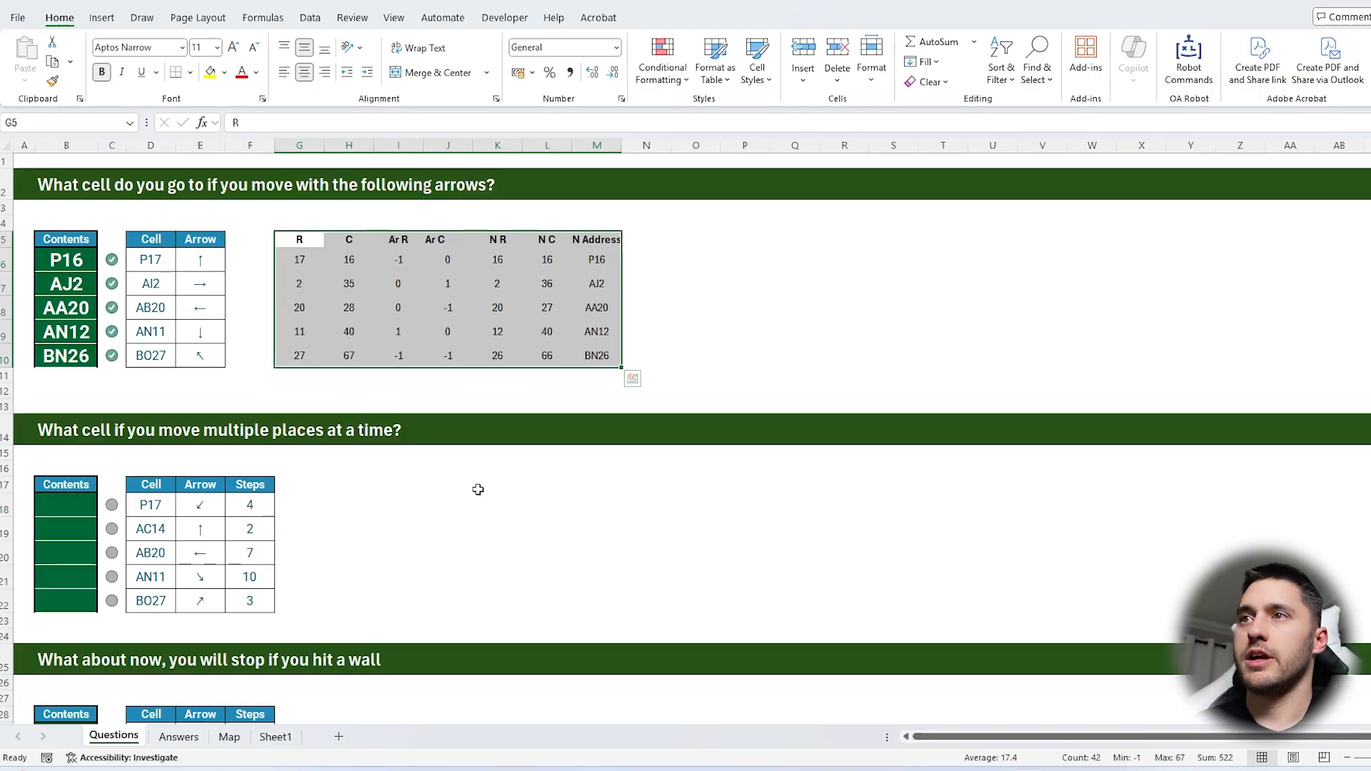
pyautogui.hotkey('ctrl', 'c')
pyautogui.click(316, 482)
pyautogui.hotkey('ctrl', 'v')
# Check the cell references in the copied row-number, arrow-offset and new-position formulas of the multi-step question
pyautogui.click(302, 505)
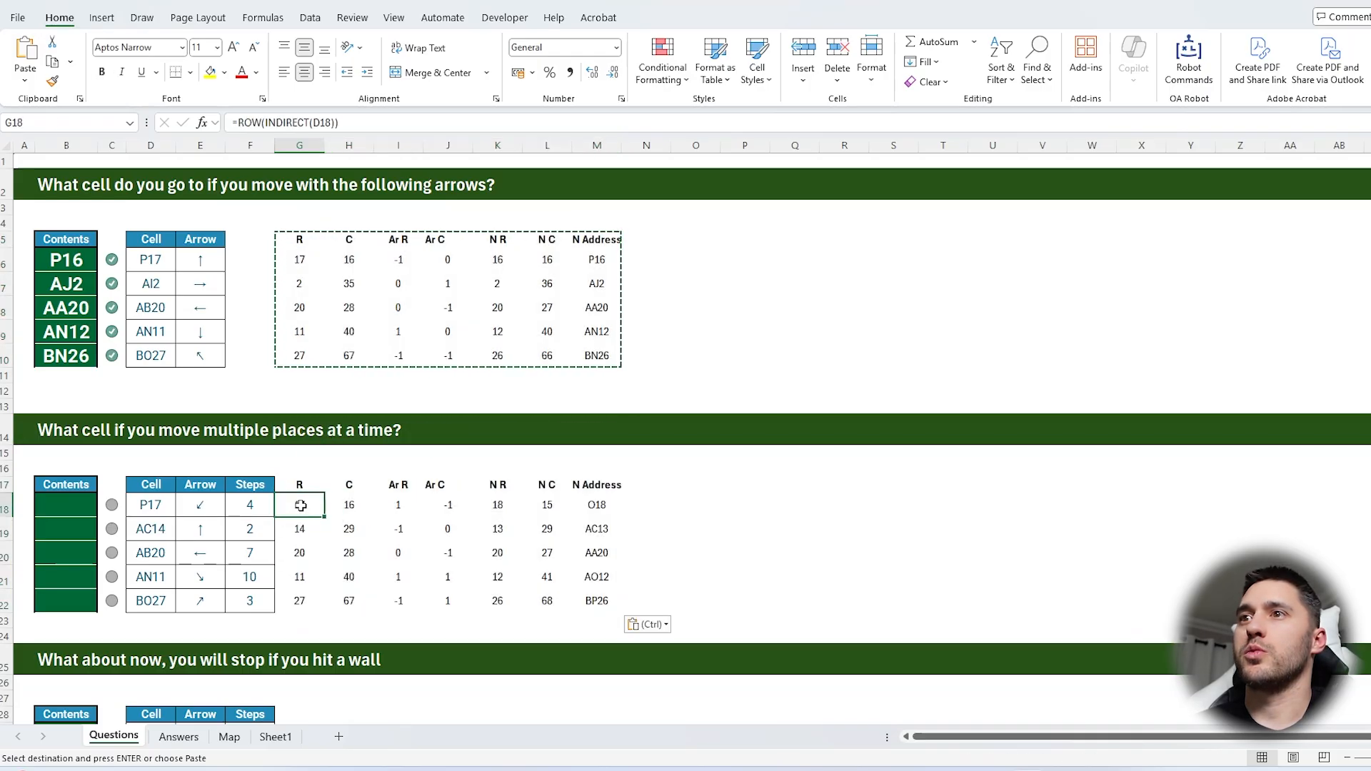
pyautogui.press('F2')
pyautogui.click(299, 528)
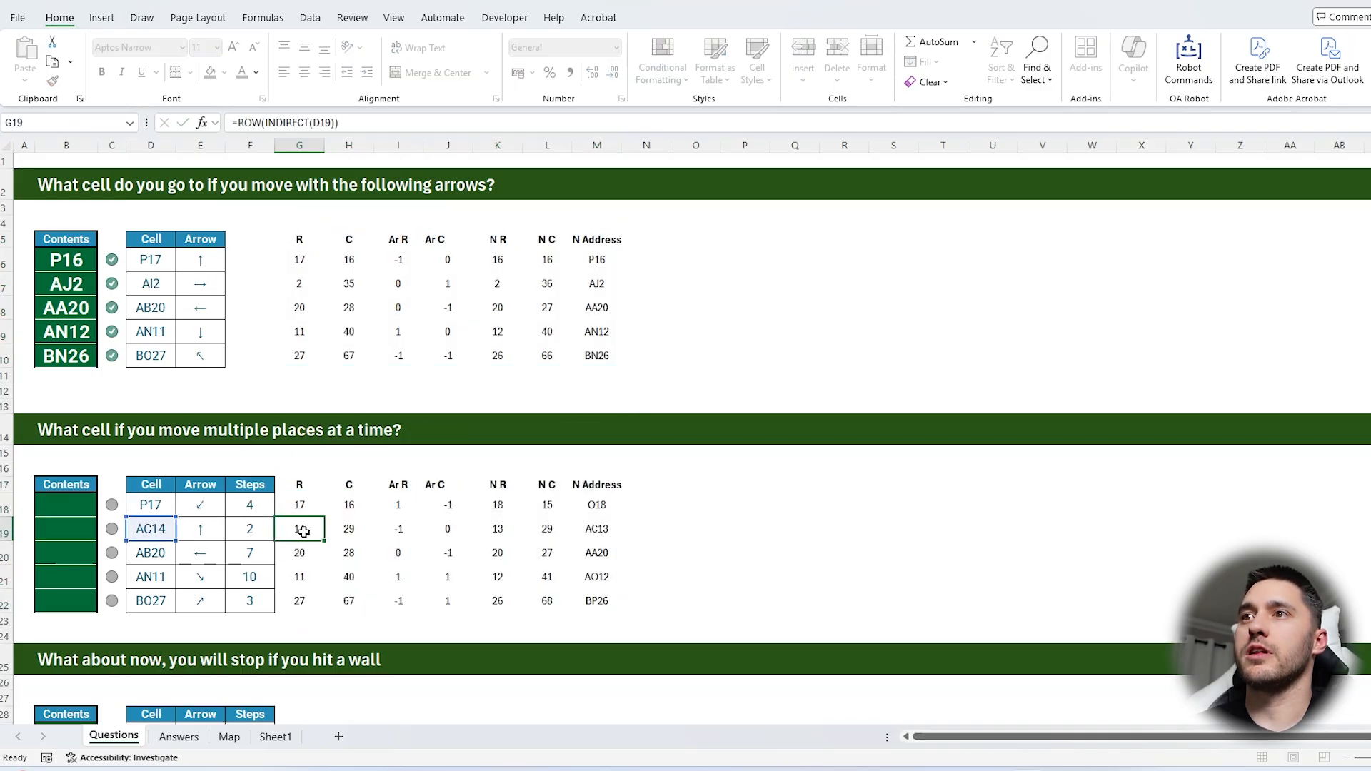
pyautogui.click(398, 508)
pyautogui.press('F2')
pyautogui.press('Escape')
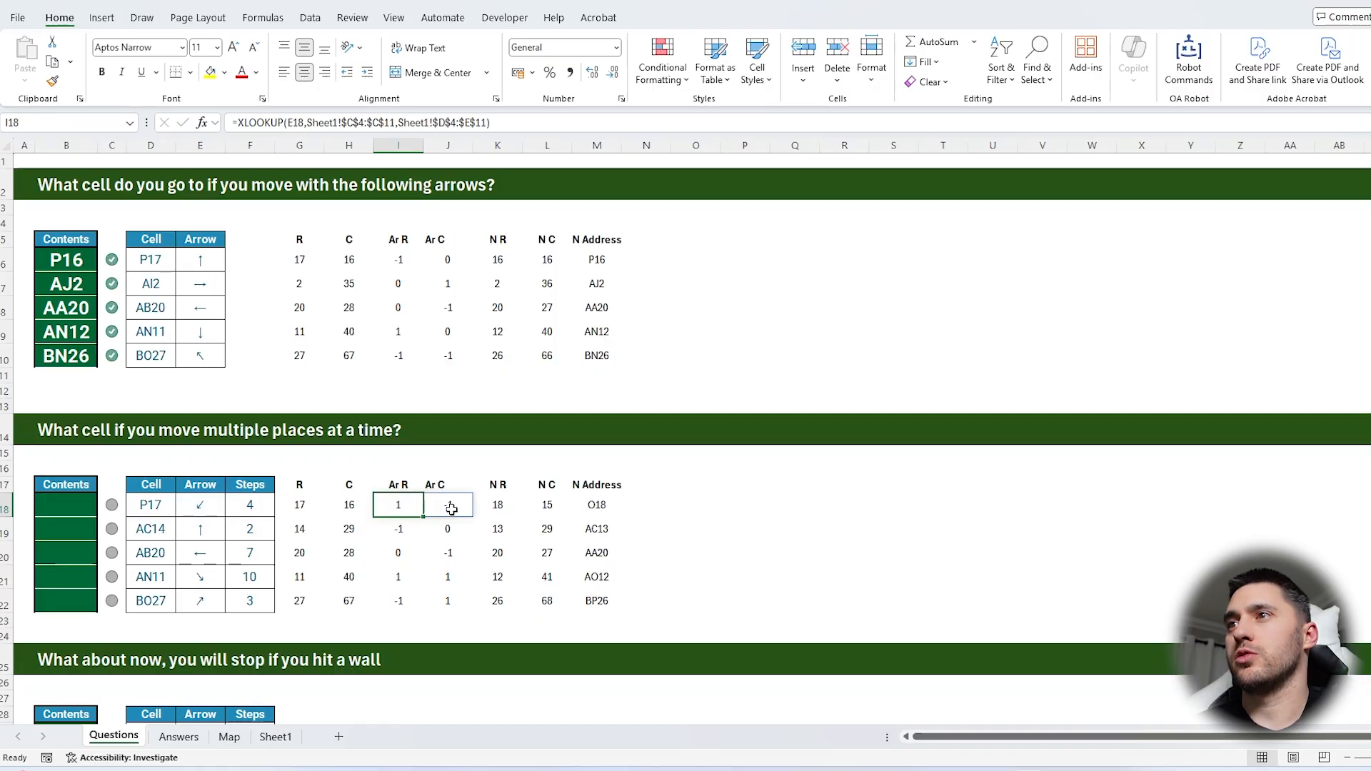
pyautogui.click(498, 505)
# Multiply the XLOOKUP arrow offset in I18 by the step count in F18, and fill the formula down to I22
pyautogui.click(392, 507)
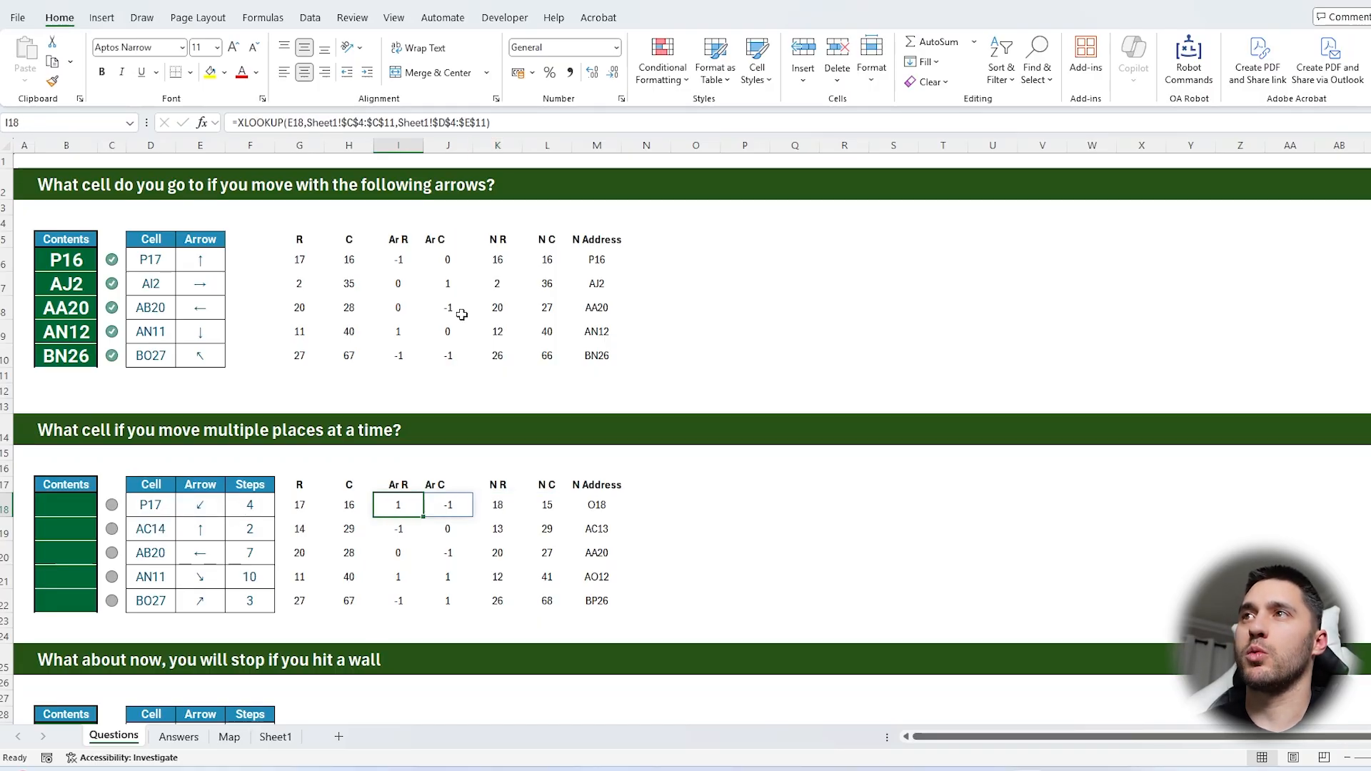
pyautogui.click(515, 122)
pyautogui.write('*')
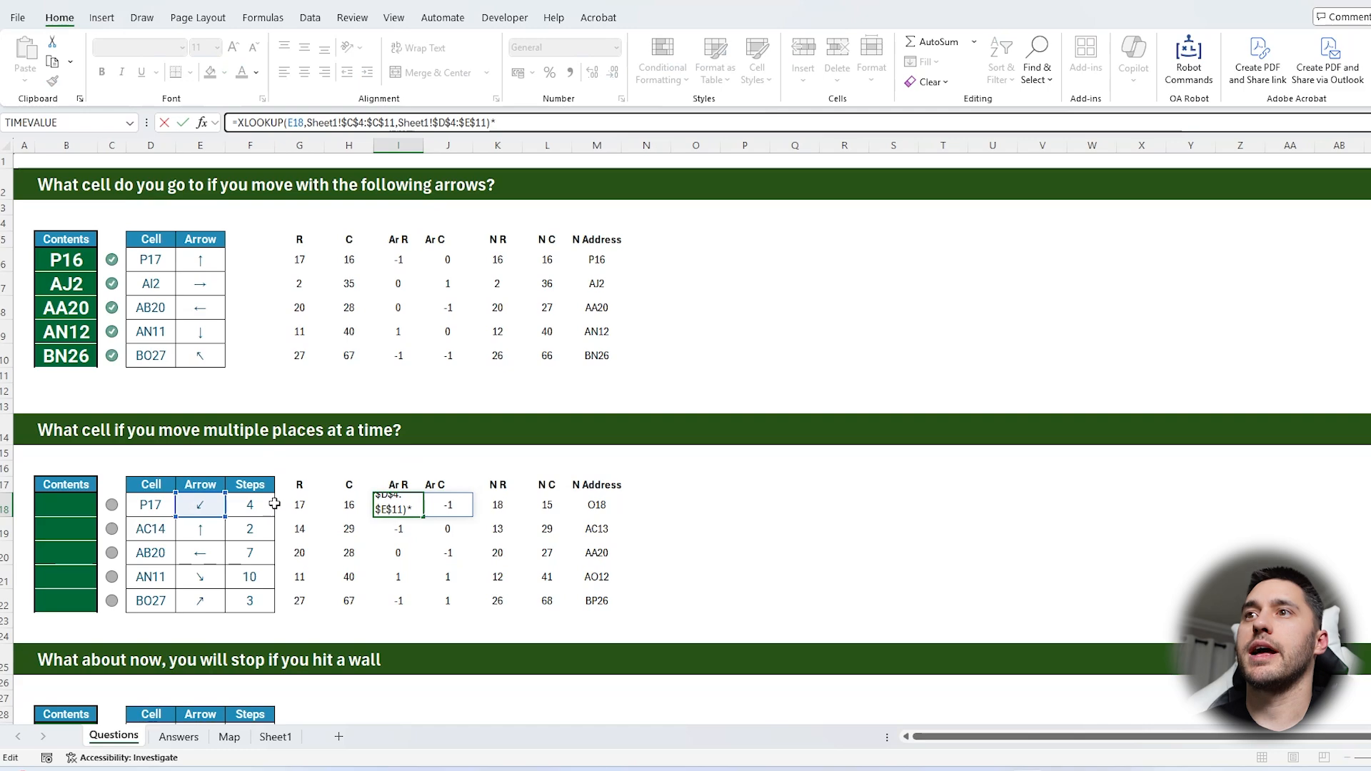
pyautogui.click(271, 504)
pyautogui.press('Return')
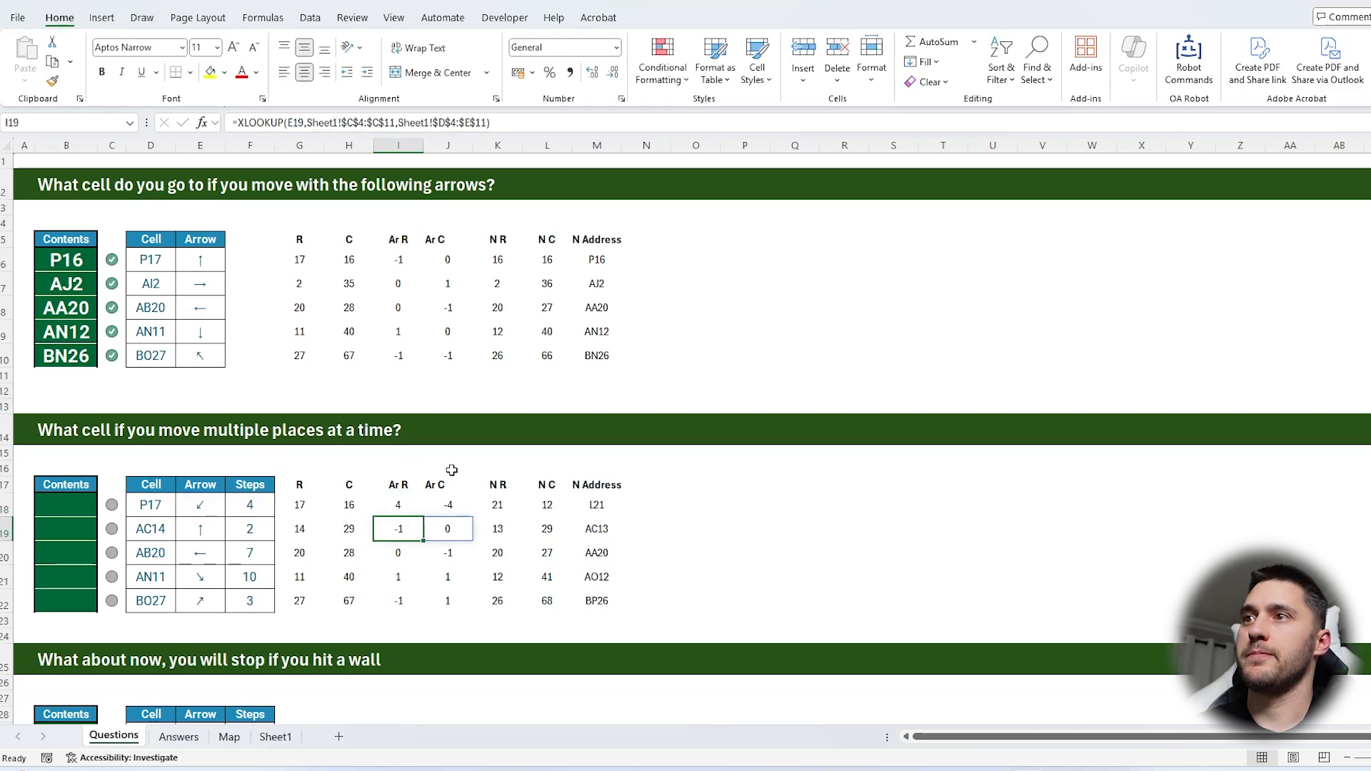
pyautogui.click(389, 506)
pyautogui.moveTo(424, 517); pyautogui.dragTo(425, 608)
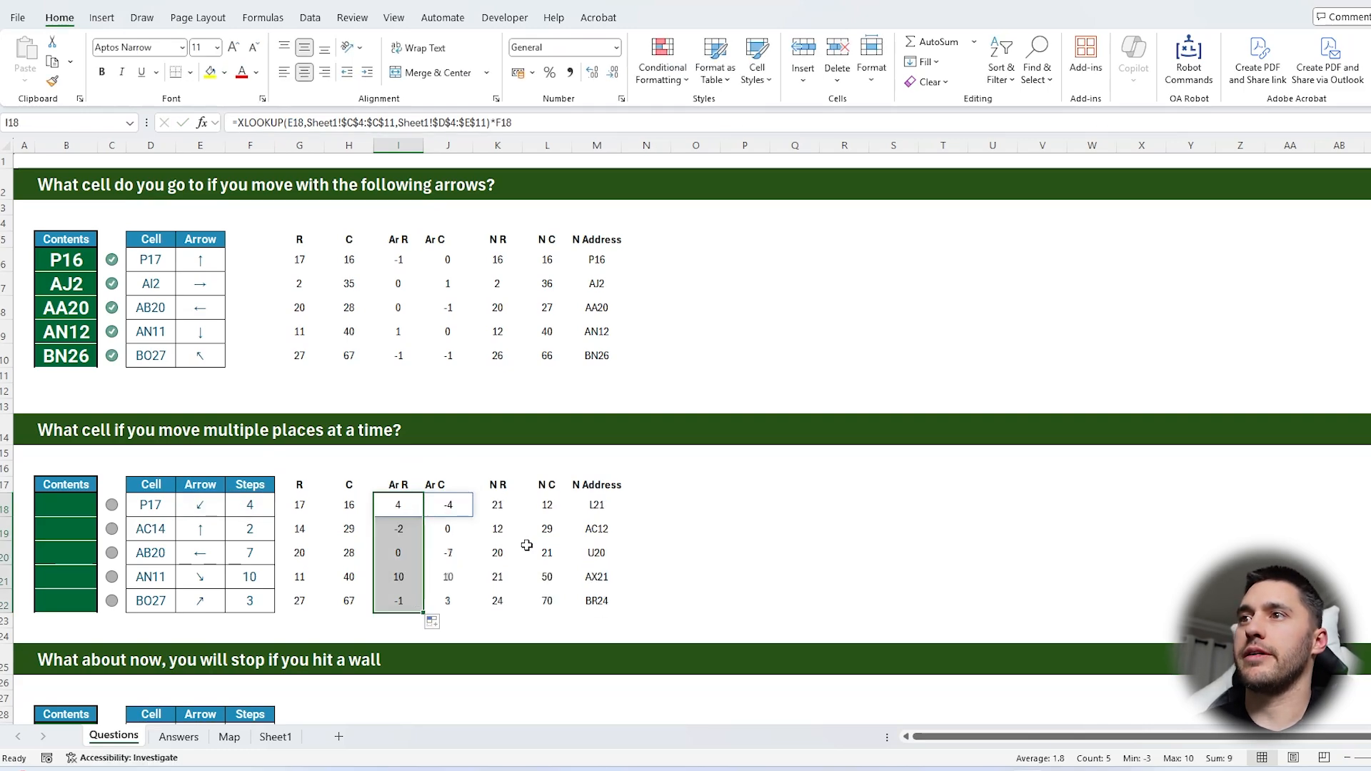
# Copy the multi-step question's new addresses in M18:M22 and paste them as values into the answer cells starting at B18
pyautogui.click(412, 534)
pyautogui.click(253, 532)
pyautogui.click(220, 536)
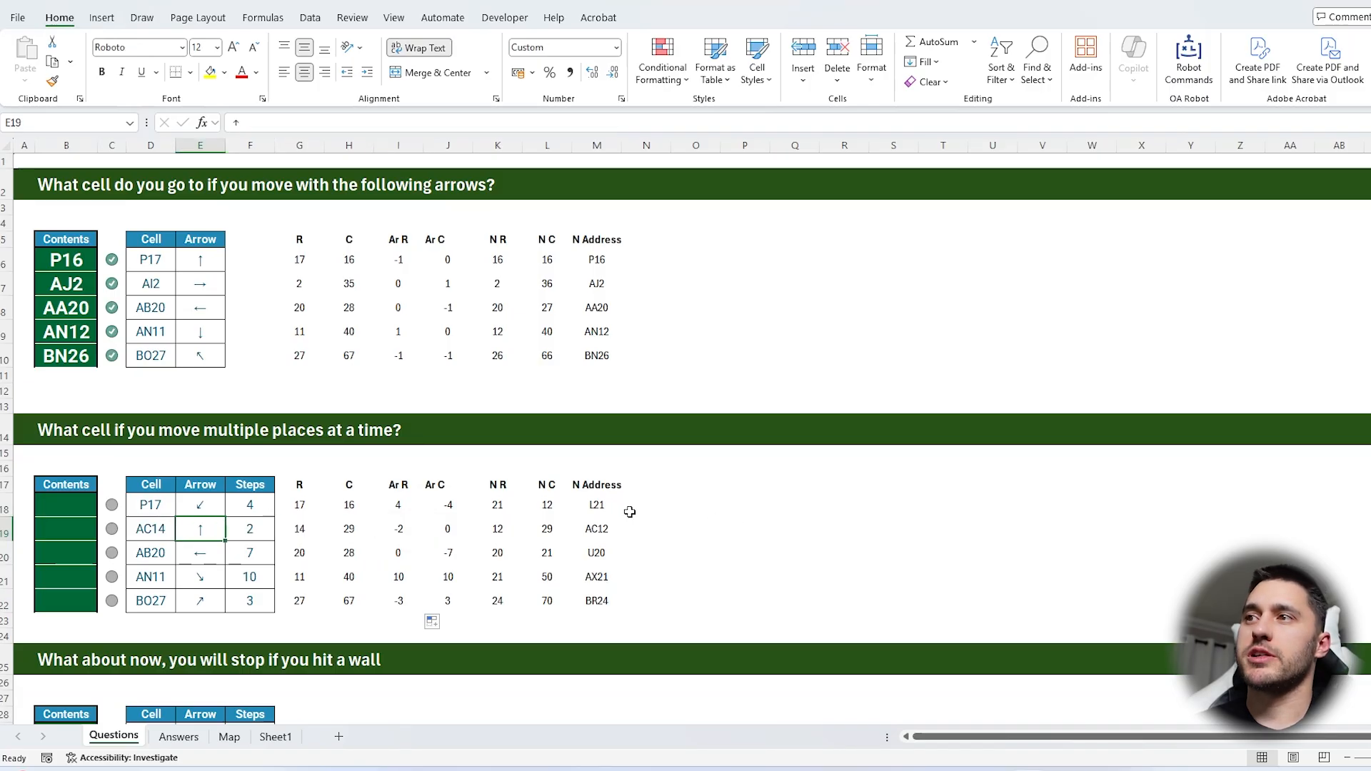
pyautogui.moveTo(612, 506); pyautogui.dragTo(604, 603)
pyautogui.hotkey('ctrl', 'c')
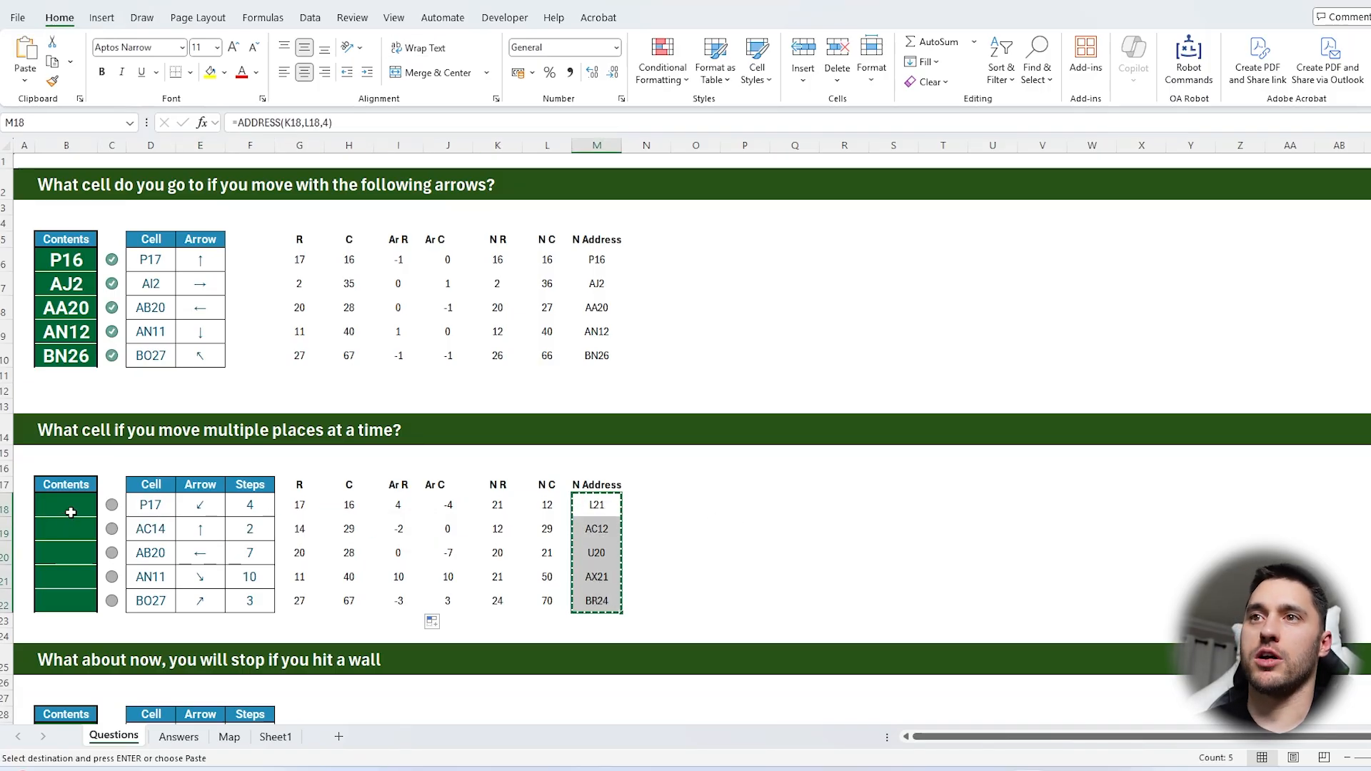
pyautogui.click(71, 512)
pyautogui.hotkey('ctrl', 'shift', 'v')
# Examine the wall-gliding question and the map area B2:BP27 that its walls enclose
pyautogui.scroll(-4, 310, 636)
pyautogui.click(438, 559)
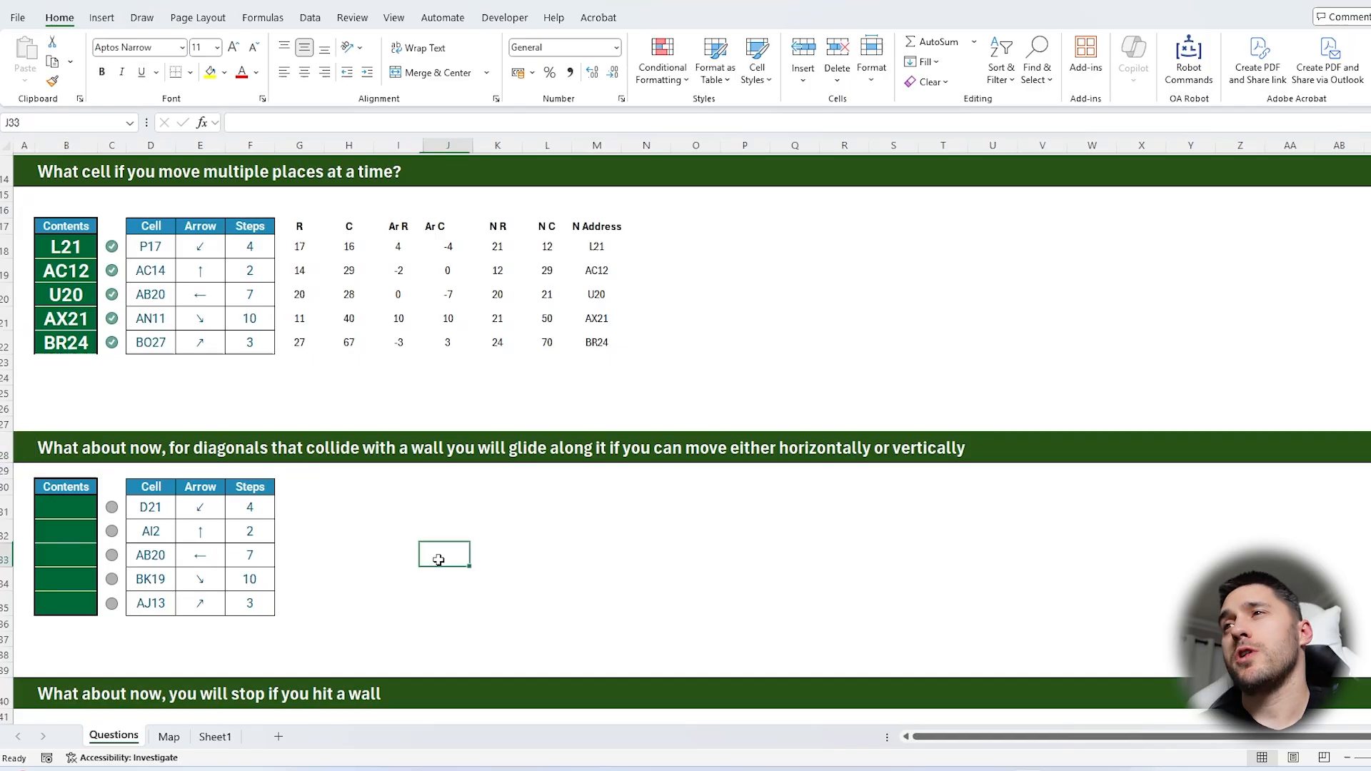
pyautogui.scroll(4, 439, 560)
pyautogui.scroll(-4, 442, 547)
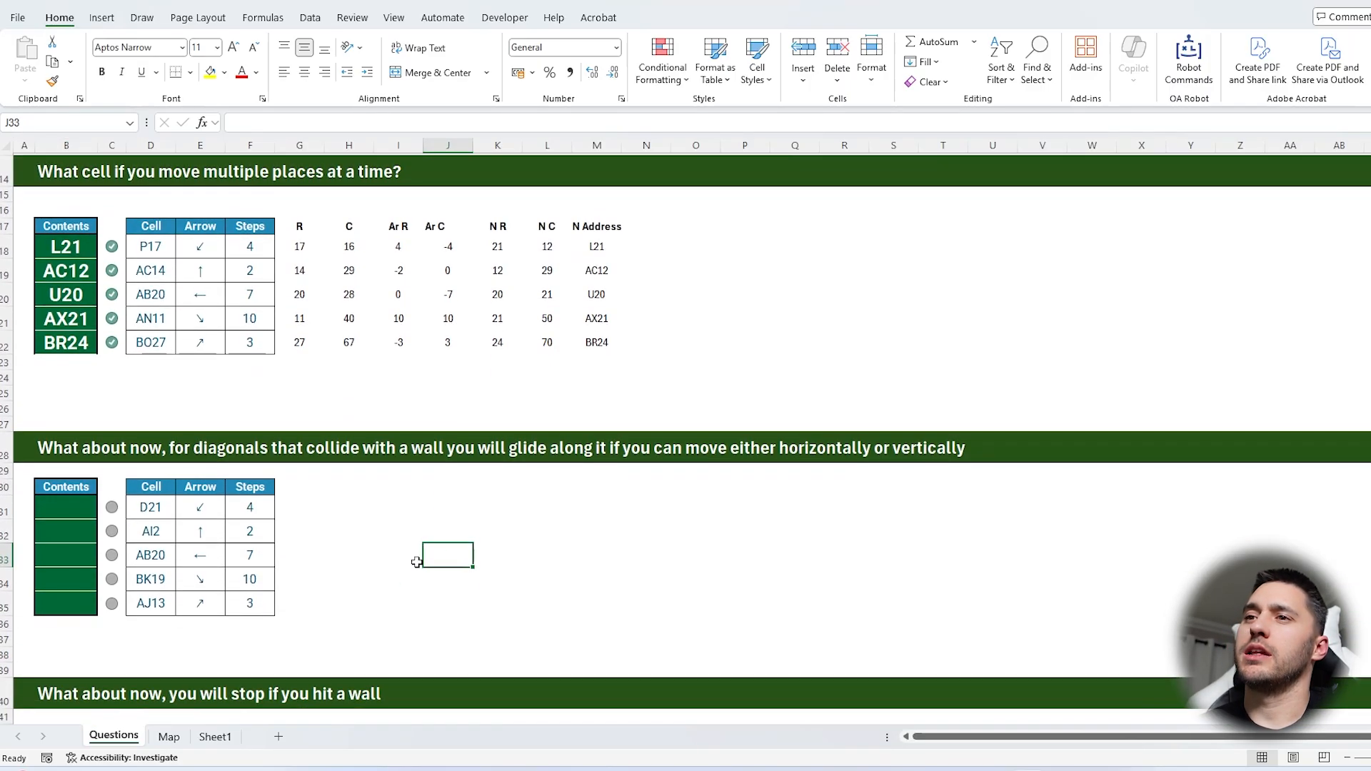
pyautogui.click(169, 736)
pyautogui.moveTo(47, 183); pyautogui.dragTo(1328, 630)
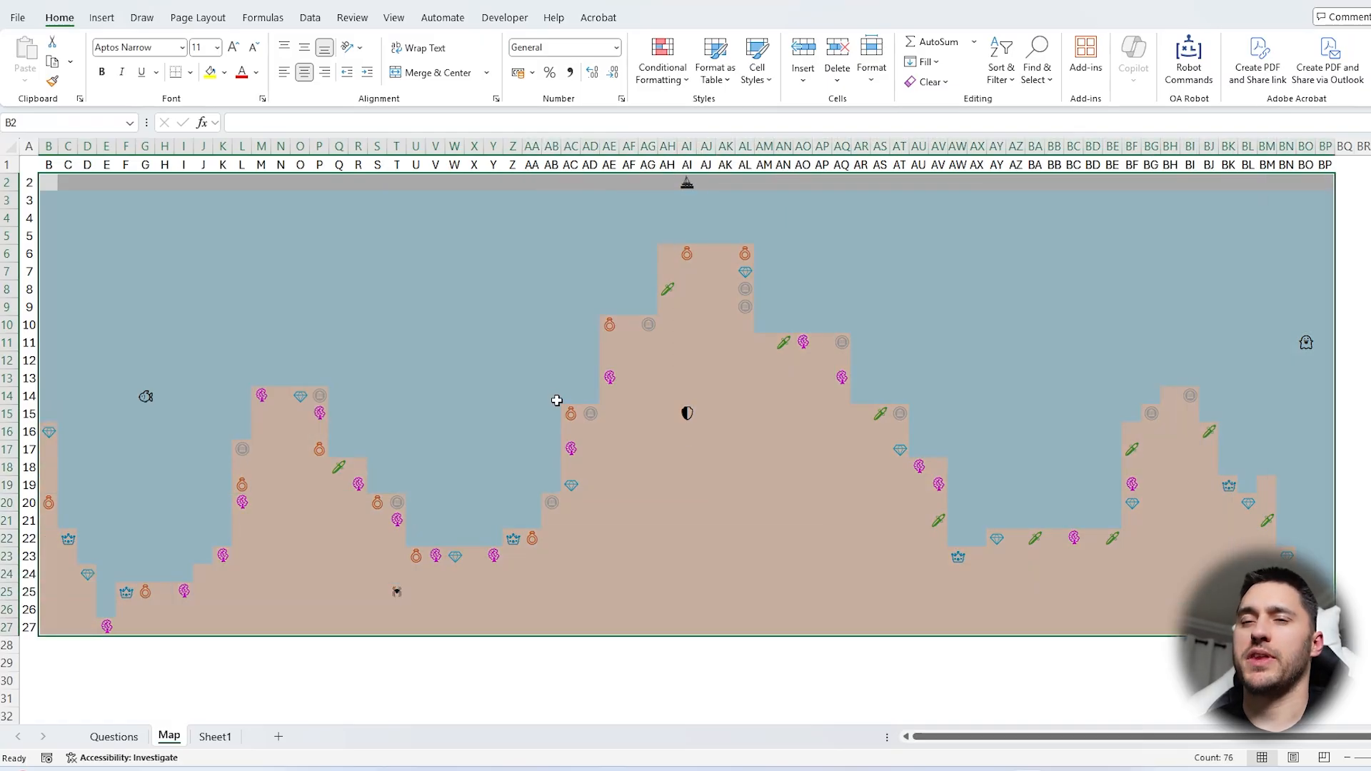
pyautogui.click(76, 403)
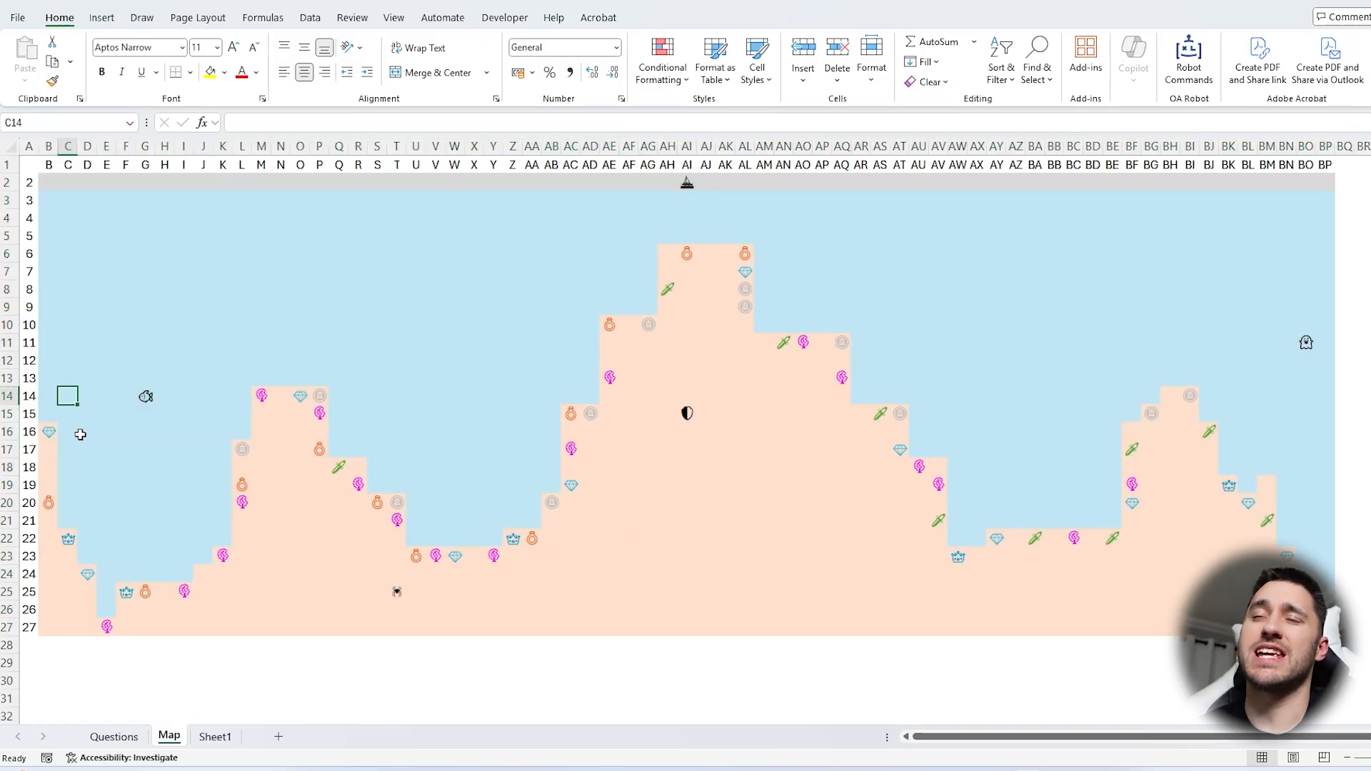
# Trace the first wall-gliding move on the map, going diagonally down-left from D21 until it meets the wall beside column B
pyautogui.click(113, 736)
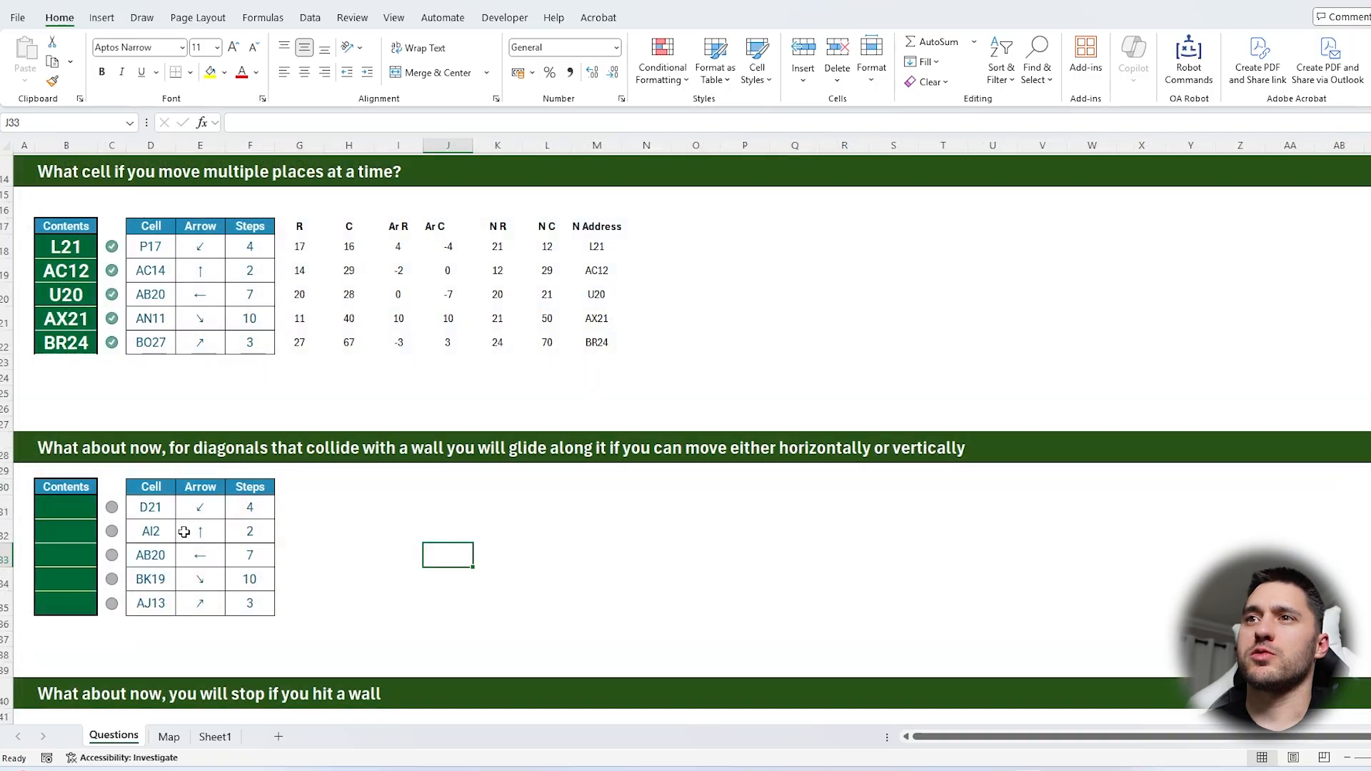
pyautogui.click(155, 507)
pyautogui.click(243, 508)
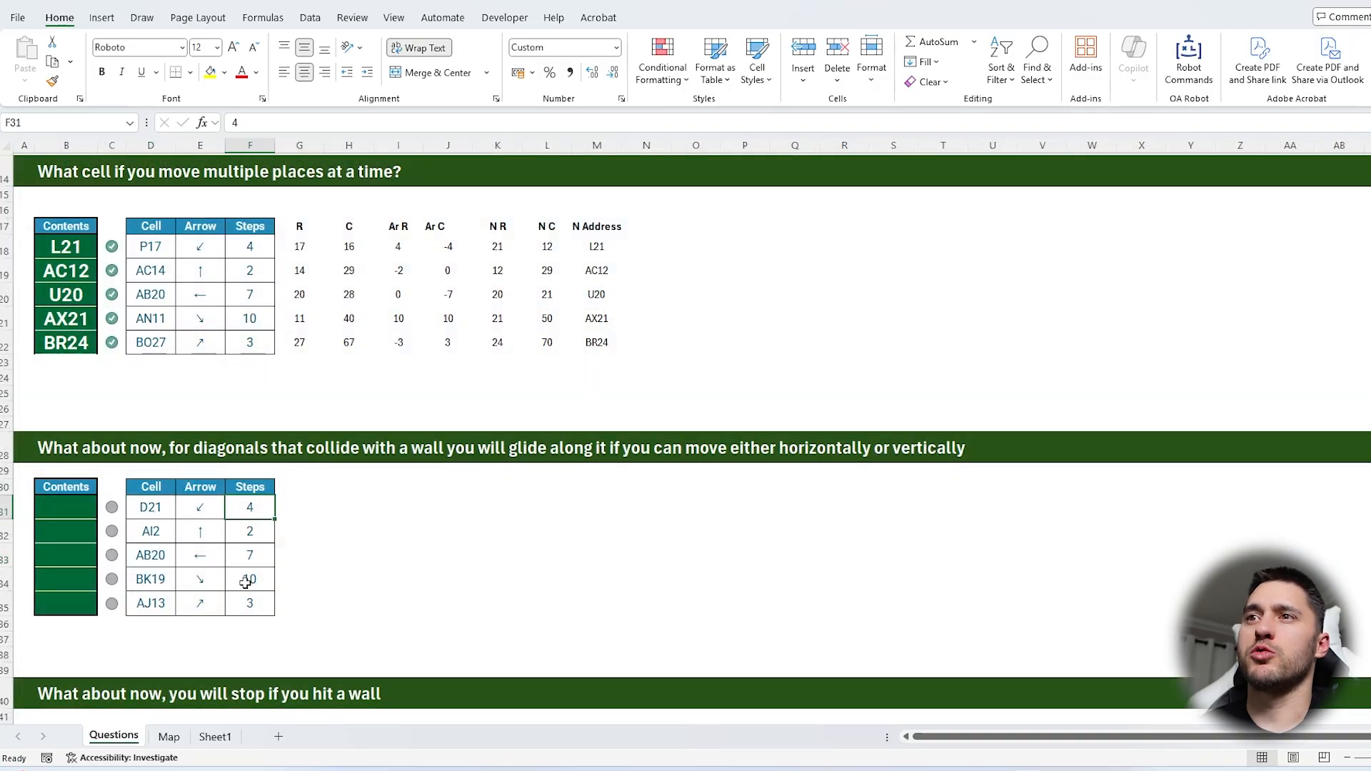
pyautogui.click(168, 736)
pyautogui.click(88, 146)
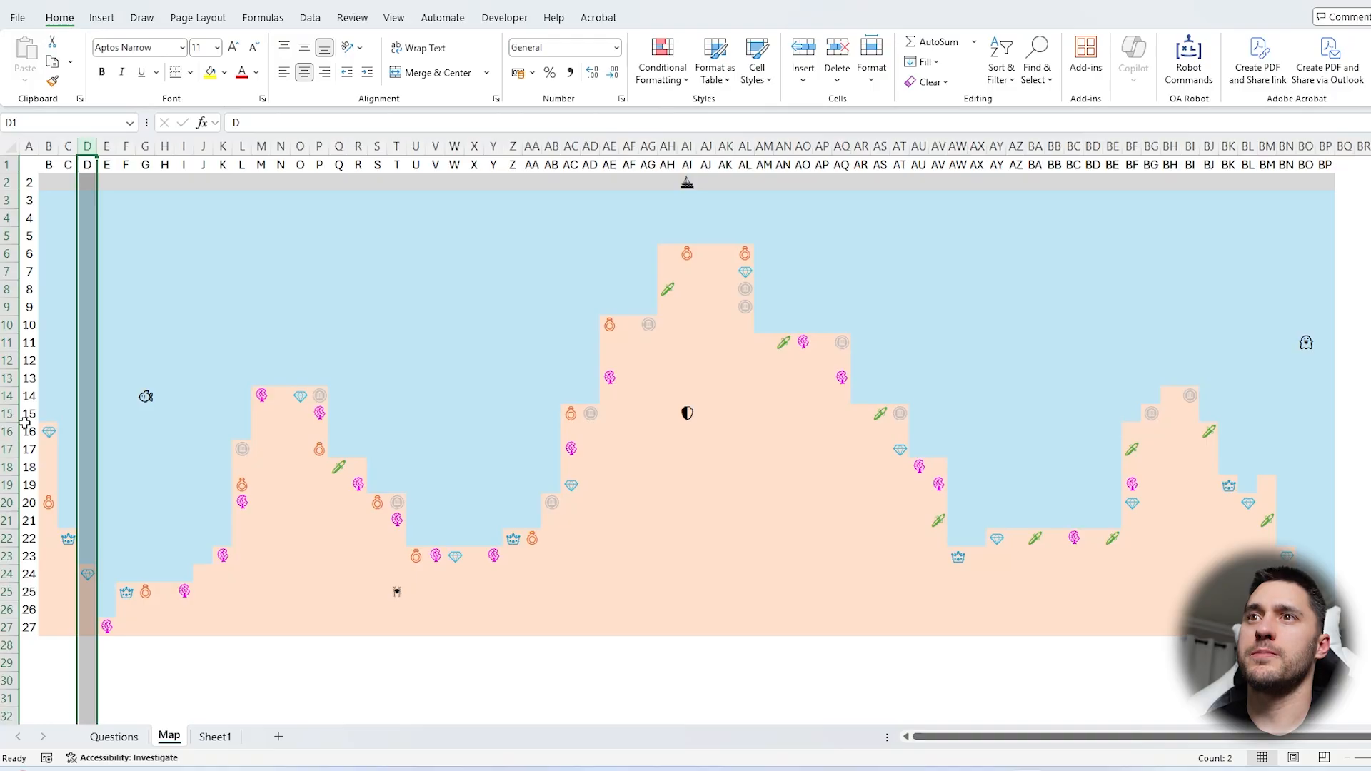
pyautogui.click(85, 521)
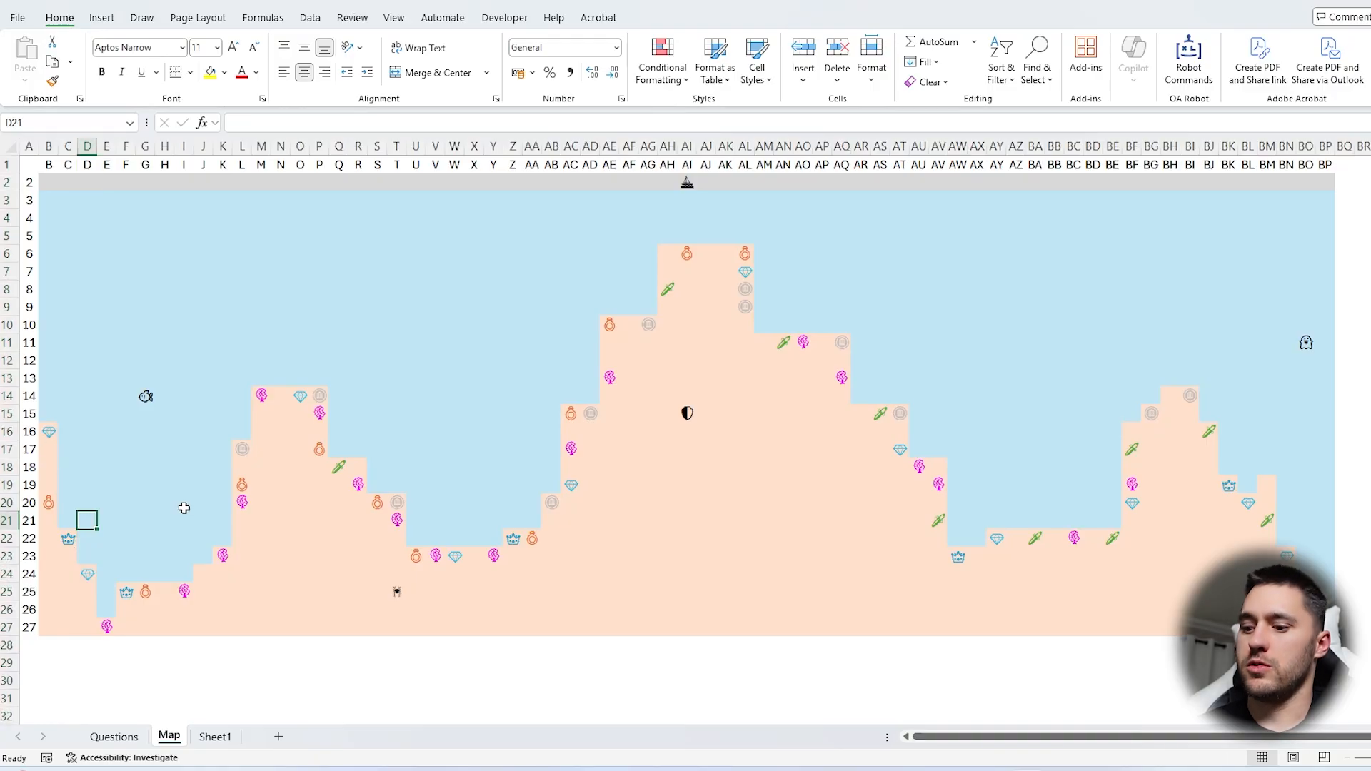
pyautogui.press('Left')
pyautogui.press('Down')
pyautogui.press('Left')
pyautogui.press('Down')
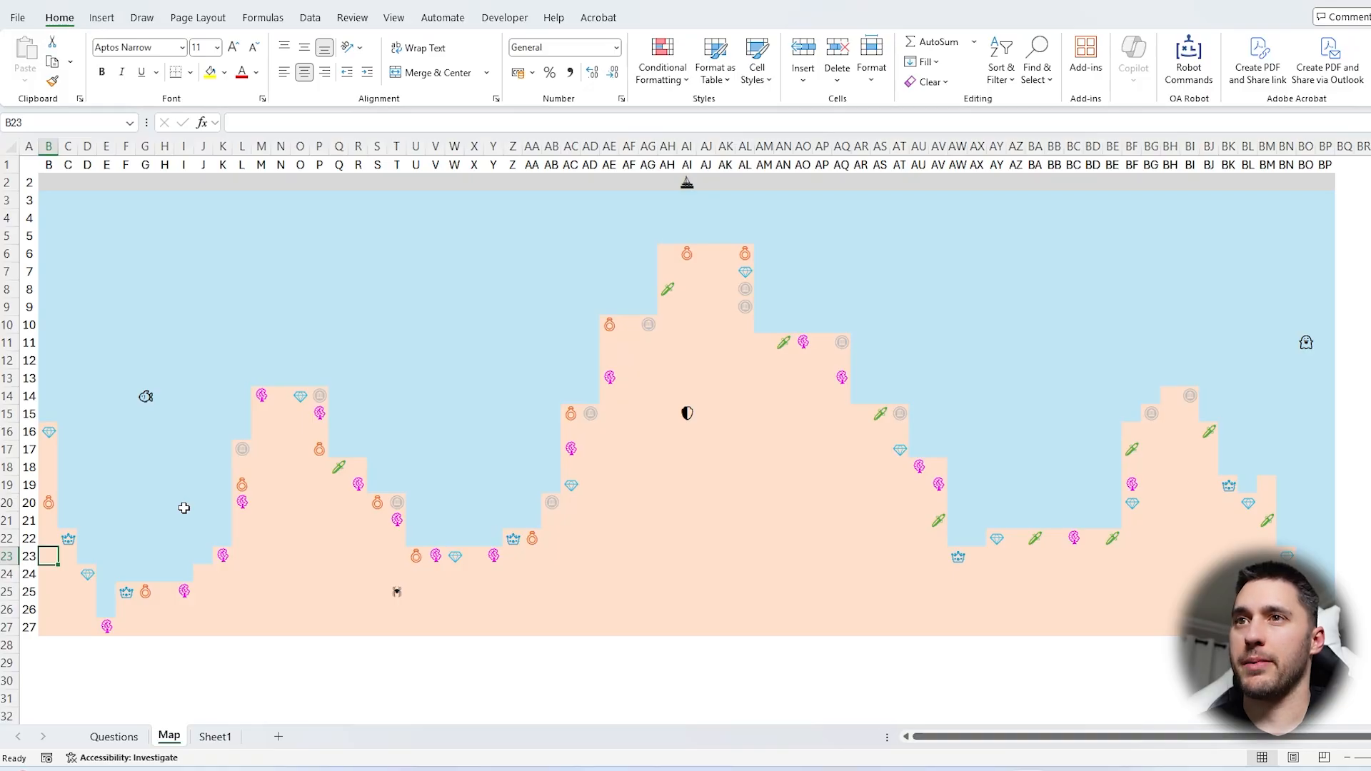
pyautogui.press('Left')
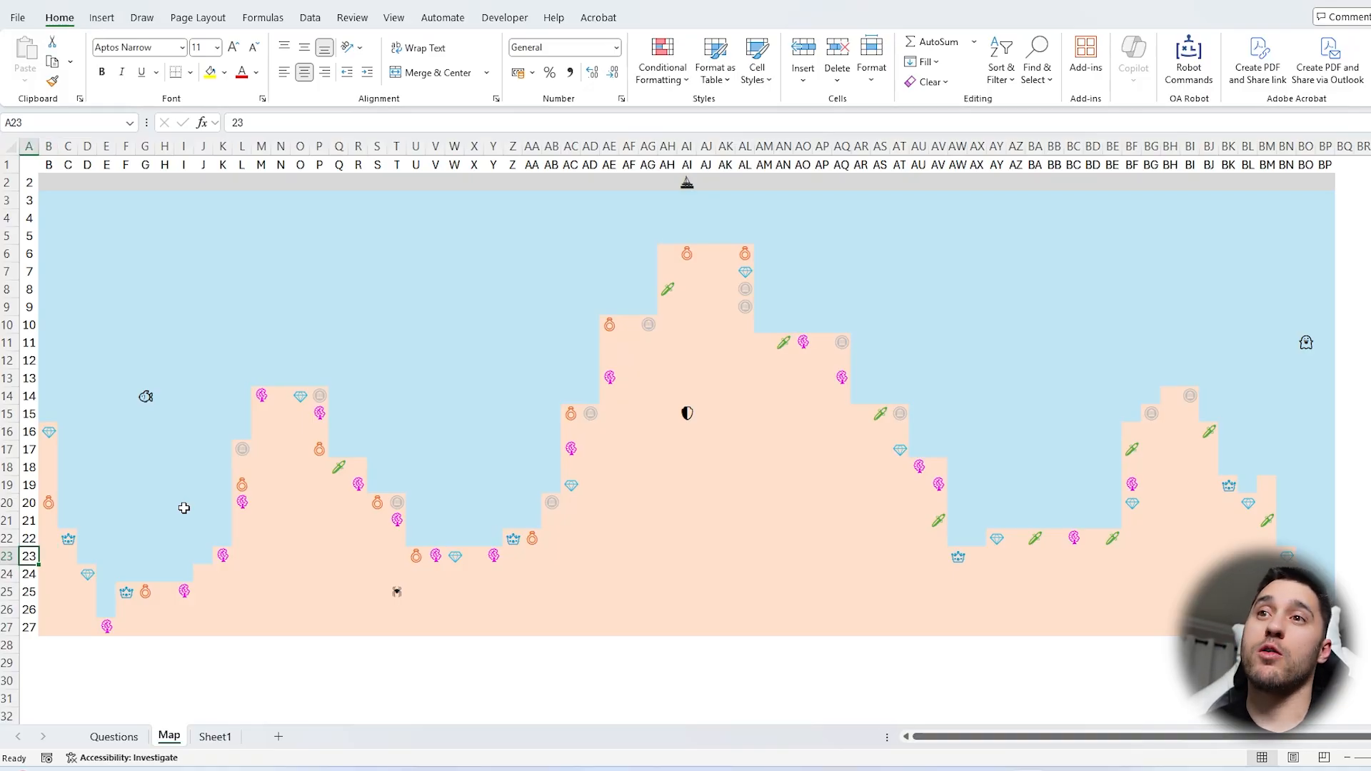
# Trace how the remaining steps glide down column B to B25, and return to the Questions sheet
pyautogui.press('Right')
pyautogui.press('Down')
pyautogui.press('Down')
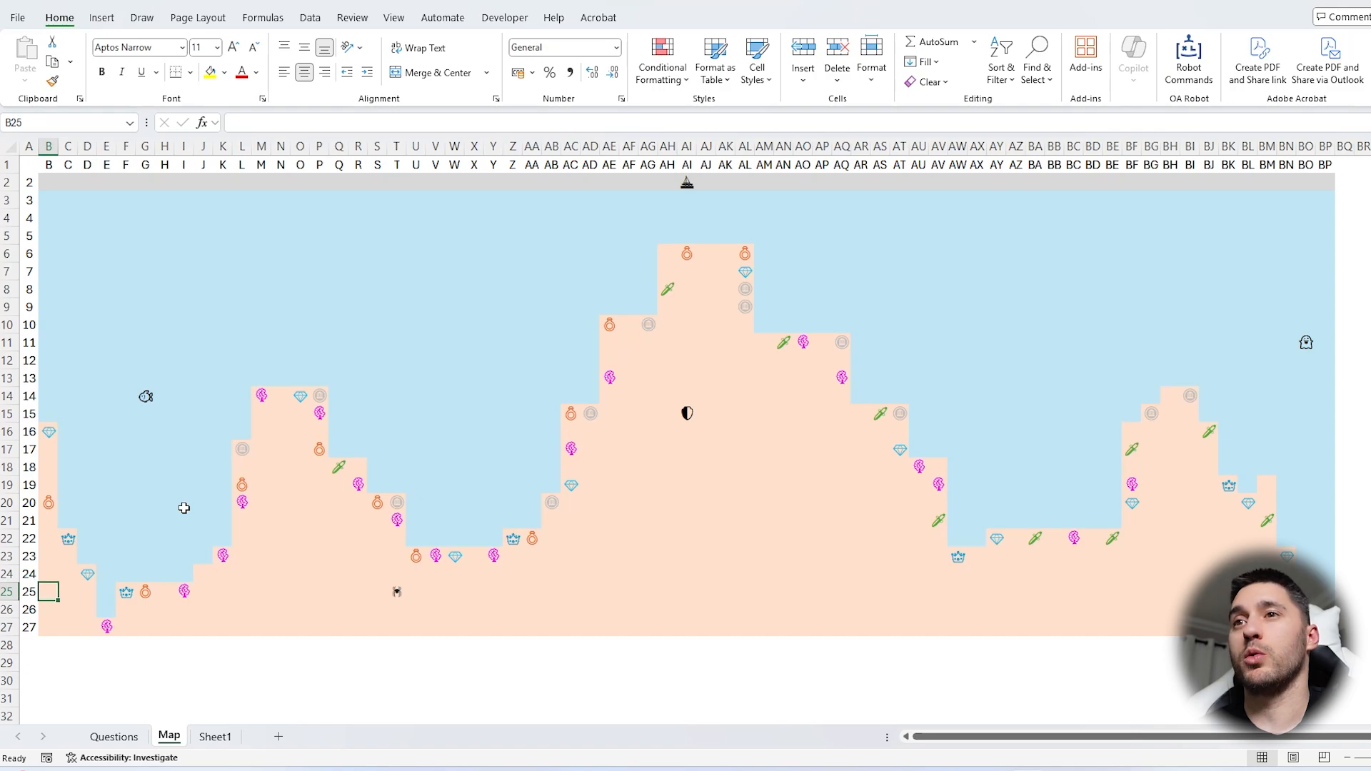
pyautogui.press('Up')
pyautogui.press('Down')
pyautogui.press('Up')
pyautogui.press('Up')
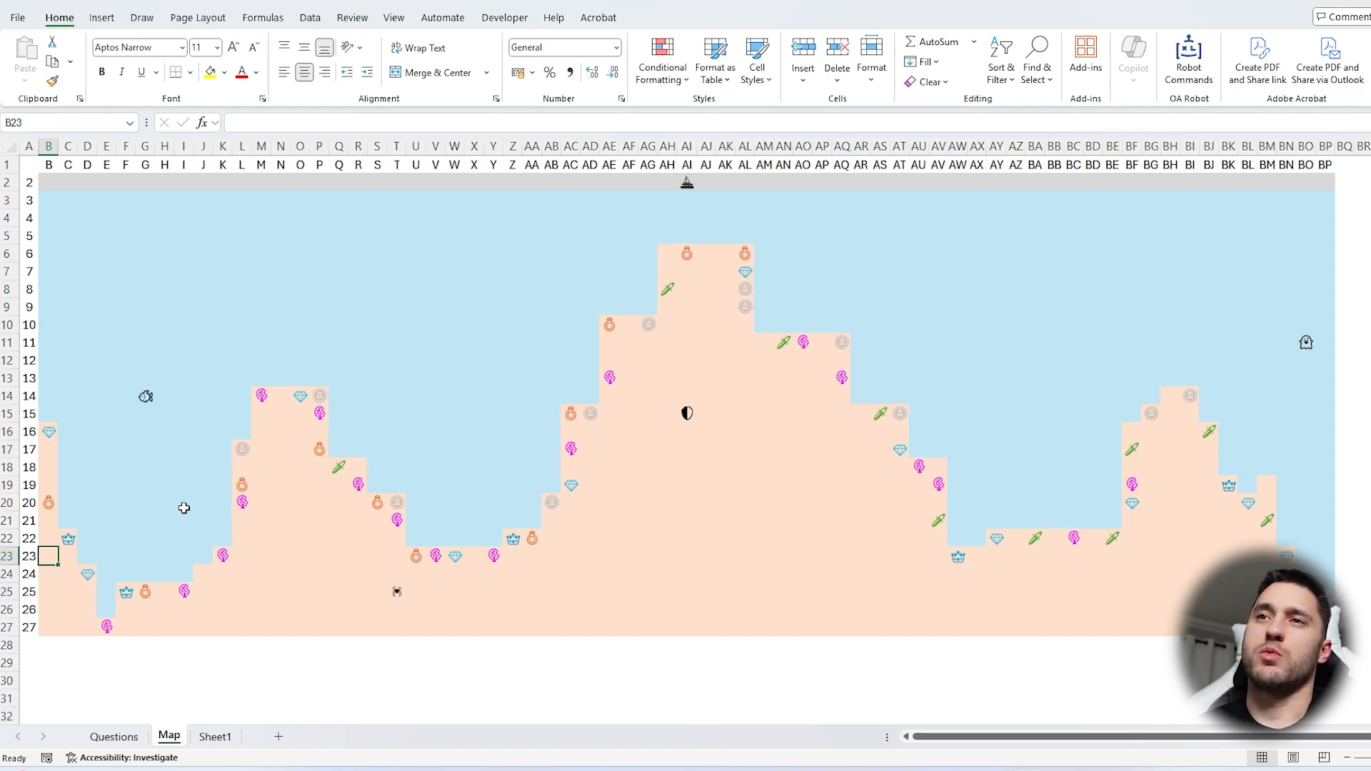
pyautogui.click(52, 501)
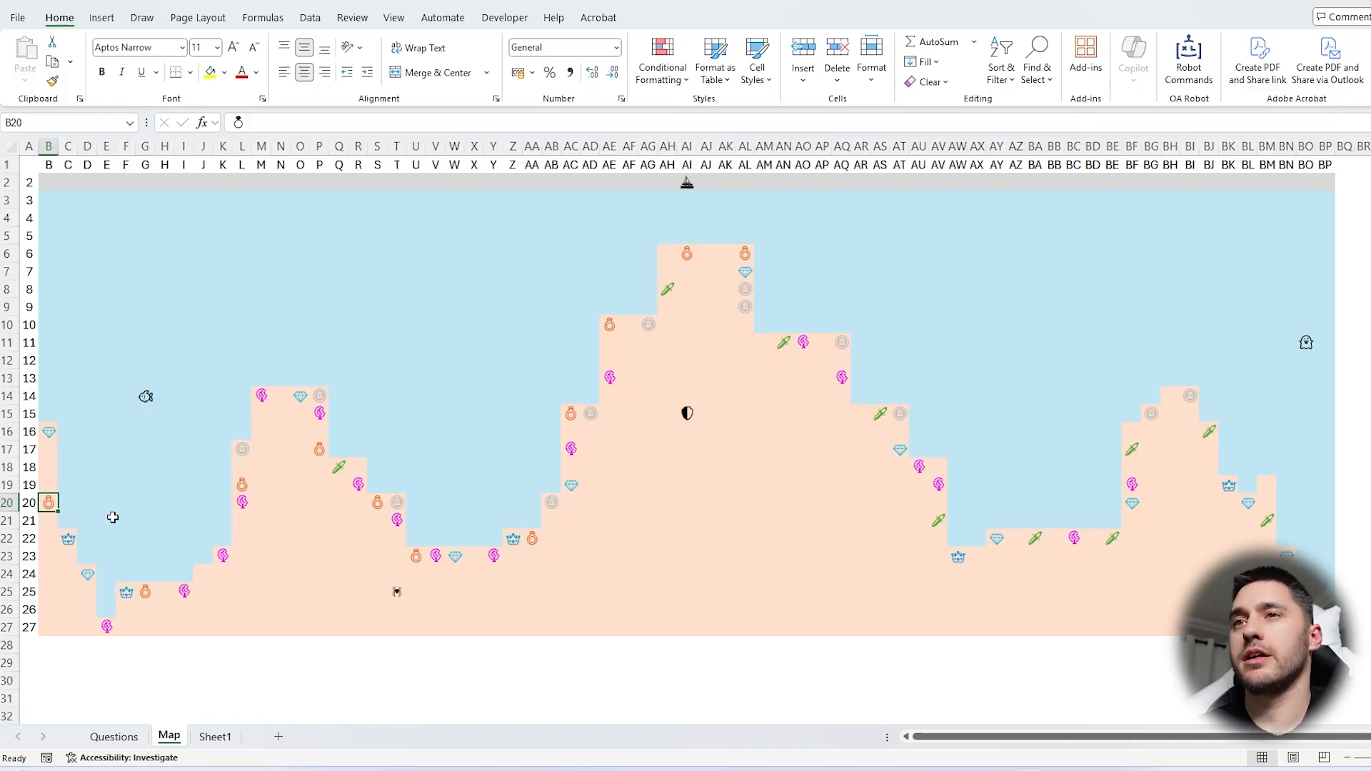
pyautogui.hotkey('ctrl', 'pageup')
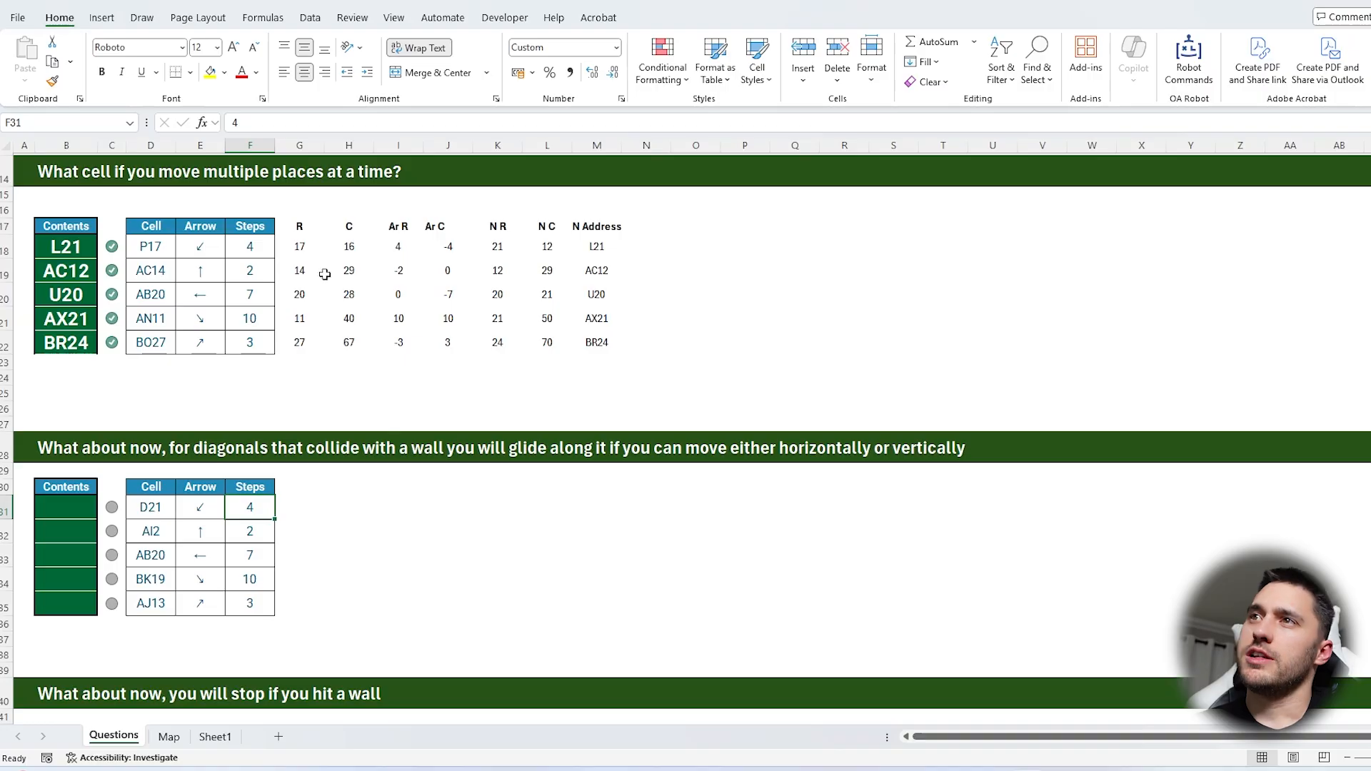
# Copy the helper block G17:M22 and paste it at G30 for the wall-gliding question
pyautogui.moveTo(304, 227); pyautogui.dragTo(607, 343)
pyautogui.hotkey('ctrl', 'c')
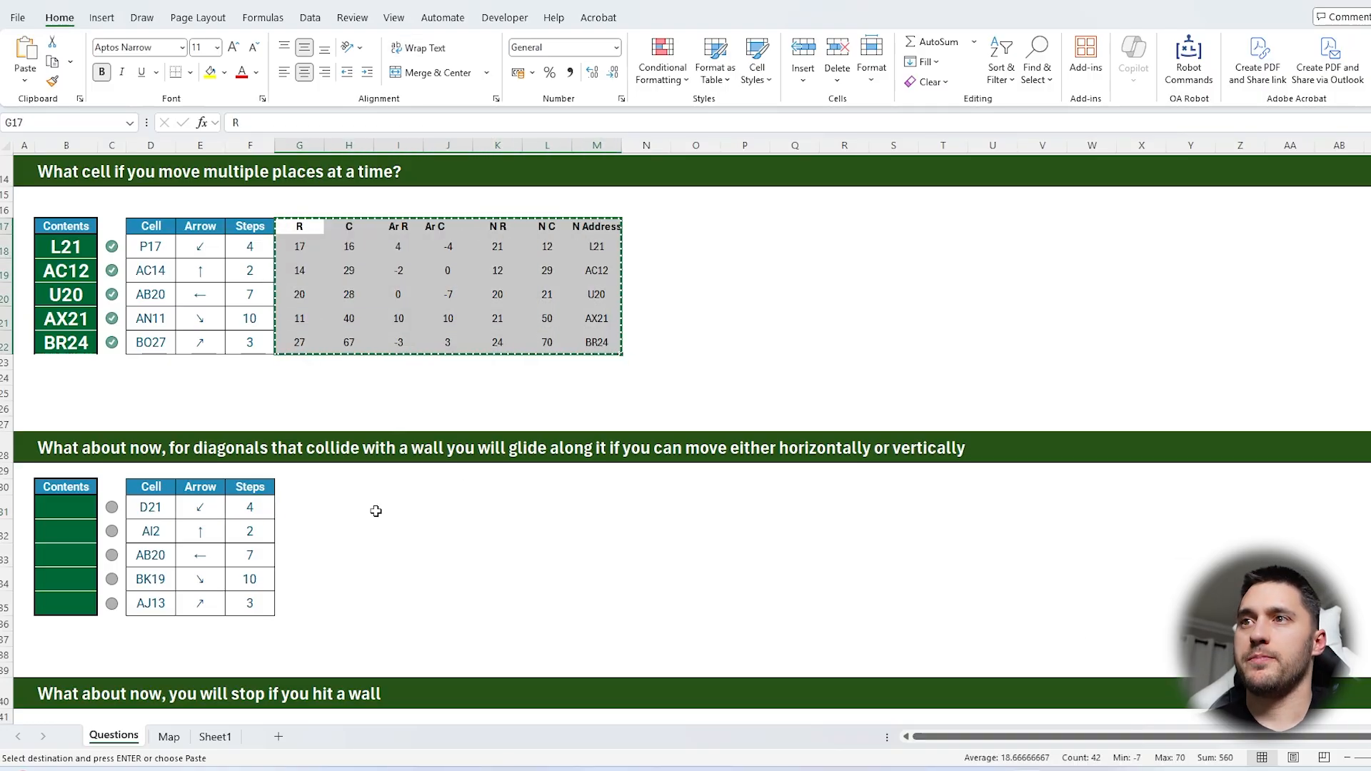
pyautogui.click(321, 490)
pyautogui.hotkey('ctrl', 'v')
# Check the pasted new addresses in M31:M35 against the map's edges for moves that end outside it
pyautogui.moveTo(597, 507); pyautogui.dragTo(292, 523)
pyautogui.click(595, 510)
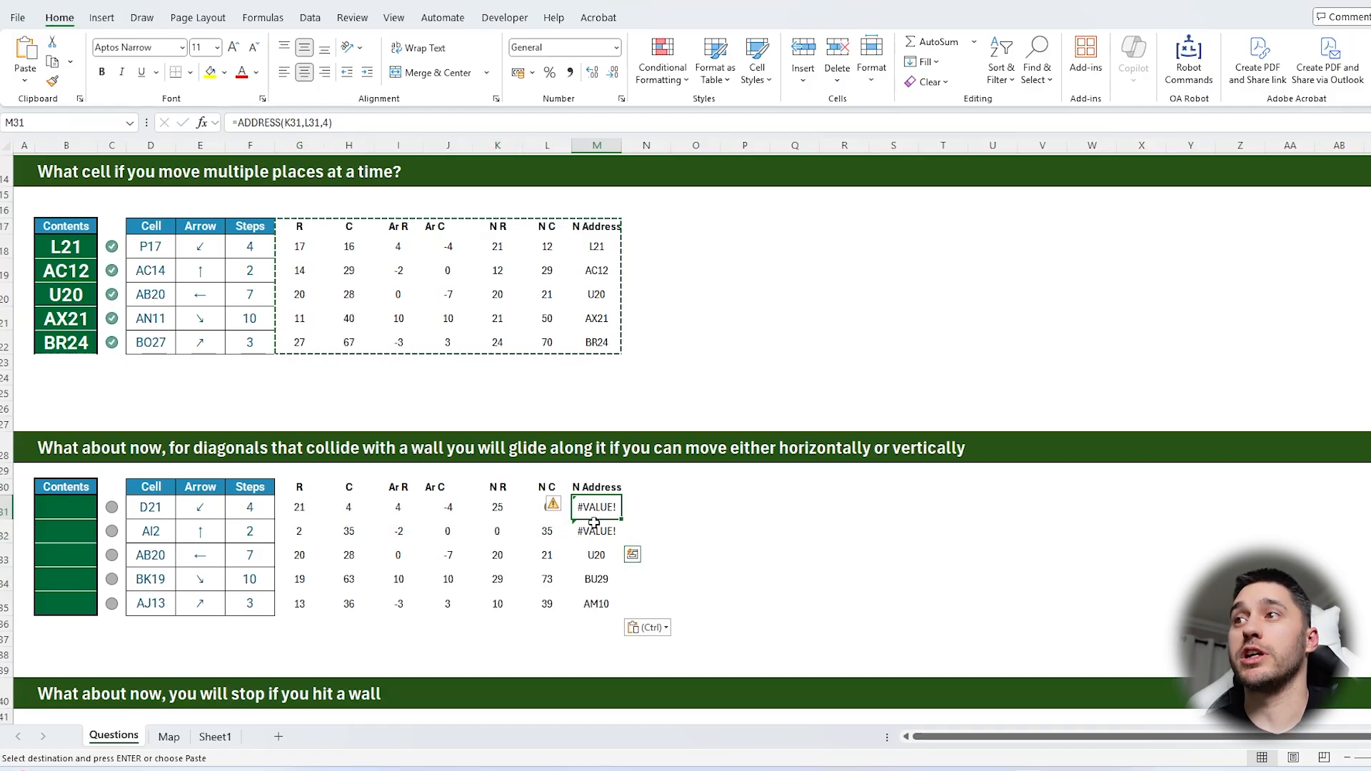
pyautogui.click(595, 529)
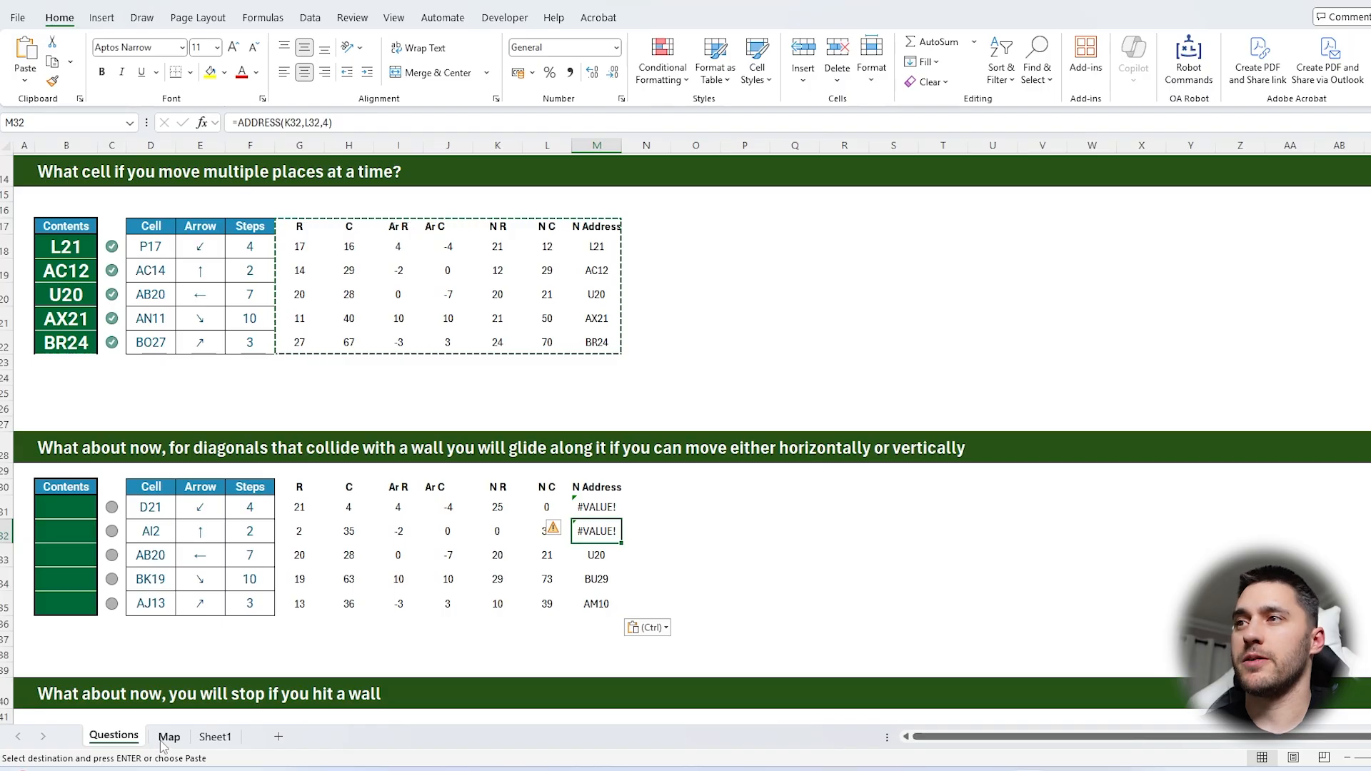
pyautogui.moveTo(597, 554); pyautogui.dragTo(602, 596)
pyautogui.hotkey('ctrl', 'pagedown')
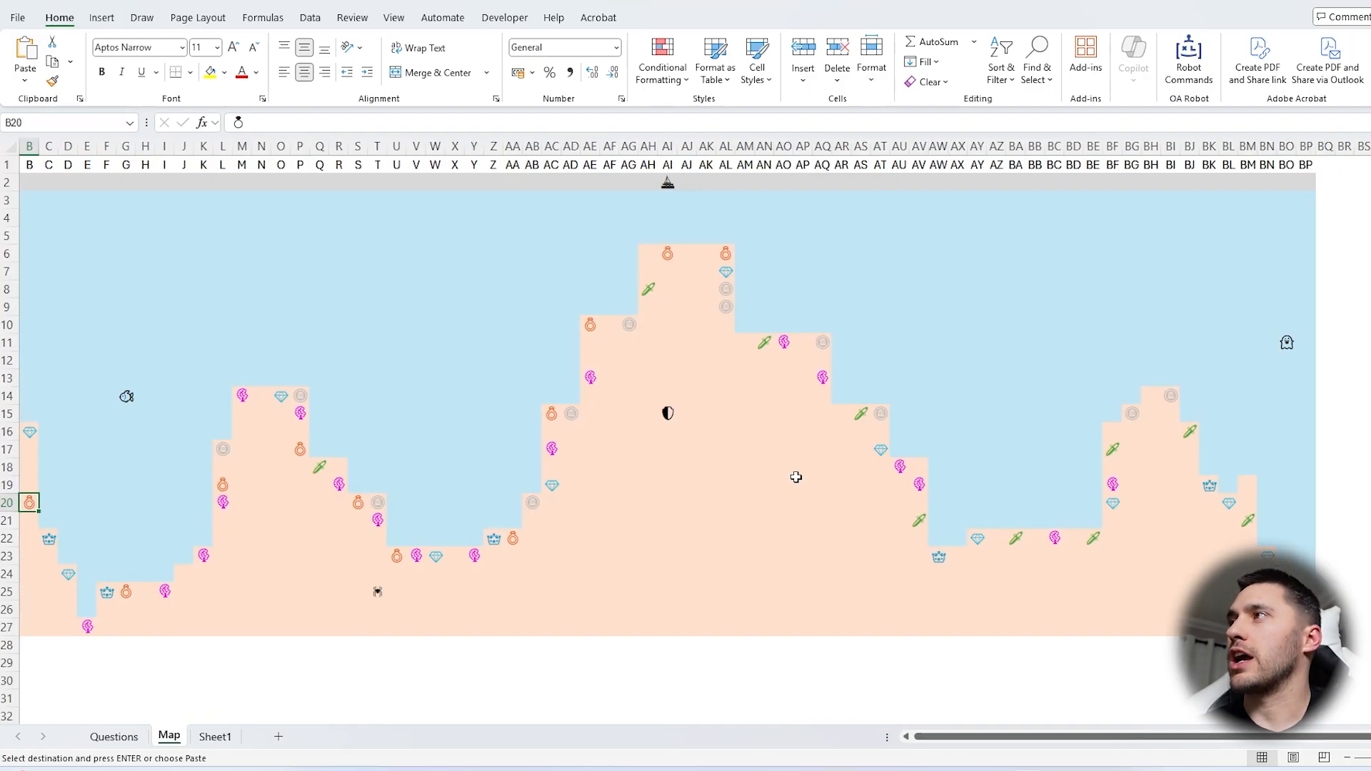
pyautogui.moveTo(1288, 218); pyautogui.dragTo(1364, 541)
pyautogui.scroll(-5, 1028, 451)
pyautogui.moveTo(884, 414); pyautogui.dragTo(1155, 628)
pyautogui.scroll(5, 1179, 556)
pyautogui.hotkey('ctrl', 'pageup')
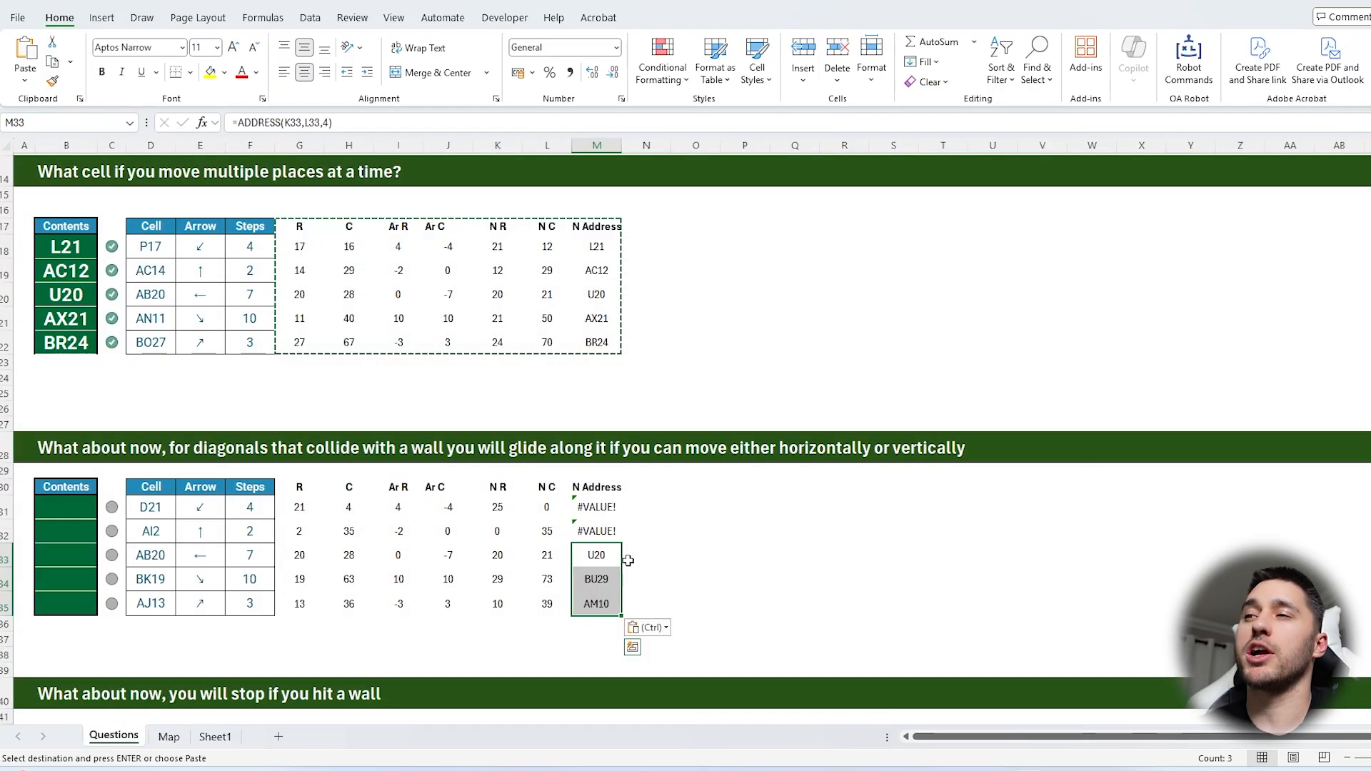
# Enter the boundary labels Min R, Max R, Min C and Max C in cells Q30 to Q33
pyautogui.click(794, 487)
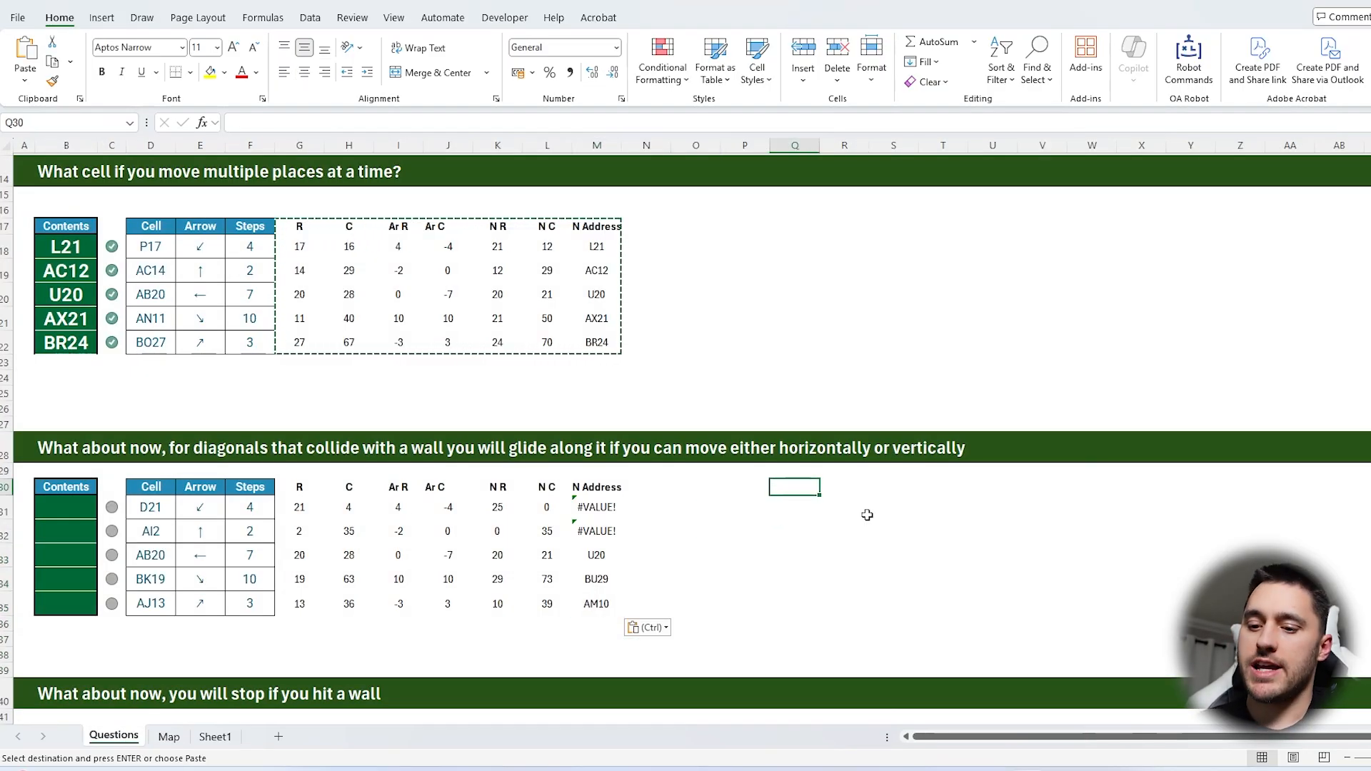
pyautogui.write('Min R')
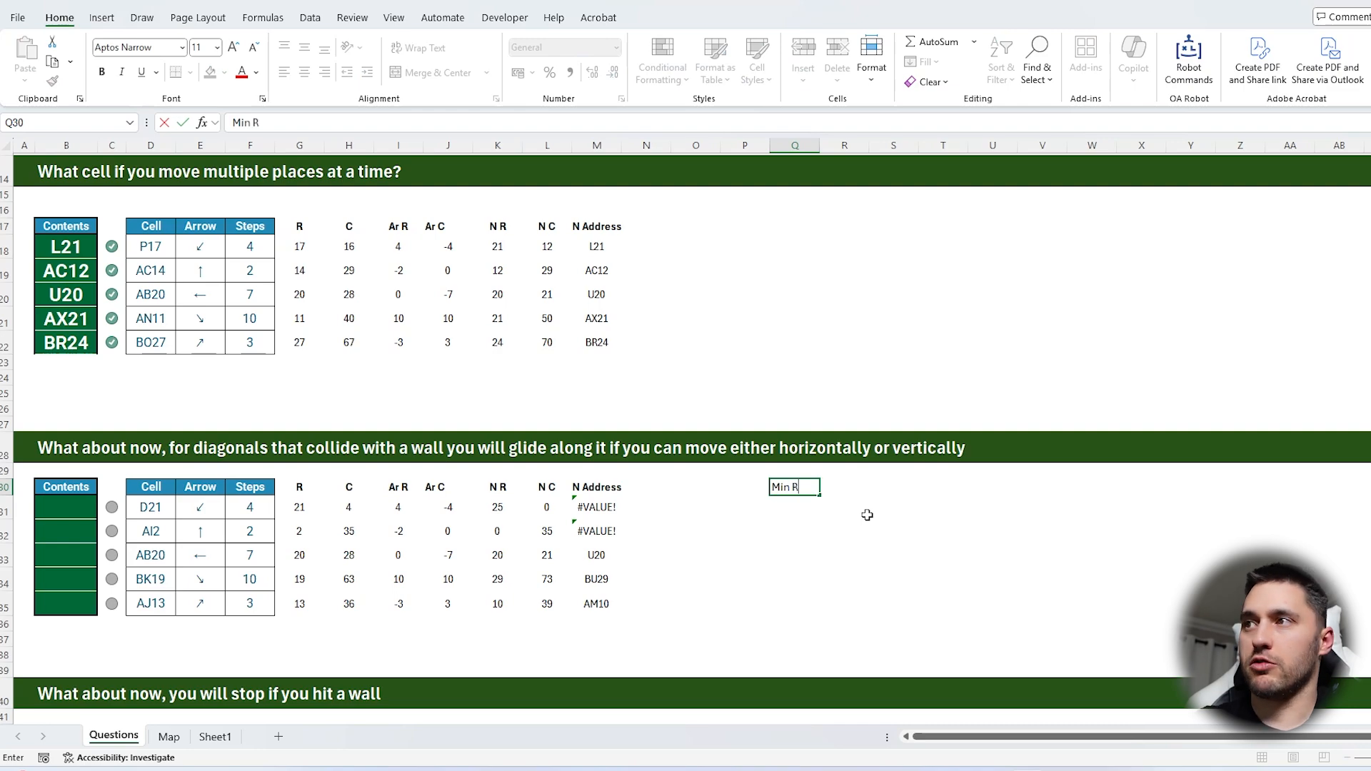
pyautogui.press('Return')
pyautogui.write('Max R')
pyautogui.press('Return')
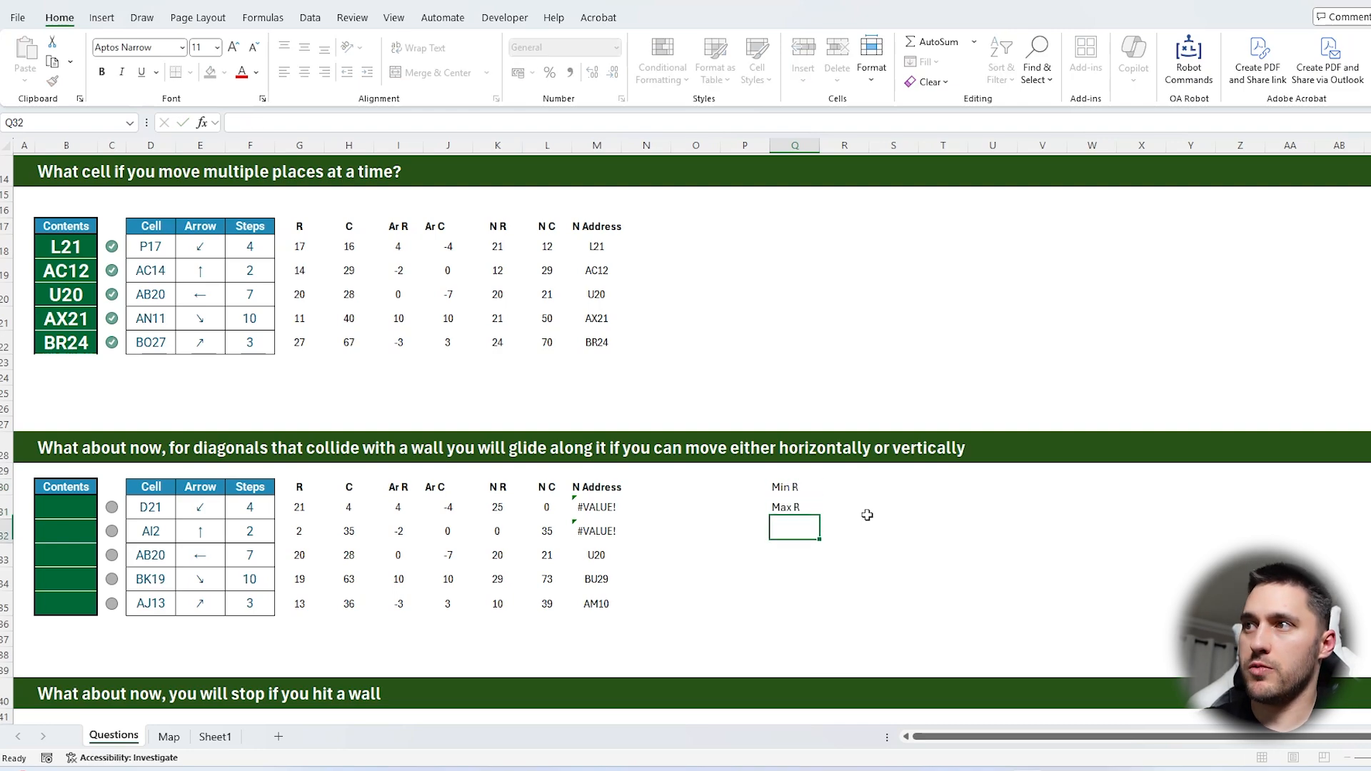
pyautogui.write('Min C')
pyautogui.press('Return')
pyautogui.write('Max ')
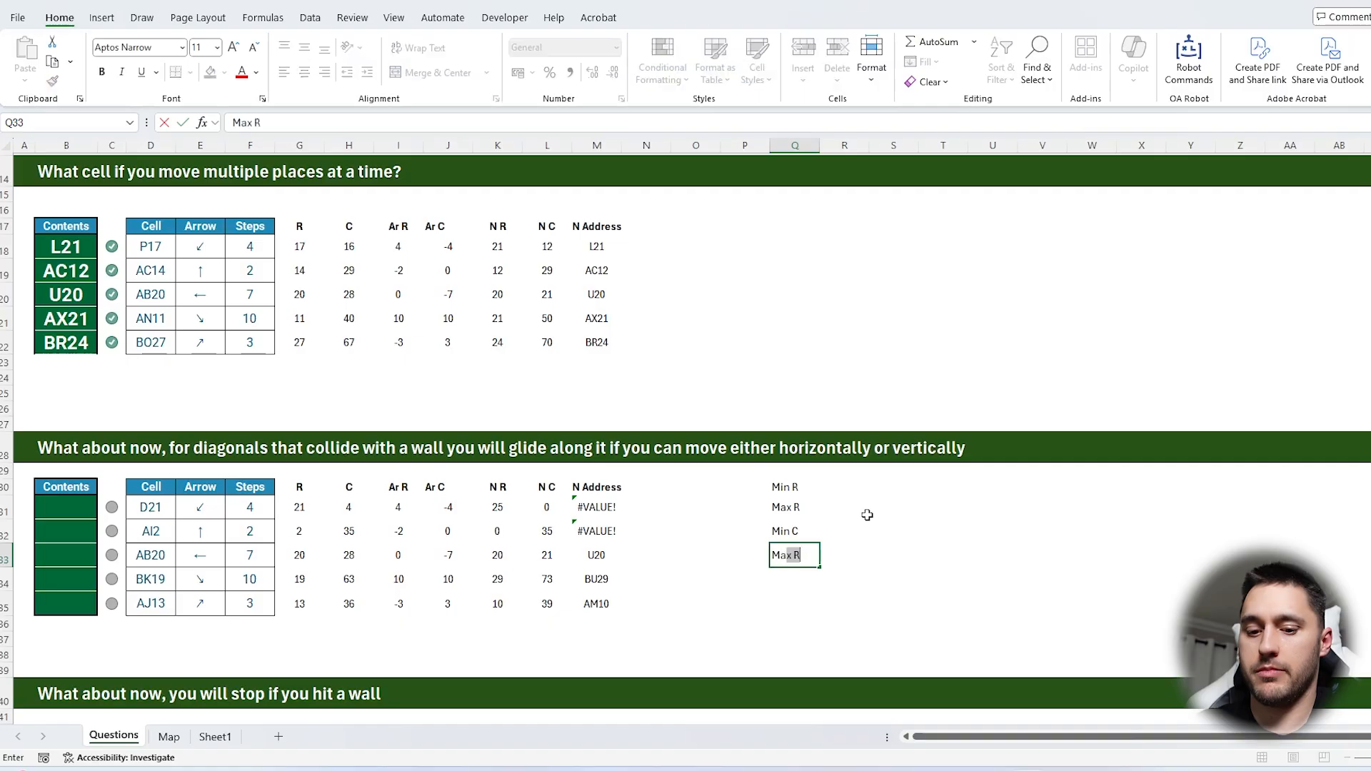
pyautogui.write('C')
pyautogui.press('Return')
pyautogui.hotkey('ctrl', 'Up')
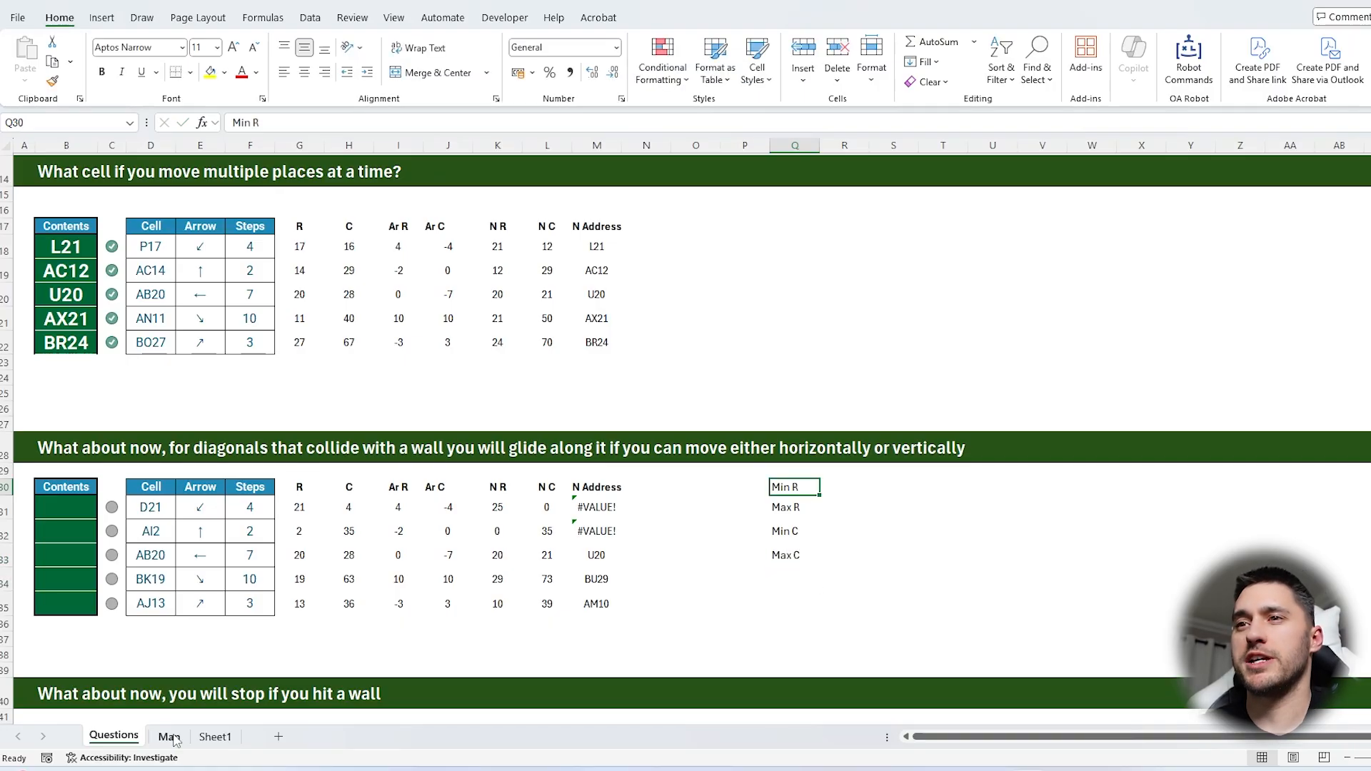
# Check the map's first and last rows, and enter 2 for Min R and 27 for Max R in R30:R31
pyautogui.click(169, 736)
pyautogui.hotkey('ctrl', 'Home')
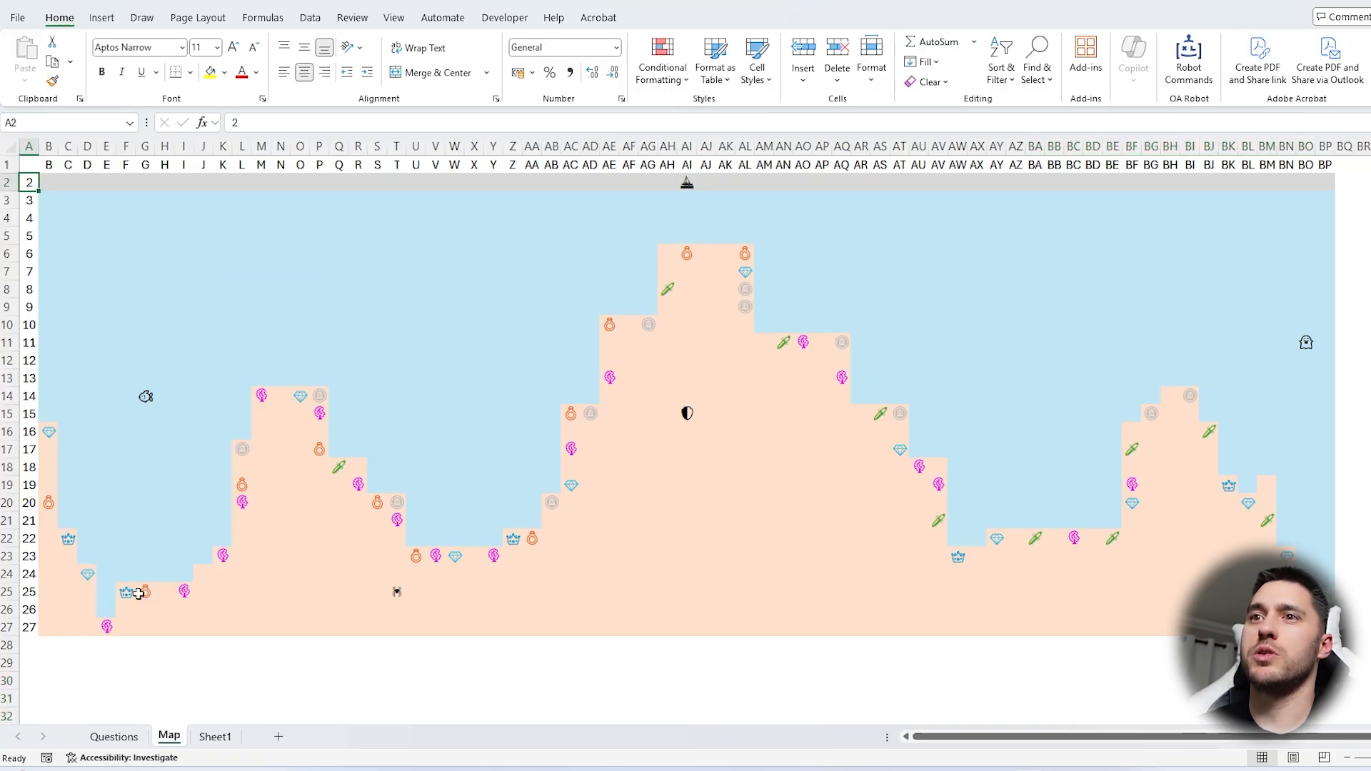
pyautogui.click(114, 737)
pyautogui.click(834, 489)
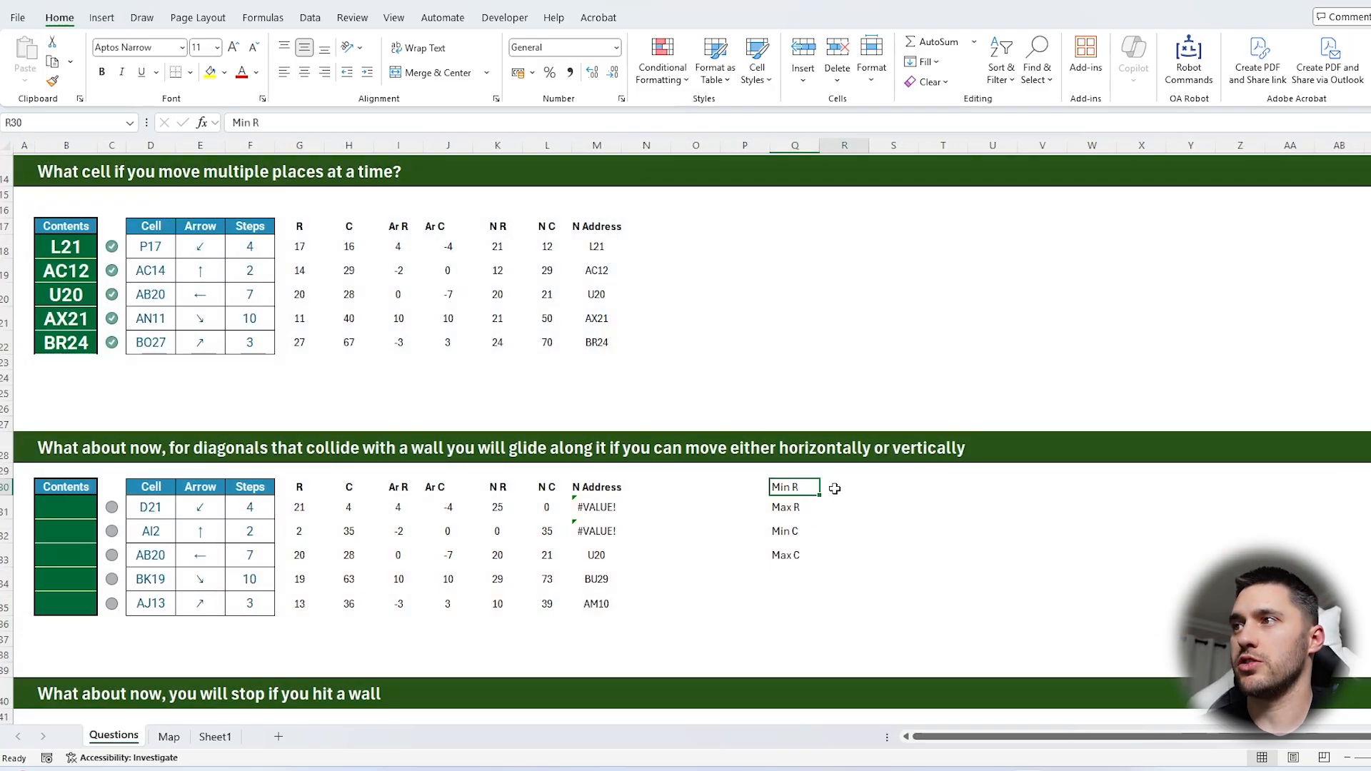
pyautogui.write('2')
pyautogui.press('Return')
pyautogui.write('27')
pyautogui.press('Return')
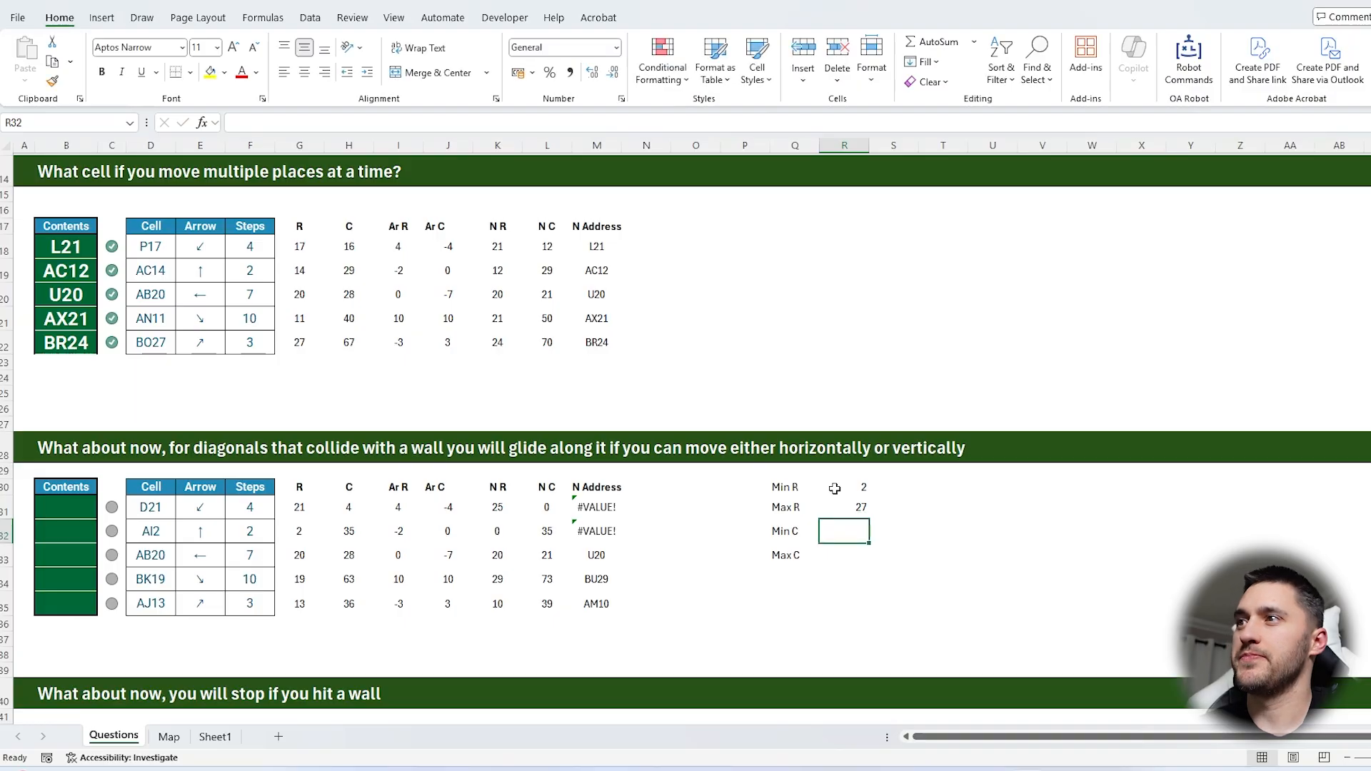
# Check the map's first and last columns, B and BP, and enter 2 for Min C and 68 for Max C in R32:R33
pyautogui.hotkey('ctrl', 'pagedown')
pyautogui.click(48, 145)
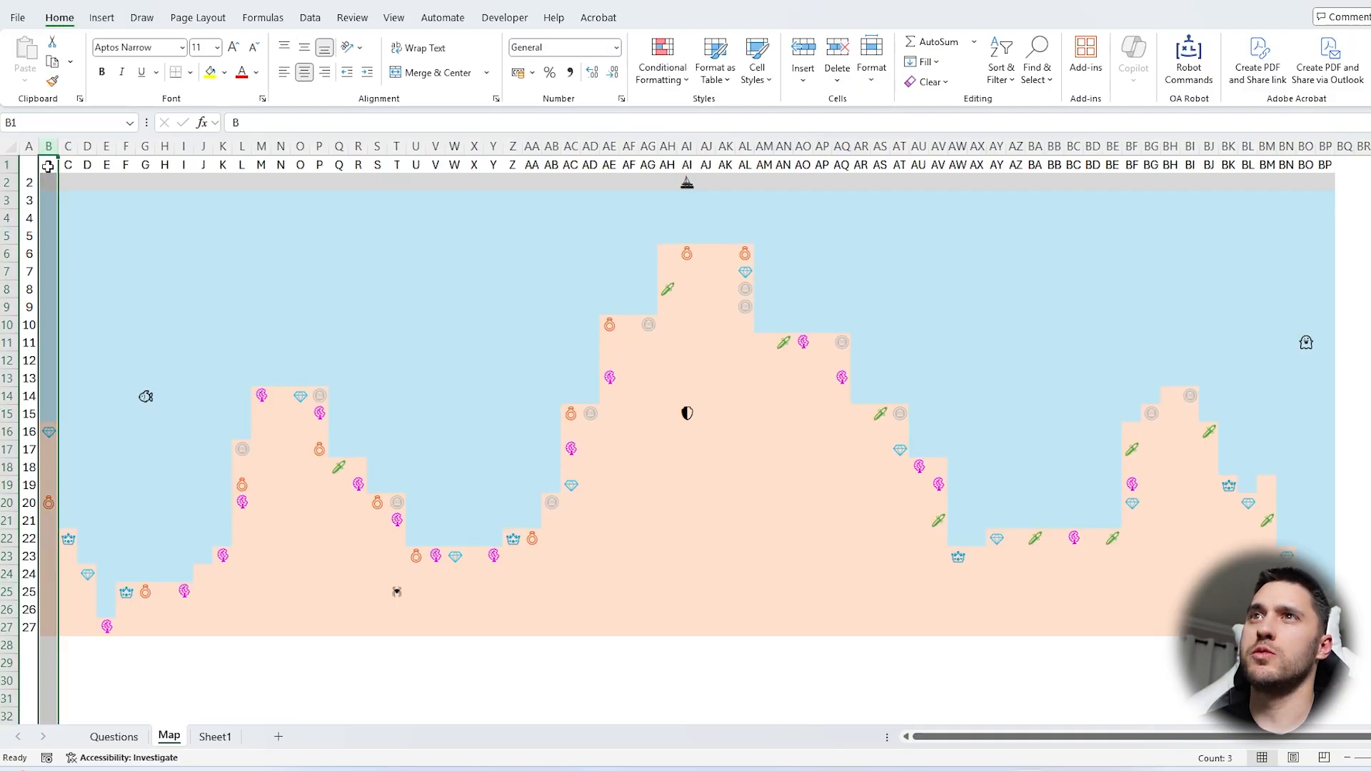
pyautogui.click(48, 166)
pyautogui.click(1325, 145)
pyautogui.moveTo(1325, 165); pyautogui.dragTo(57, 166)
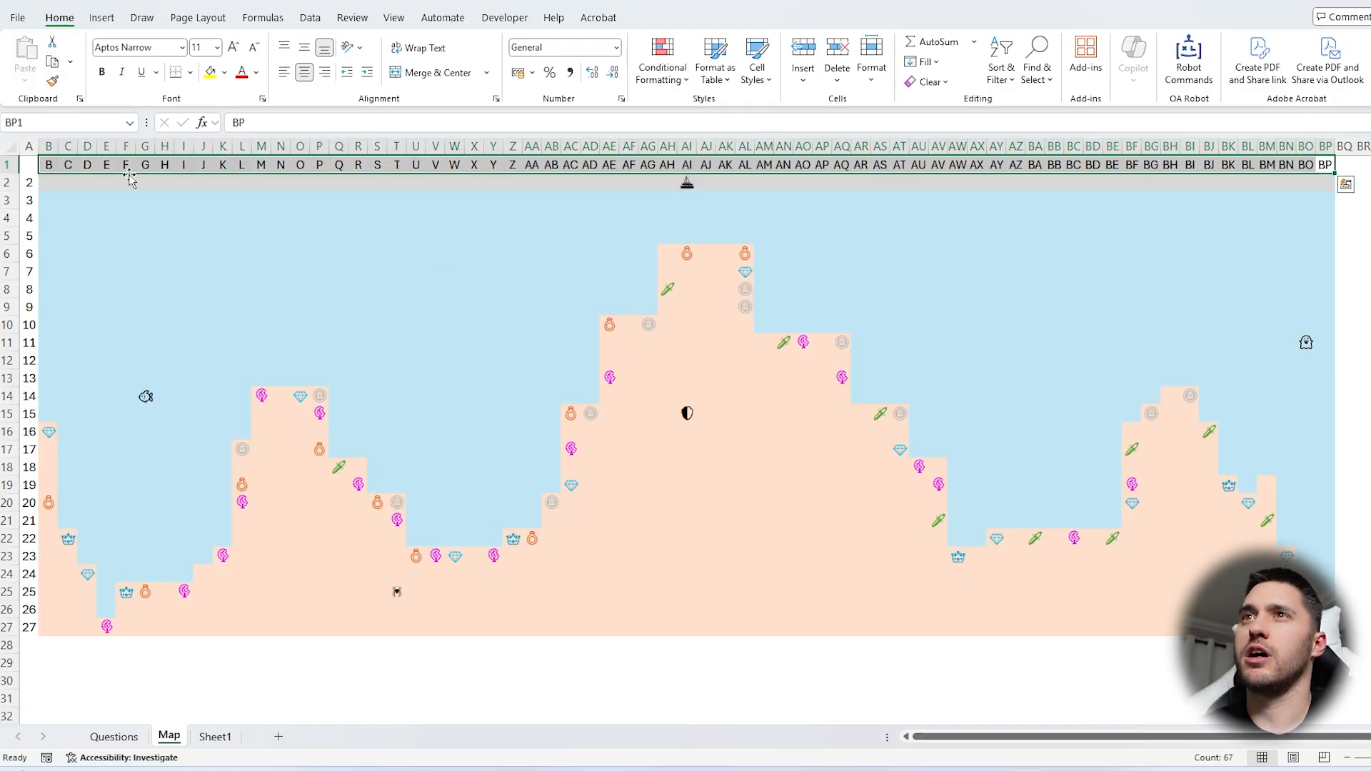
pyautogui.click(49, 146)
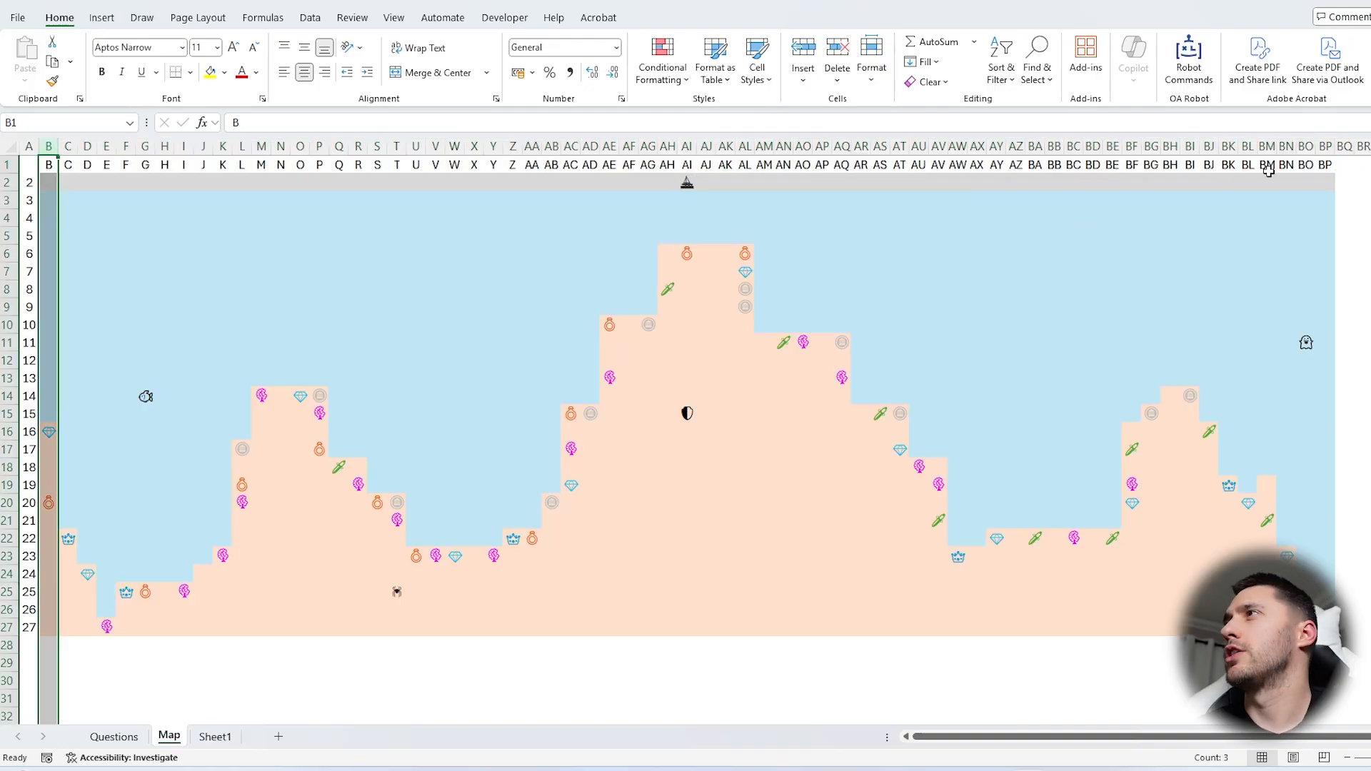
pyautogui.click(1324, 146)
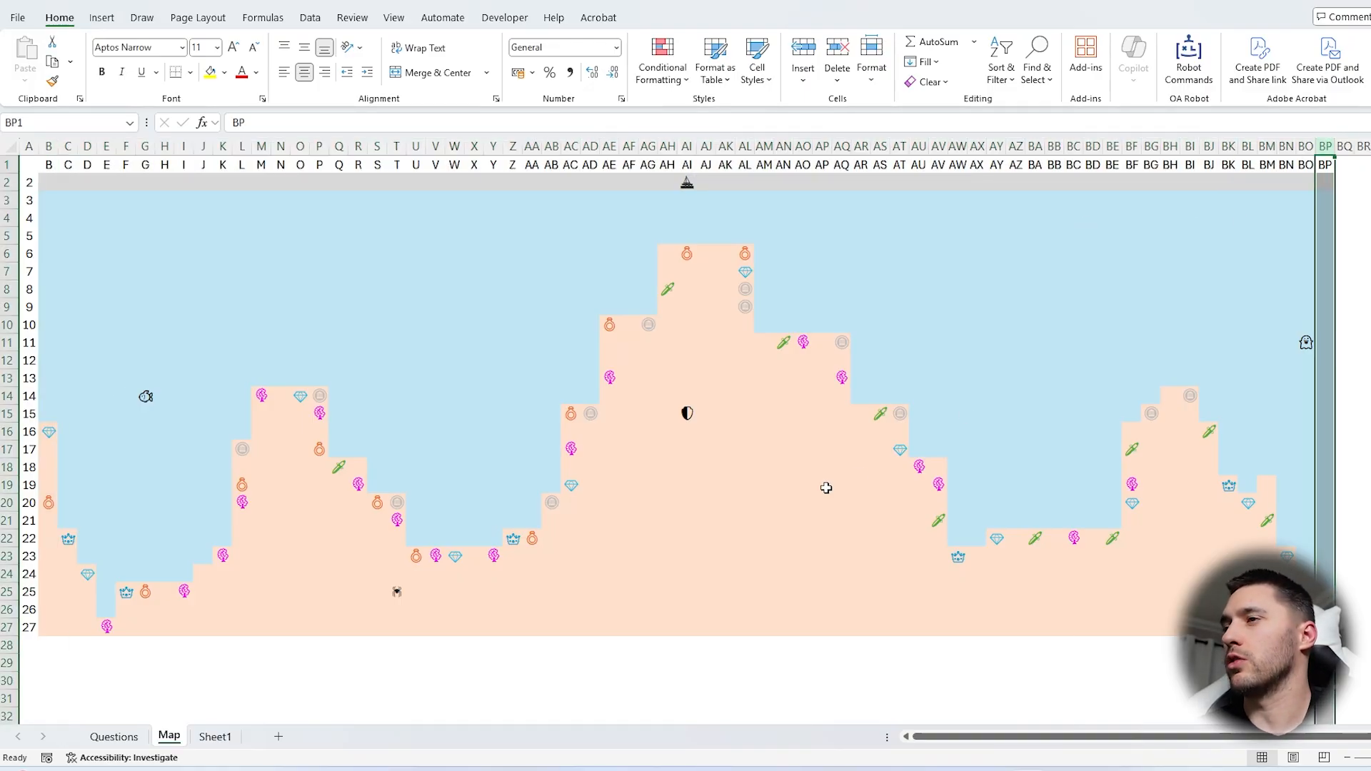
pyautogui.hotkey('ctrl', 'pageup')
pyautogui.write('2')
pyautogui.press('Return')
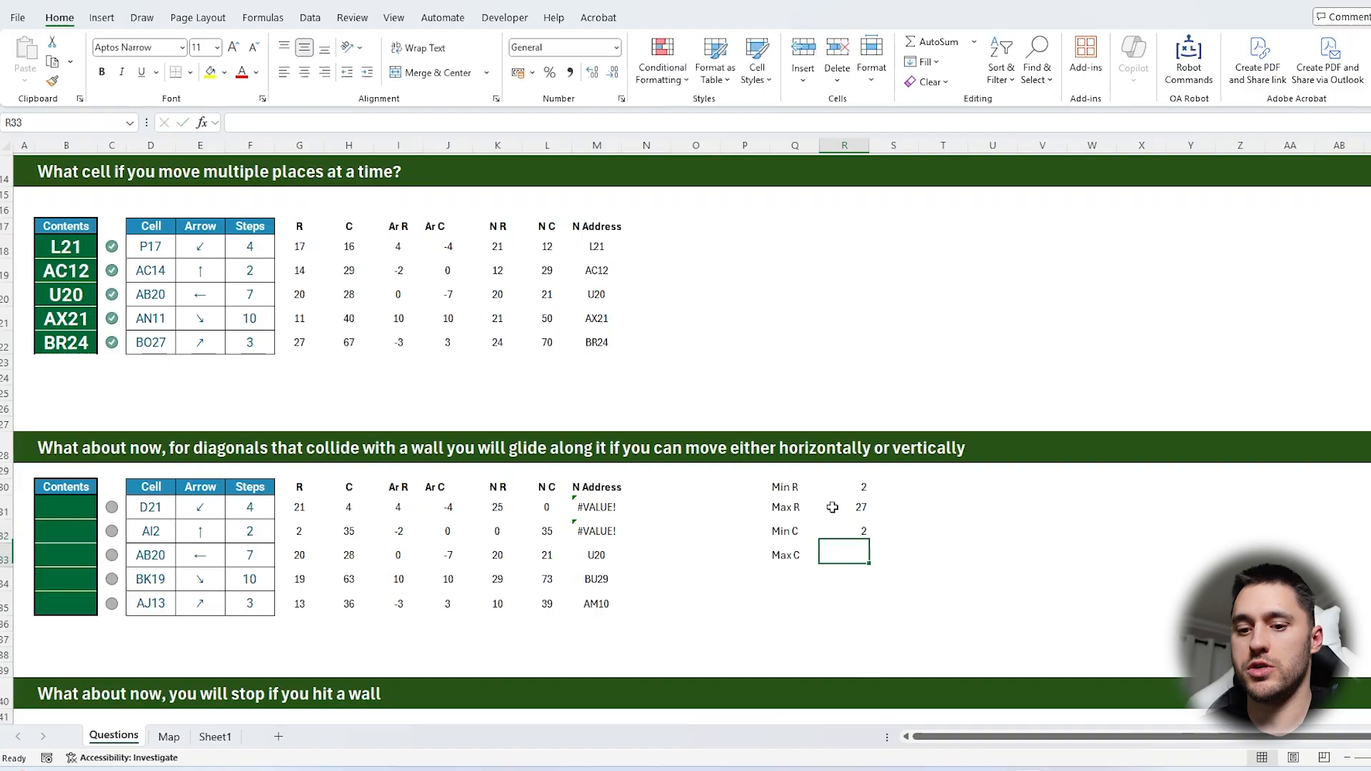
pyautogui.write('68')
pyautogui.press('Return')
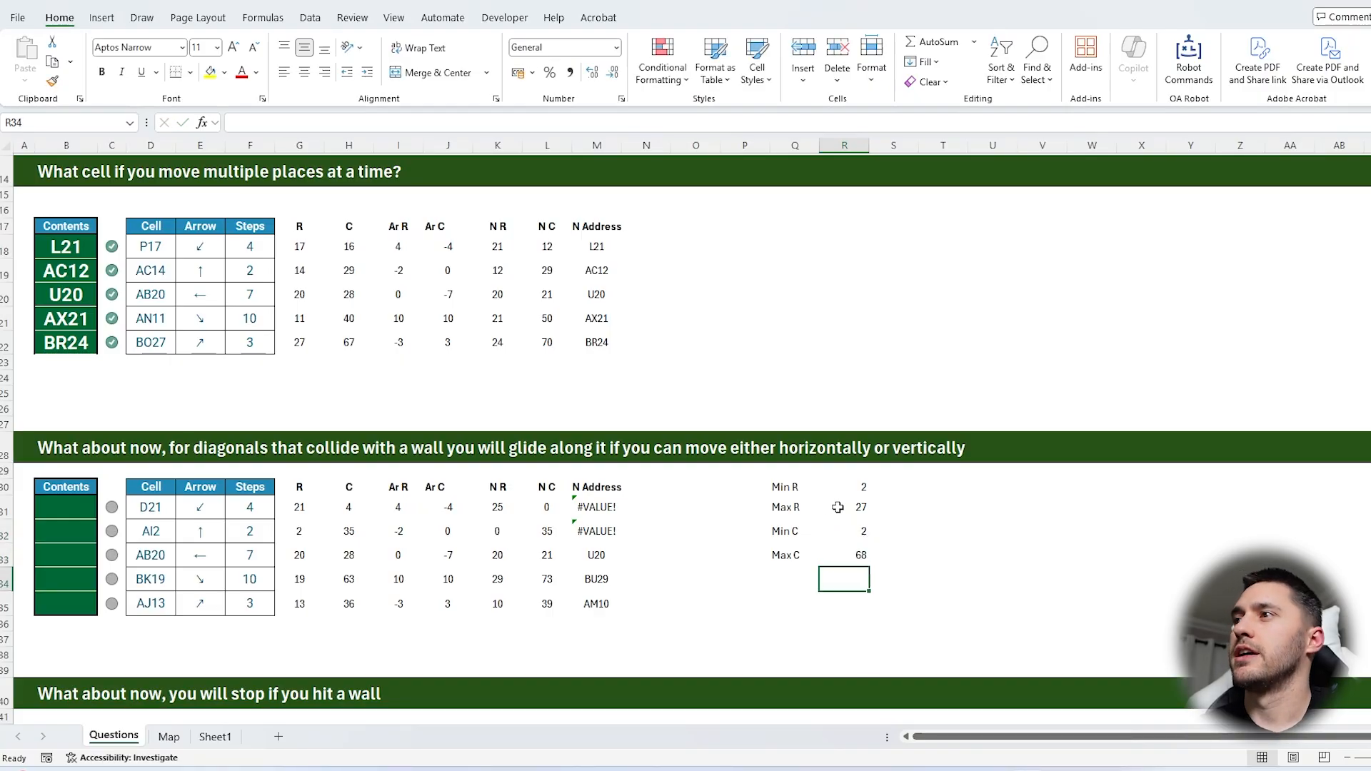
# Test the maximum column by entering a temporary =ADDRESS(2,68) in R35 and comparing it with the map's last column
pyautogui.click(859, 600)
pyautogui.write('=add')
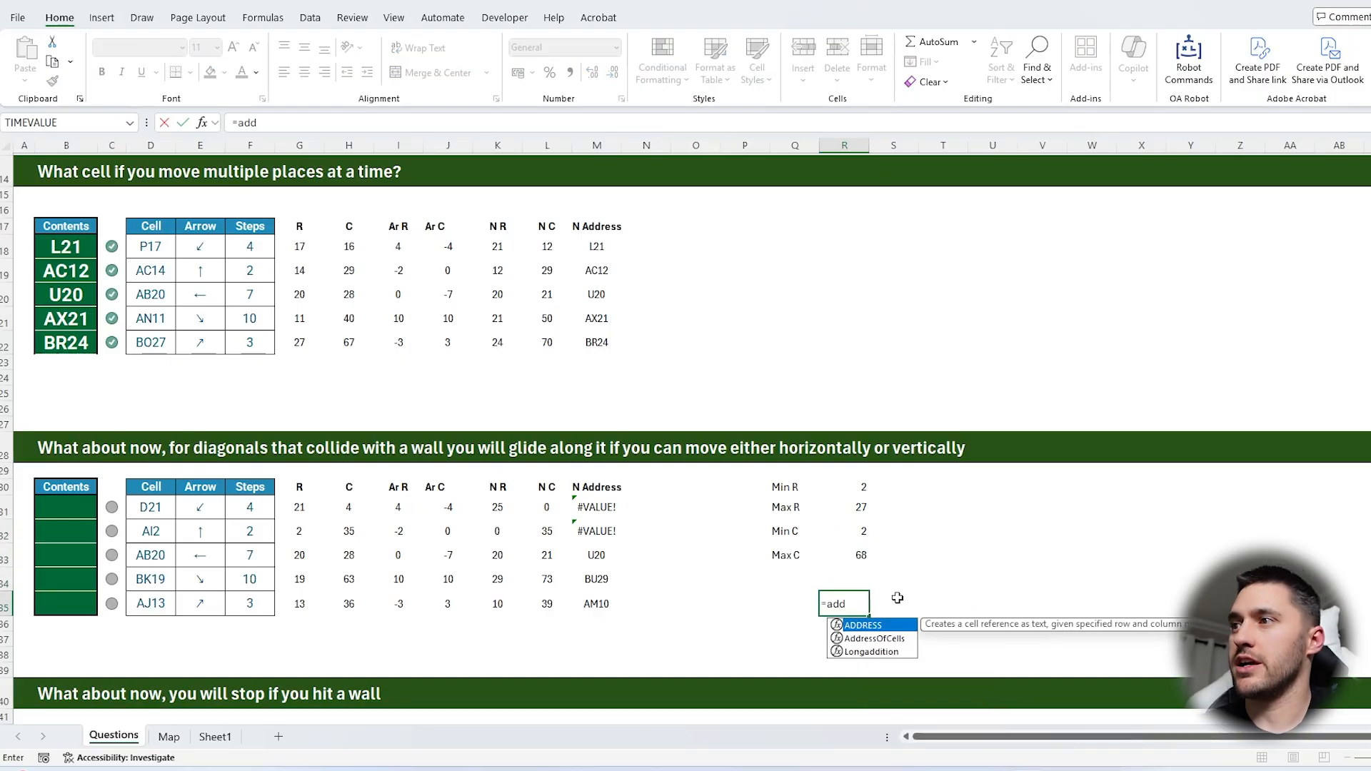
pyautogui.press('Tab')
pyautogui.write('2')
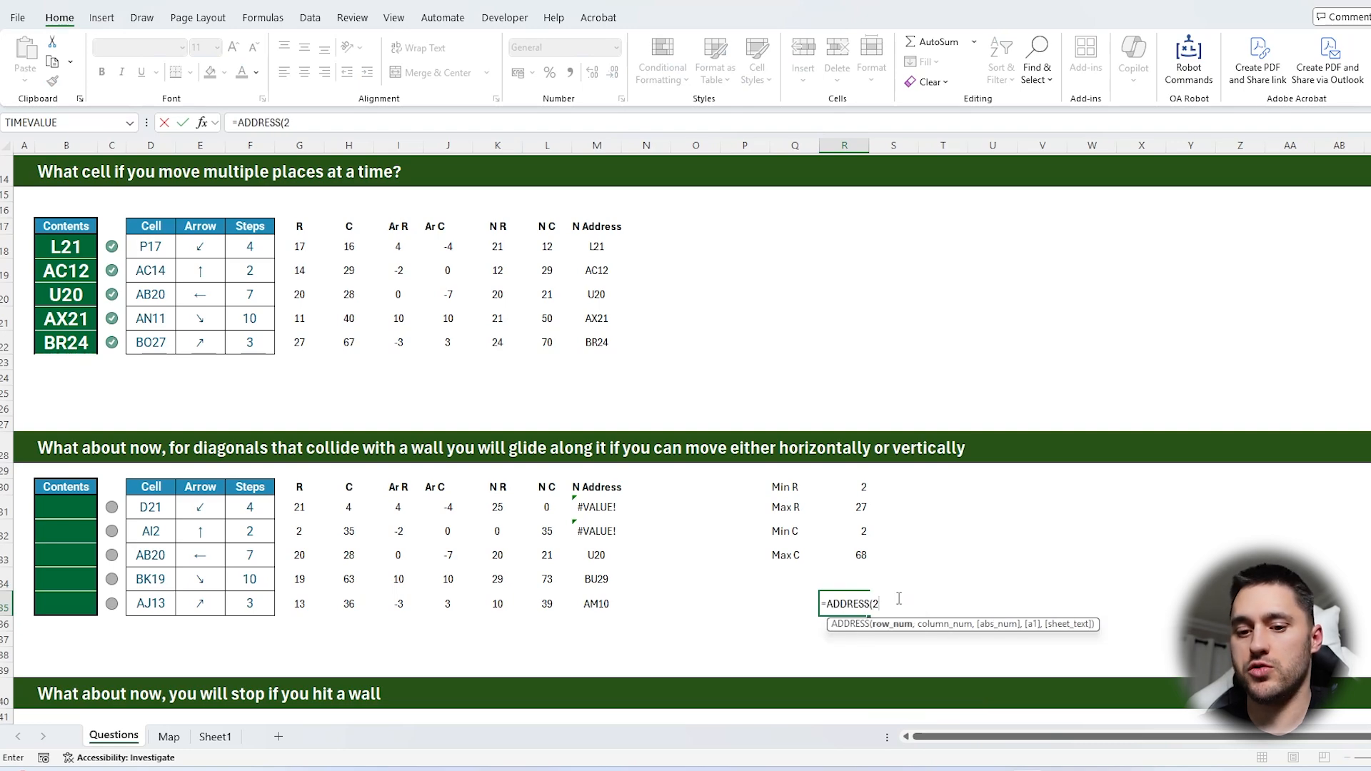
pyautogui.write(',68')
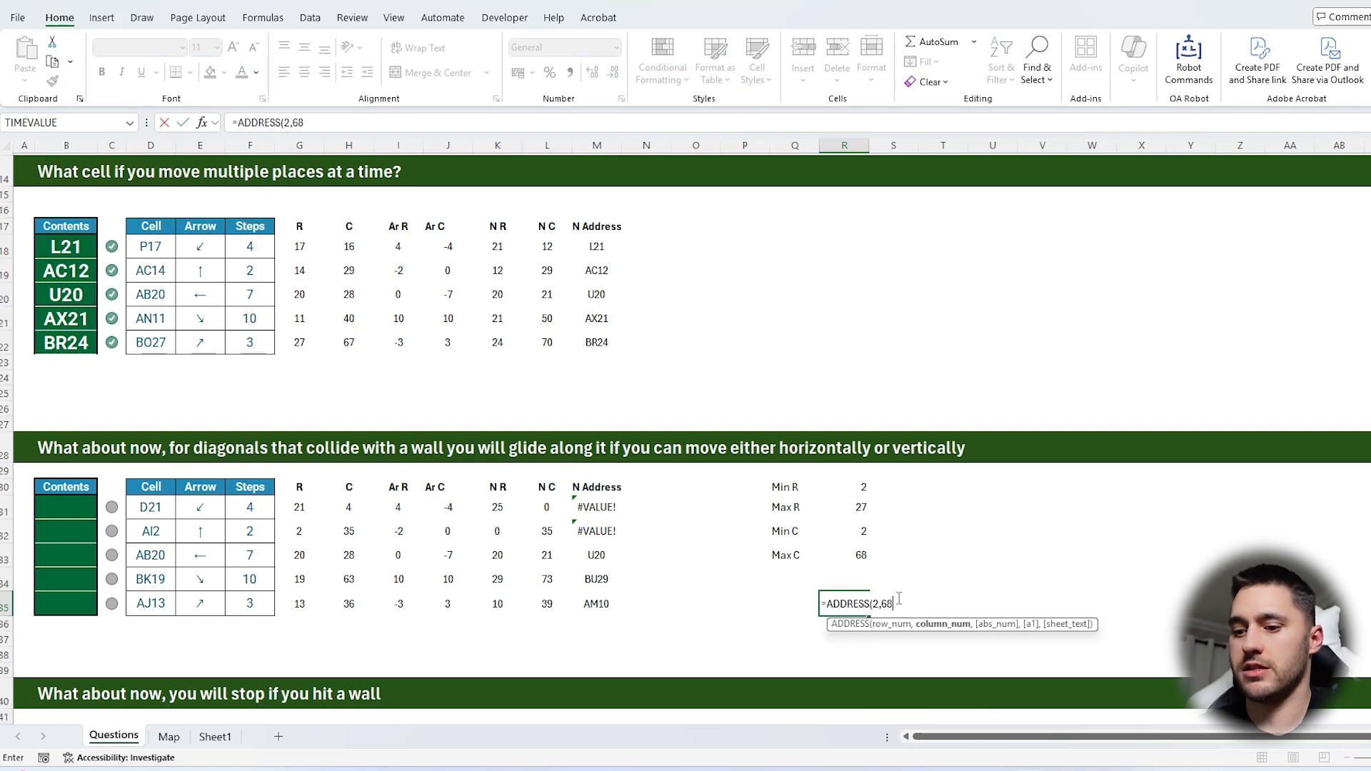
pyautogui.press('Return')
pyautogui.click(839, 602)
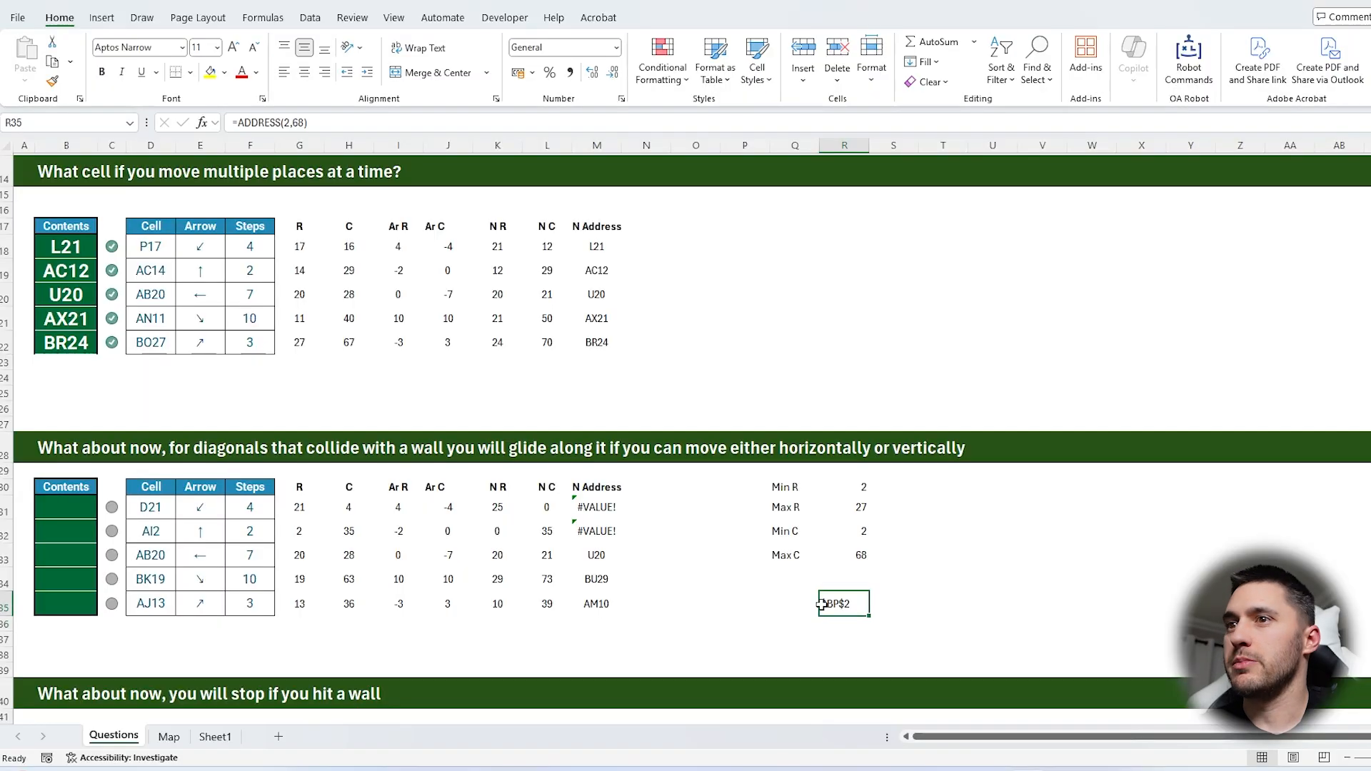
pyautogui.click(169, 736)
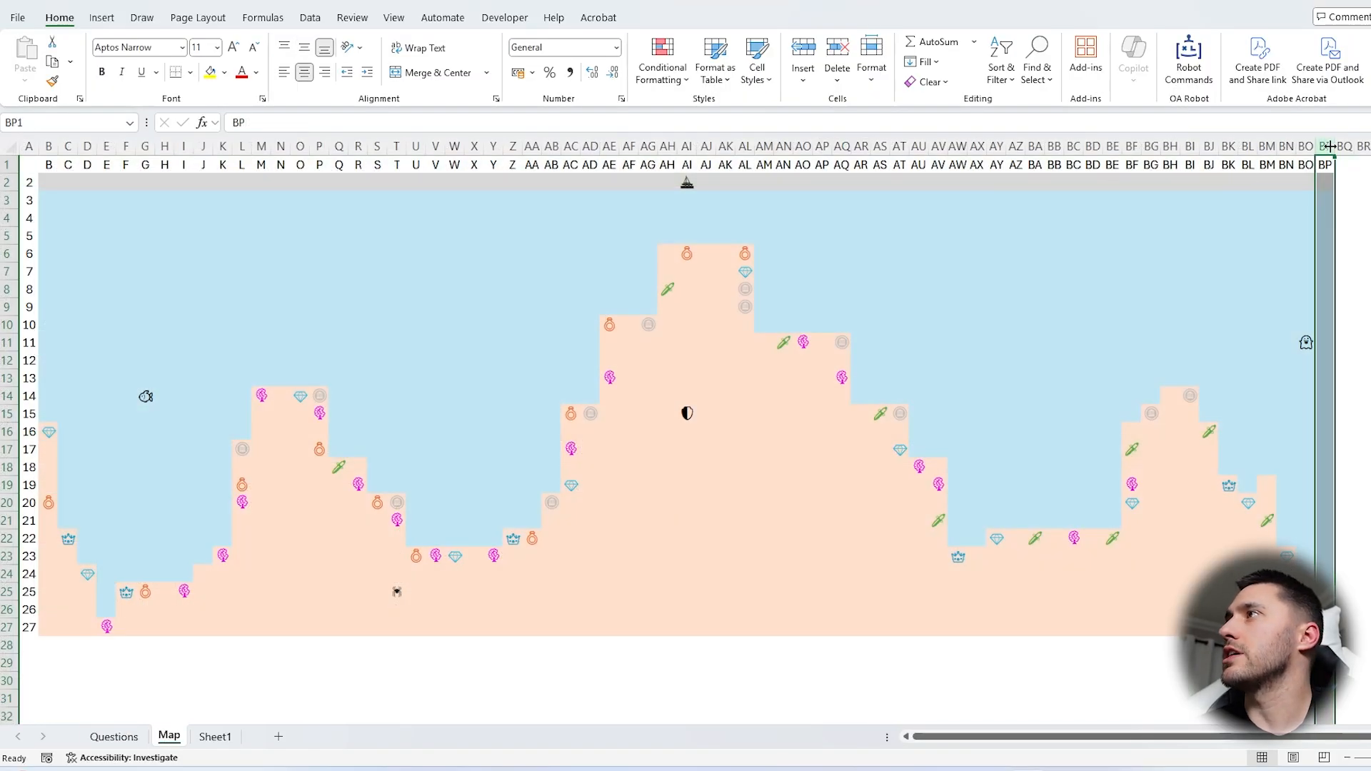
pyautogui.click(1324, 182)
pyautogui.click(113, 736)
pyautogui.click(943, 579)
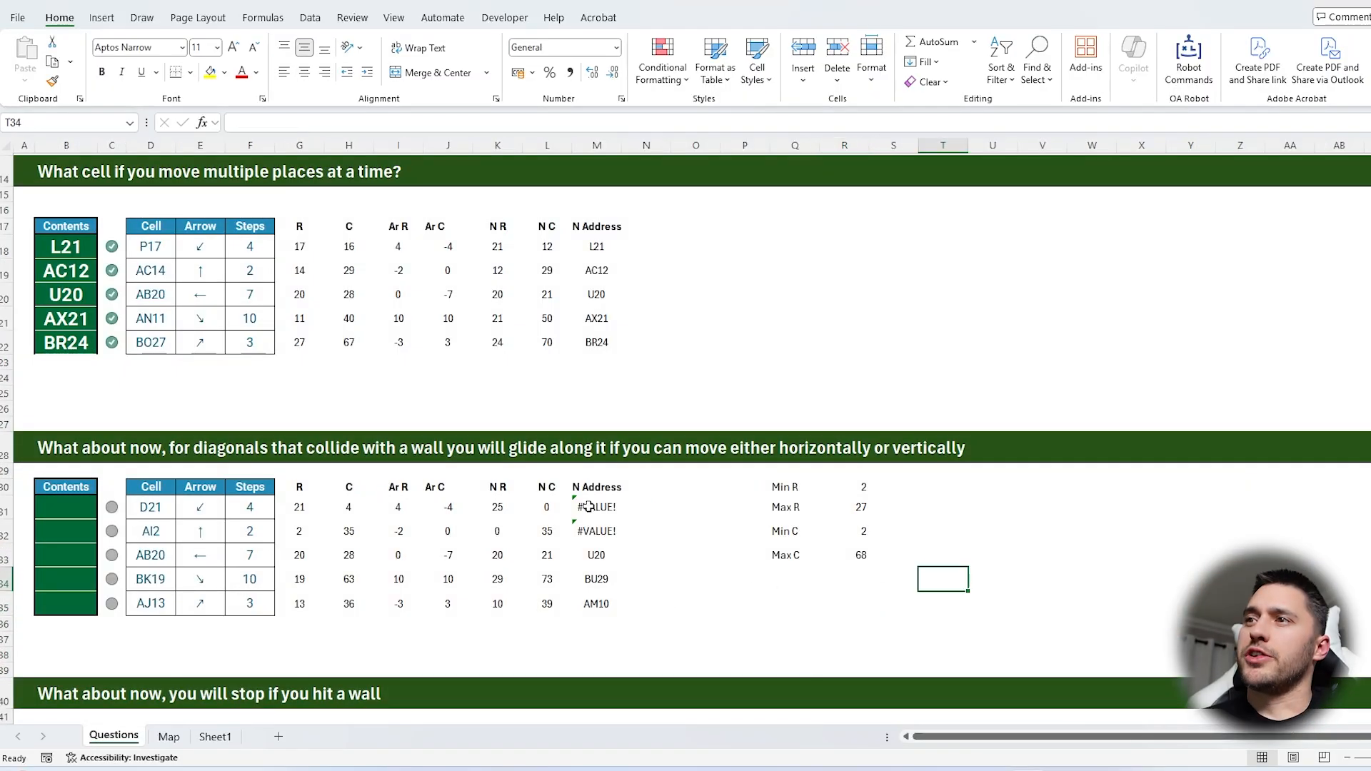
# Move the boundary table to S30:T33 and the N Address column to O30:O35, freeing columns M and N
pyautogui.click(596, 507)
pyautogui.click(498, 507)
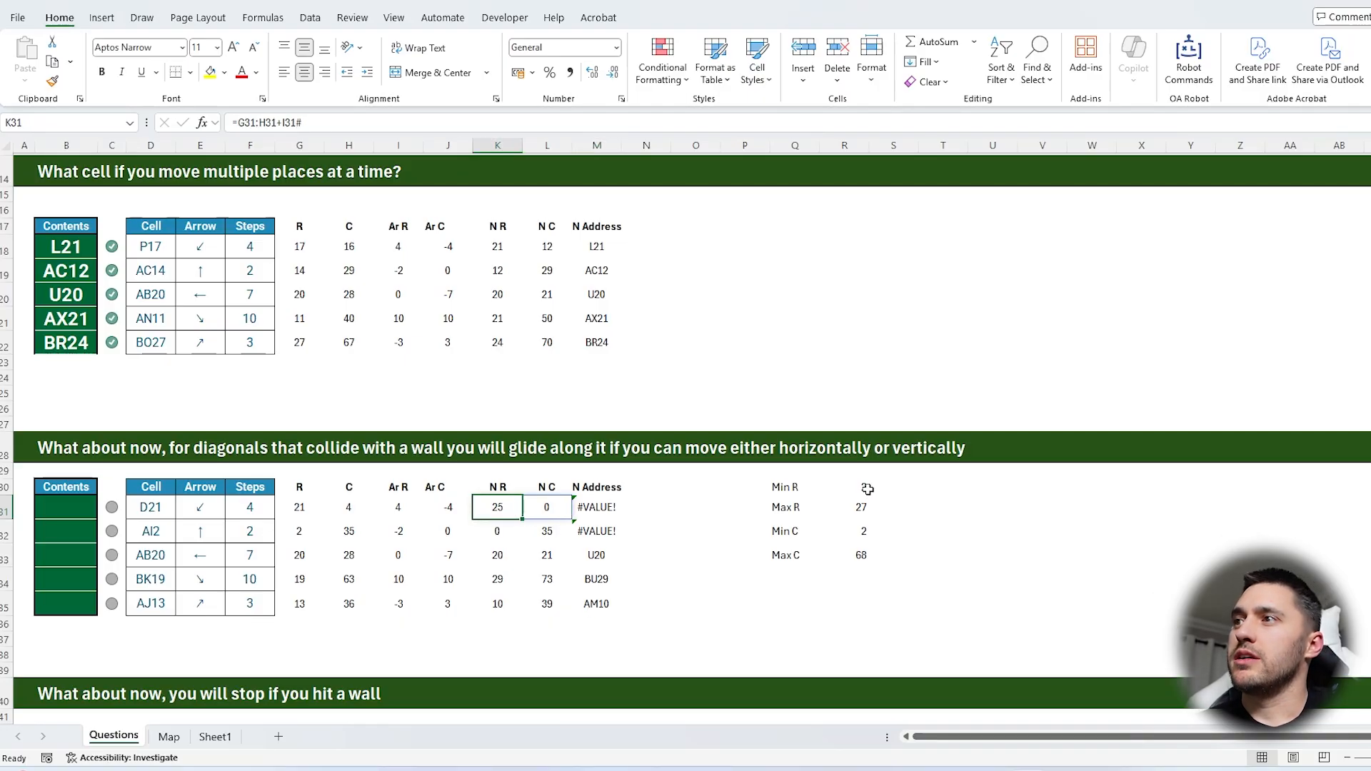
pyautogui.moveTo(863, 488); pyautogui.dragTo(862, 555)
pyautogui.click(783, 490)
pyautogui.moveTo(783, 491); pyautogui.dragTo(967, 529)
pyautogui.moveTo(628, 494); pyautogui.dragTo(607, 604)
pyautogui.moveTo(622, 542); pyautogui.dragTo(722, 543)
# Enter the headings BR and BC in cells M30 and N30
pyautogui.click(602, 492)
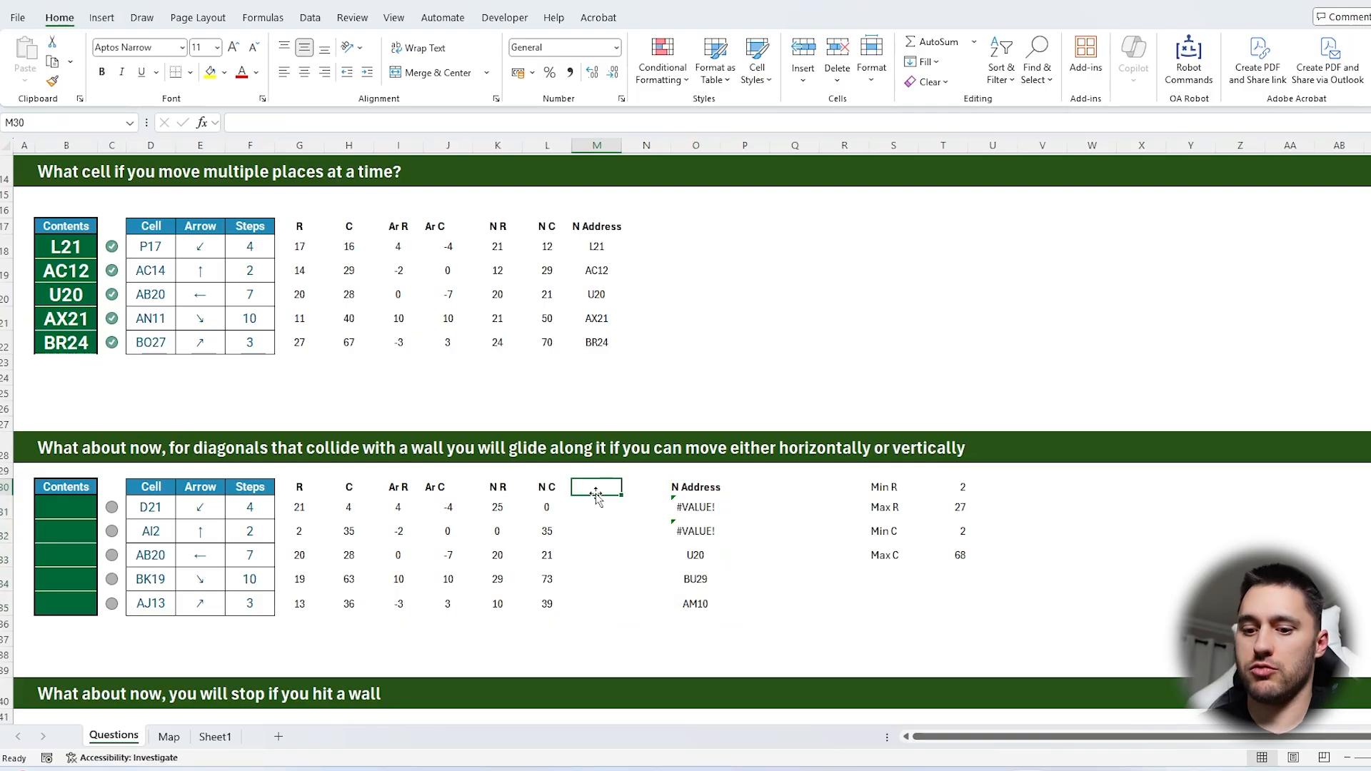
pyautogui.write('BR')
pyautogui.press('Tab')
pyautogui.write('BC')
pyautogui.press('Return')
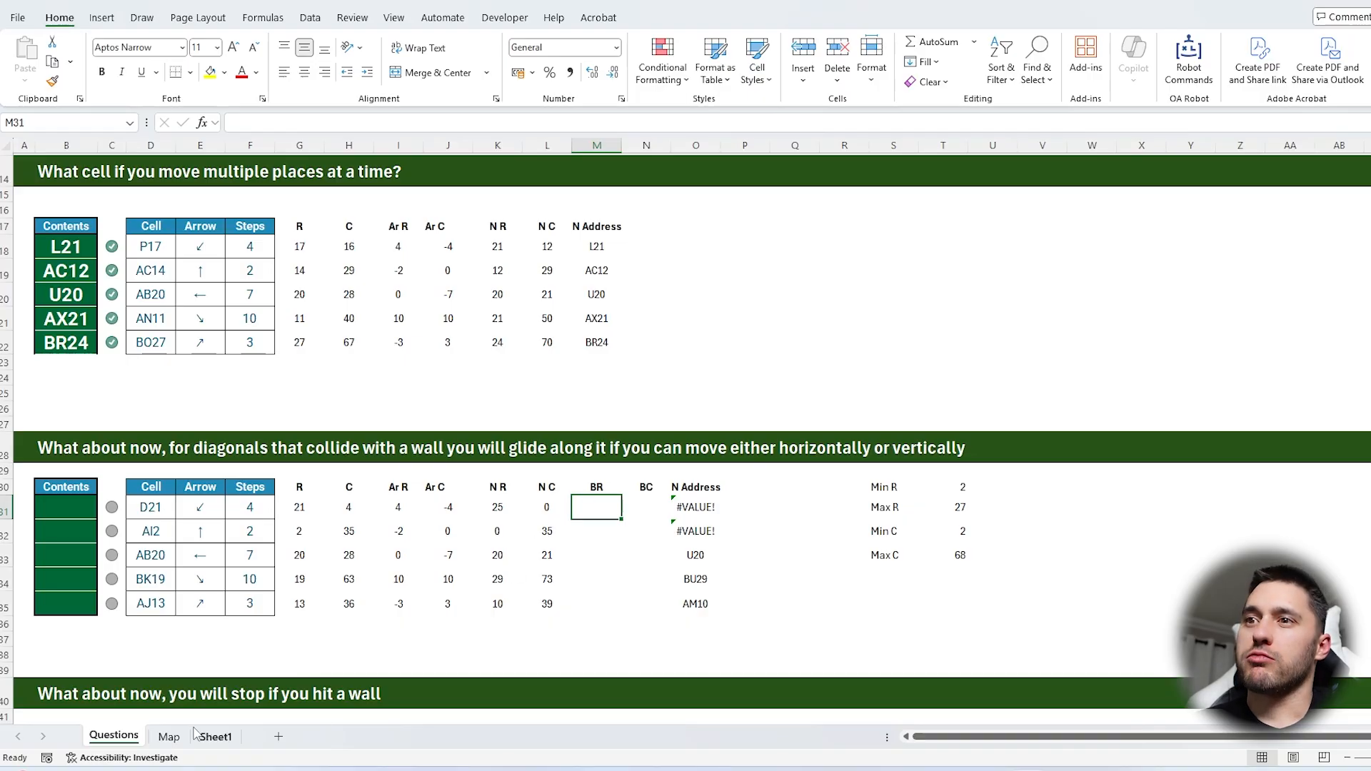
# Examine the map's first and last columns along row 3 to see where moves must stop
pyautogui.click(169, 737)
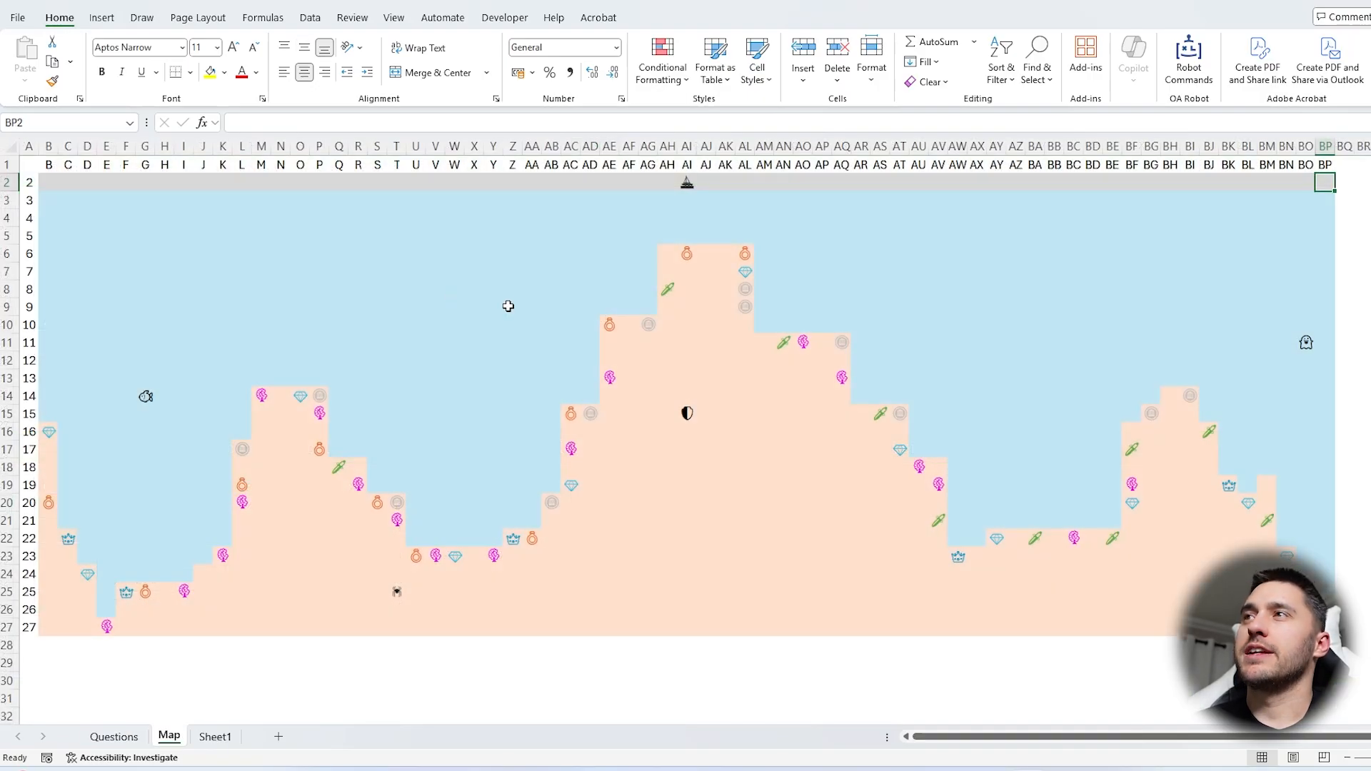
pyautogui.click(44, 201)
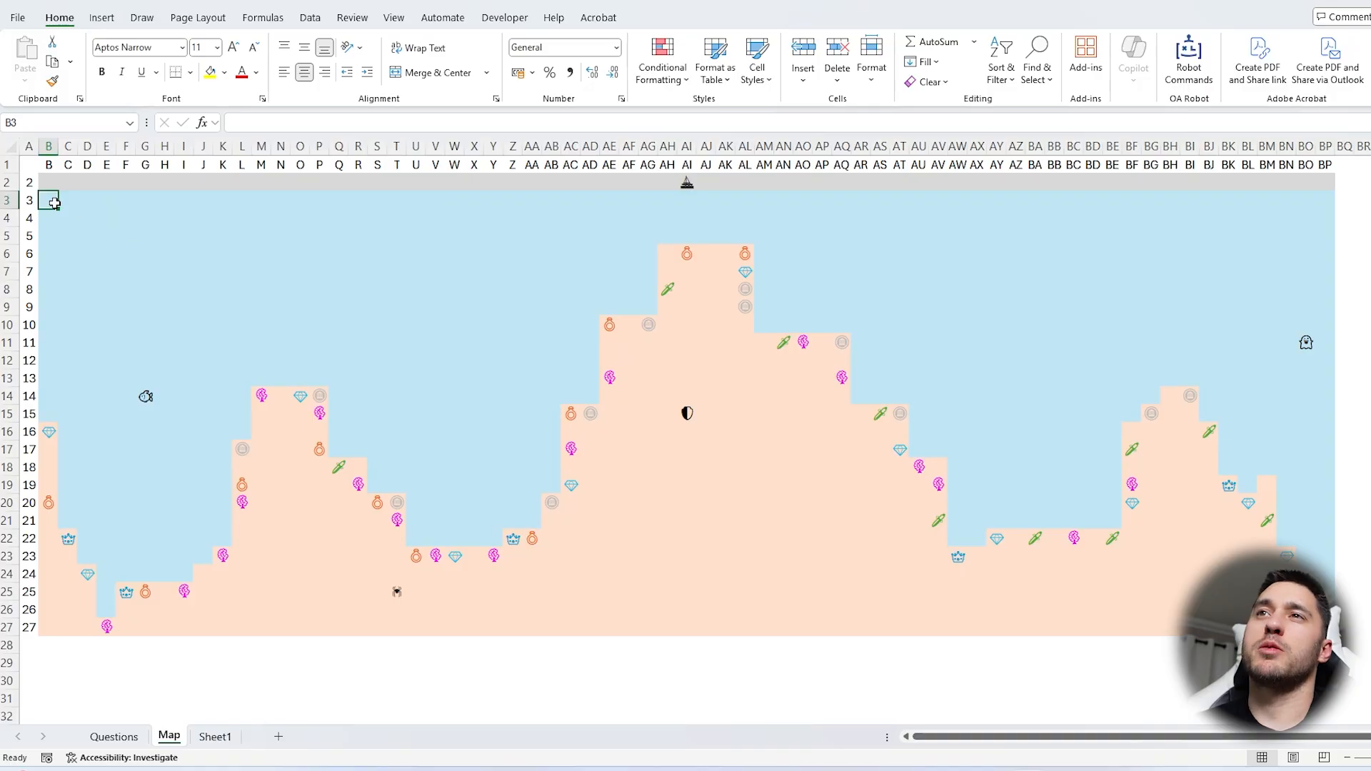
pyautogui.click(32, 200)
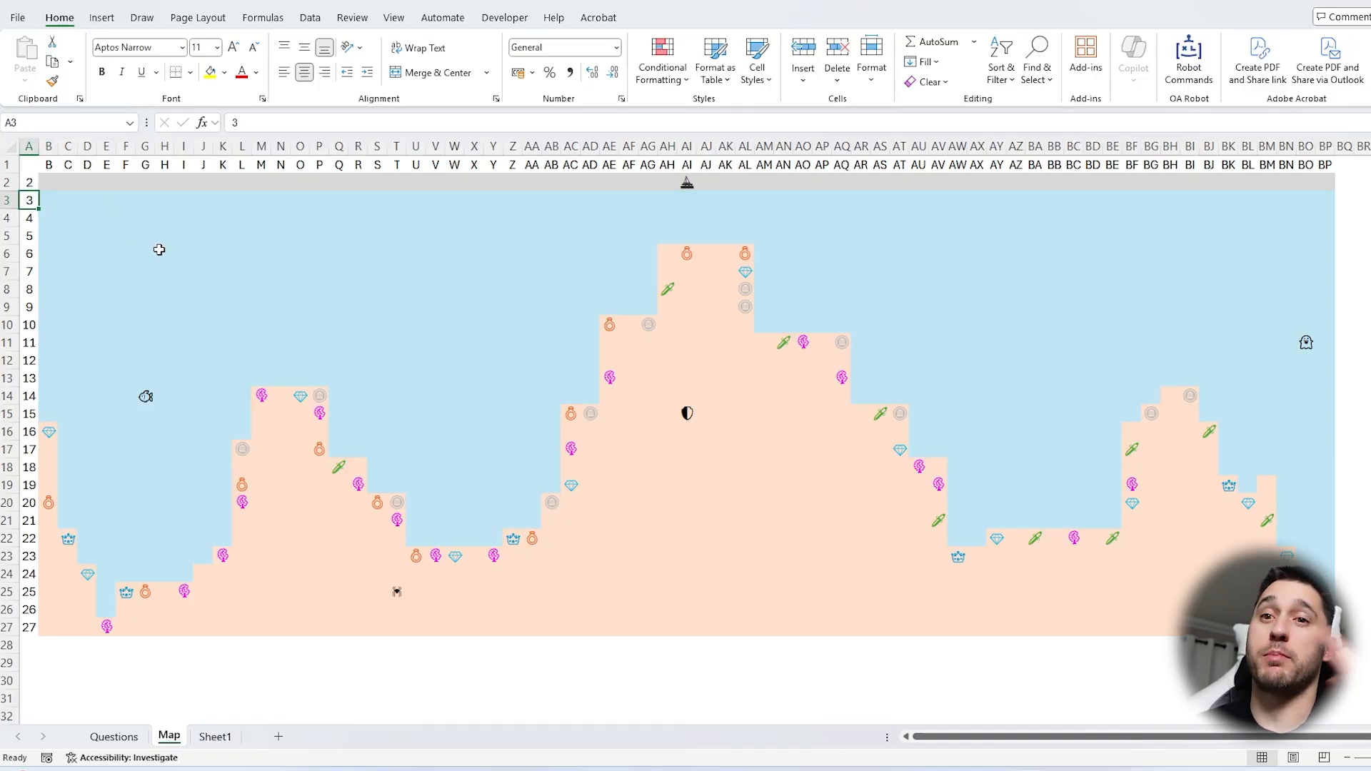
pyautogui.click(48, 203)
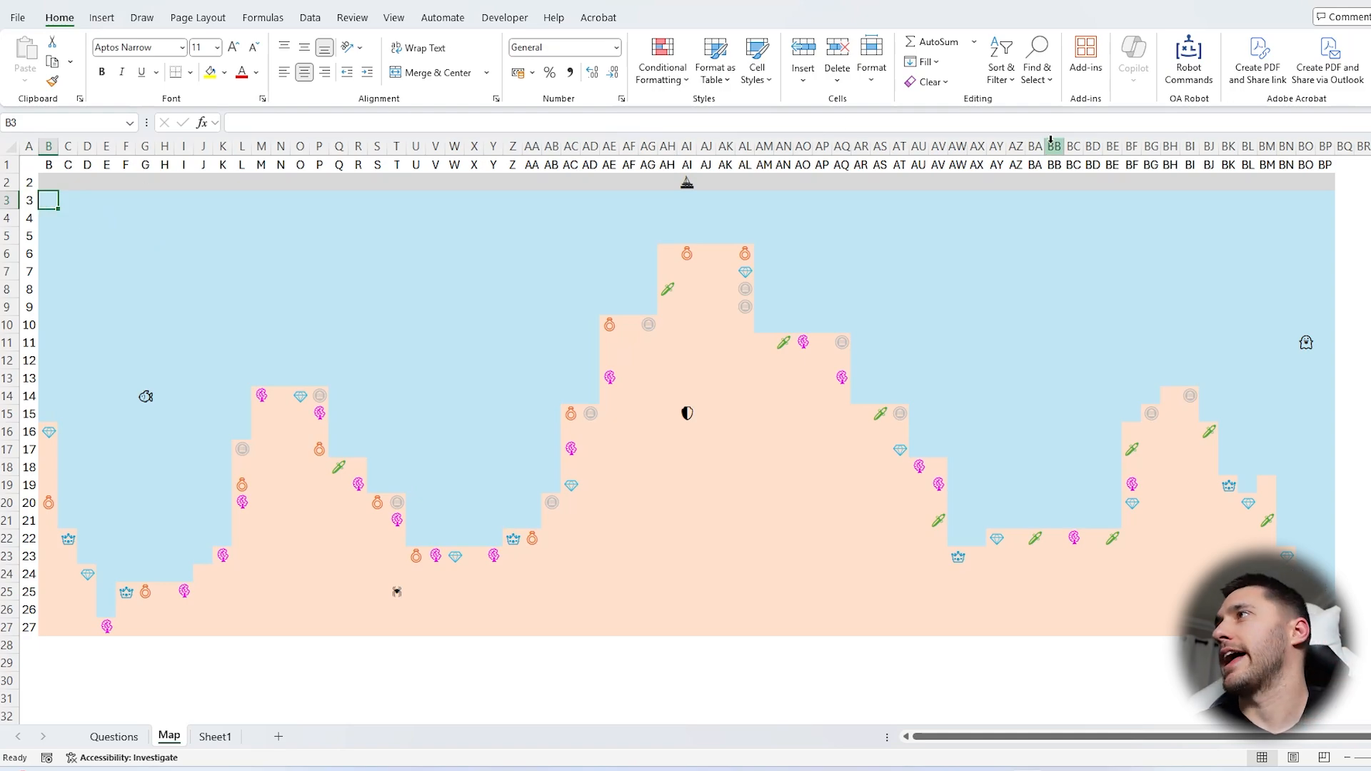
pyautogui.click(1323, 206)
pyautogui.click(115, 736)
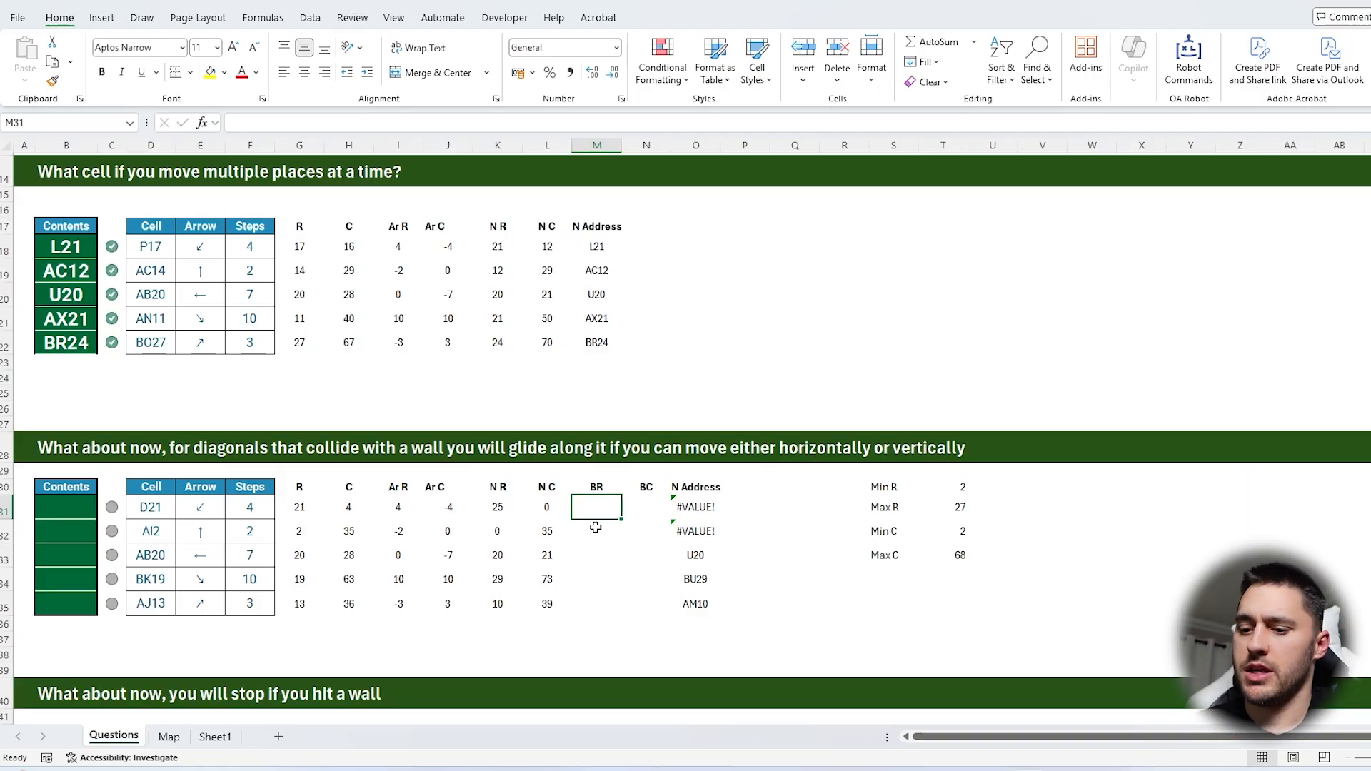
# Begin the BR formula in M31 with =MIN(T31,K31) to cap the new row at Max R
pyautogui.write('=m')
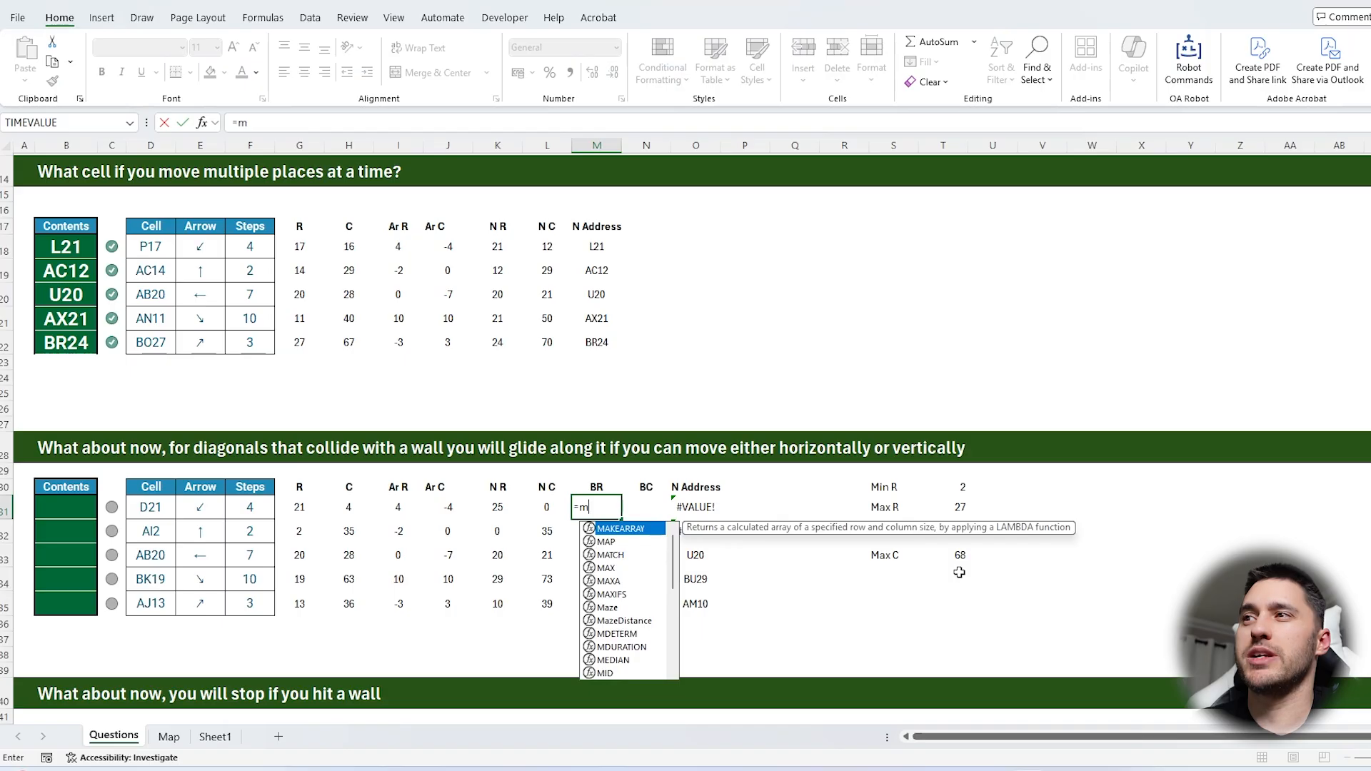
pyautogui.write('in(')
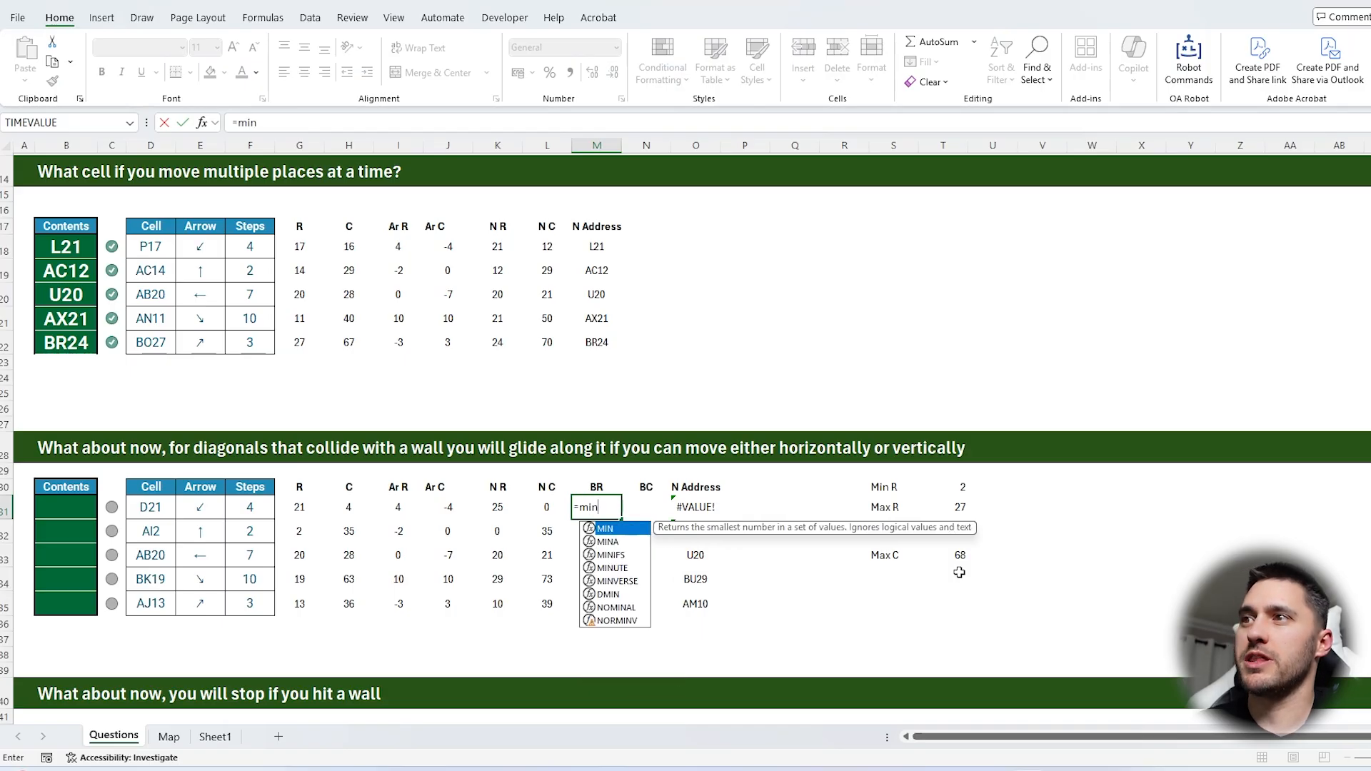
pyautogui.click(950, 507)
pyautogui.write(',')
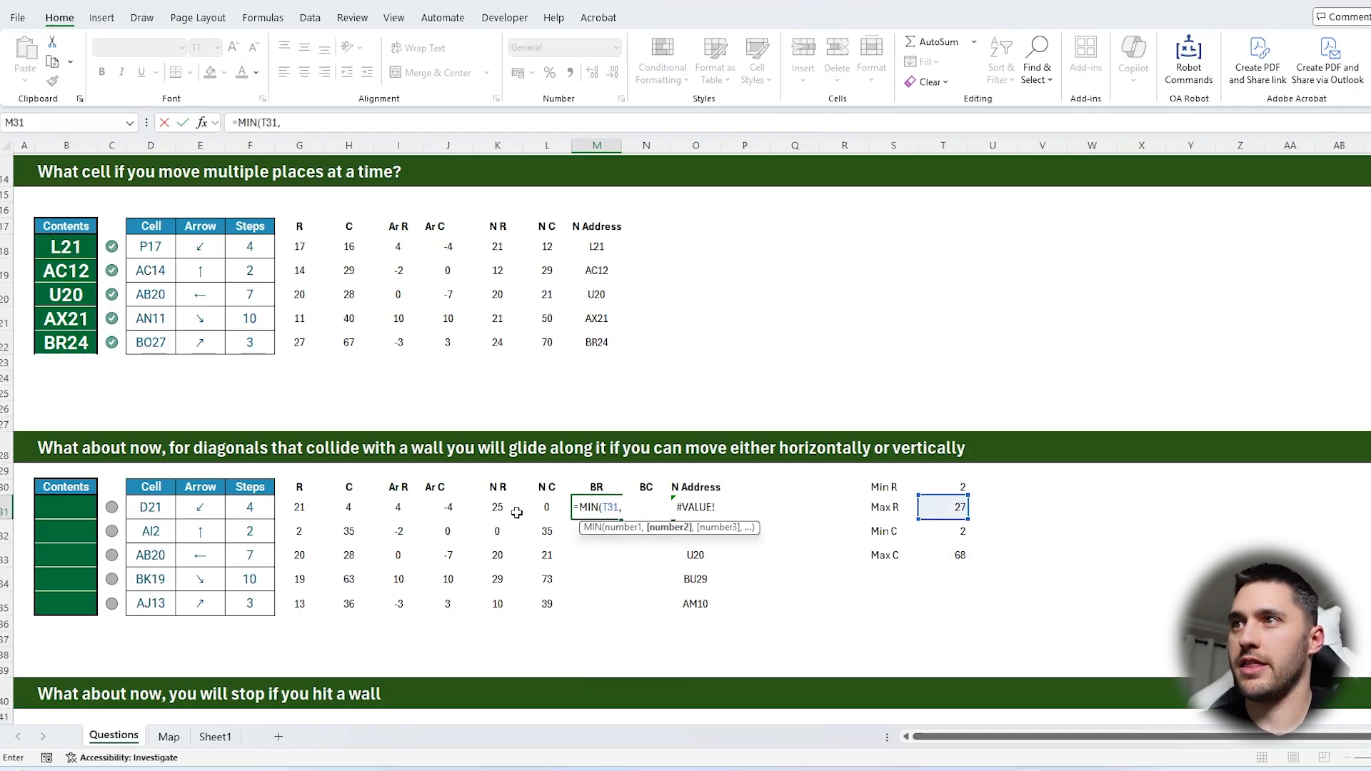
pyautogui.click(499, 509)
pyautogui.write(')')
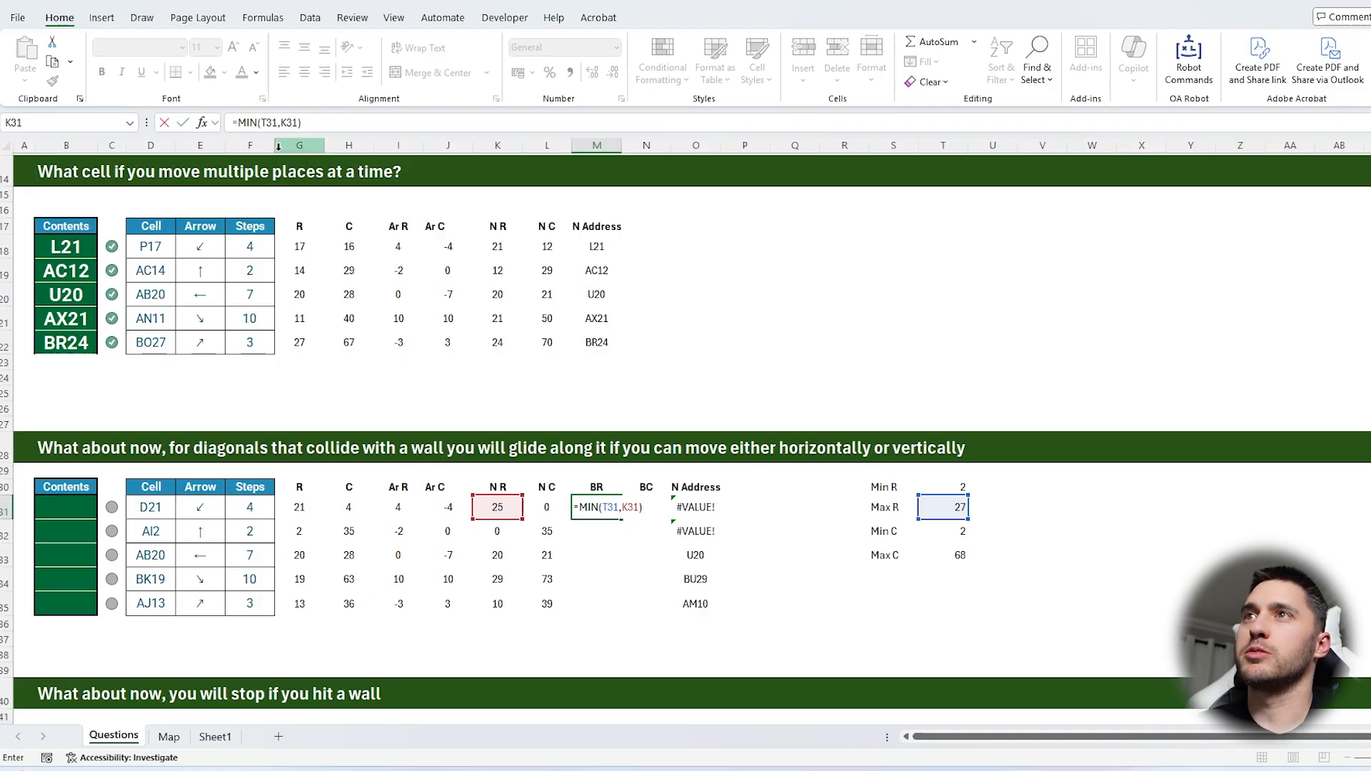
# Wrap the M31 formula in MAX with Min R, giving =MAX(T30,MIN(T31,K31))
pyautogui.click(242, 125)
pyautogui.write('MAX(')
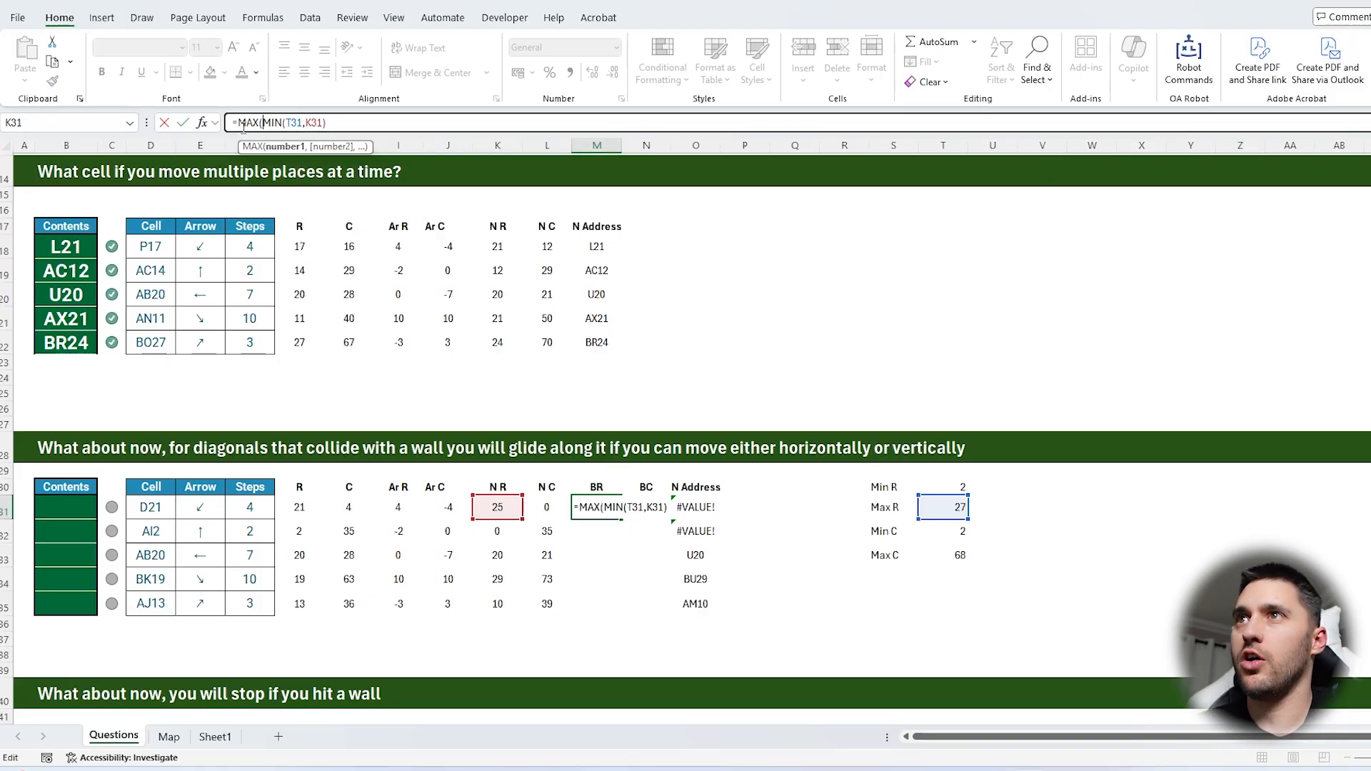
pyautogui.click(964, 487)
pyautogui.write(',')
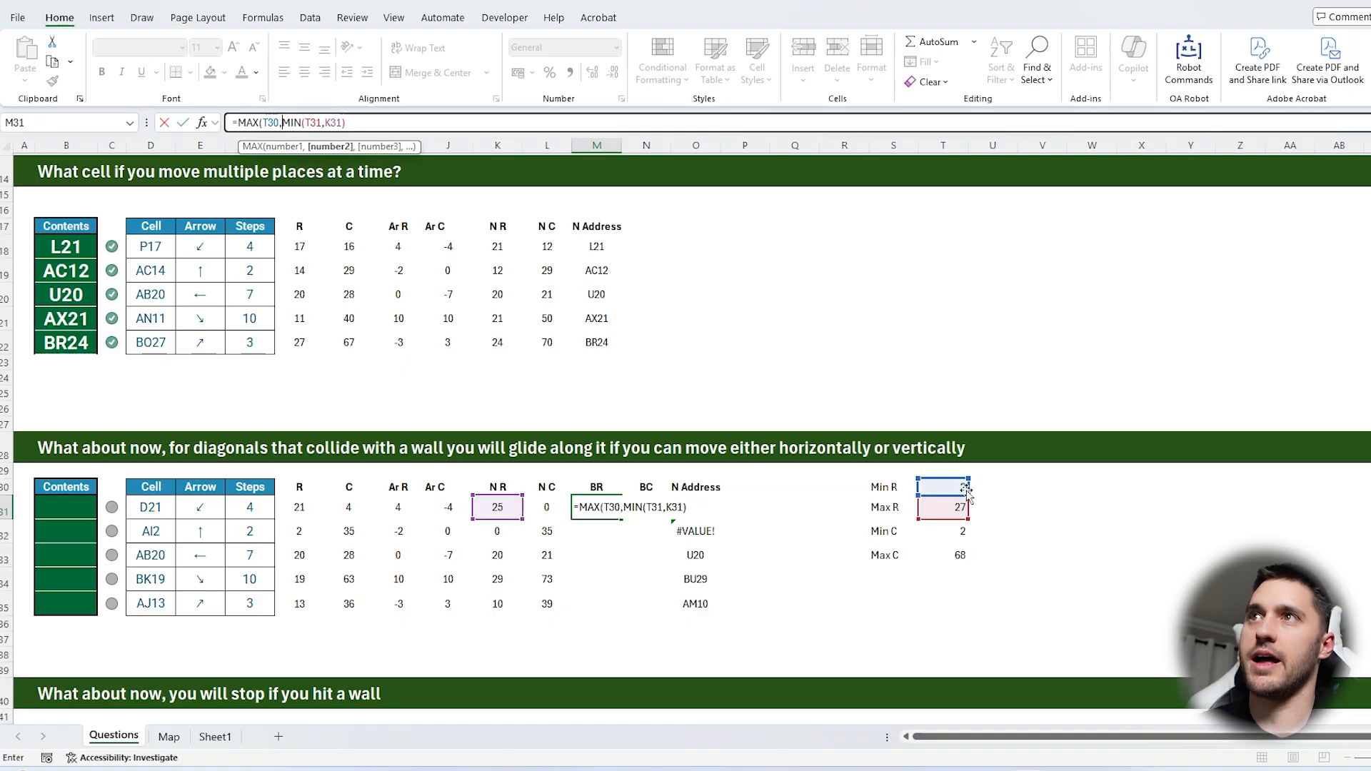
pyautogui.press('Return')
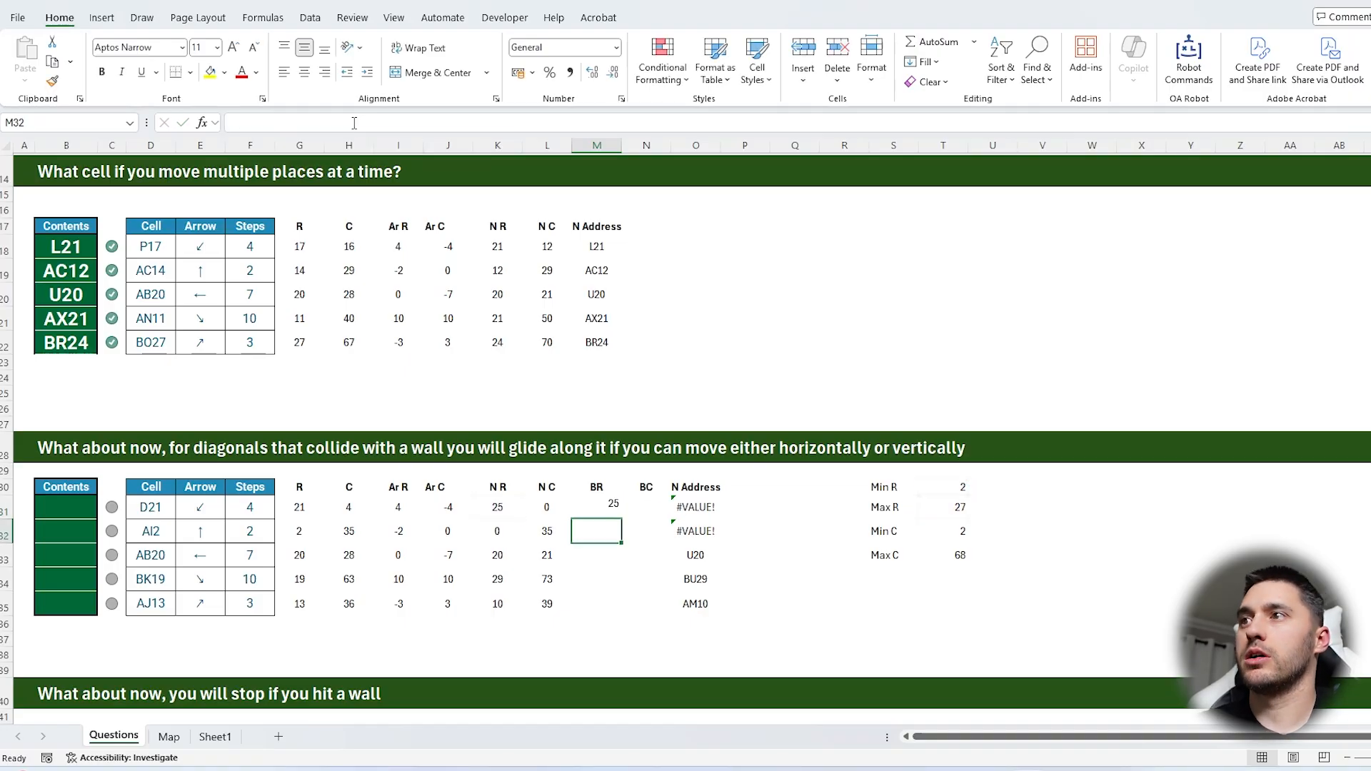
# Copy the BR formula into N31 and repoint its limits to Min C and Max C, giving =MAX(T32,MIN(T33,L31))
pyautogui.click(505, 509)
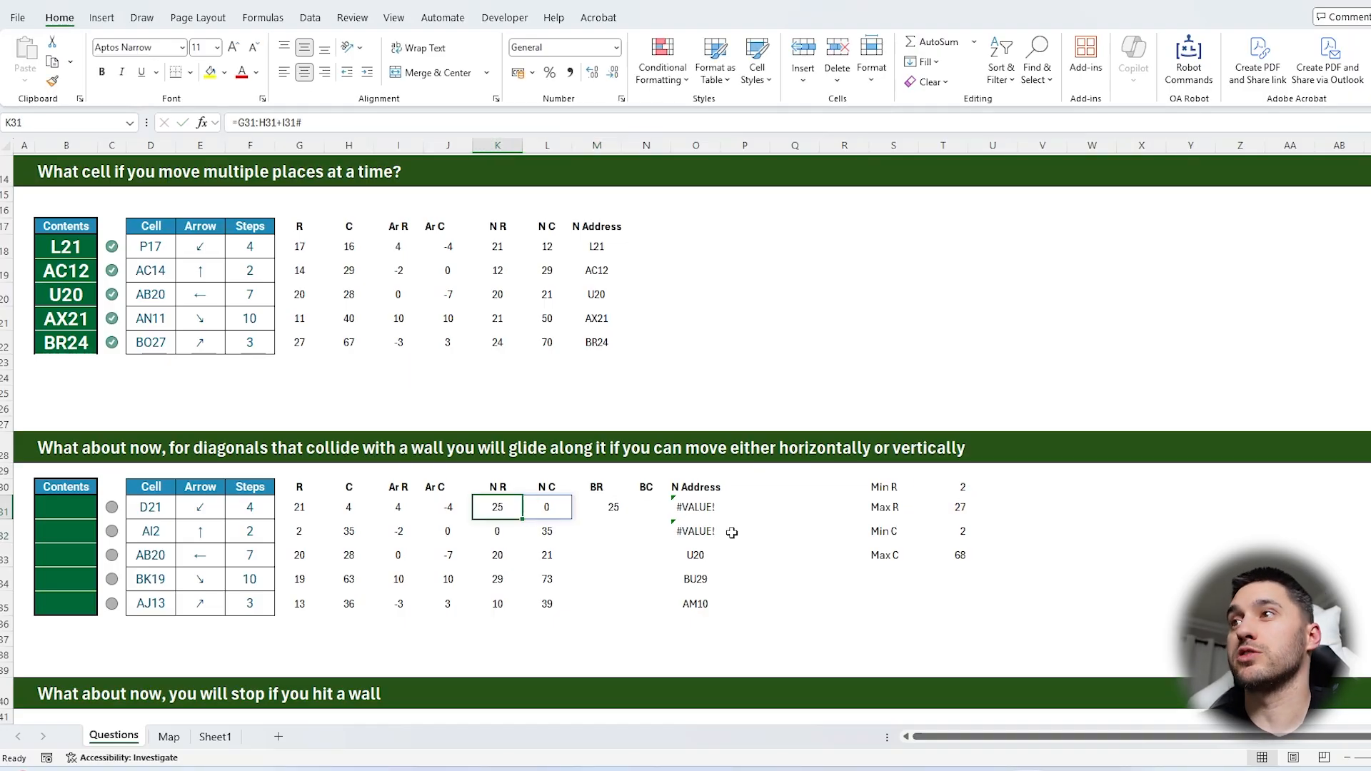
pyautogui.click(605, 502)
pyautogui.moveTo(621, 519); pyautogui.dragTo(651, 511)
pyautogui.click(652, 510)
pyautogui.press('F2')
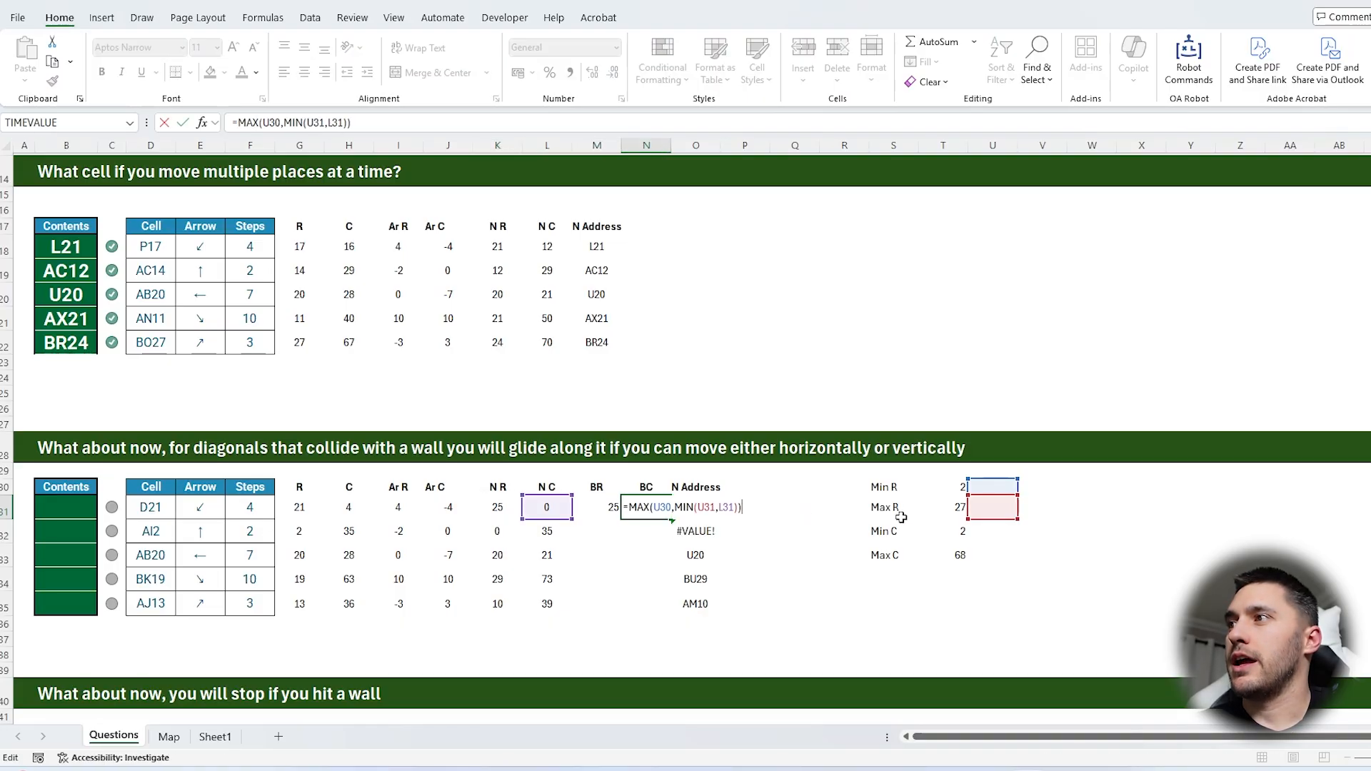
pyautogui.moveTo(986, 514); pyautogui.dragTo(936, 563)
pyautogui.moveTo(1005, 490); pyautogui.dragTo(955, 535)
pyautogui.press('Return')
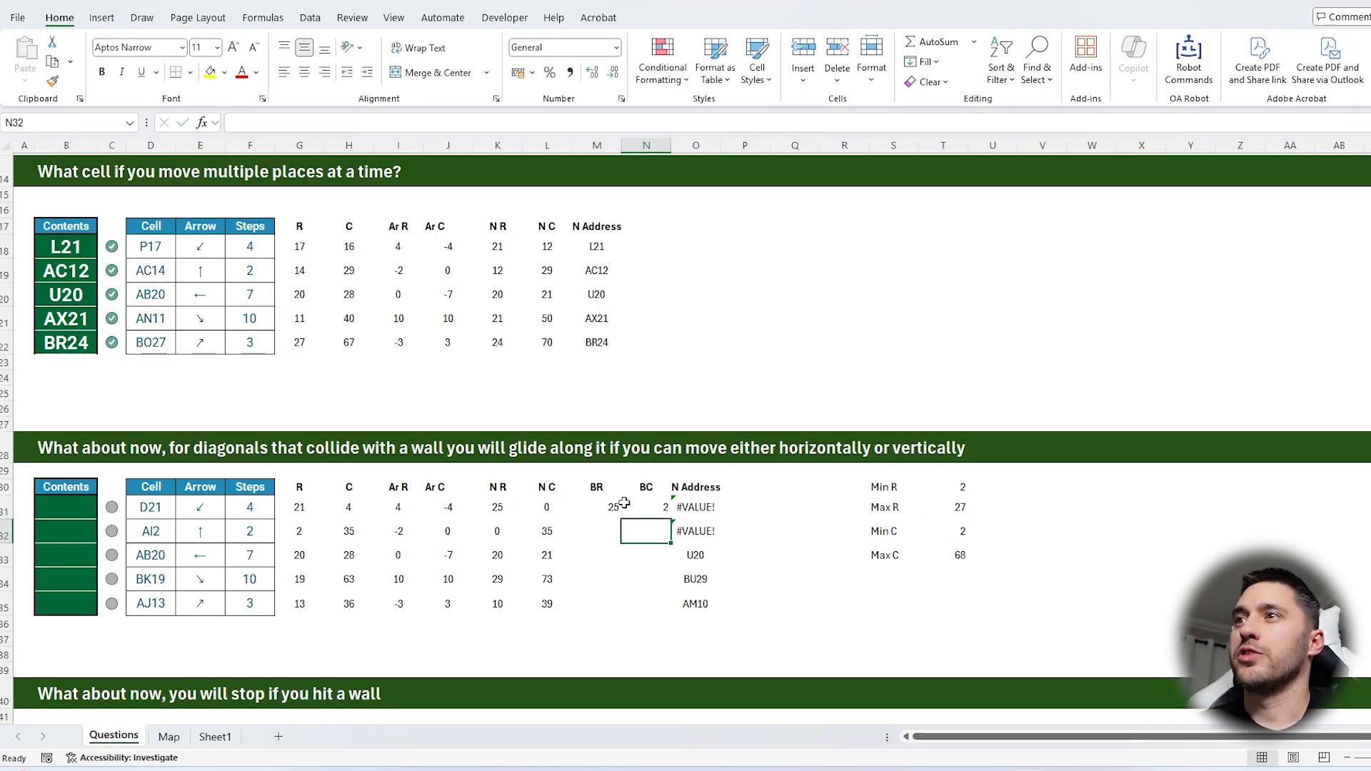
# Repoint the N Address formula in O31 to the bounded row and column in M31 and N31
pyautogui.click(546, 507)
pyautogui.click(633, 519)
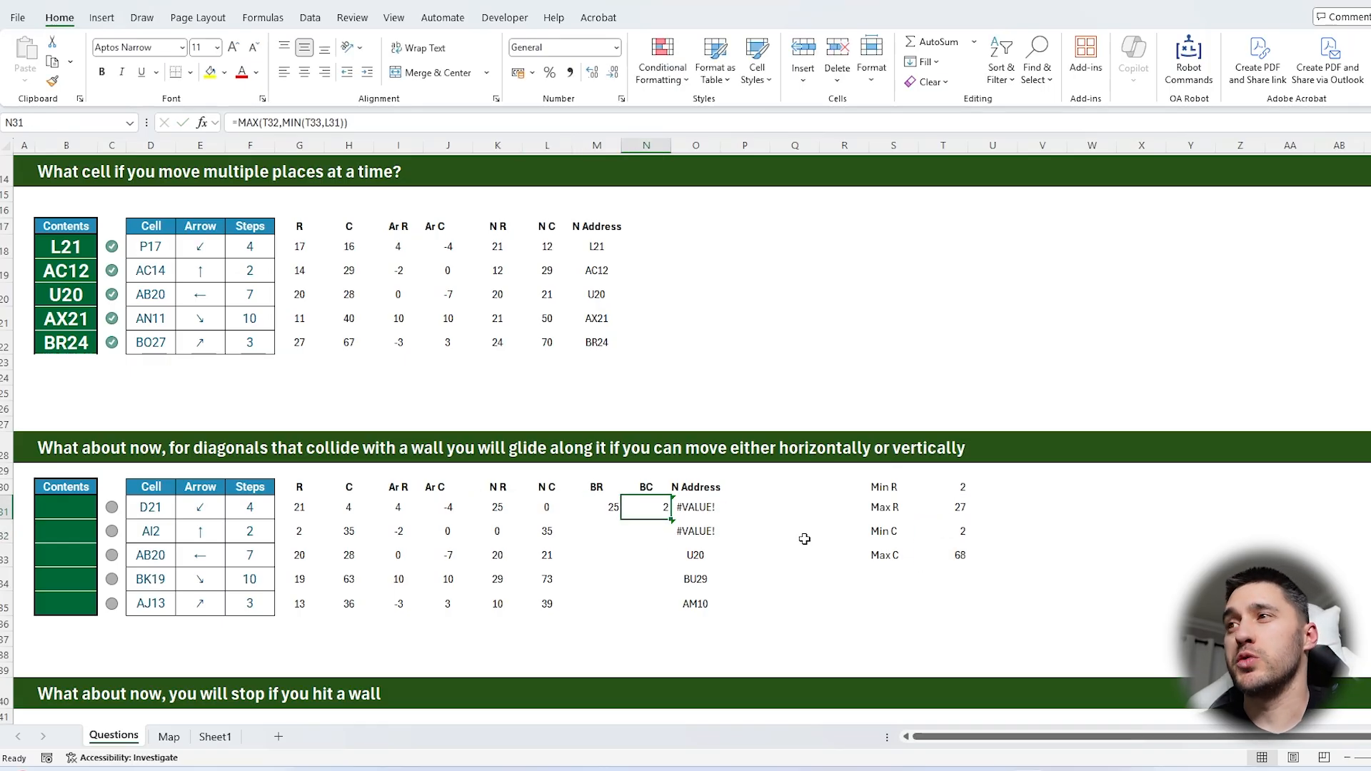
pyautogui.click(700, 509)
pyautogui.press('F2')
pyautogui.moveTo(566, 519); pyautogui.dragTo(636, 517)
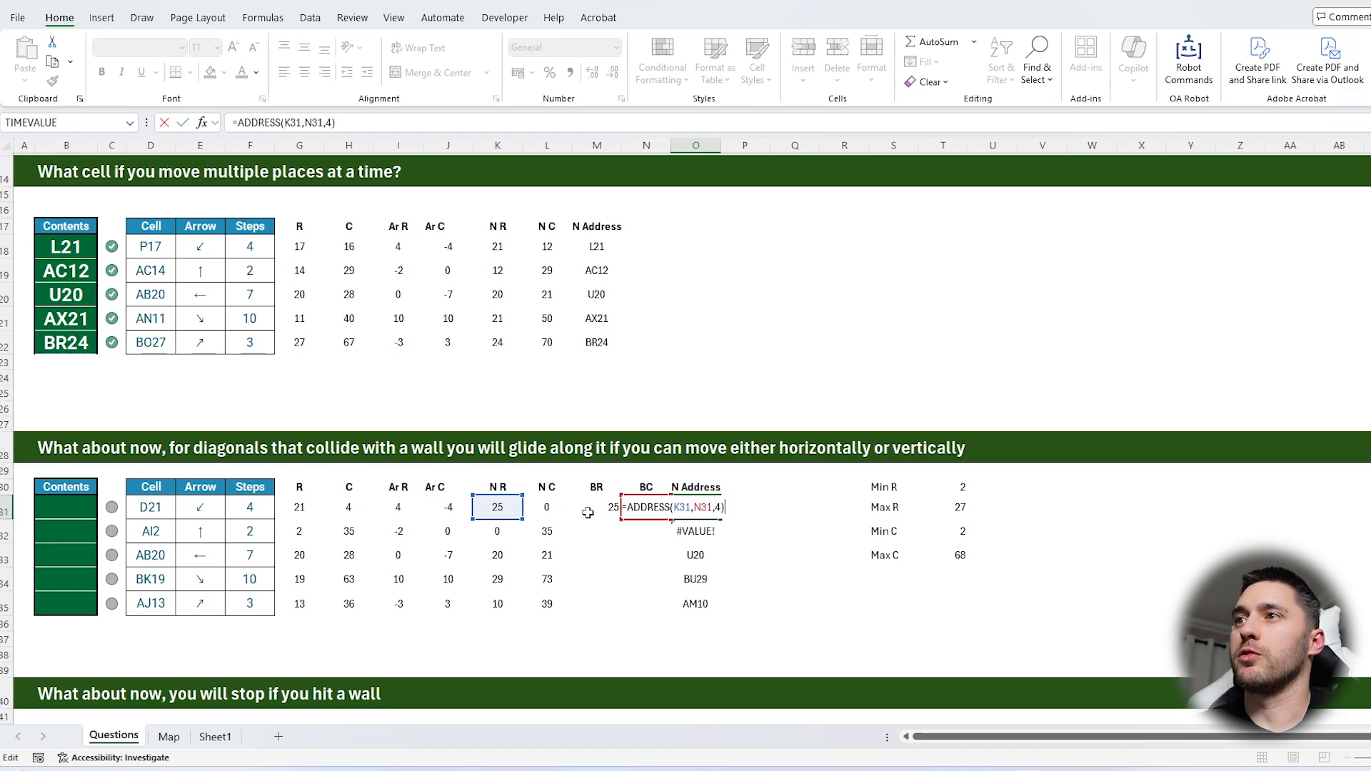
pyautogui.moveTo(507, 510); pyautogui.dragTo(604, 510)
pyautogui.press('Return')
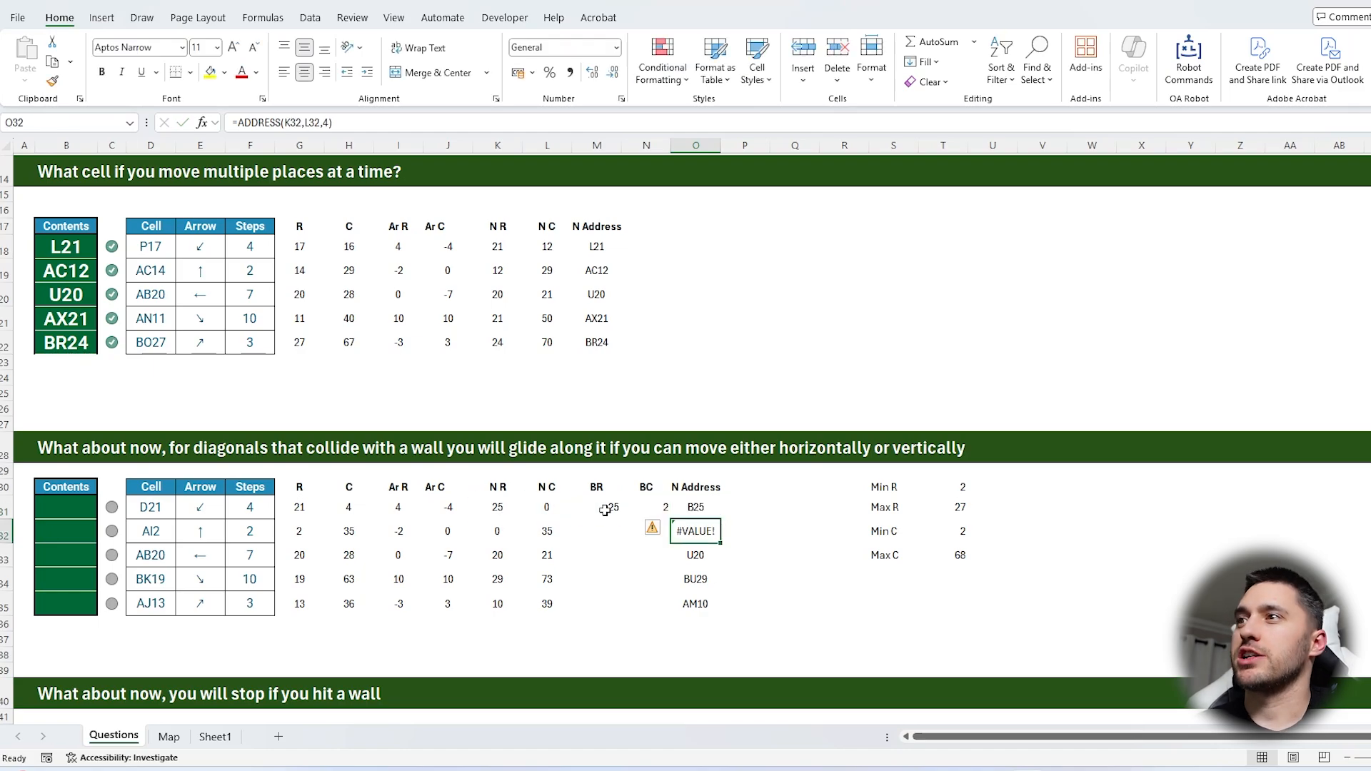
# Trace the four-step down-left move from D21 on the map, gliding along the wall, to check the address in O31
pyautogui.click(694, 506)
pyautogui.click(168, 736)
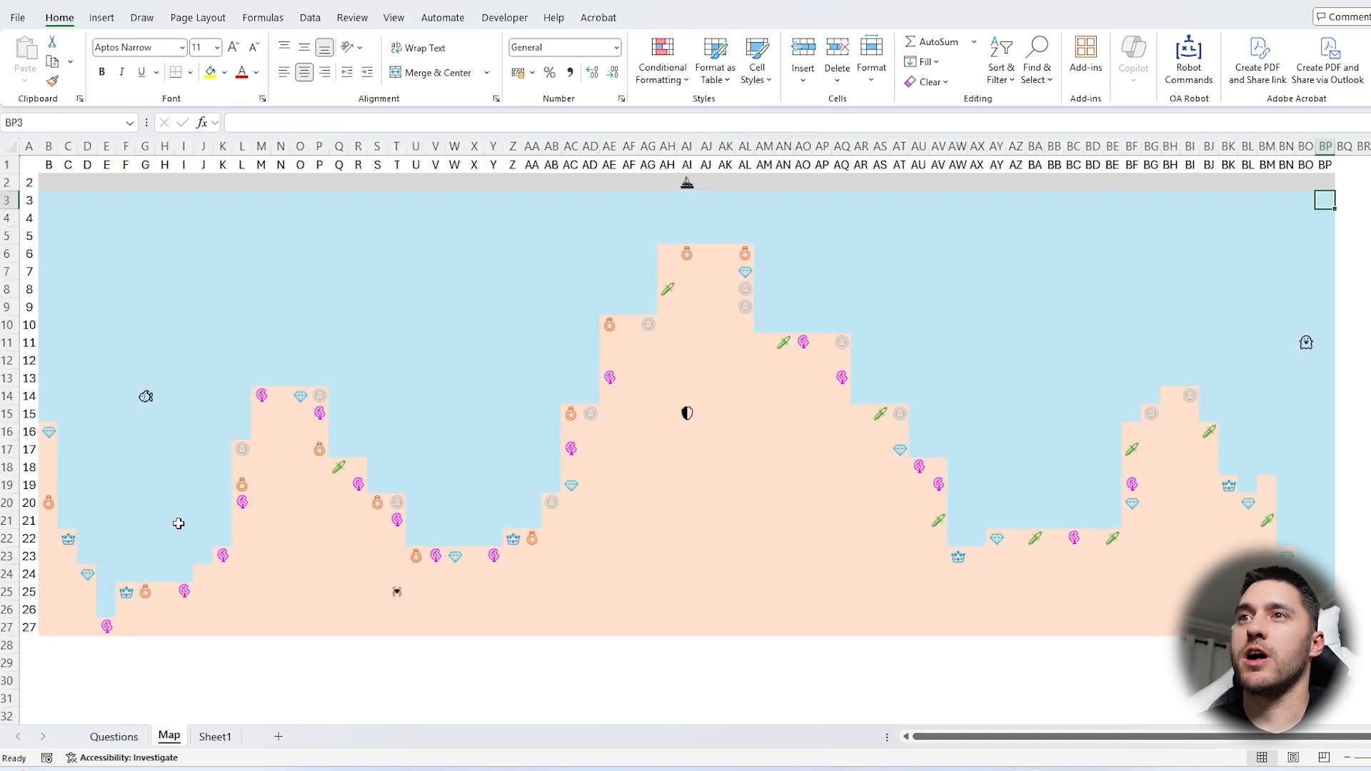
pyautogui.click(89, 147)
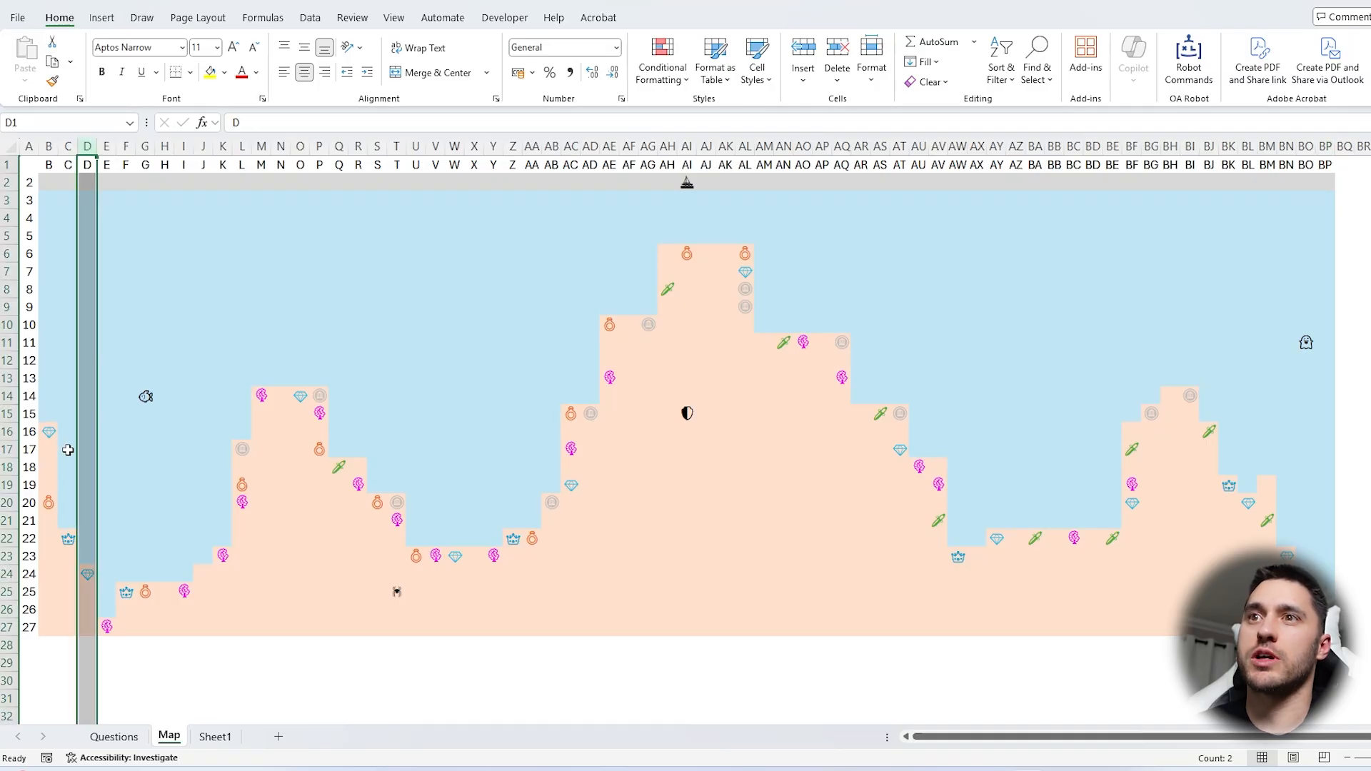
pyautogui.click(83, 522)
pyautogui.press('Down')
pyautogui.press('Left')
pyautogui.press('Down')
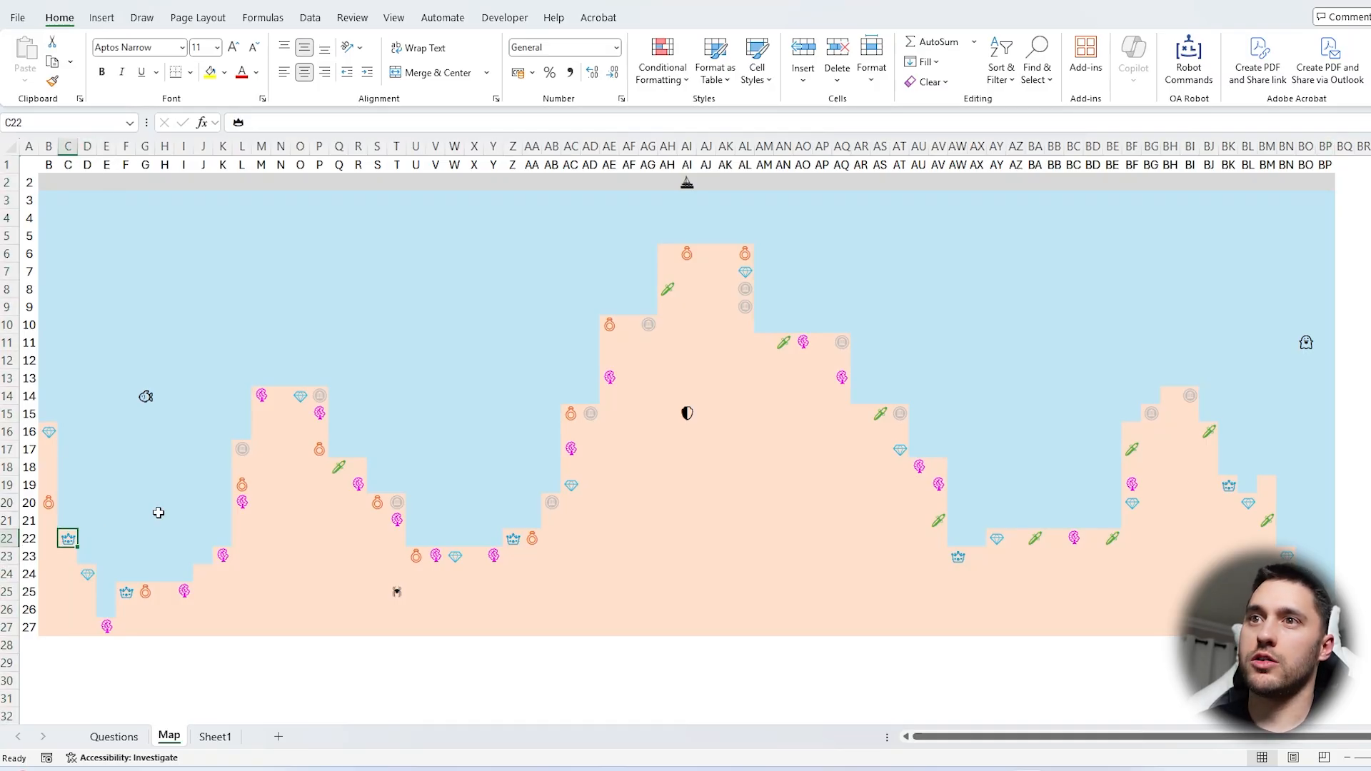
pyautogui.press('Left')
pyautogui.press('Down')
pyautogui.press('Down')
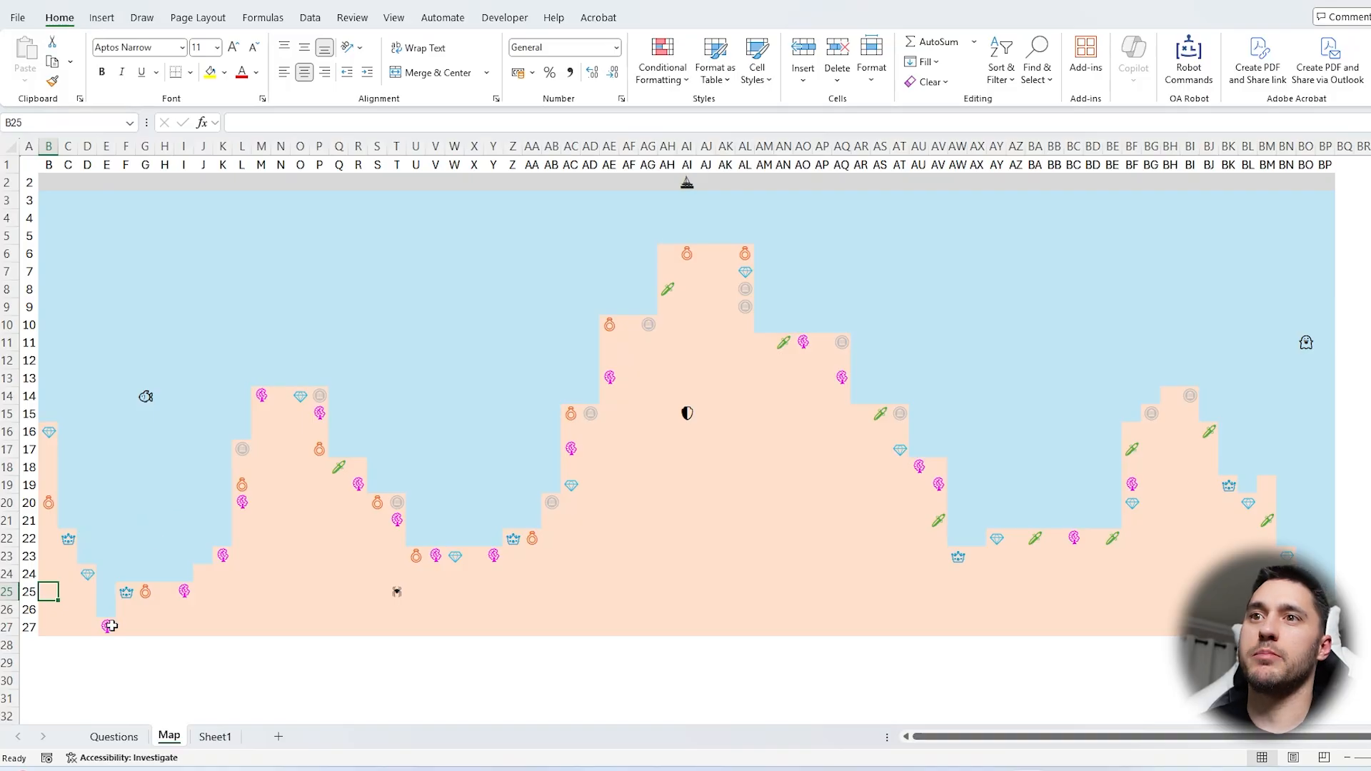
pyautogui.click(114, 736)
pyautogui.click(367, 123)
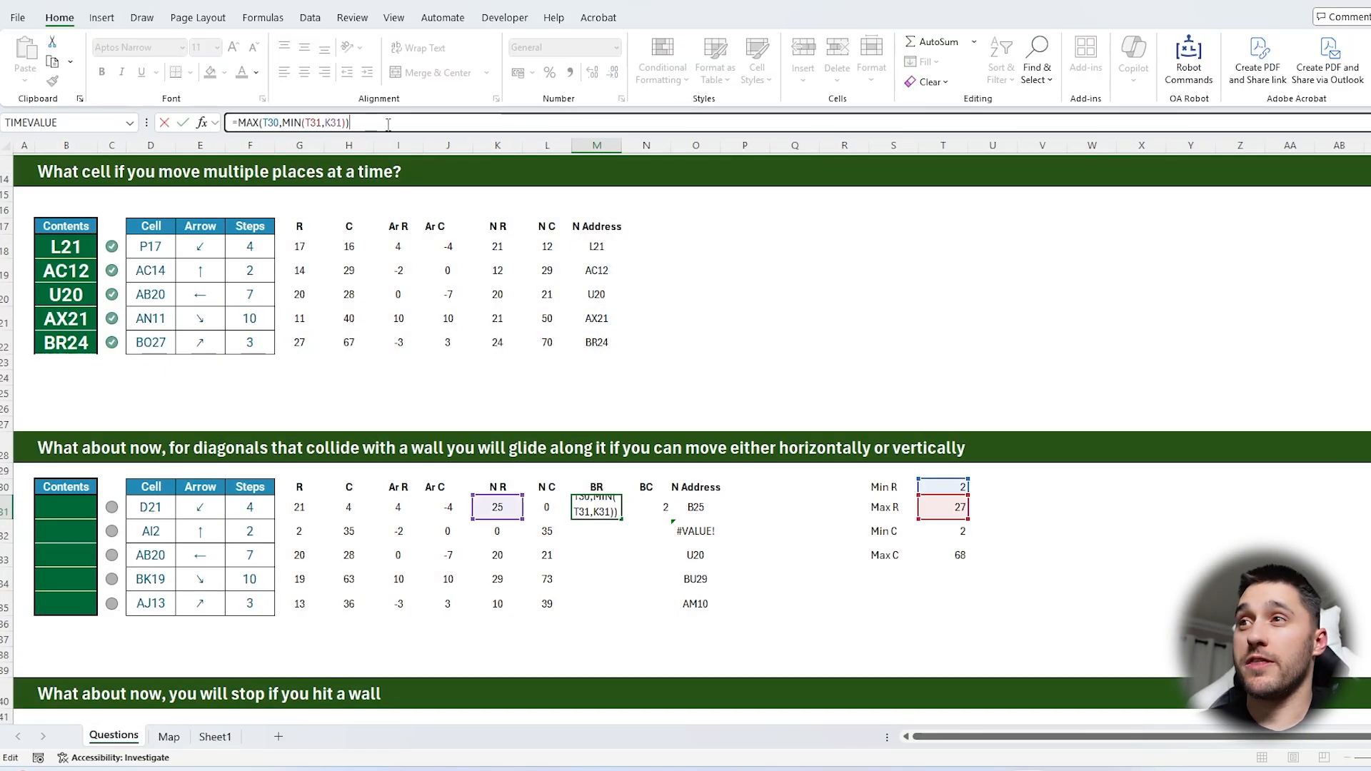
pyautogui.press('Escape')
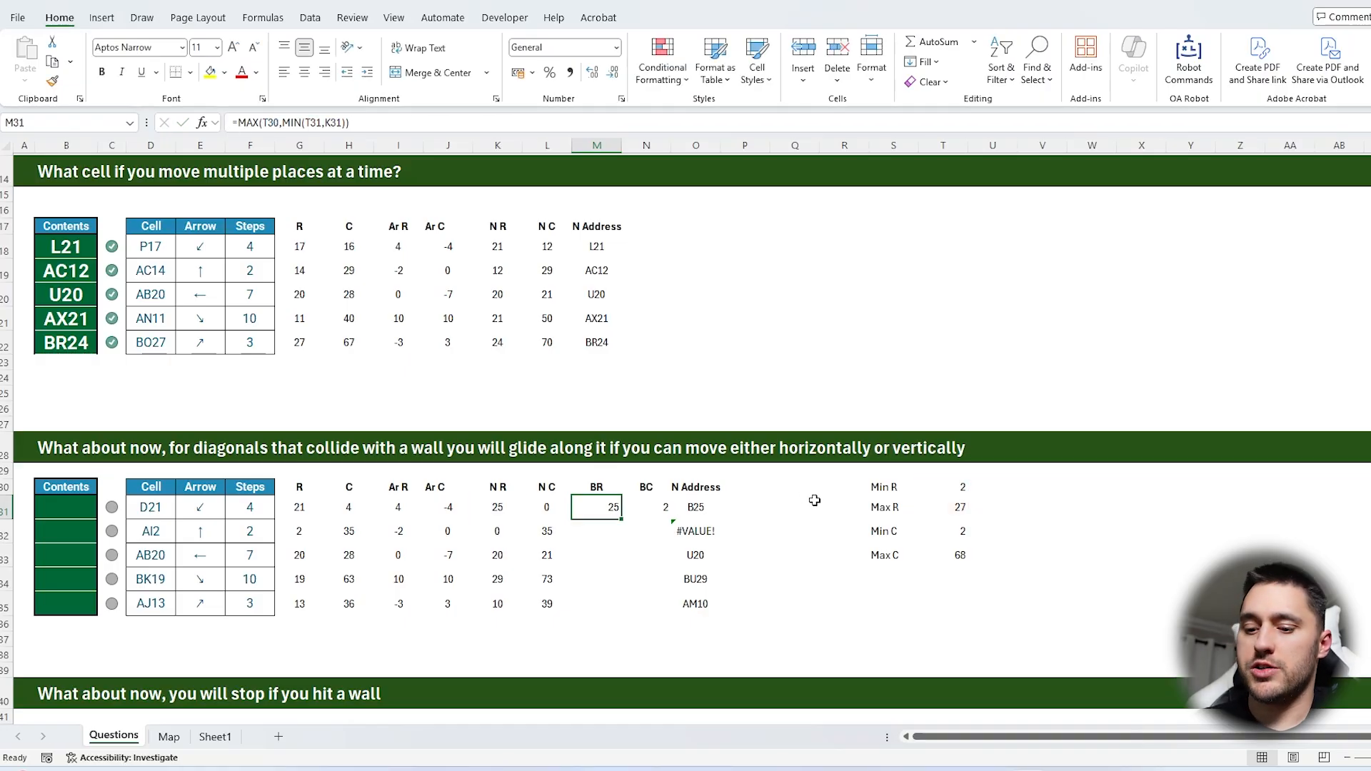
pyautogui.write('medi')
pyautogui.press('Escape')
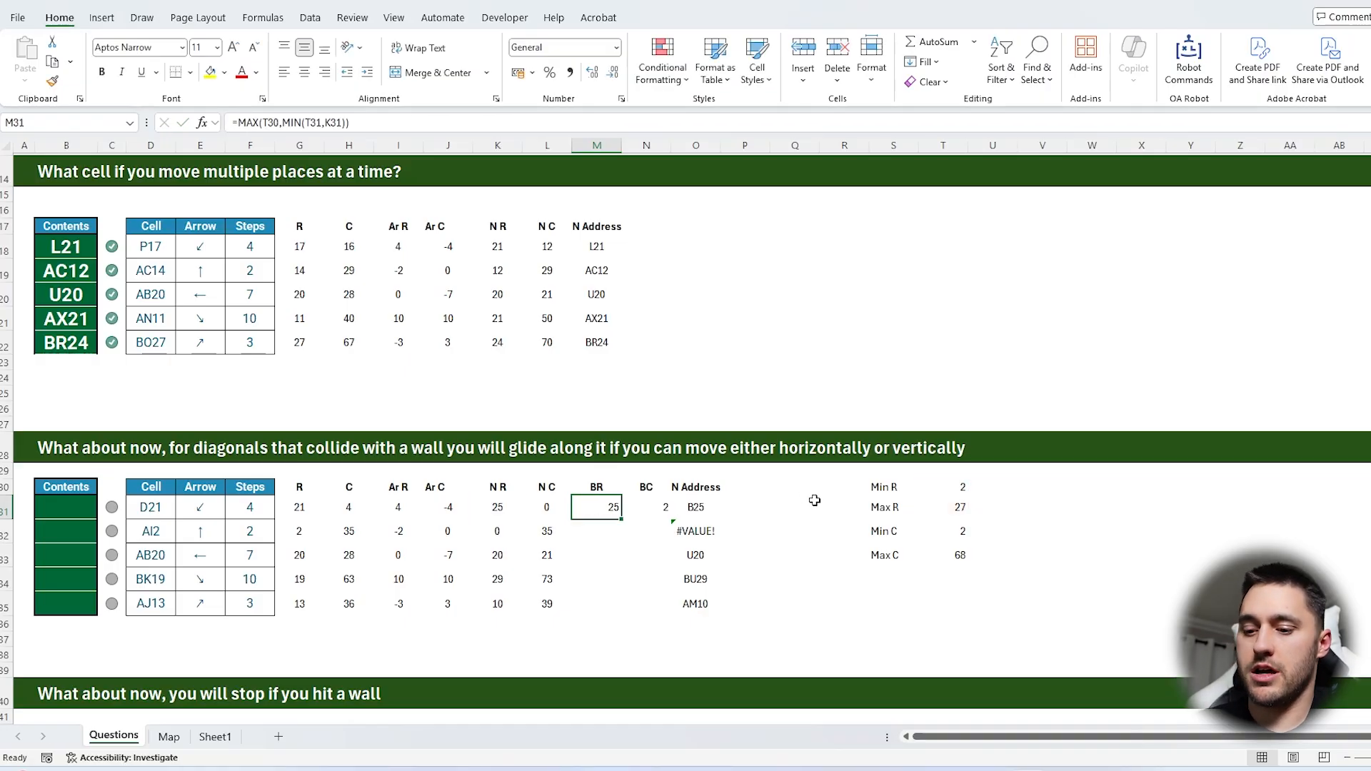
# Replace the BR formula in M31 with =MEDIAN(K31,T30:T31) to bound the new row between Min R and Max R
pyautogui.write('=medi')
pyautogui.press('Tab')
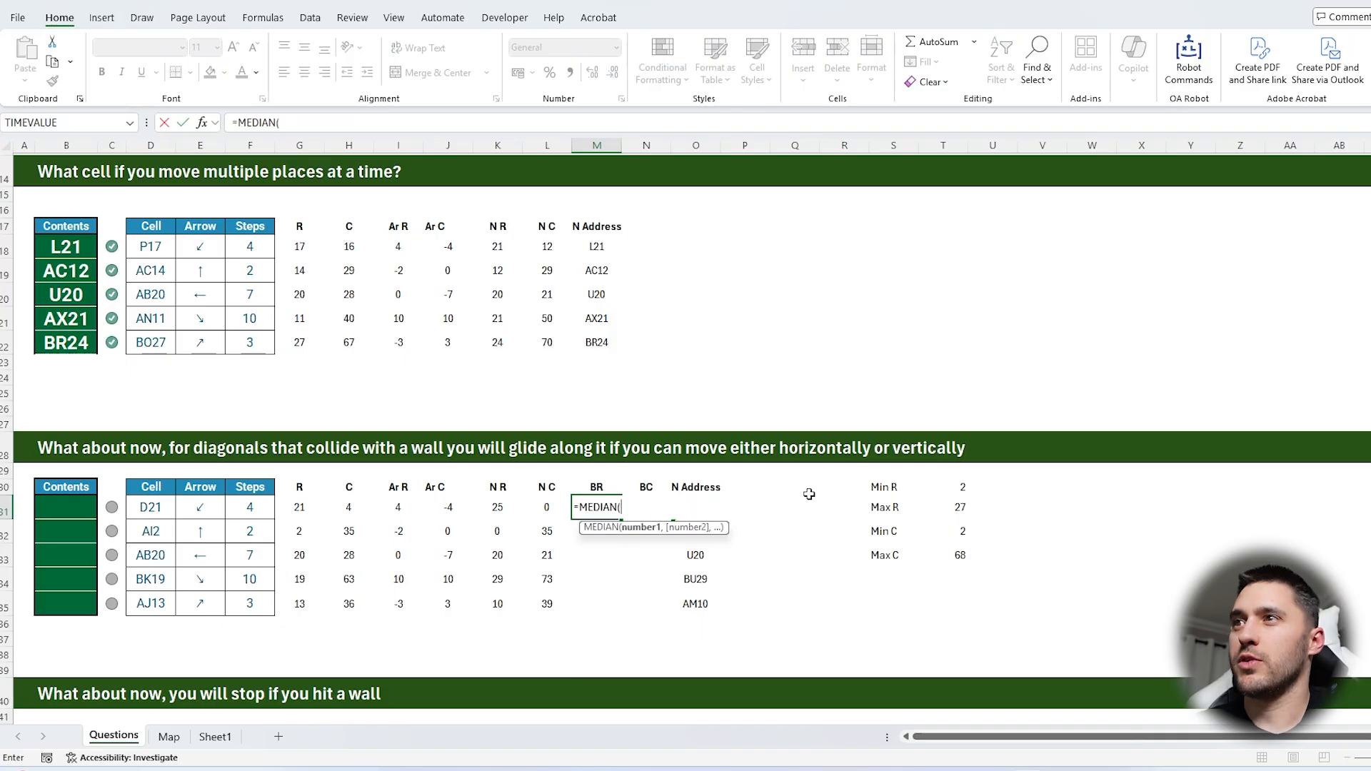
pyautogui.click(508, 504)
pyautogui.write(',')
pyautogui.moveTo(951, 483); pyautogui.dragTo(952, 502)
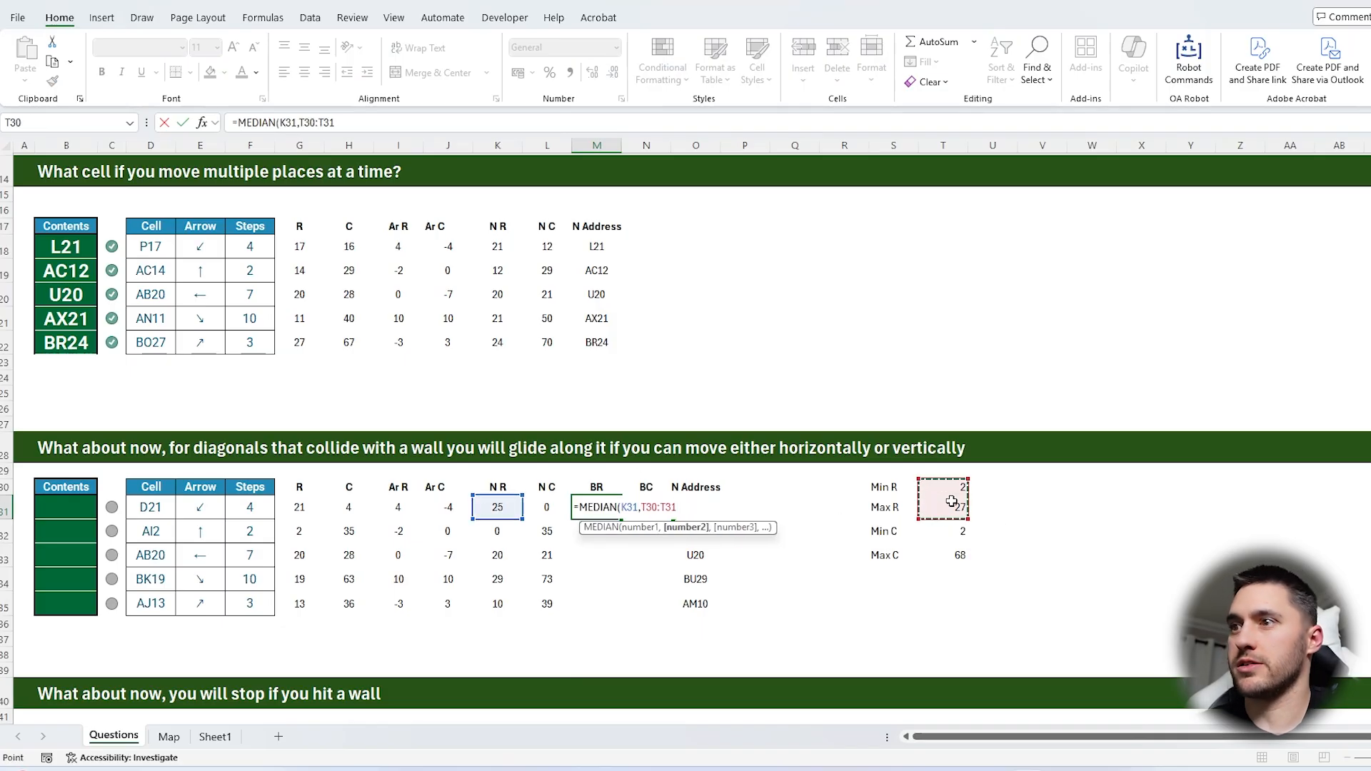
pyautogui.press('Return')
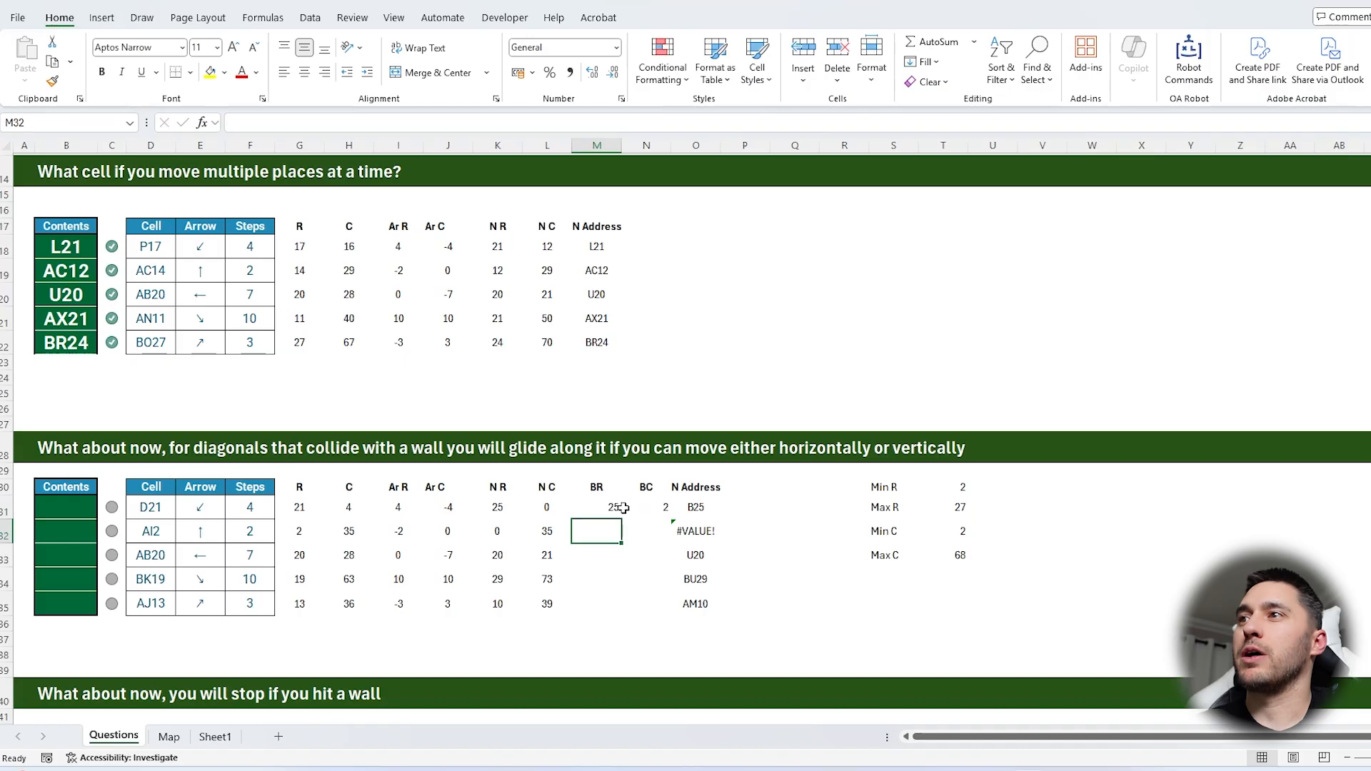
# Copy the MEDIAN formula into N31 and repoint its limits to Min C and Max C, giving =MEDIAN(L31,T32:T33)
pyautogui.click(621, 507)
pyautogui.moveTo(621, 518); pyautogui.dragTo(668, 519)
pyautogui.doubleClick(646, 507)
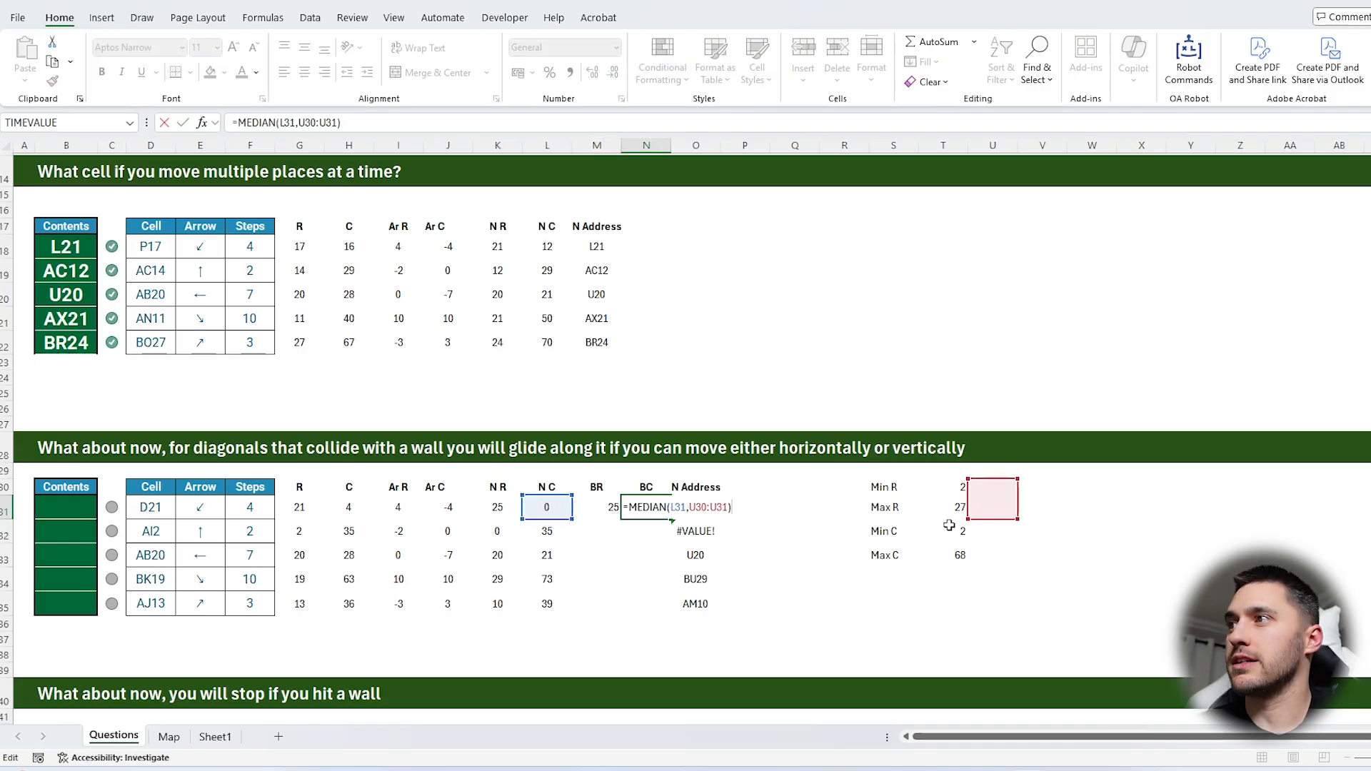
pyautogui.moveTo(949, 526); pyautogui.dragTo(957, 554)
pyautogui.press('Return')
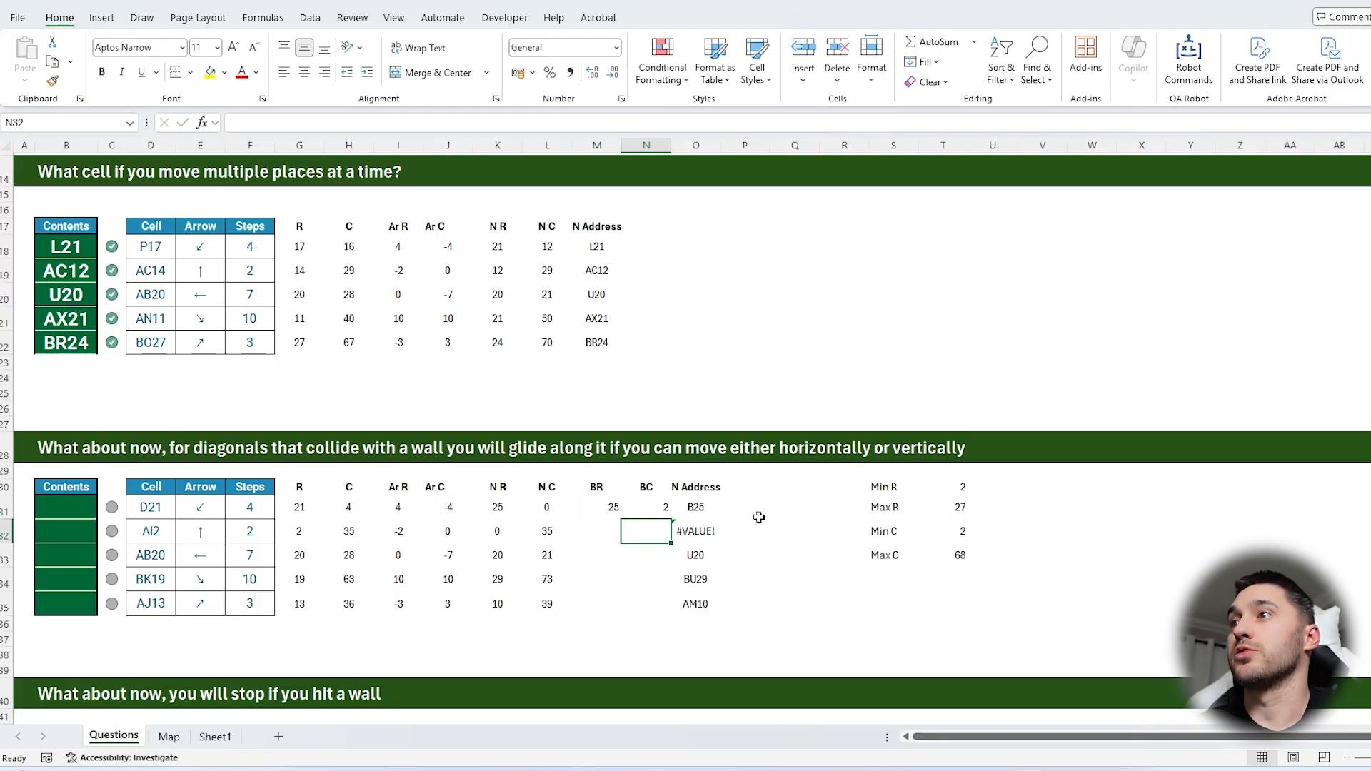
pyautogui.click(654, 504)
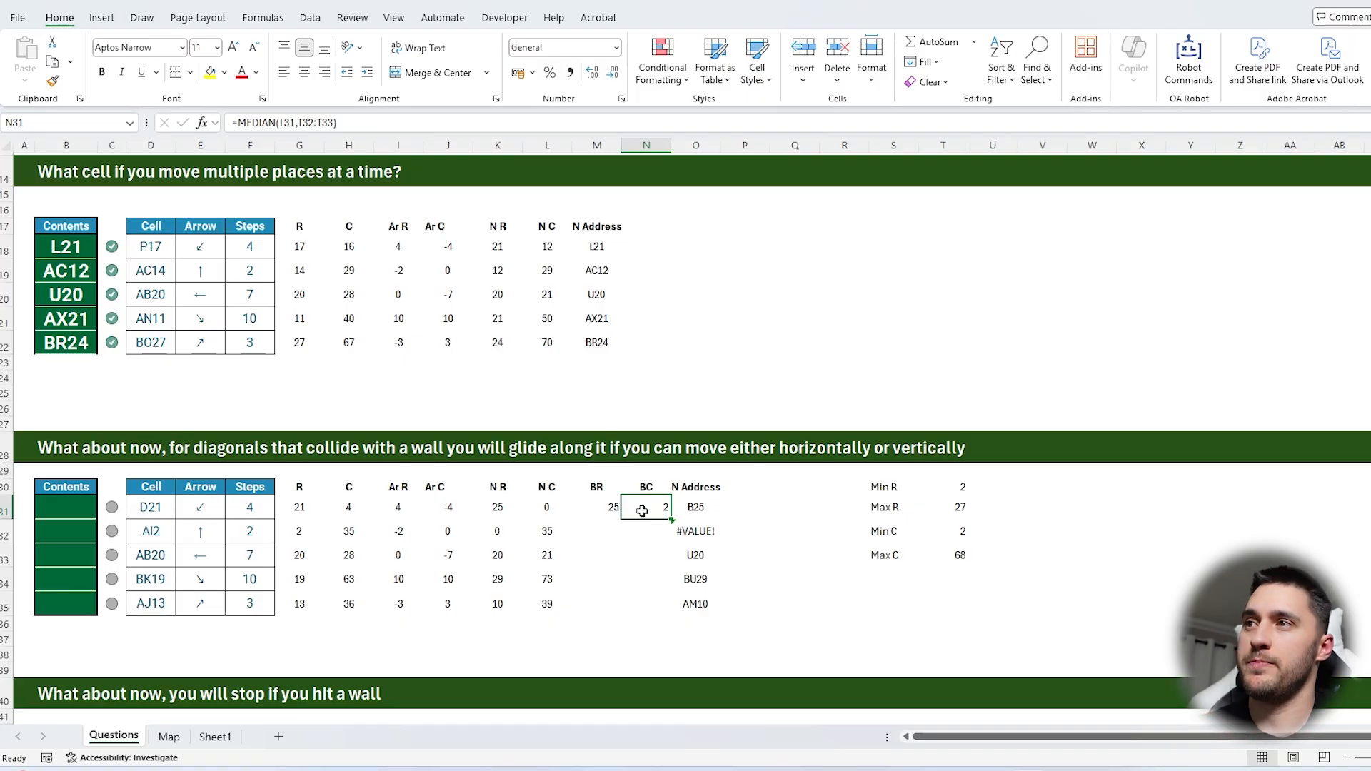
# Make the limit ranges absolute in the MEDIAN formulas, $T$30:$T$31 in M31 and $T$32:$T$33 in N31
pyautogui.click(596, 508)
pyautogui.click(310, 122)
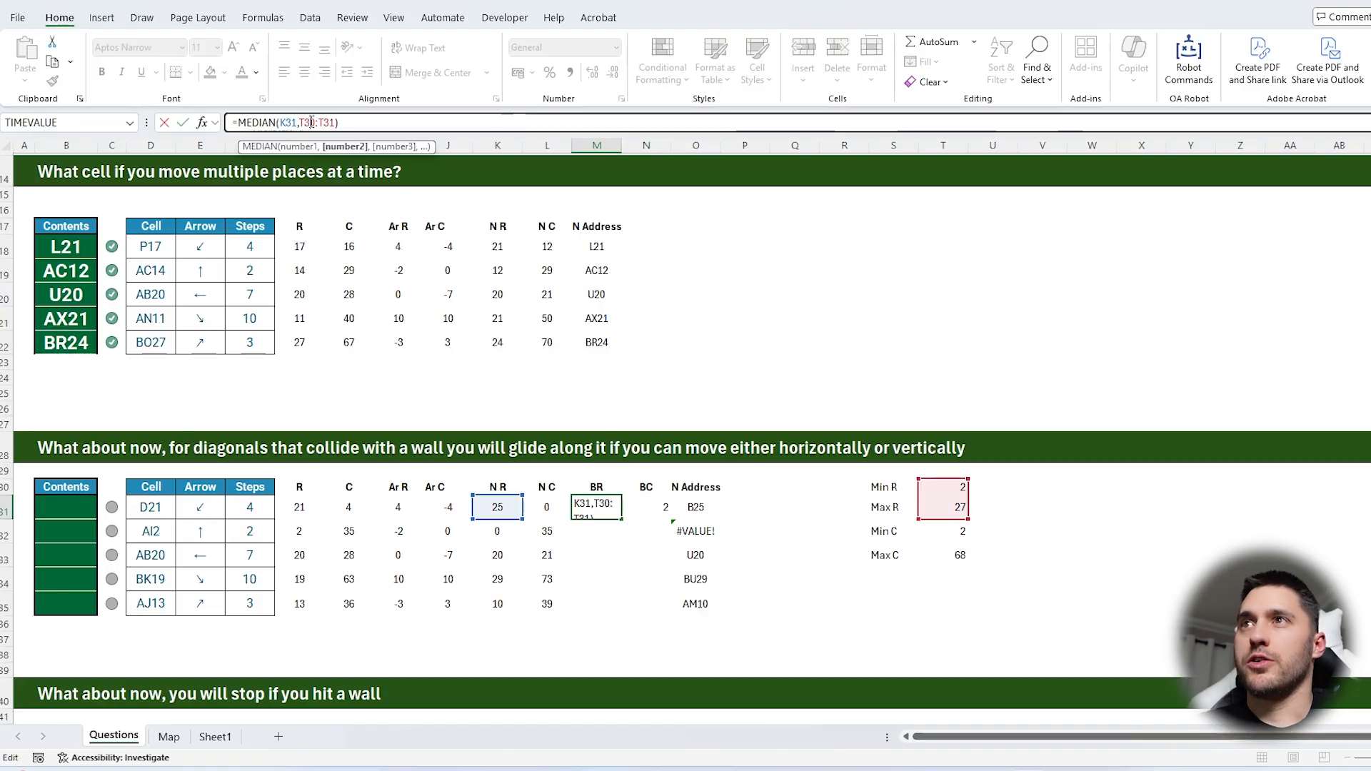
pyautogui.press('F4')
pyautogui.click(337, 122)
pyautogui.press('F4')
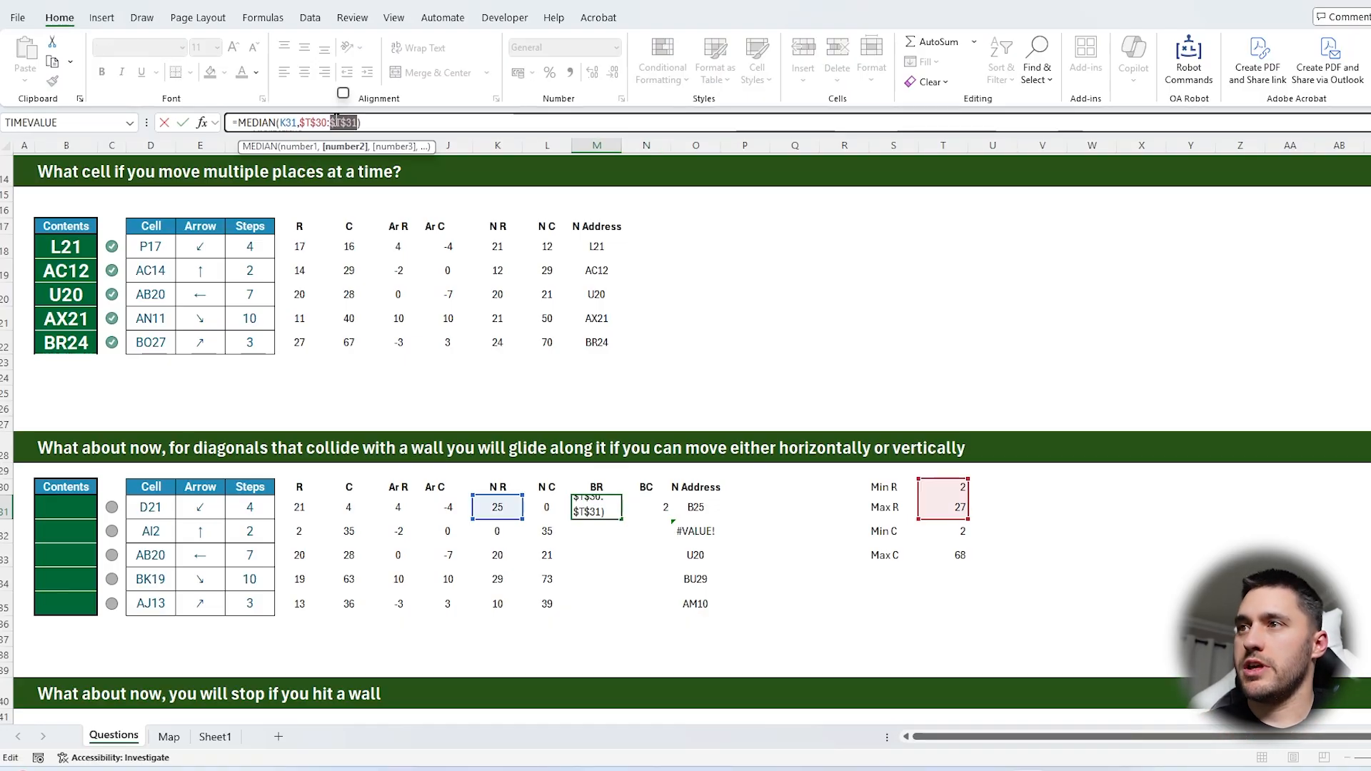
pyautogui.press('Return')
pyautogui.click(668, 511)
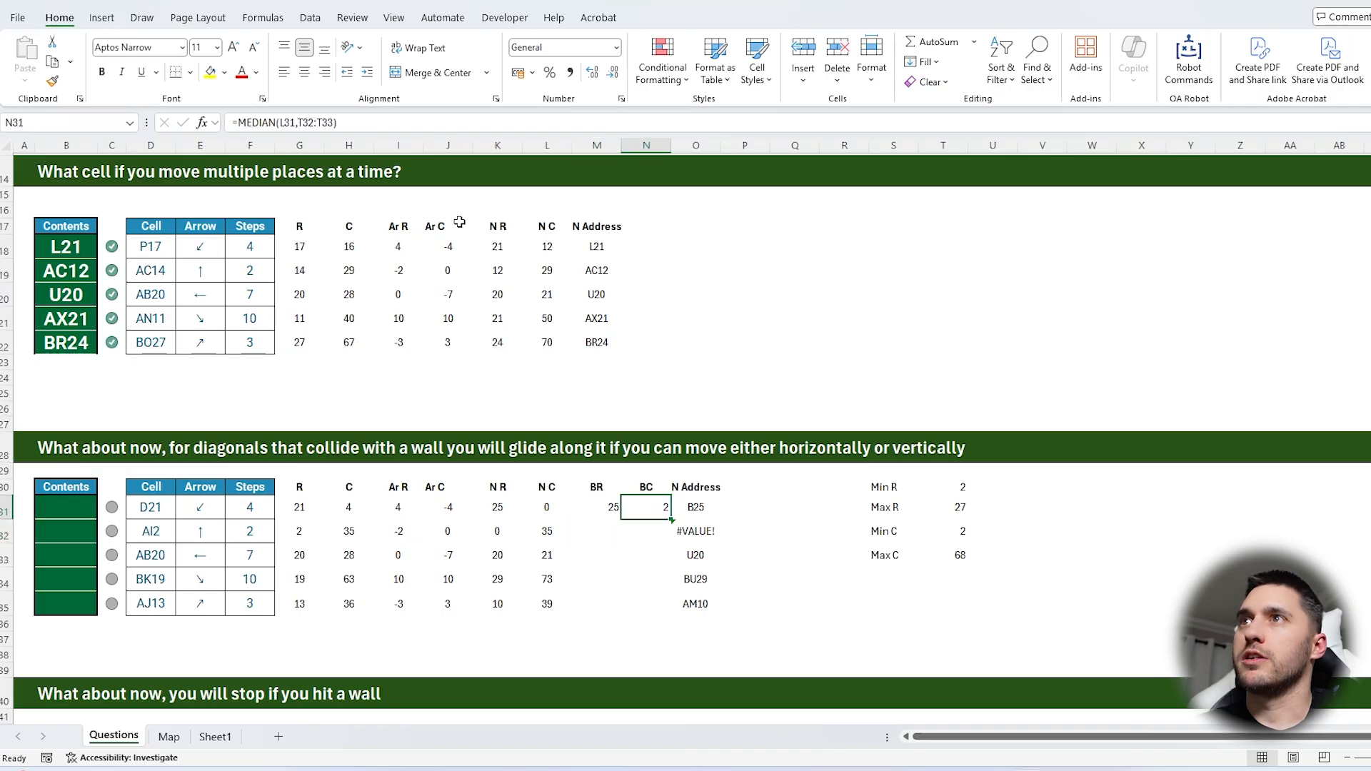
pyautogui.click(305, 122)
pyautogui.press('F4')
pyautogui.press('Return')
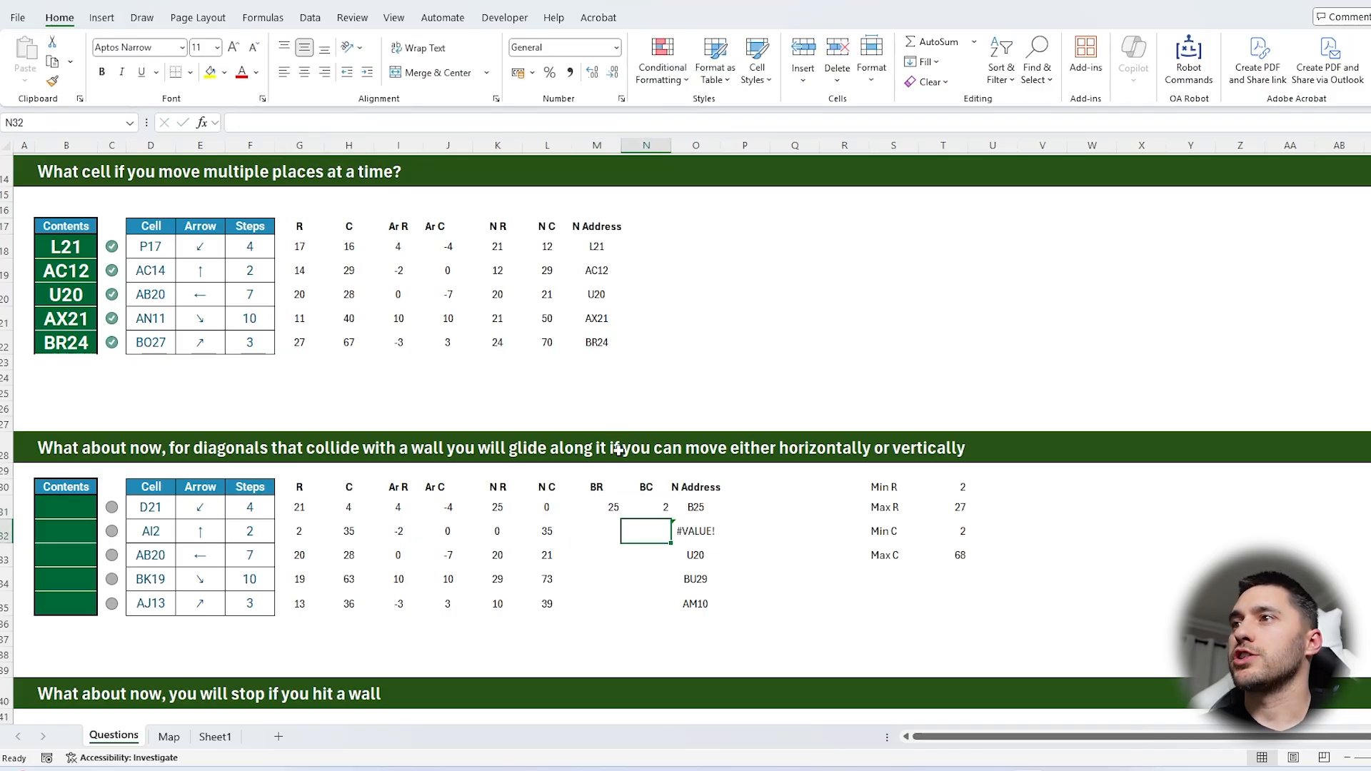
# Fill the BR, BC and N Address formulas down through row 35
pyautogui.moveTo(604, 507); pyautogui.dragTo(672, 613)
pyautogui.click(719, 515)
pyautogui.doubleClick(723, 518)
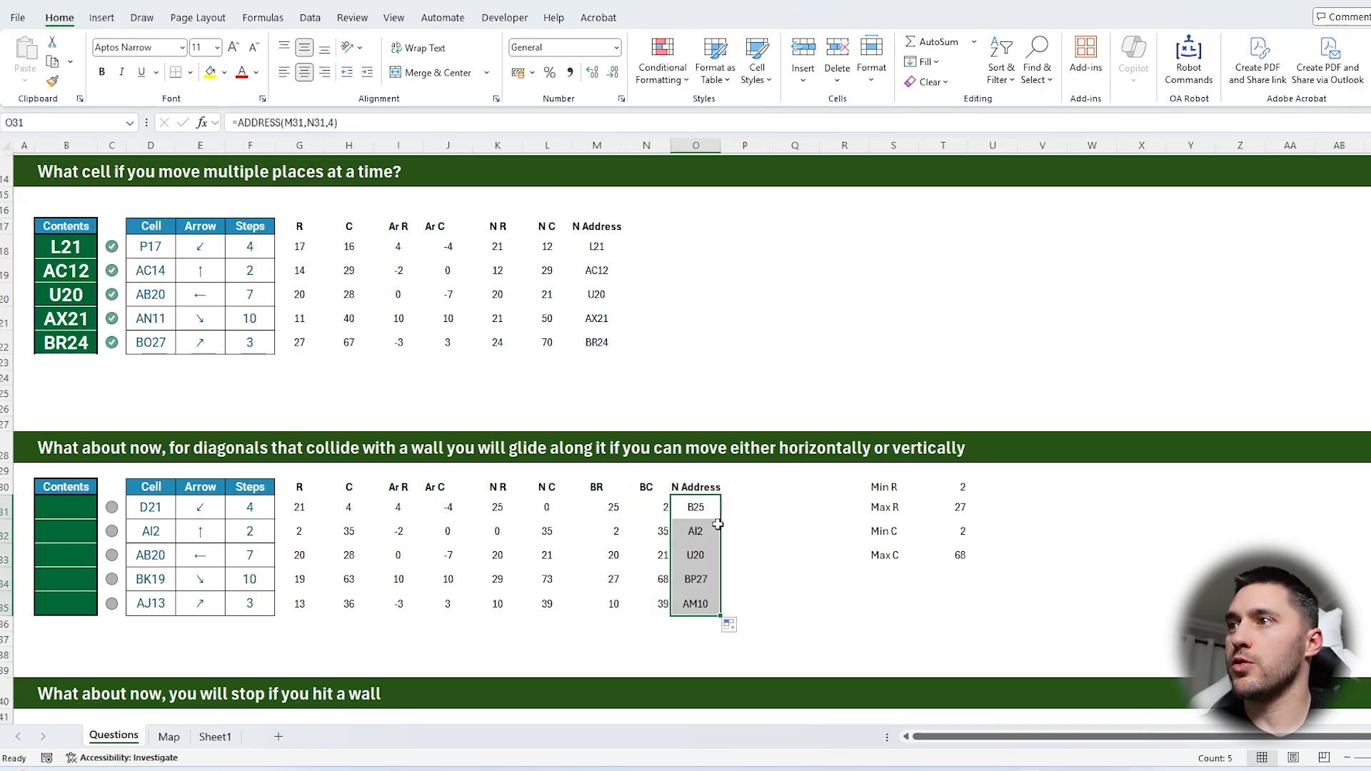
# Paste the N Address results from O31:O35 as values into the Contents answers starting at B31
pyautogui.hotkey('ctrl', 'c')
pyautogui.click(92, 504)
pyautogui.hotkey('ctrl', 'shift', 'v')
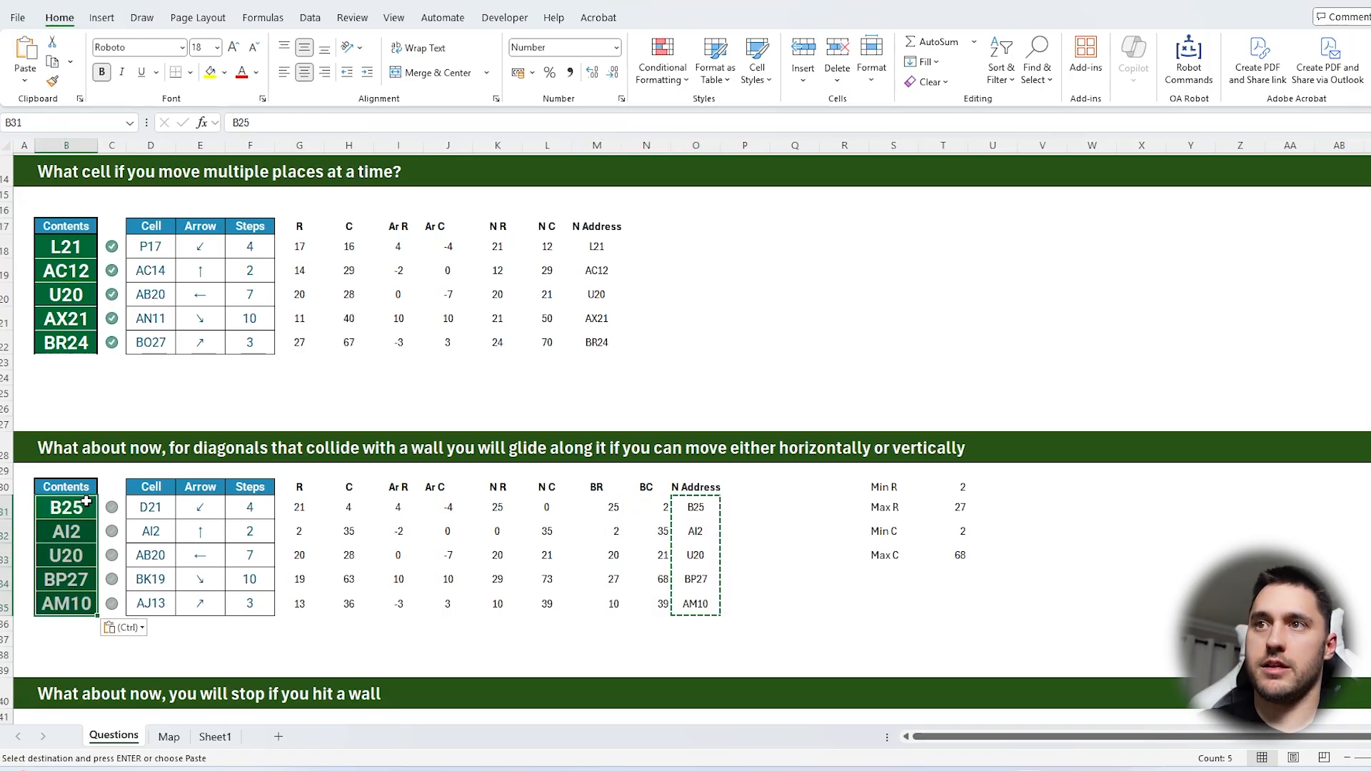
pyautogui.click(780, 603)
pyautogui.scroll(-4, 765, 569)
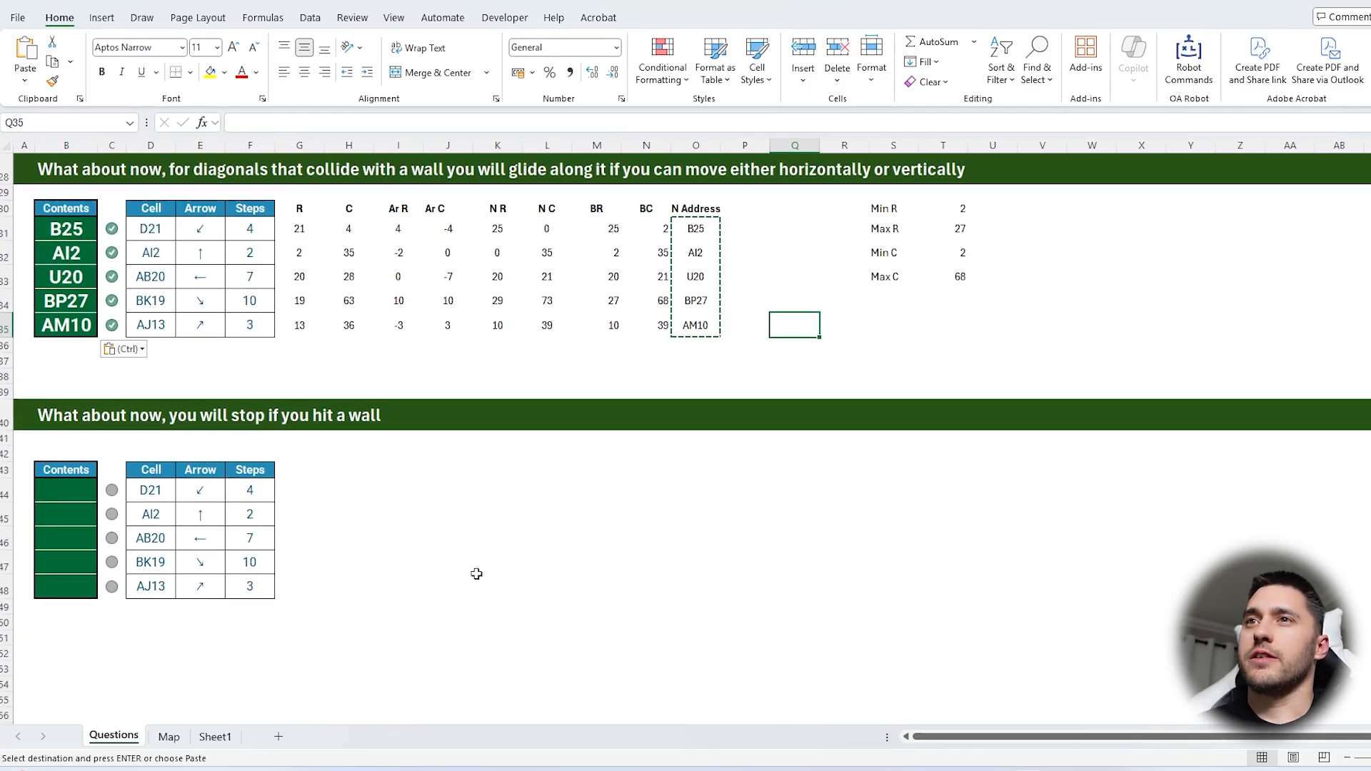
# Examine the stop-at-a-wall question against the map, the row and column limits, and the existing helper columns
pyautogui.click(67, 412)
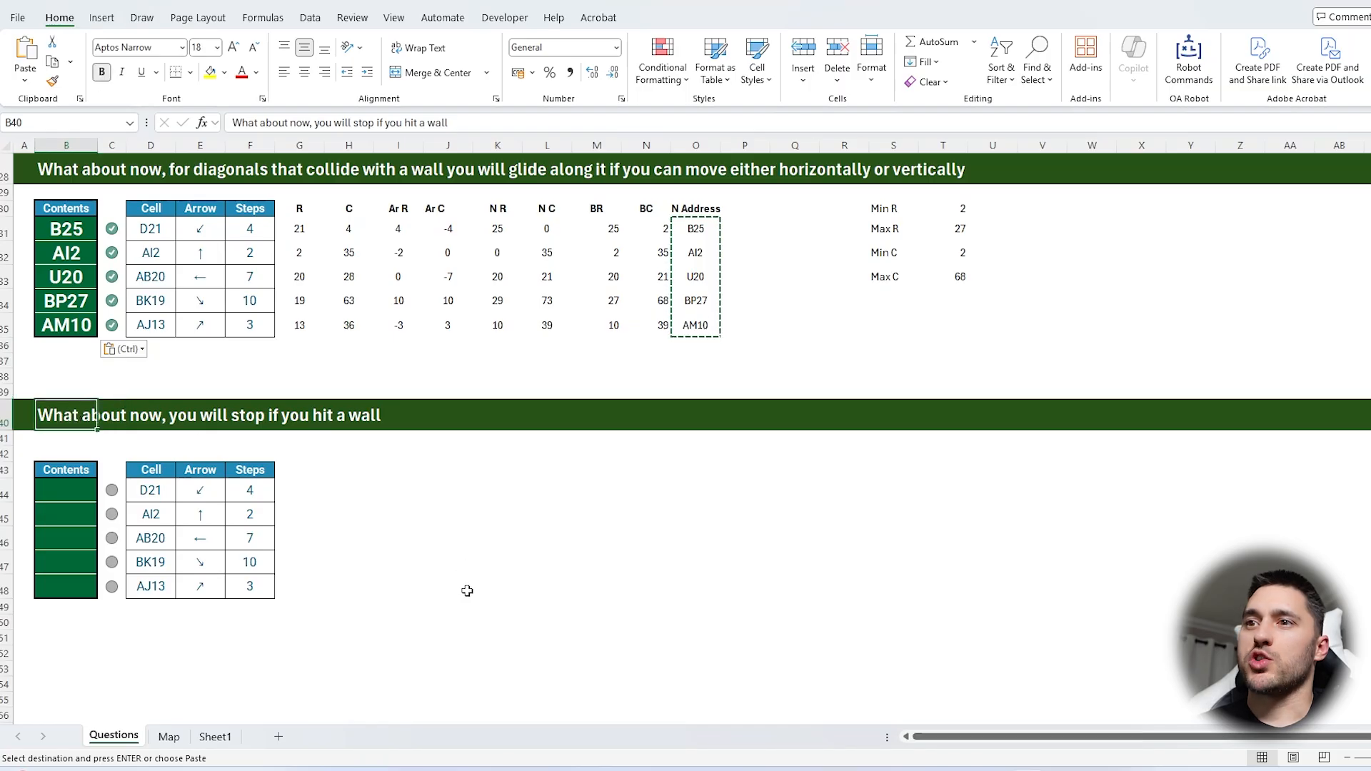
pyautogui.click(169, 736)
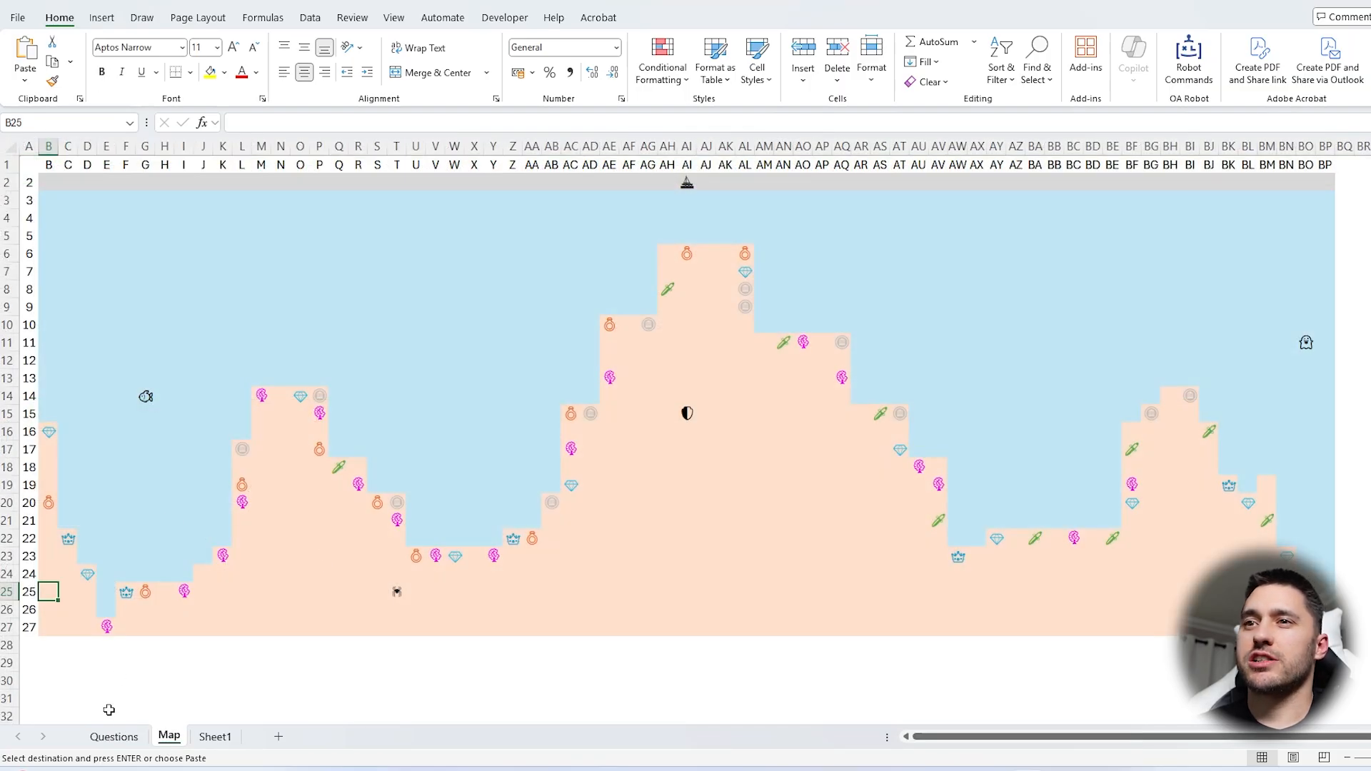
pyautogui.click(114, 736)
pyautogui.scroll(1, 854, 345)
pyautogui.moveTo(886, 254); pyautogui.dragTo(951, 322)
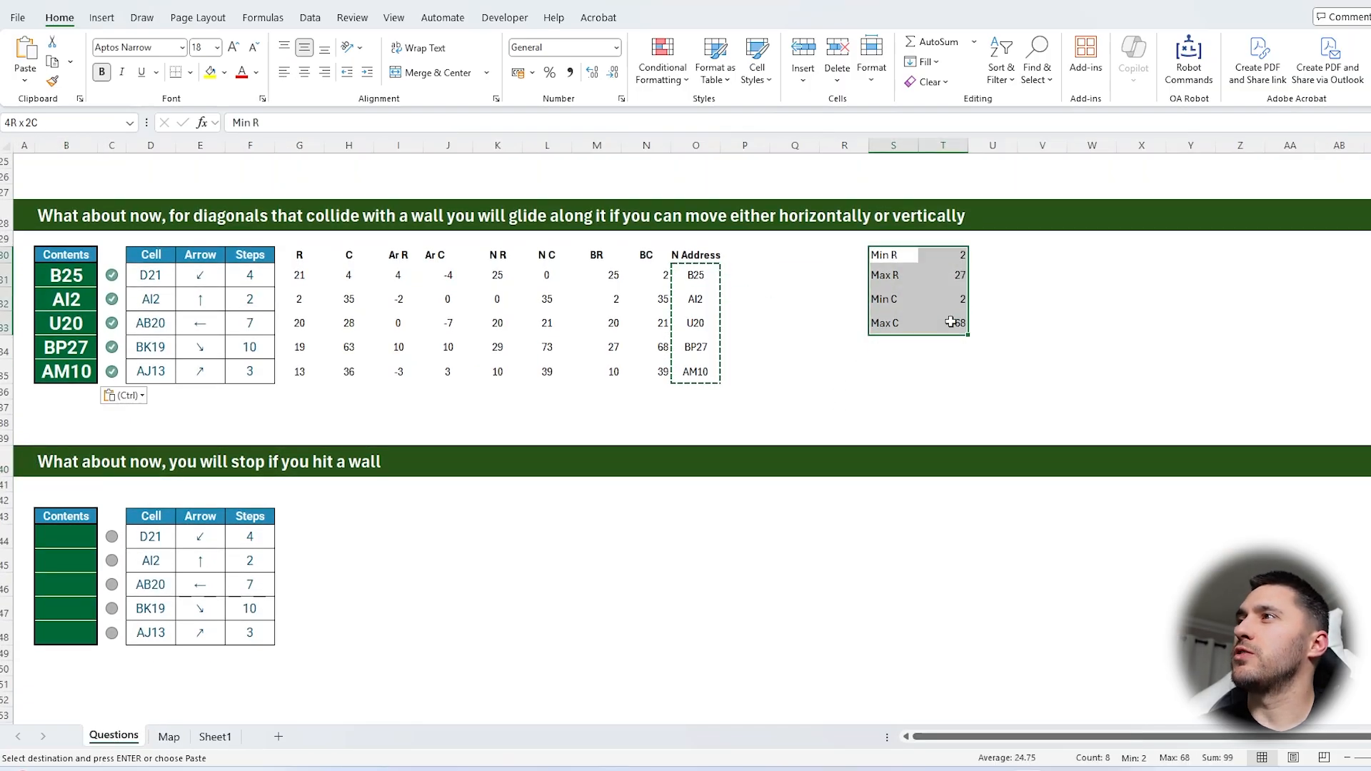
pyautogui.click(1052, 328)
pyautogui.click(793, 305)
pyautogui.press('Escape')
pyautogui.click(791, 355)
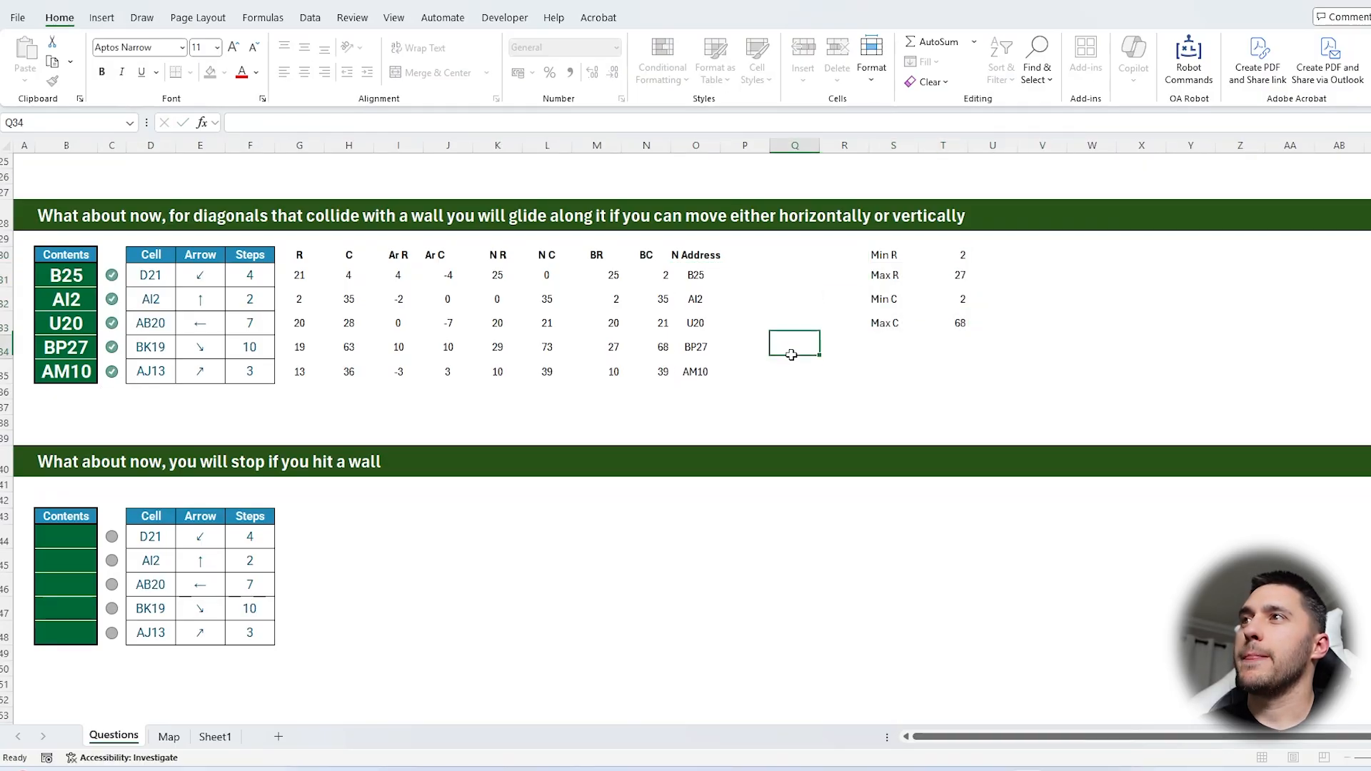
pyautogui.moveTo(653, 274); pyautogui.dragTo(612, 275)
pyautogui.click(268, 275)
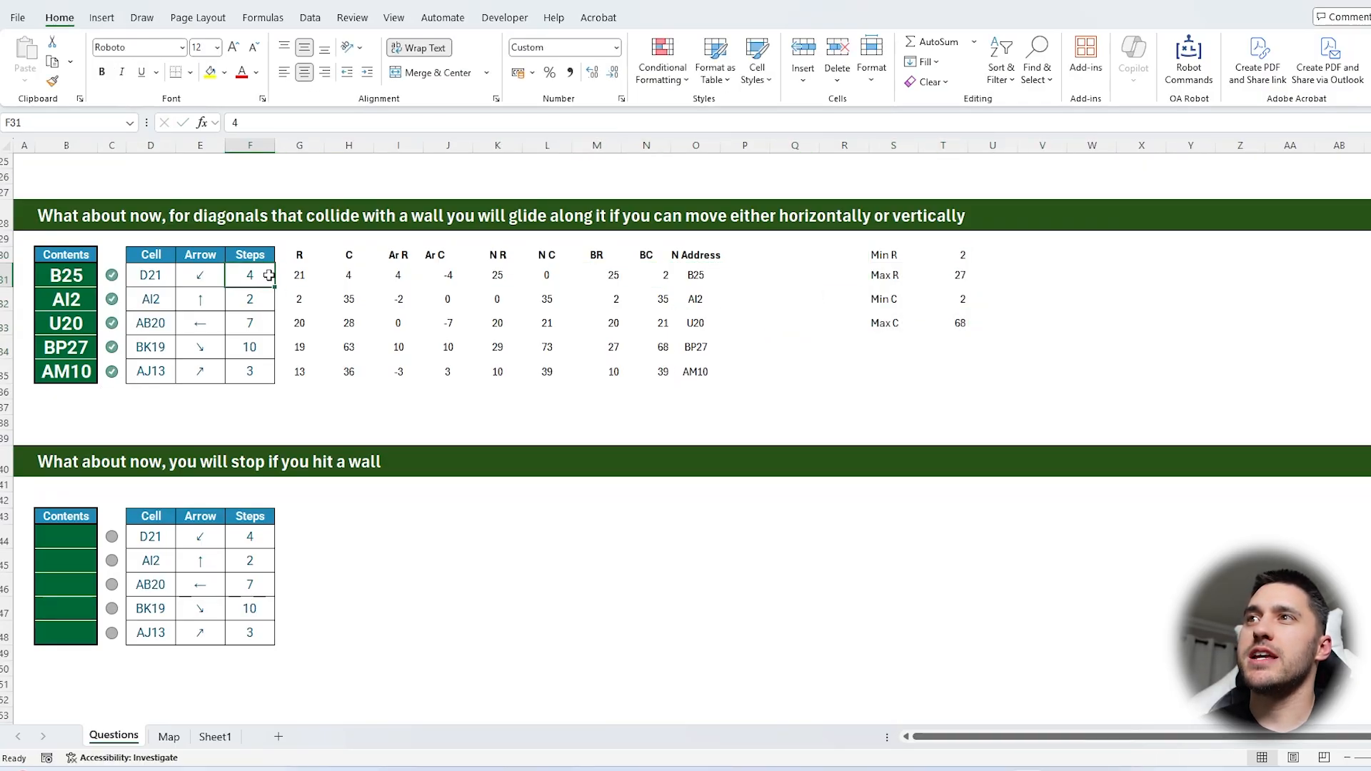
pyautogui.click(479, 279)
pyautogui.click(397, 278)
# Copy the helper columns G30:O35, from R to N Address, to the stop-at-a-wall table starting at G43
pyautogui.moveTo(301, 255); pyautogui.dragTo(688, 375)
pyautogui.hotkey('ctrl', 'c')
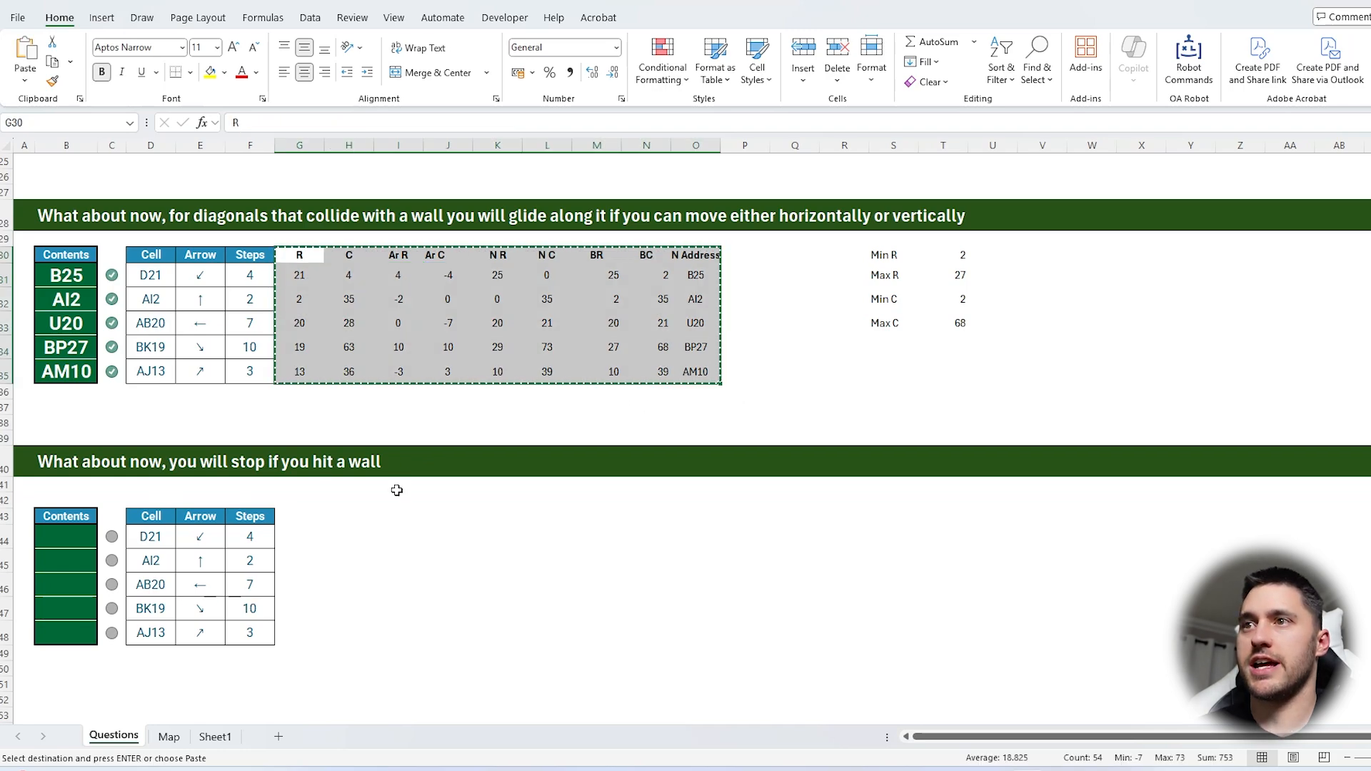
pyautogui.click(311, 518)
pyautogui.hotkey('ctrl', 'v')
pyautogui.click(745, 537)
pyautogui.press('Escape')
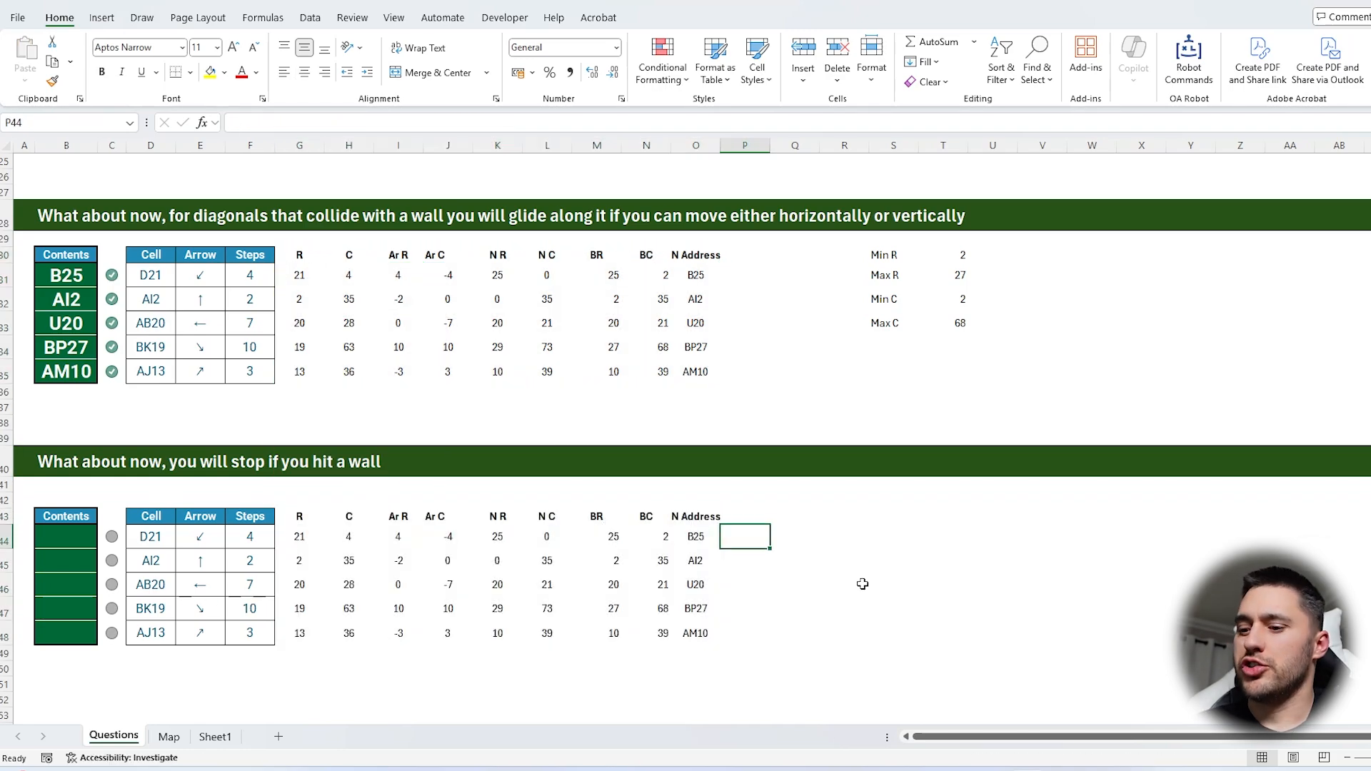
# Enter =(G44:H44-M44:N44) in P44 to subtract the bounded row and column from the starting ones
pyautogui.write('=')
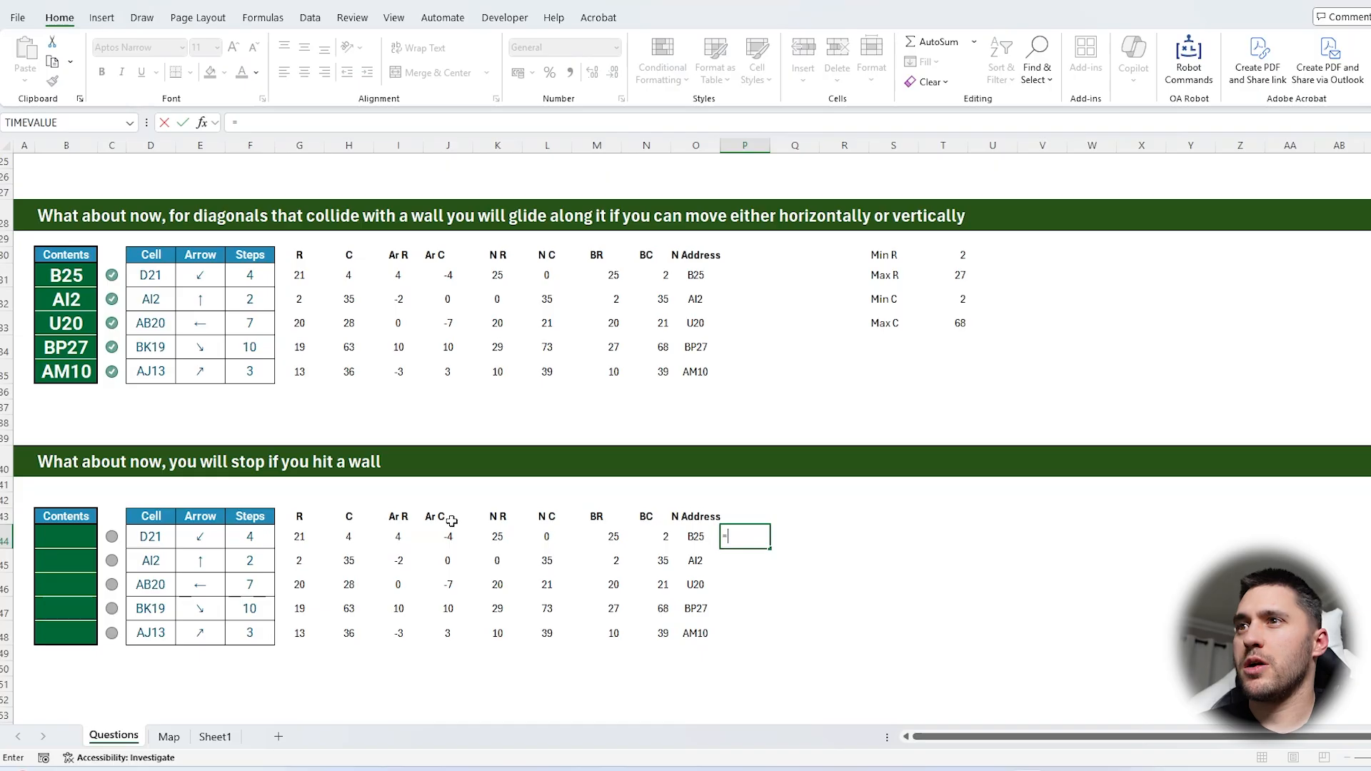
pyautogui.moveTo(301, 537); pyautogui.dragTo(329, 536)
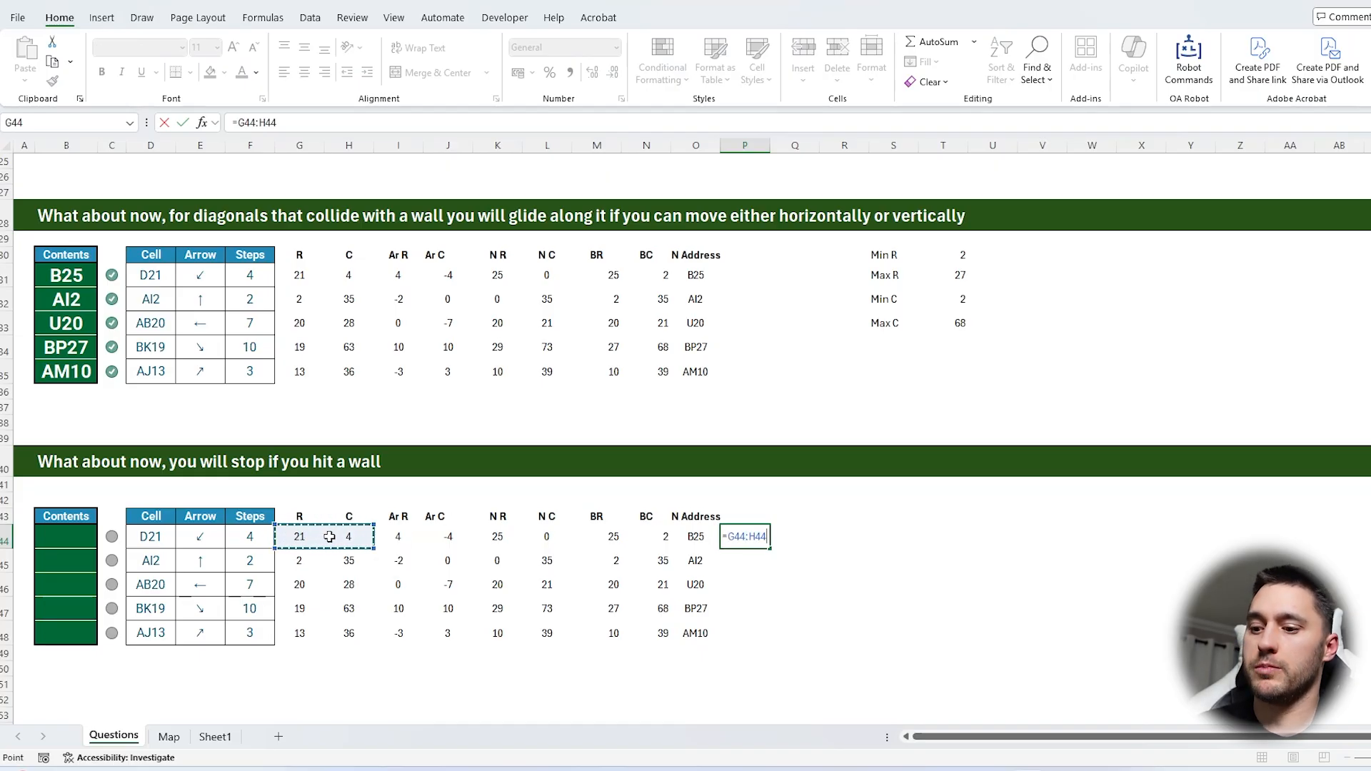
pyautogui.write('-')
pyautogui.moveTo(592, 534); pyautogui.dragTo(656, 537)
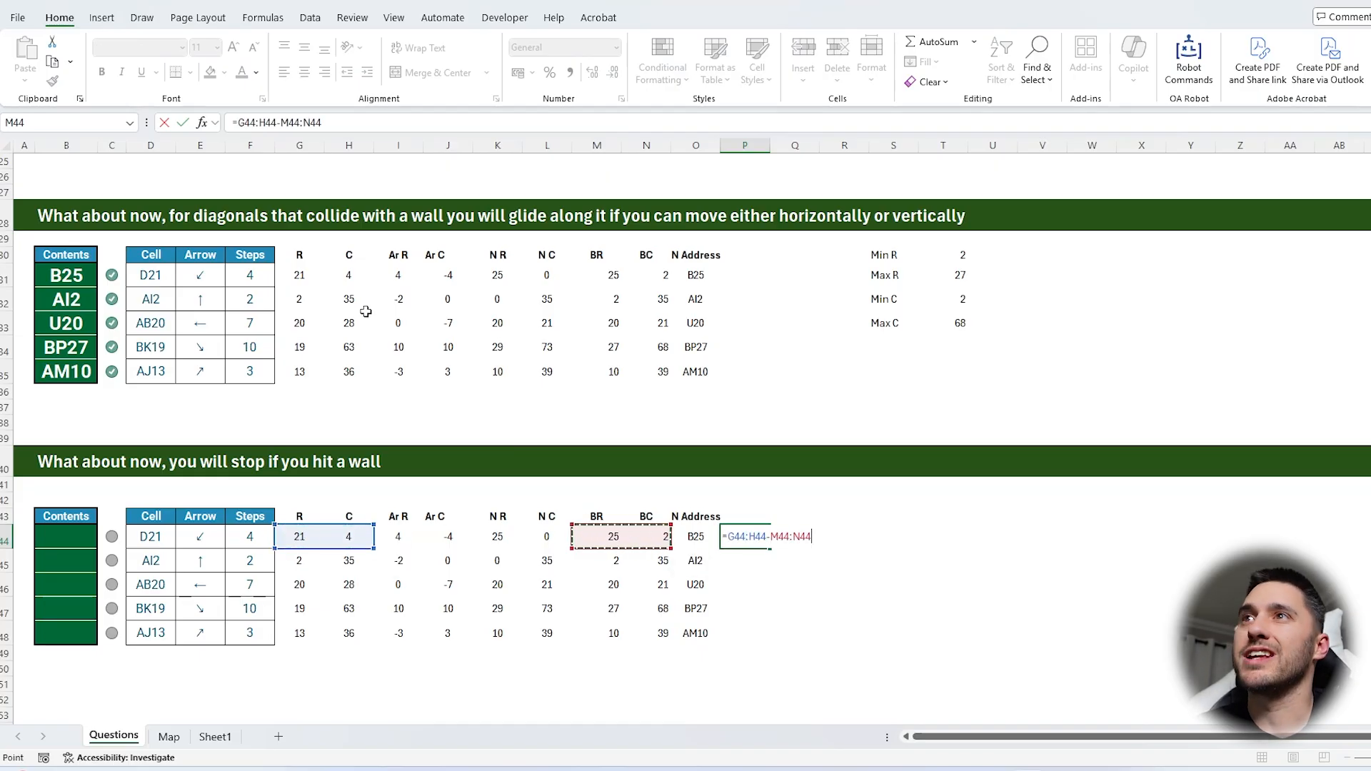
pyautogui.click(240, 122)
pyautogui.write('(')
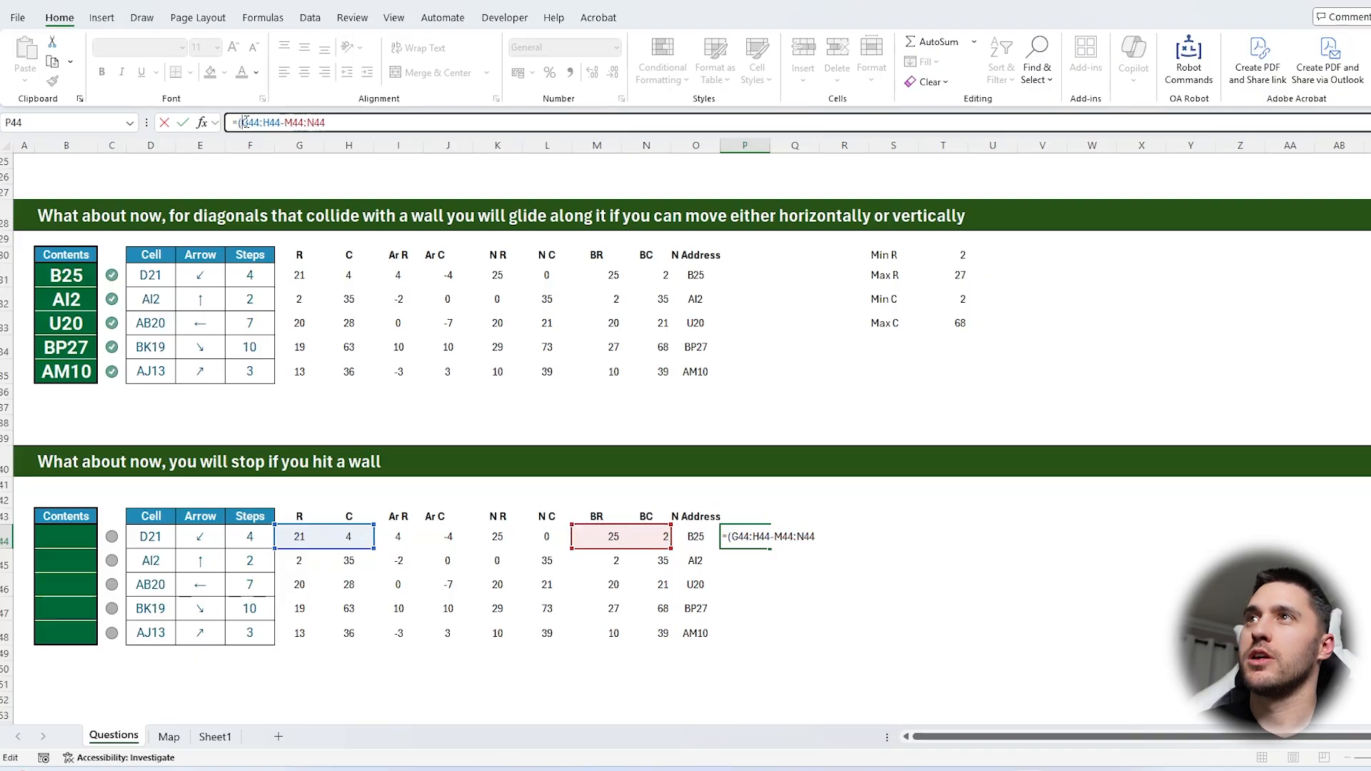
pyautogui.write(')')
pyautogui.press('Return')
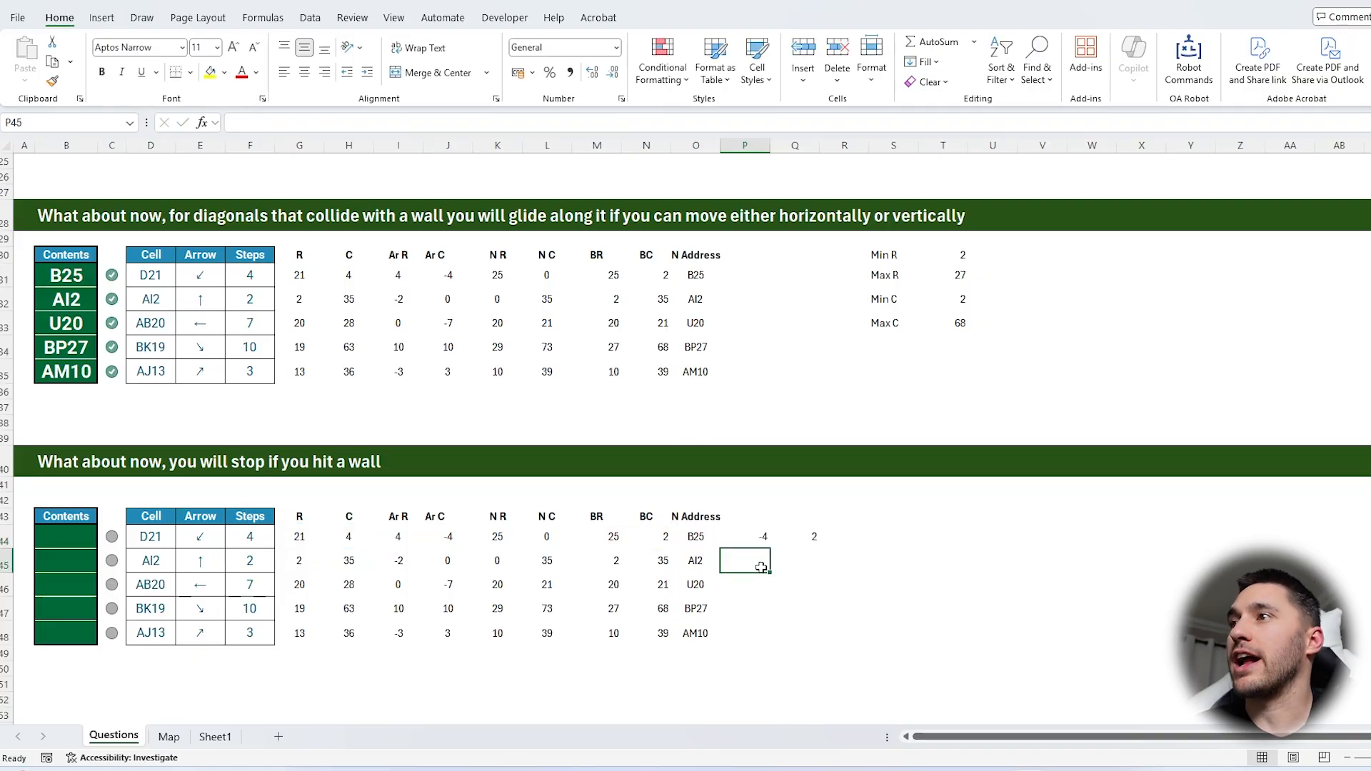
# Compare the row and column differences in P44:Q44 with the step count and the arrow offsets
pyautogui.click(764, 541)
pyautogui.click(796, 537)
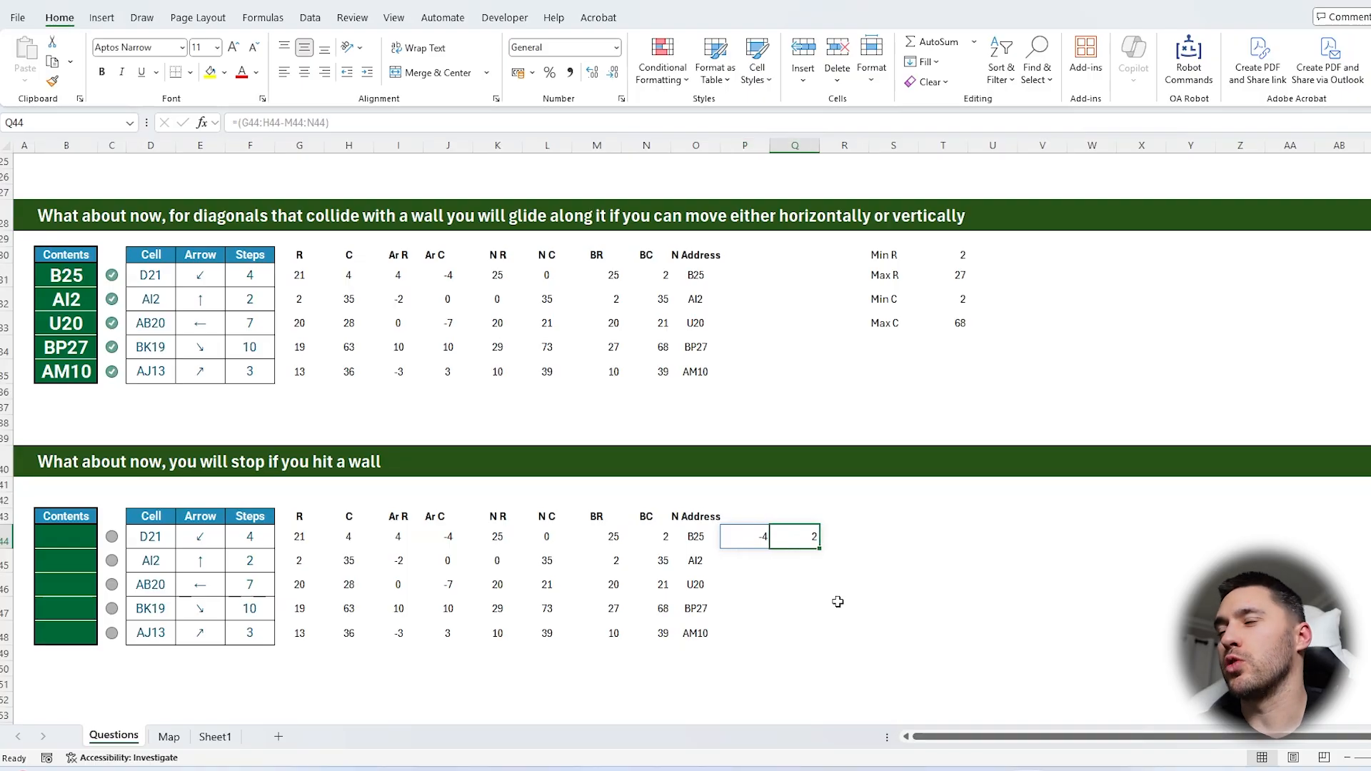
pyautogui.click(755, 539)
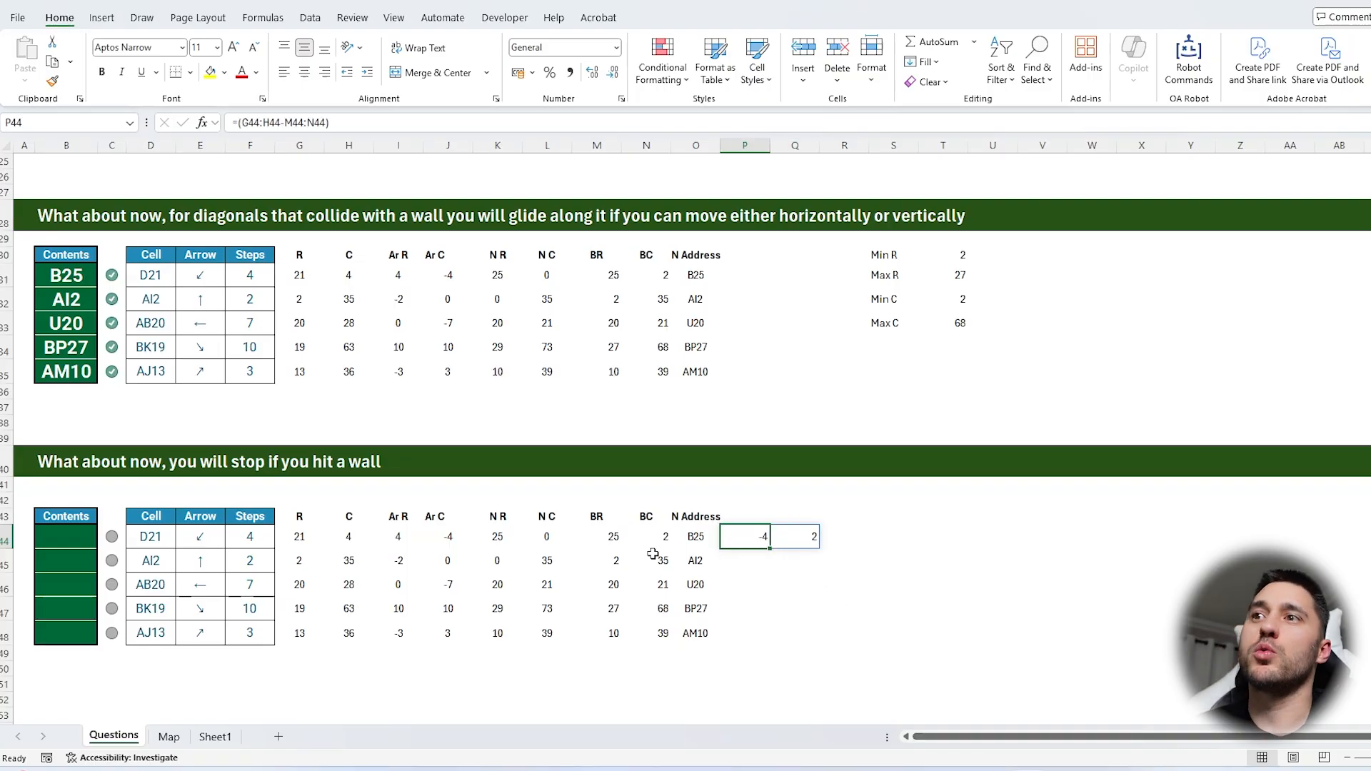
pyautogui.click(254, 537)
pyautogui.click(809, 535)
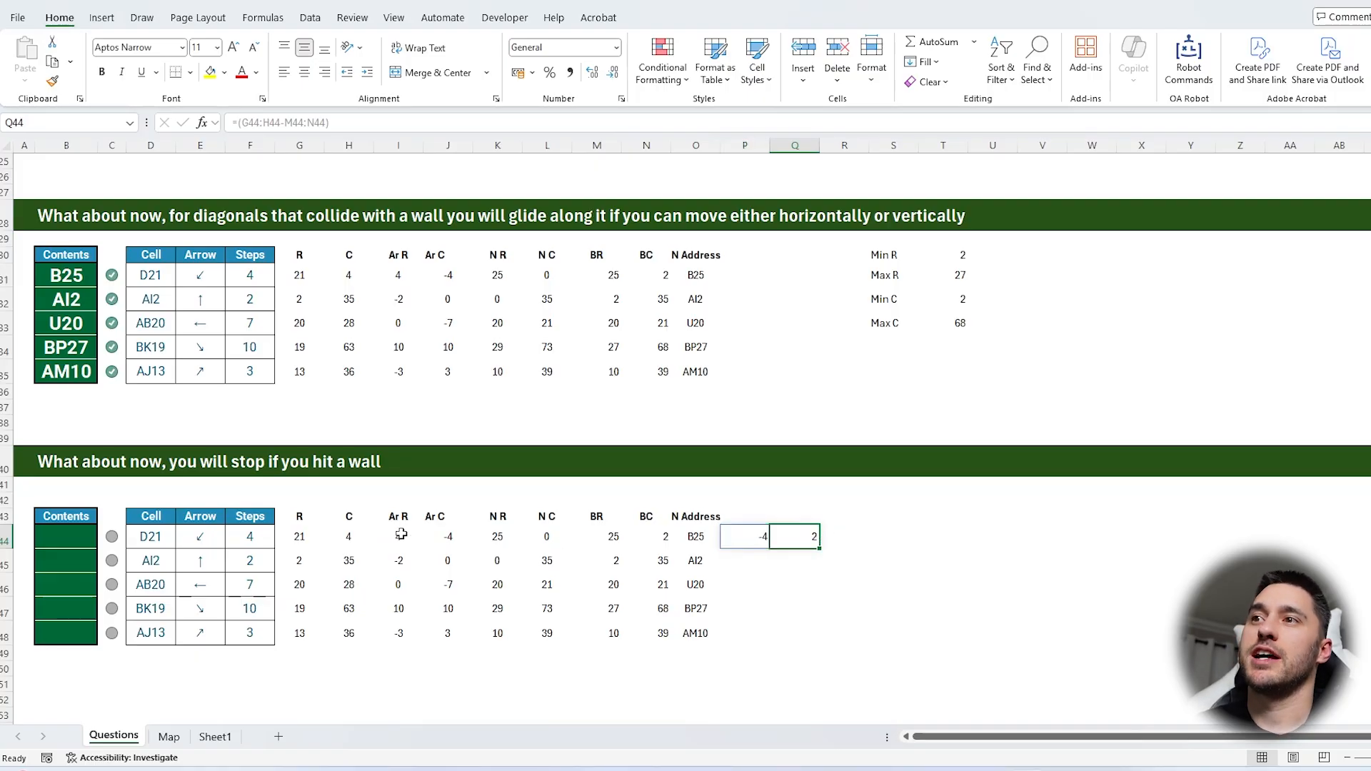
pyautogui.moveTo(401, 535); pyautogui.dragTo(450, 633)
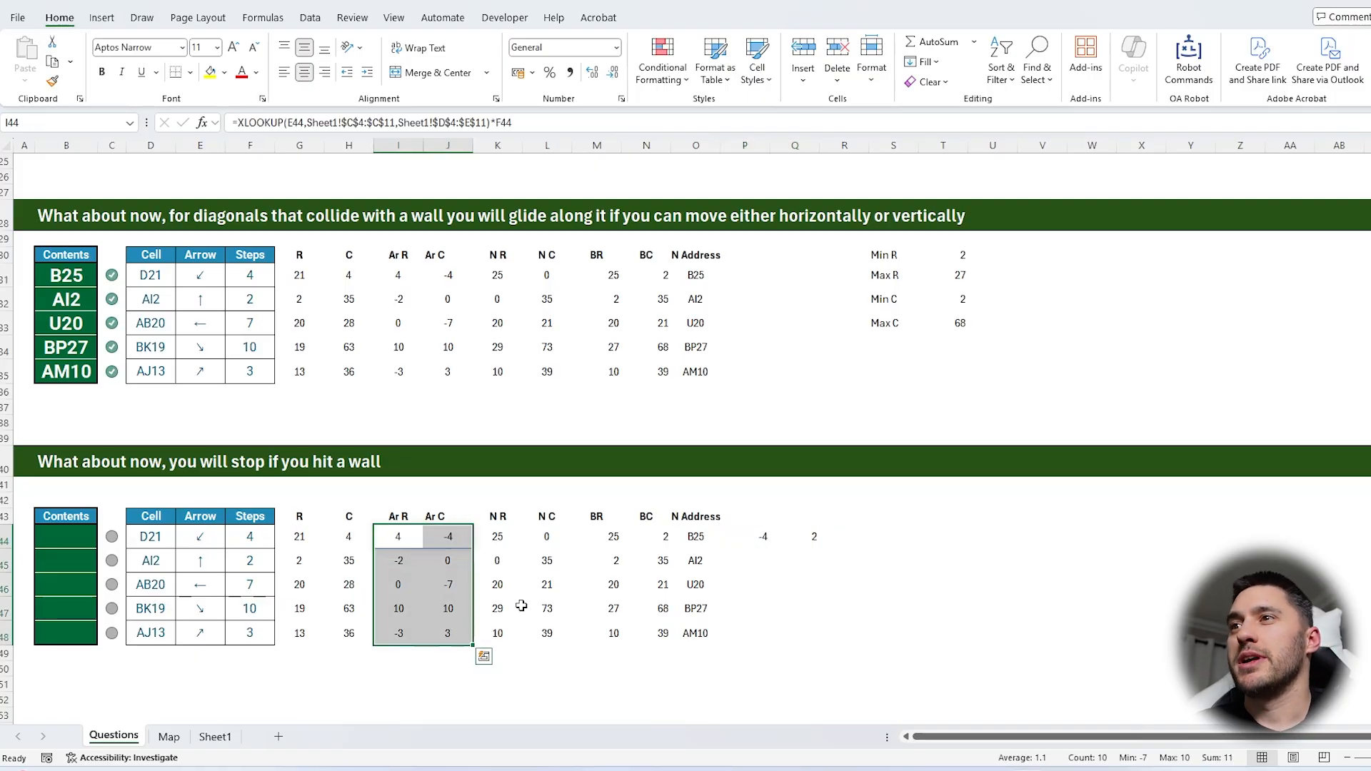
# Fill the difference formula from P44 down to row 48 and compare the AB20 row with its arrow
pyautogui.click(742, 536)
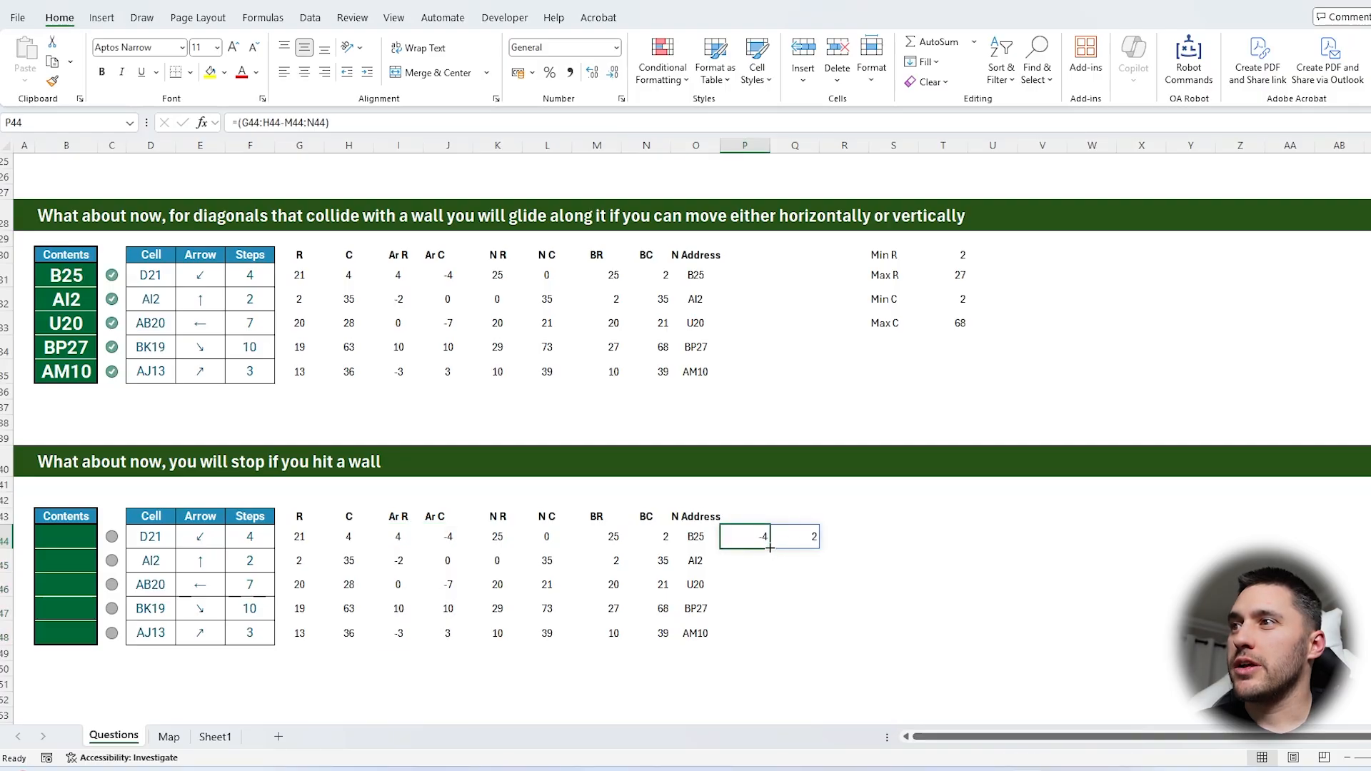
pyautogui.moveTo(770, 547); pyautogui.dragTo(771, 634)
pyautogui.moveTo(753, 537)
pyautogui.mouseDown()
pyautogui.moveTo(830, 535)
pyautogui.moveTo(743, 536)
pyautogui.mouseUp()
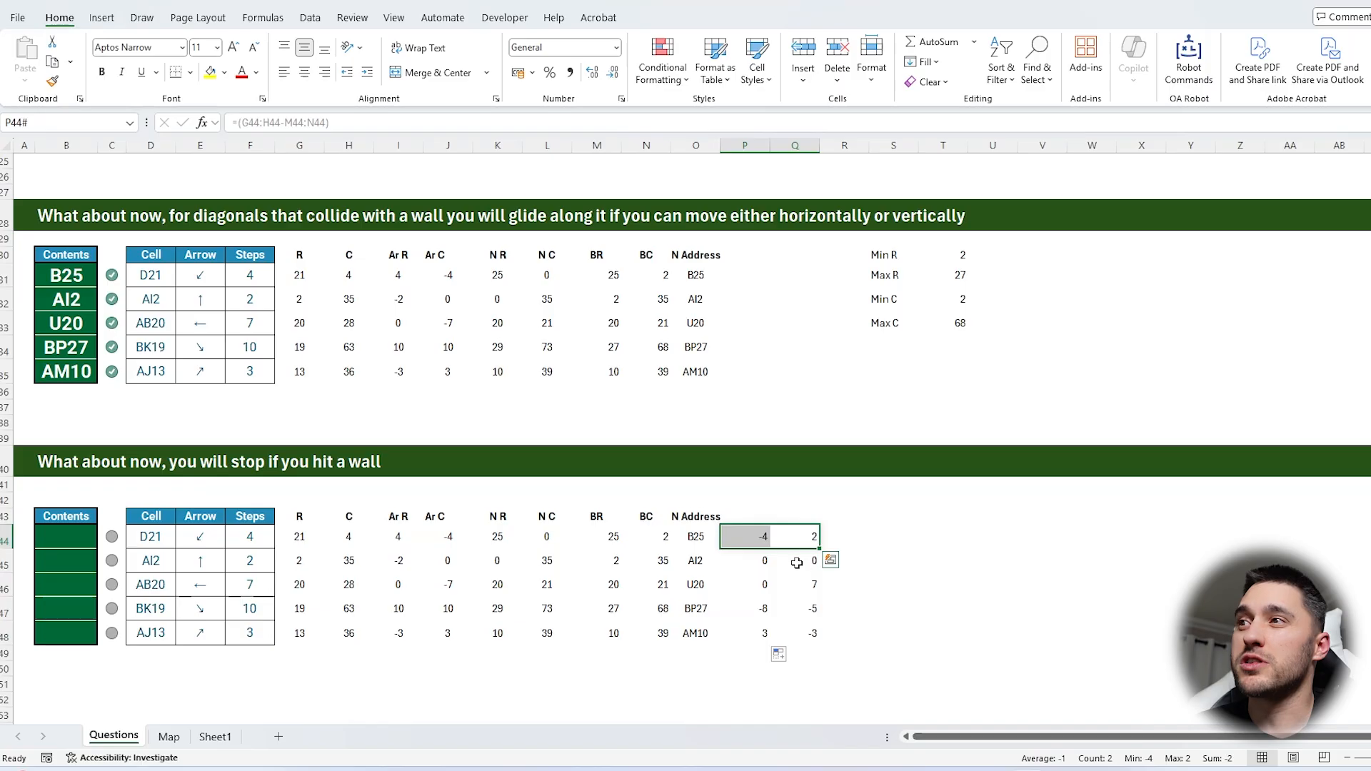
pyautogui.moveTo(804, 581); pyautogui.dragTo(313, 586)
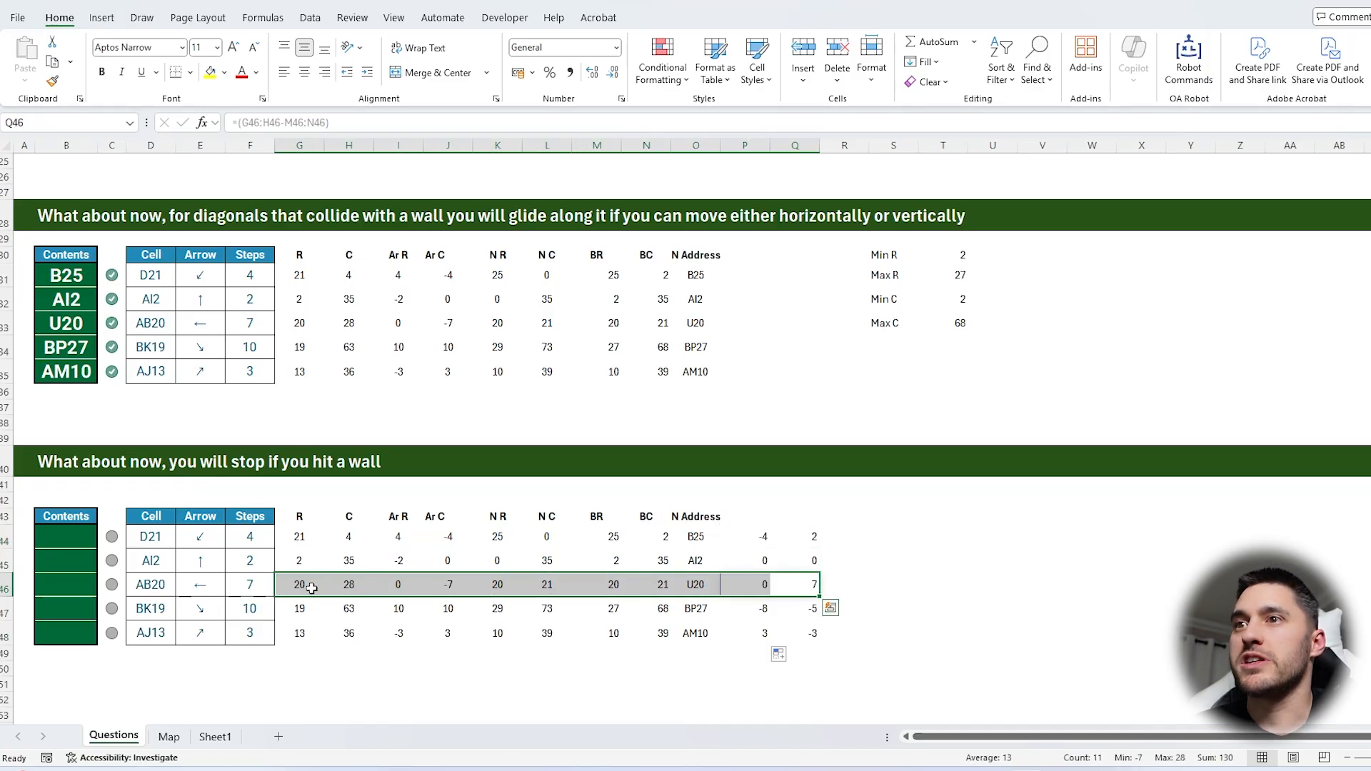
pyautogui.click(201, 584)
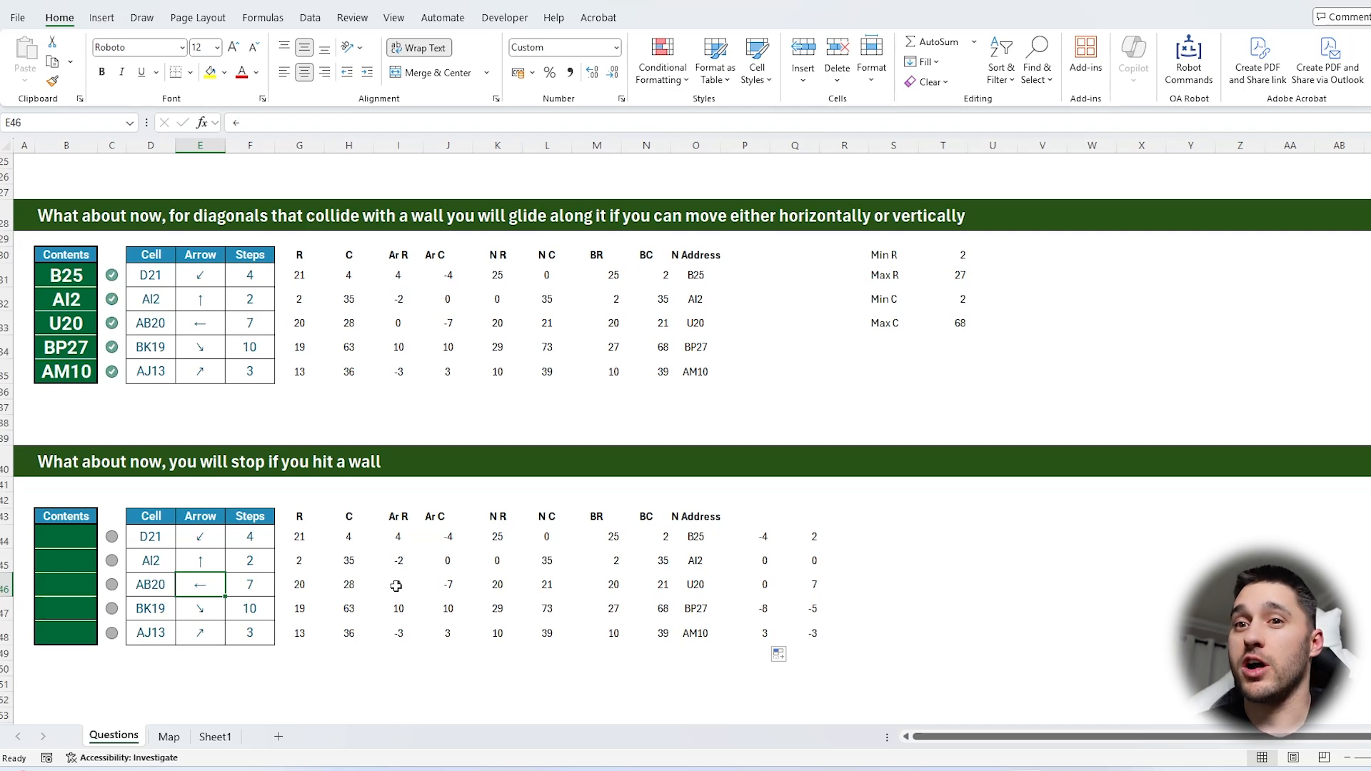
# Clear the trial differences from P44:Q48 and reread the first move's cell, arrow and steps in row 44
pyautogui.moveTo(736, 530); pyautogui.dragTo(801, 639)
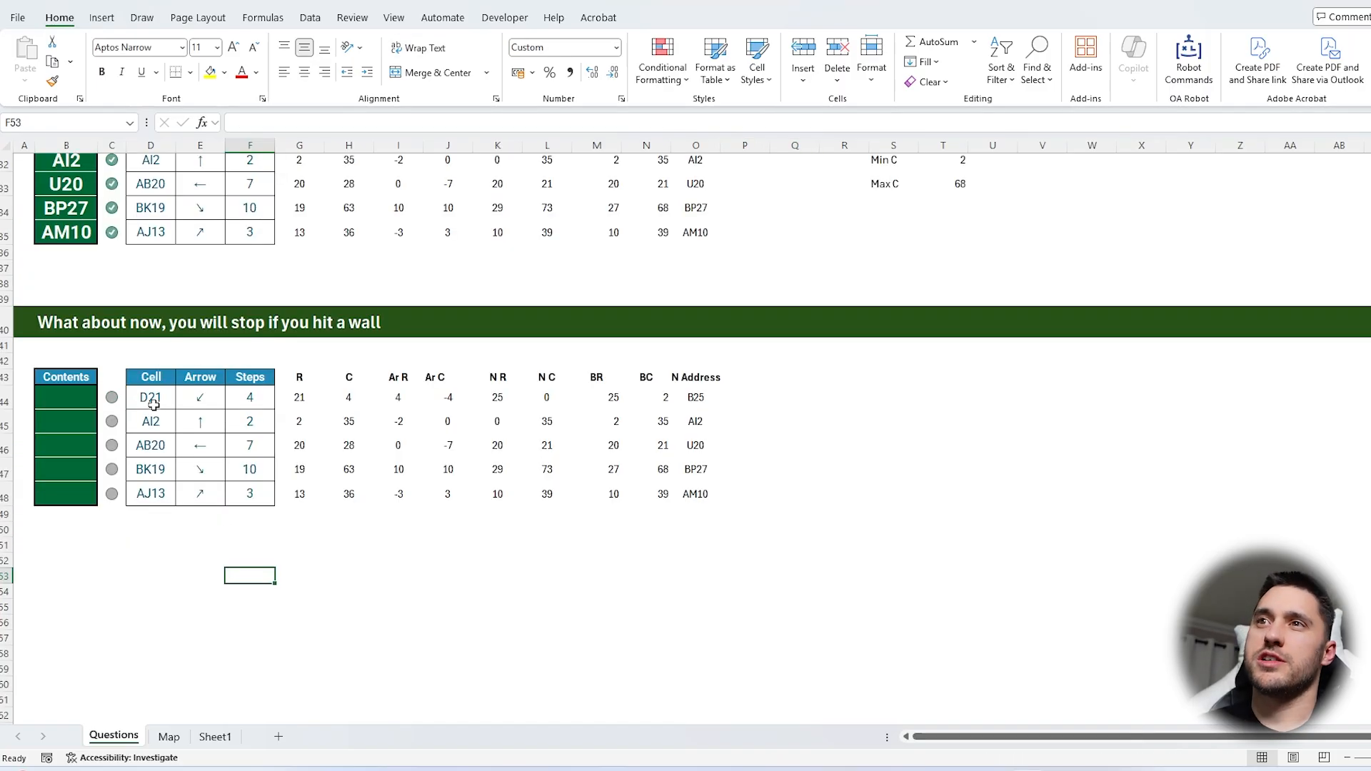
pyautogui.click(155, 399)
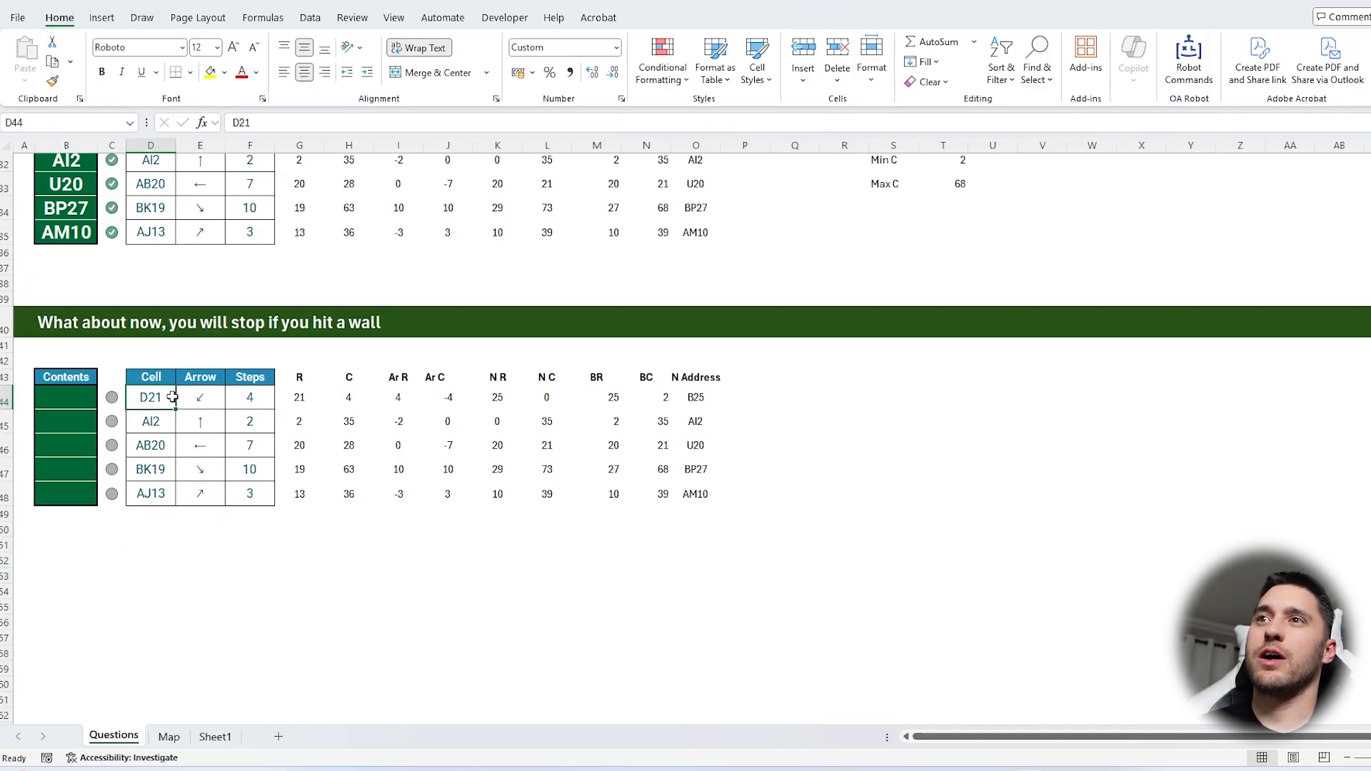
pyautogui.moveTo(249, 398); pyautogui.dragTo(151, 397)
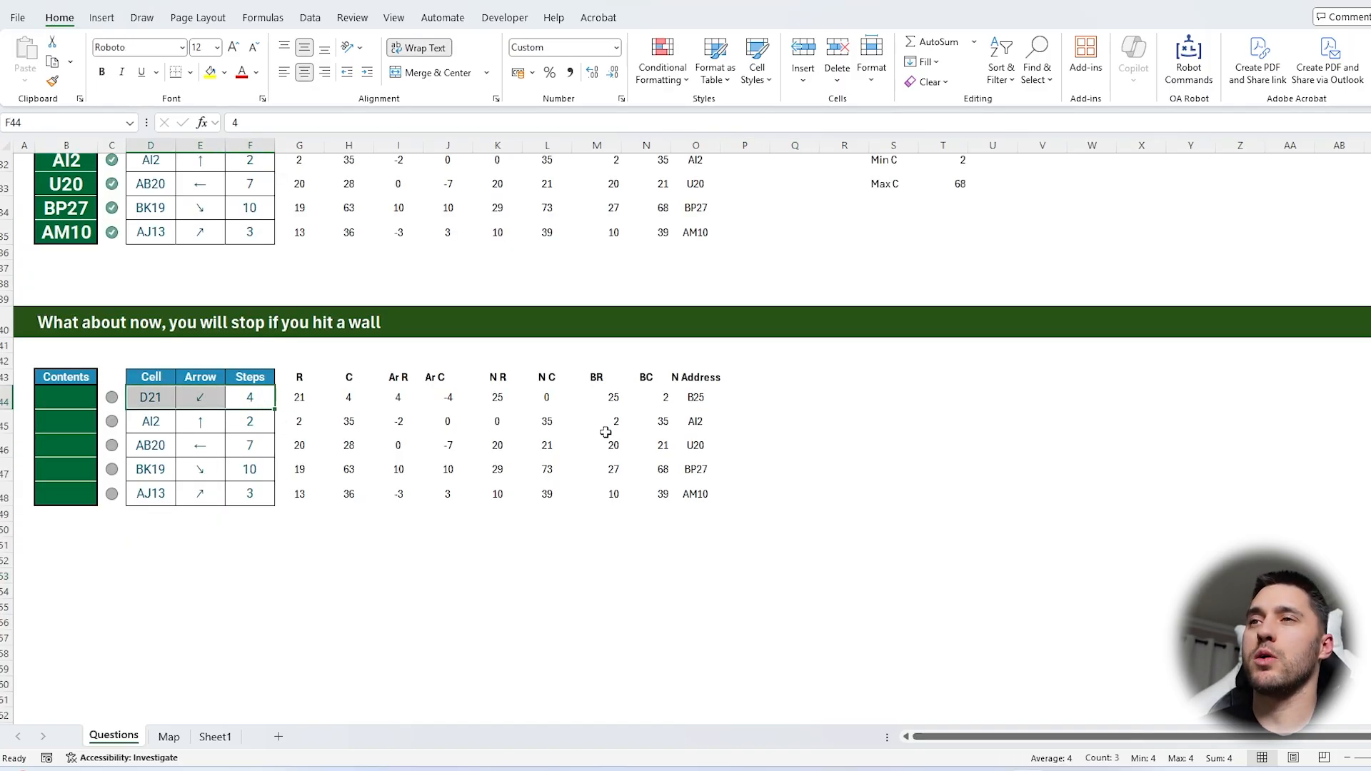
# Number the five moves 1 to 5 in A44:A48
pyautogui.click(264, 557)
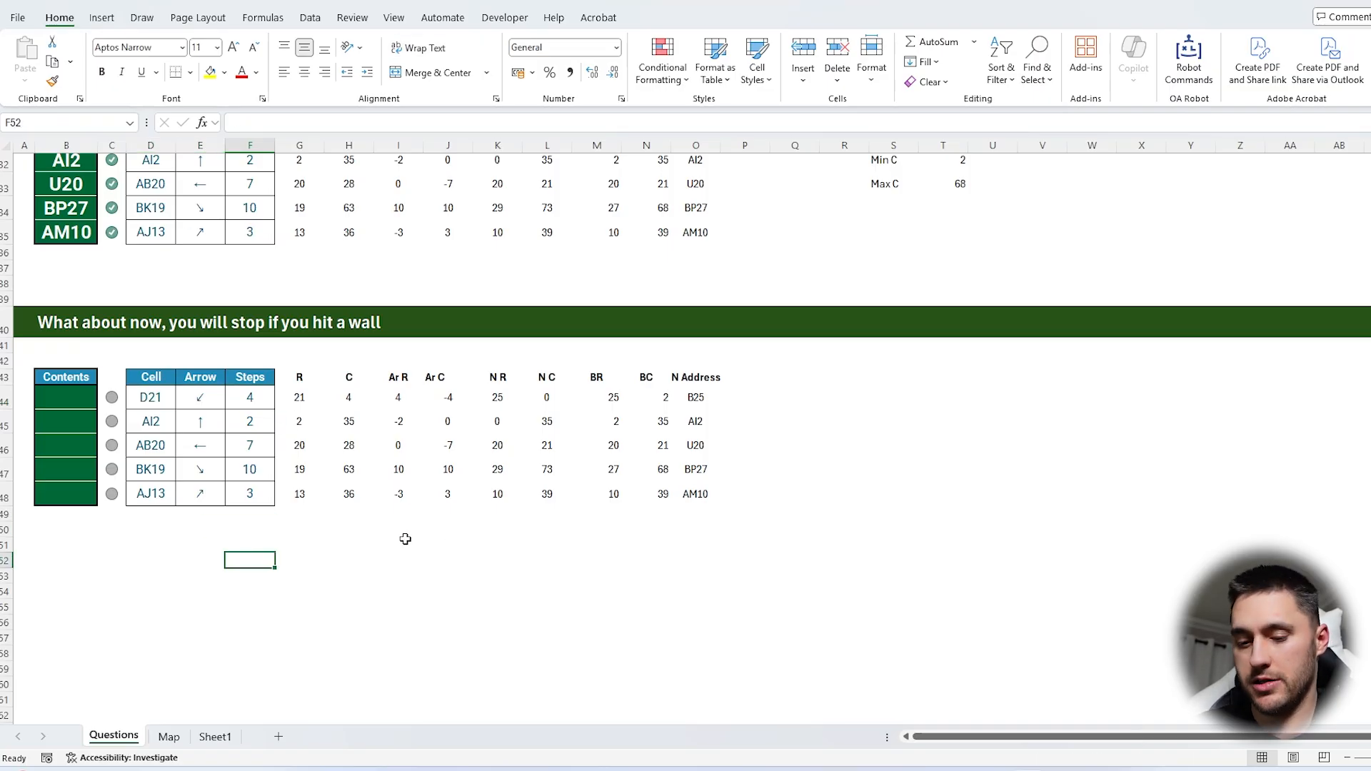
pyautogui.click(24, 398)
pyautogui.write('1 2 3 4 5')
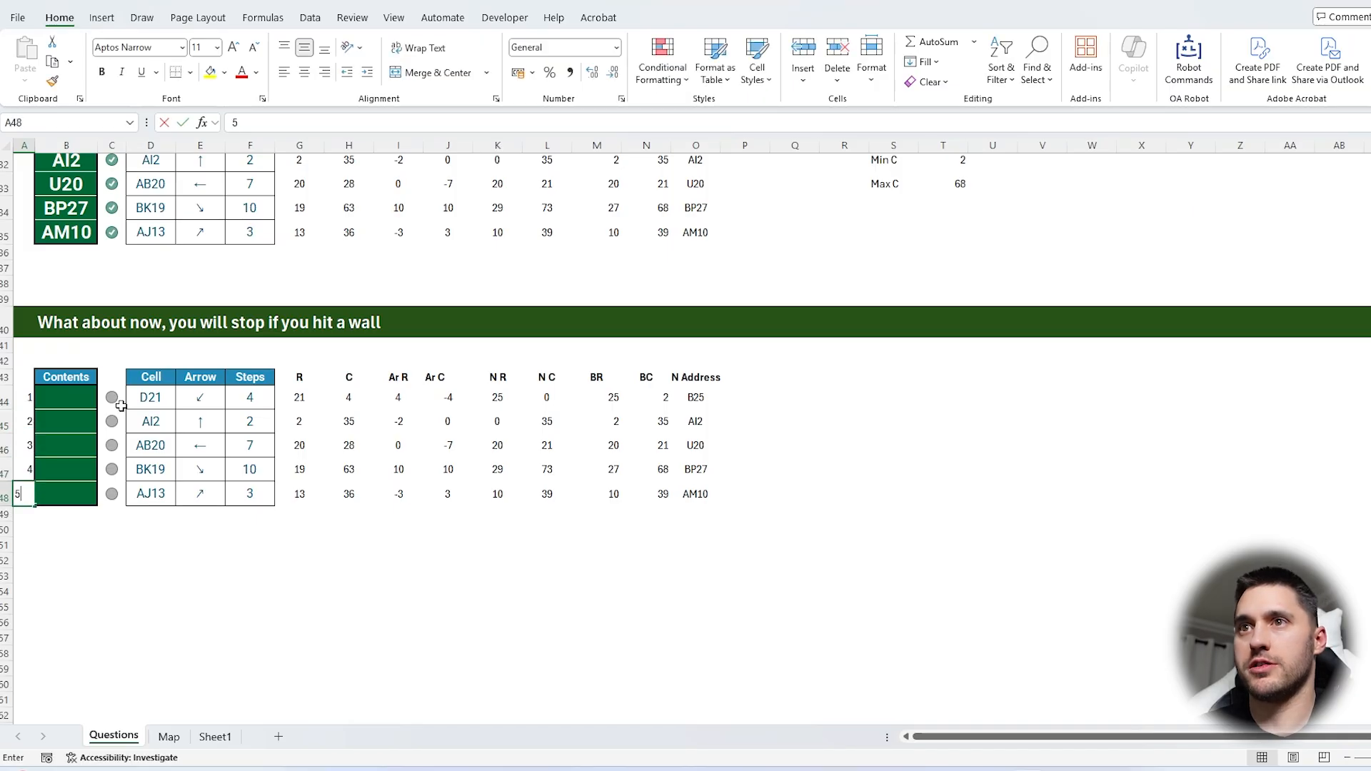
pyautogui.press('Return')
# Enter 1 in E52 and =XLOOKUP(E52,A44:A48,D44:F48) in F52 to return that move's cell, arrow and steps
pyautogui.click(205, 562)
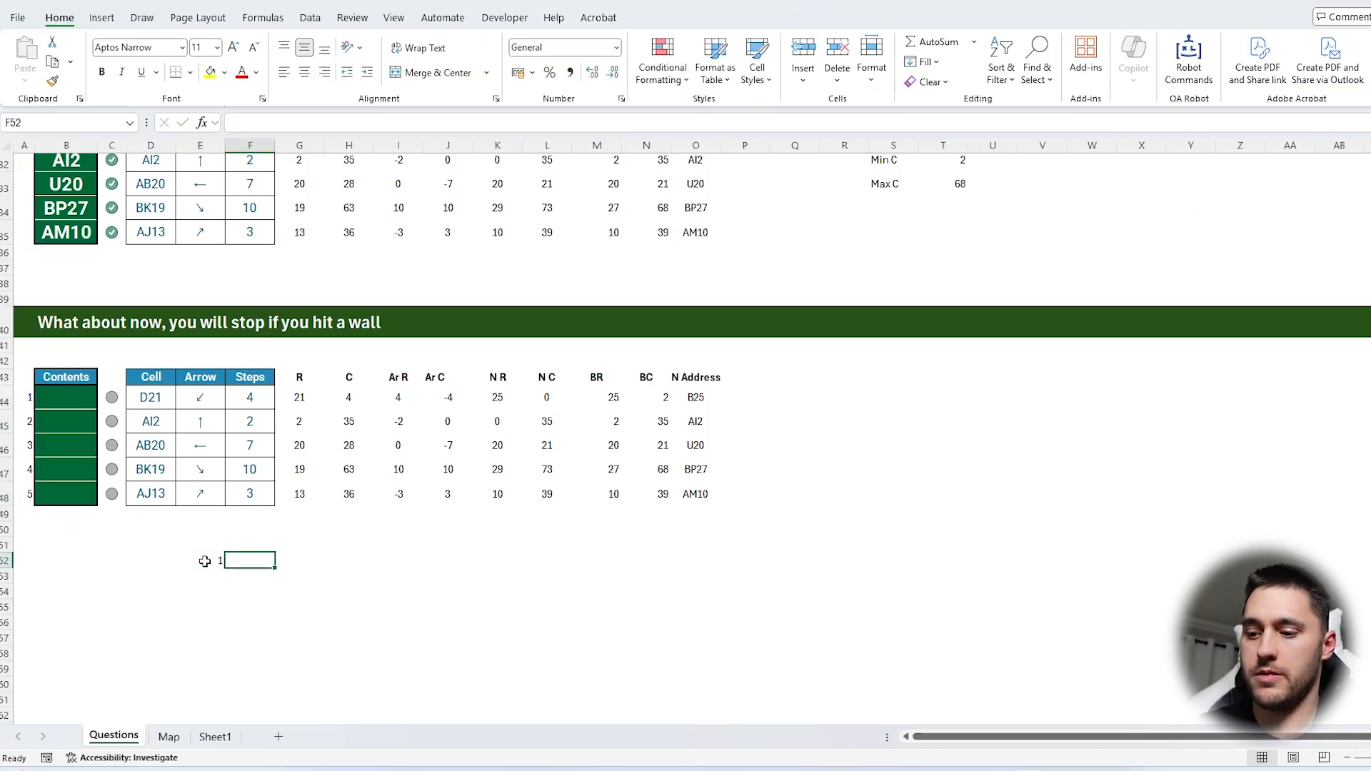
pyautogui.write('=XLOOKUP(')
pyautogui.click(204, 562)
pyautogui.write(',')
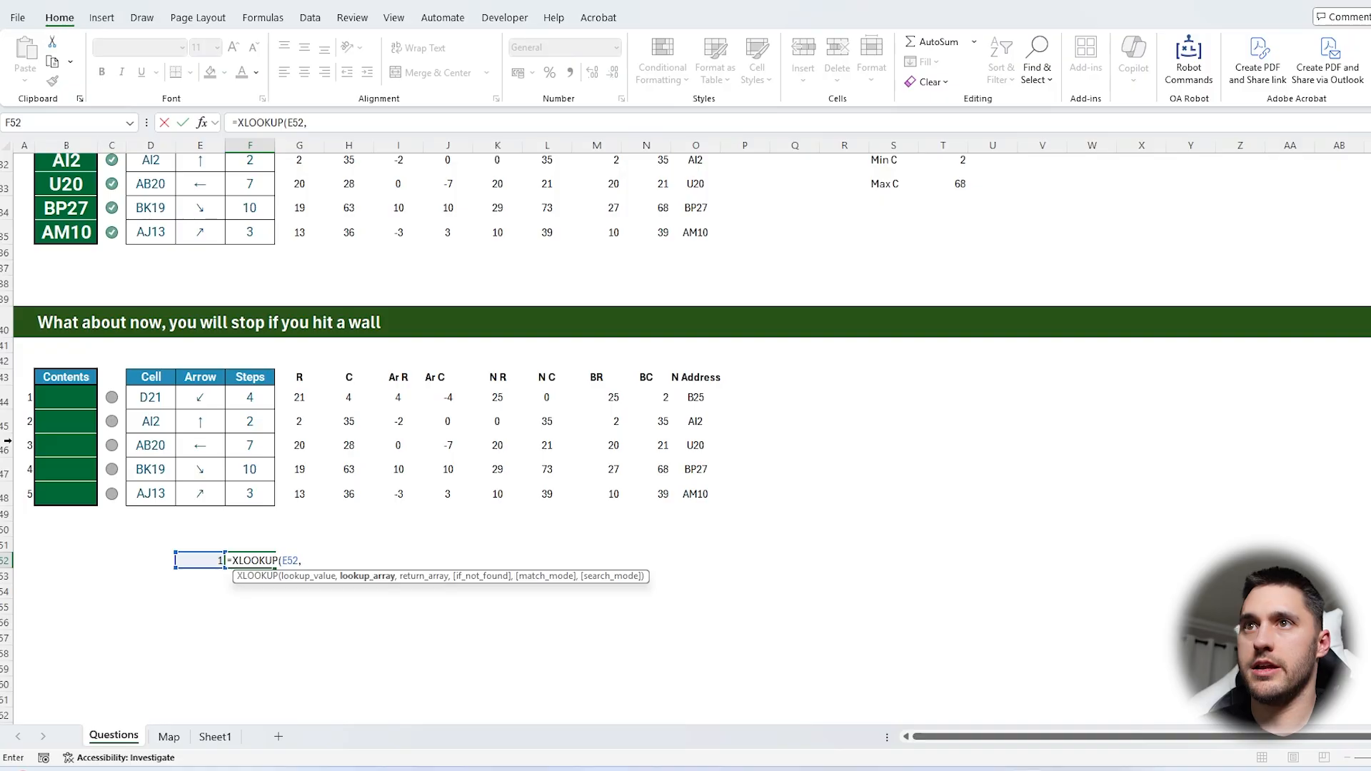
pyautogui.moveTo(24, 398); pyautogui.dragTo(23, 494)
pyautogui.write(',')
pyautogui.moveTo(162, 399); pyautogui.dragTo(249, 493)
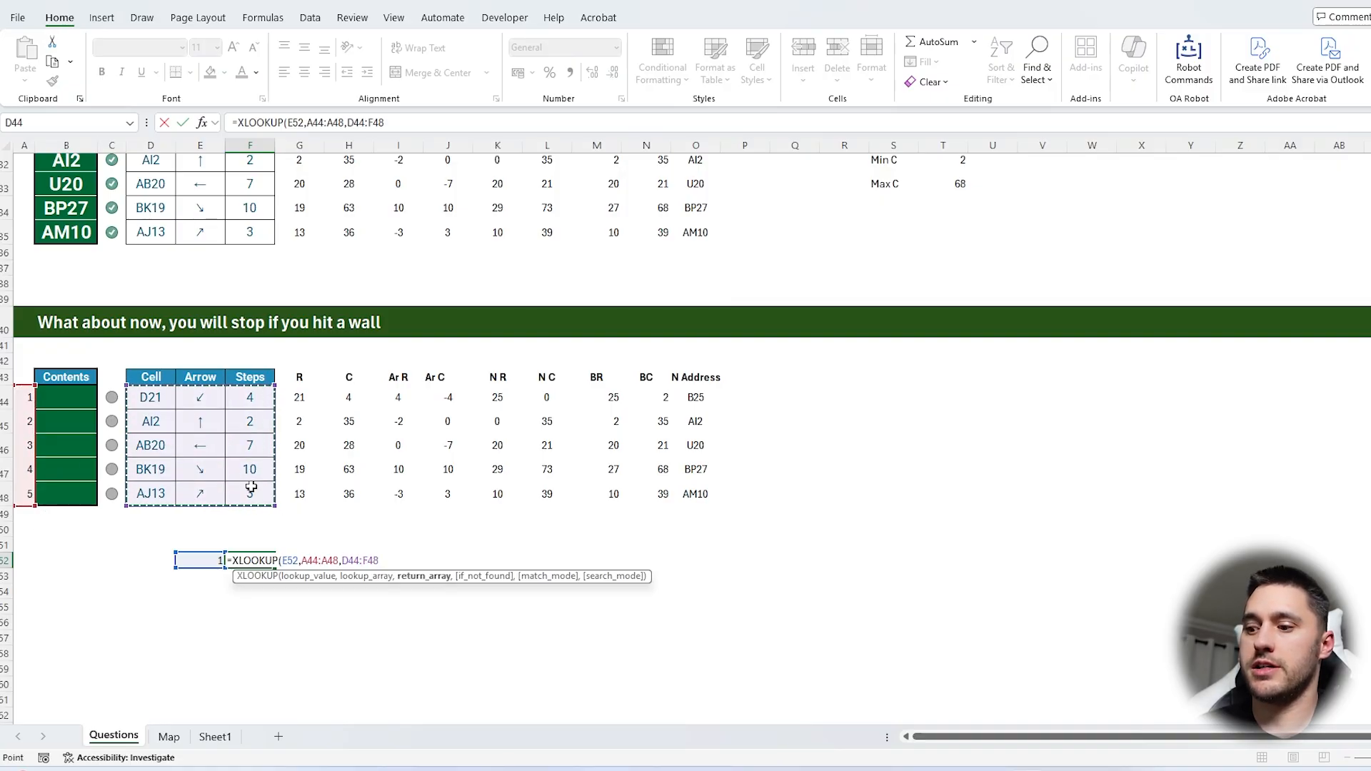
pyautogui.press('Return')
# Enter the label Start in F55 below the looked-up move
pyautogui.scroll(-1, 278, 507)
pyautogui.click(271, 513)
pyautogui.write('Start')
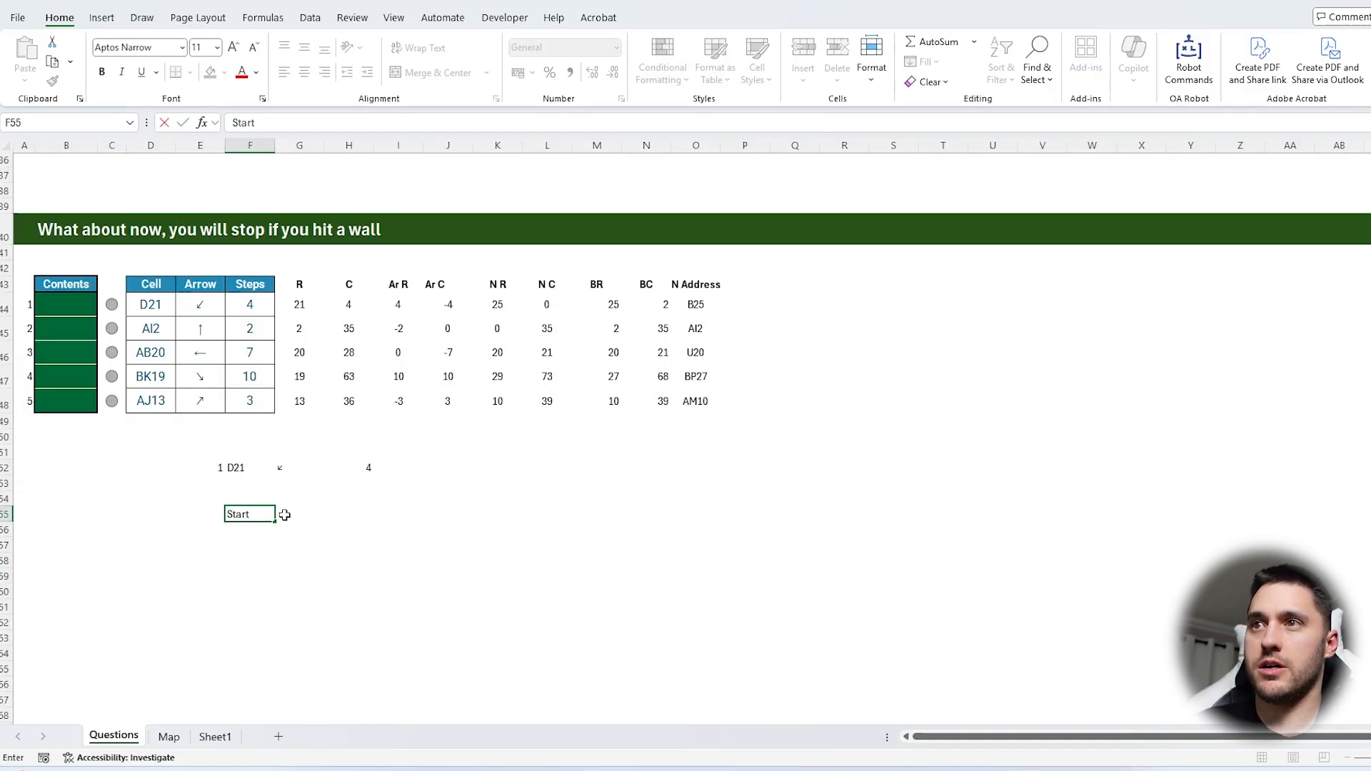
pyautogui.press('Tab')
# Copy the minimum and maximum row and column limits from S30:T33 to M56
pyautogui.scroll(3, 285, 515)
pyautogui.moveTo(891, 209); pyautogui.dragTo(958, 273)
pyautogui.hotkey('ctrl', 'c')
pyautogui.scroll(-3, 679, 413)
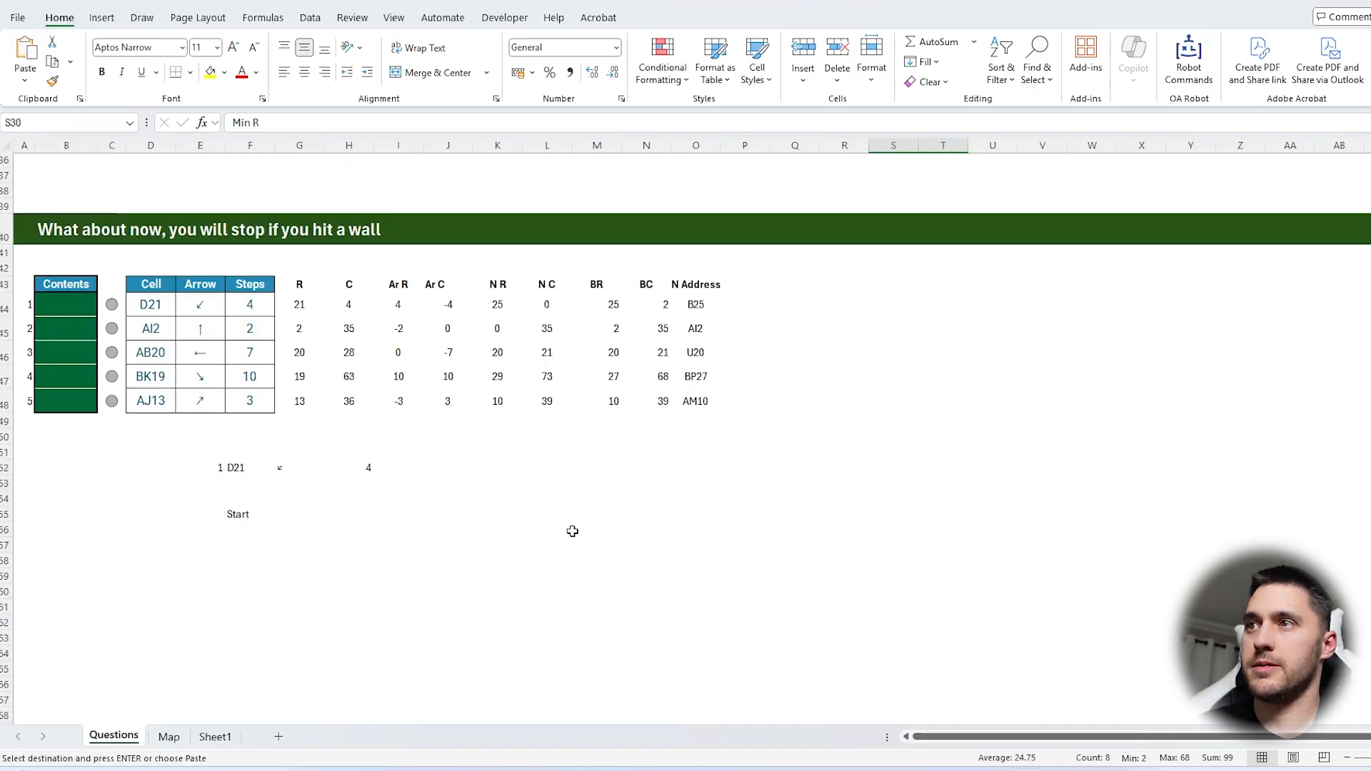
pyautogui.click(575, 530)
pyautogui.hotkey('ctrl', 'v')
# Link G55 beside the Start label to the looked-up starting cell in F52
pyautogui.click(289, 513)
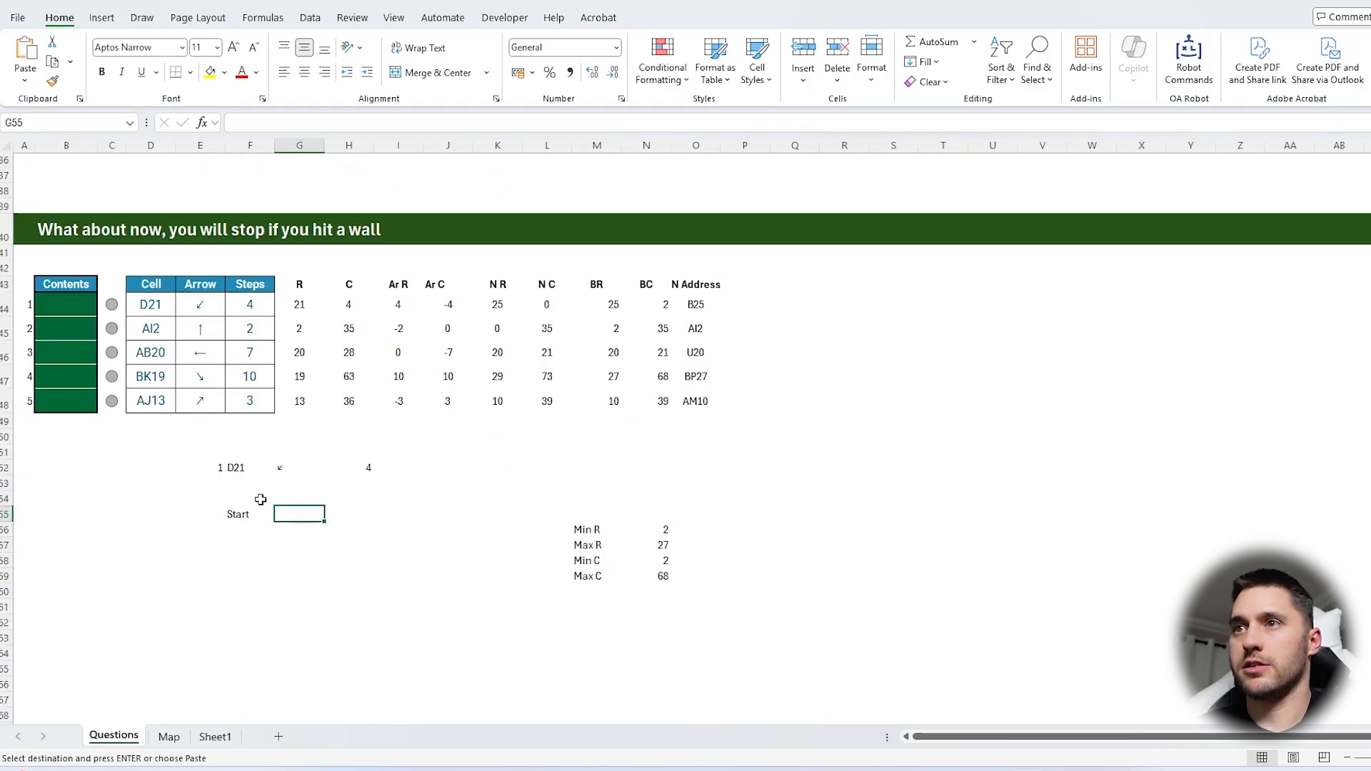
pyautogui.write('=')
pyautogui.click(243, 466)
pyautogui.press('Return')
# Enter =EXPAND(G52,H52,,G52) in H55 to repeat the arrow once for every step
pyautogui.click(349, 515)
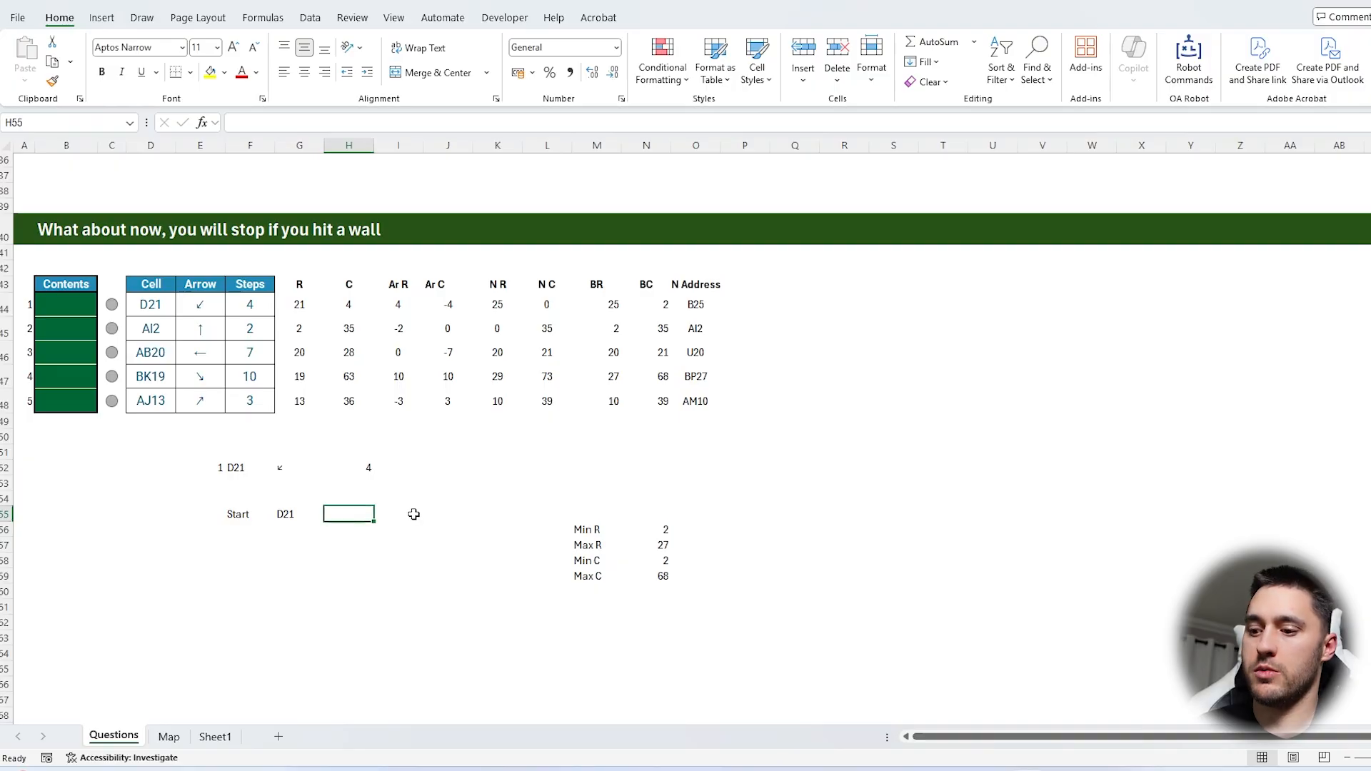
pyautogui.write('=')
pyautogui.click(289, 467)
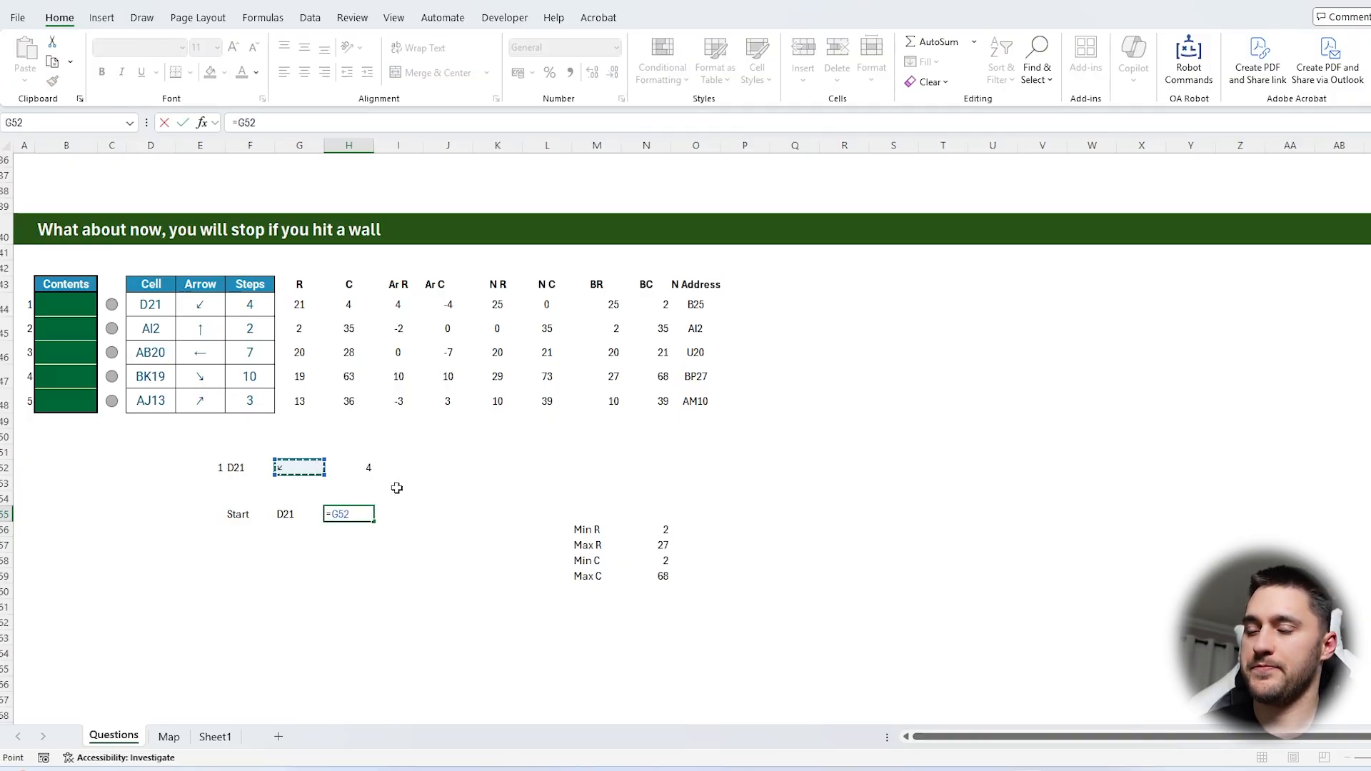
pyautogui.click(303, 124)
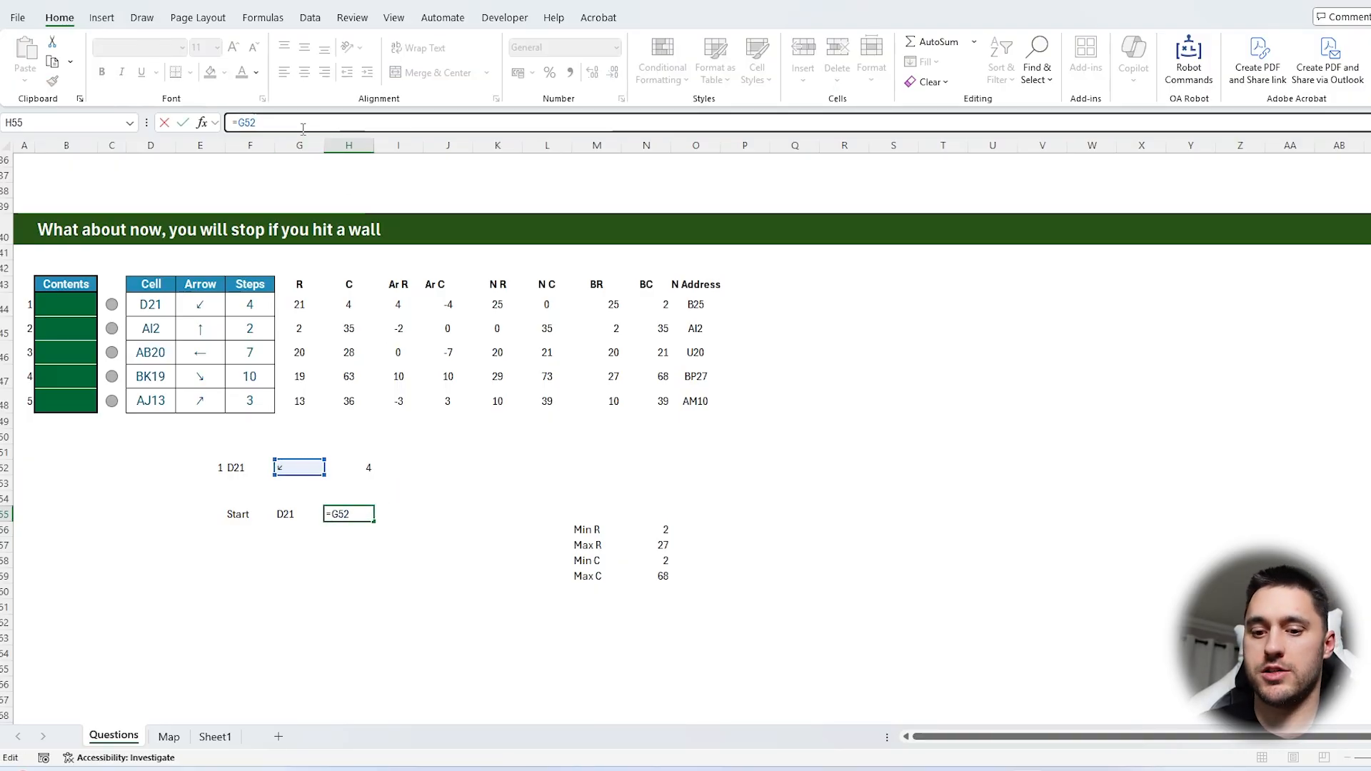
pyautogui.write('ex')
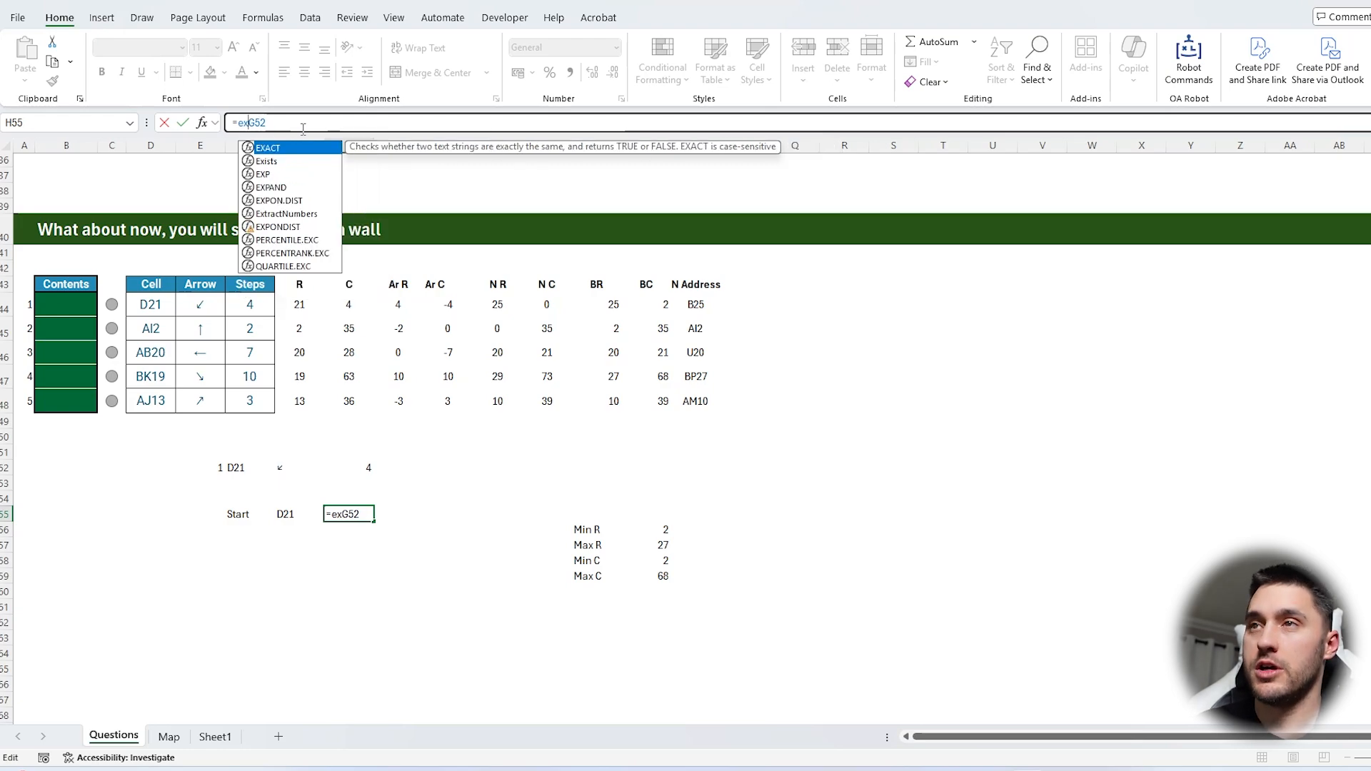
pyautogui.write('p')
pyautogui.press('Down')
pyautogui.press('Tab')
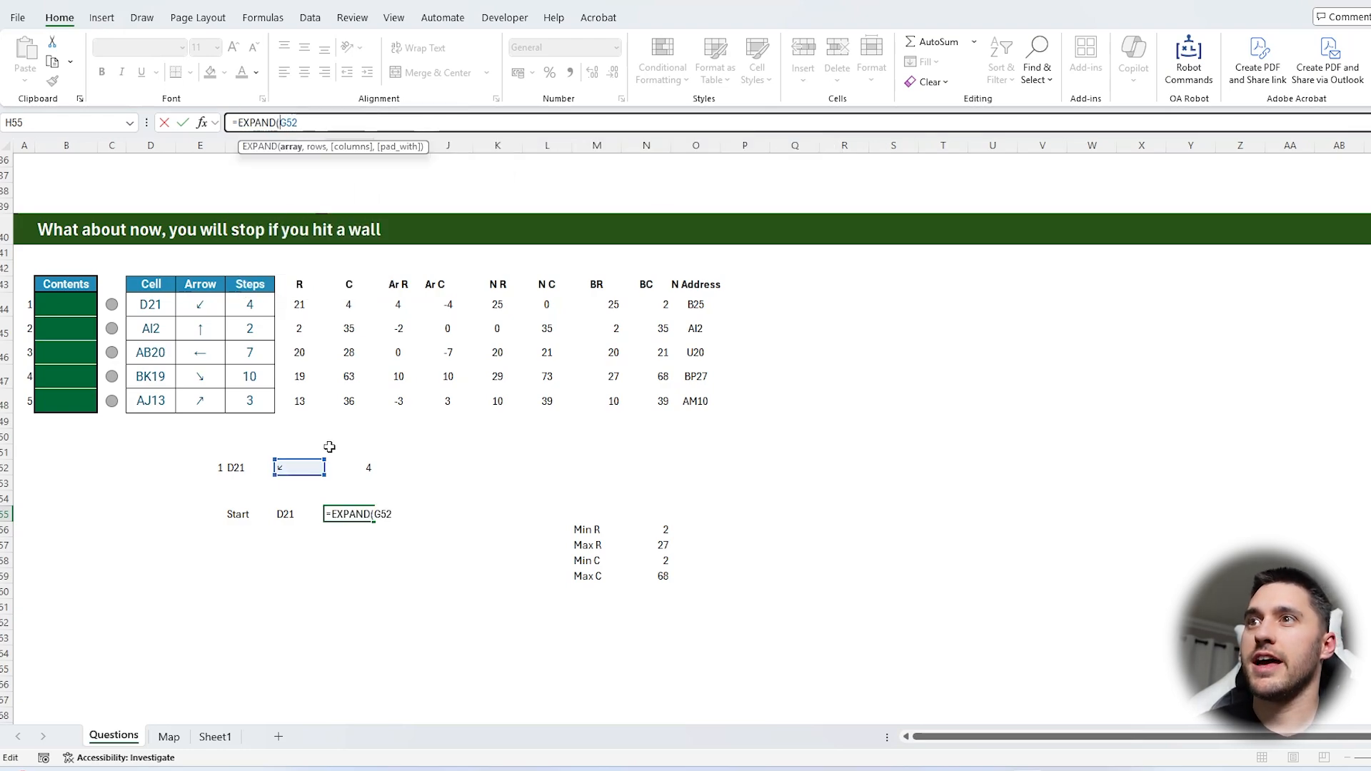
pyautogui.write(',')
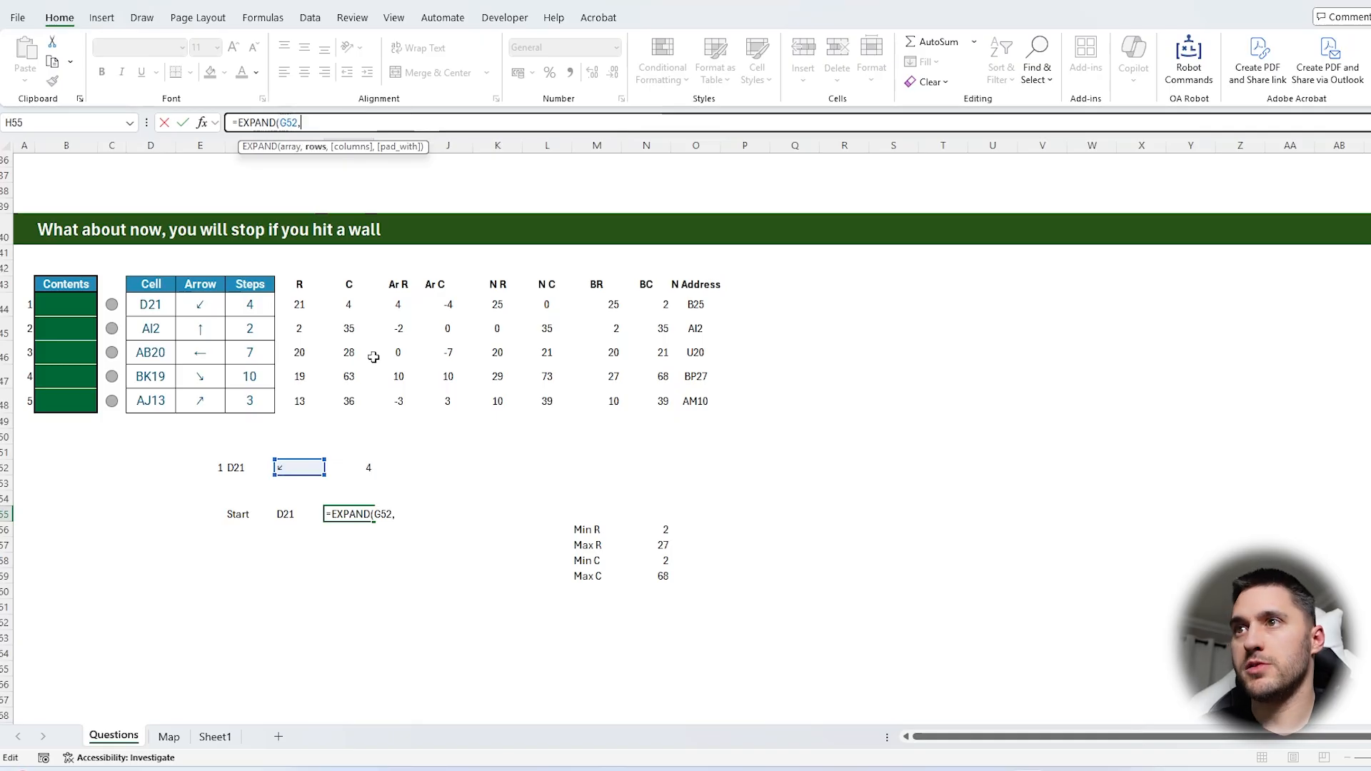
pyautogui.click(354, 468)
pyautogui.write(',,')
pyautogui.click(299, 468)
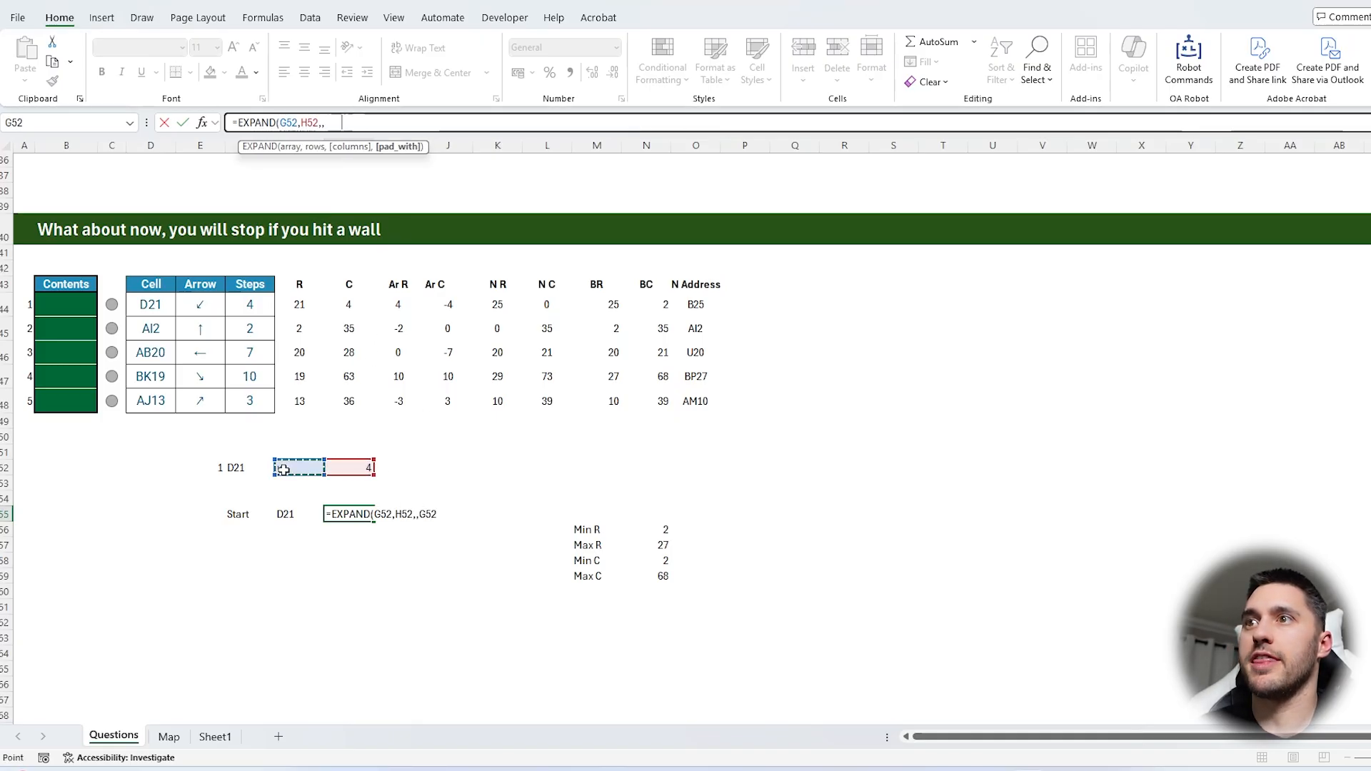
pyautogui.press('Return')
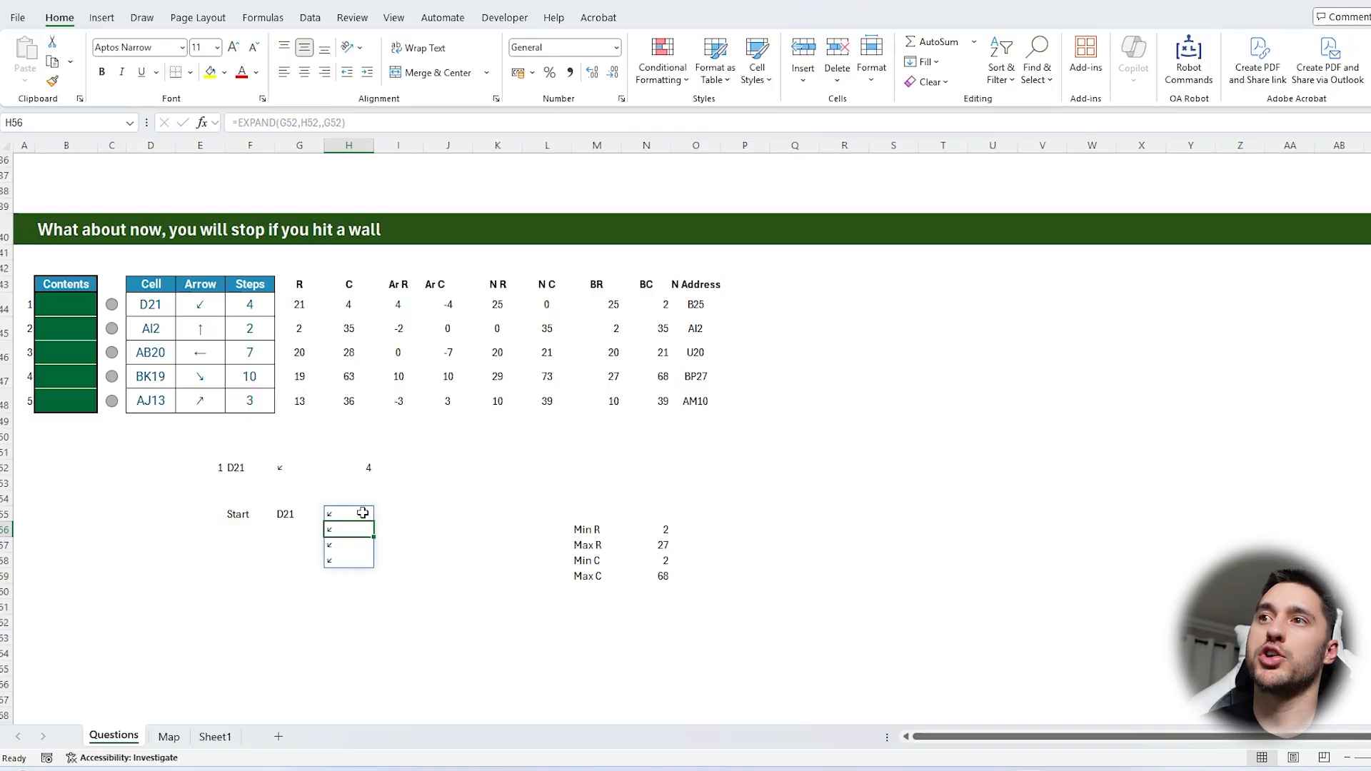
# Try "X" as the pad value of the EXPAND formula in H55 and undo the change
pyautogui.click(360, 515)
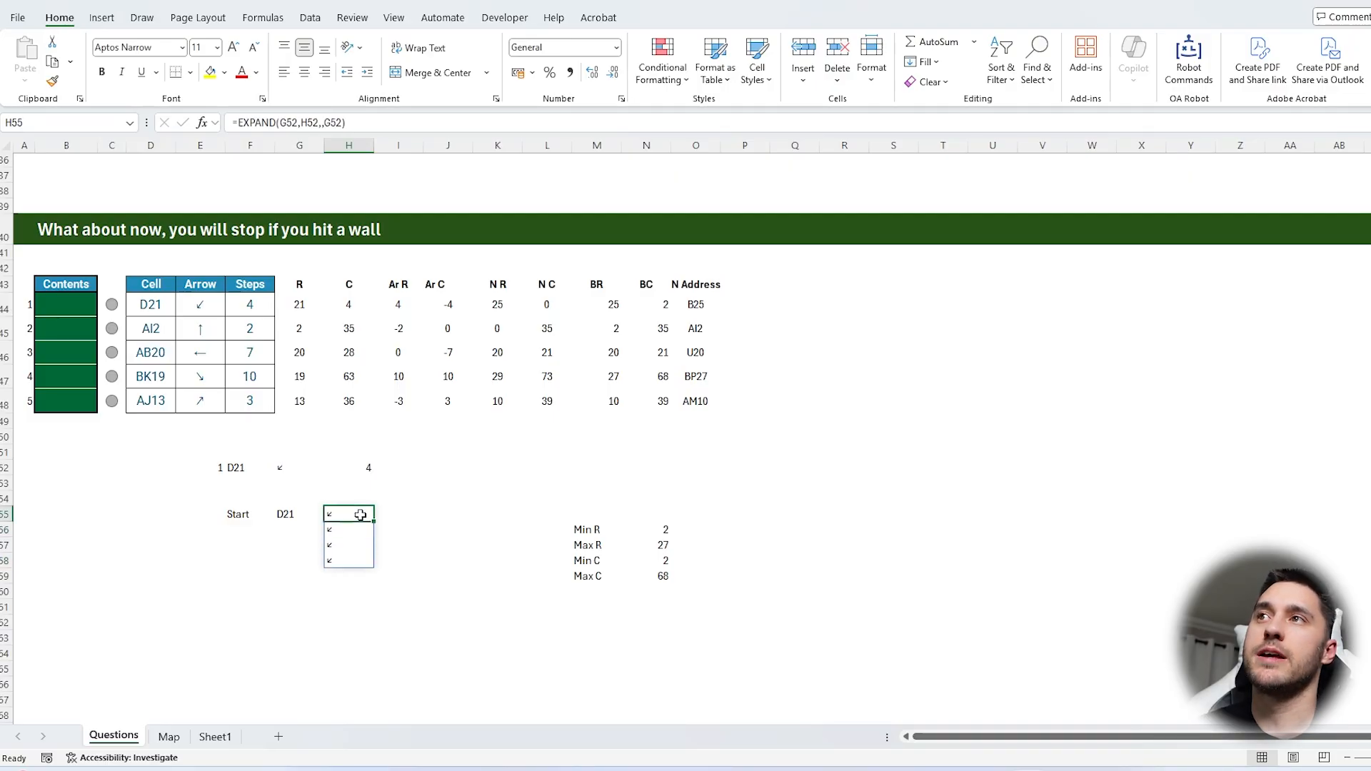
pyautogui.click(343, 123)
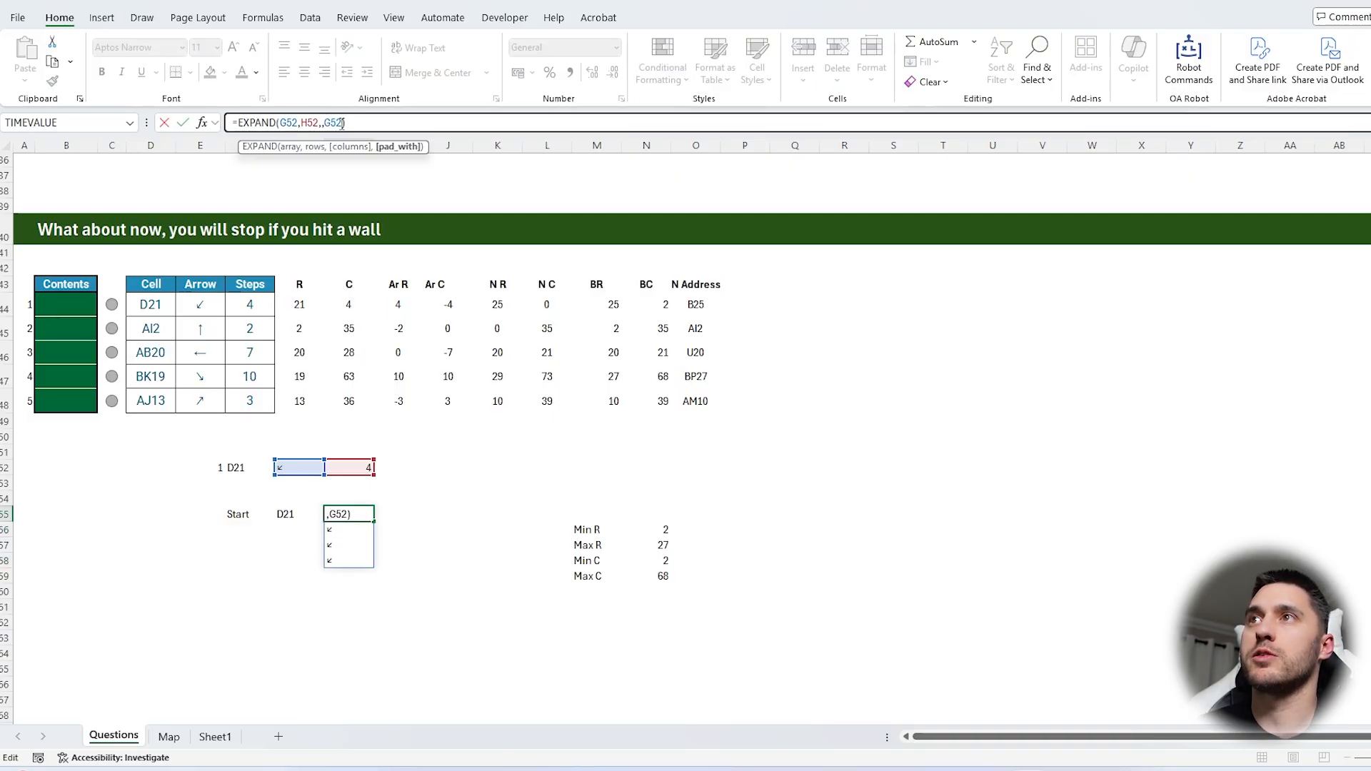
pyautogui.write('"X')
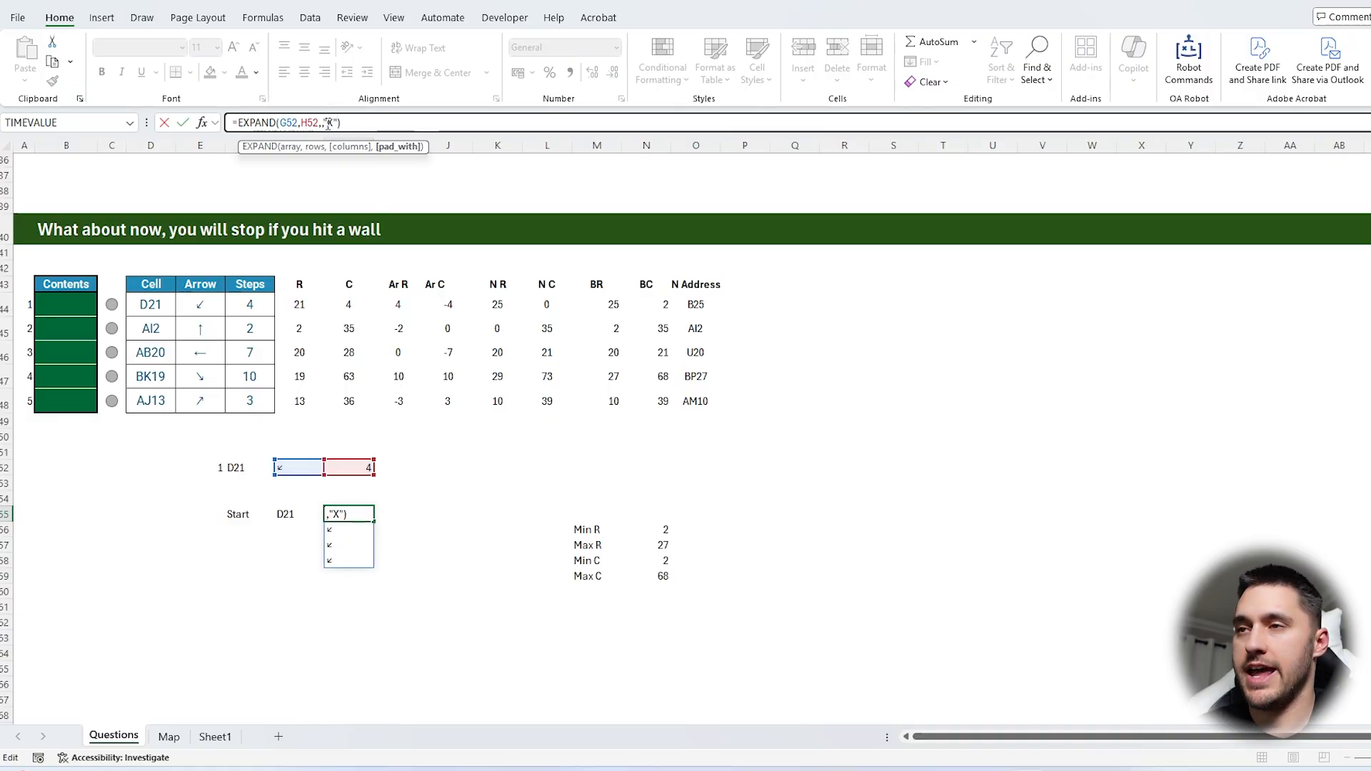
pyautogui.press('Return')
pyautogui.click(357, 518)
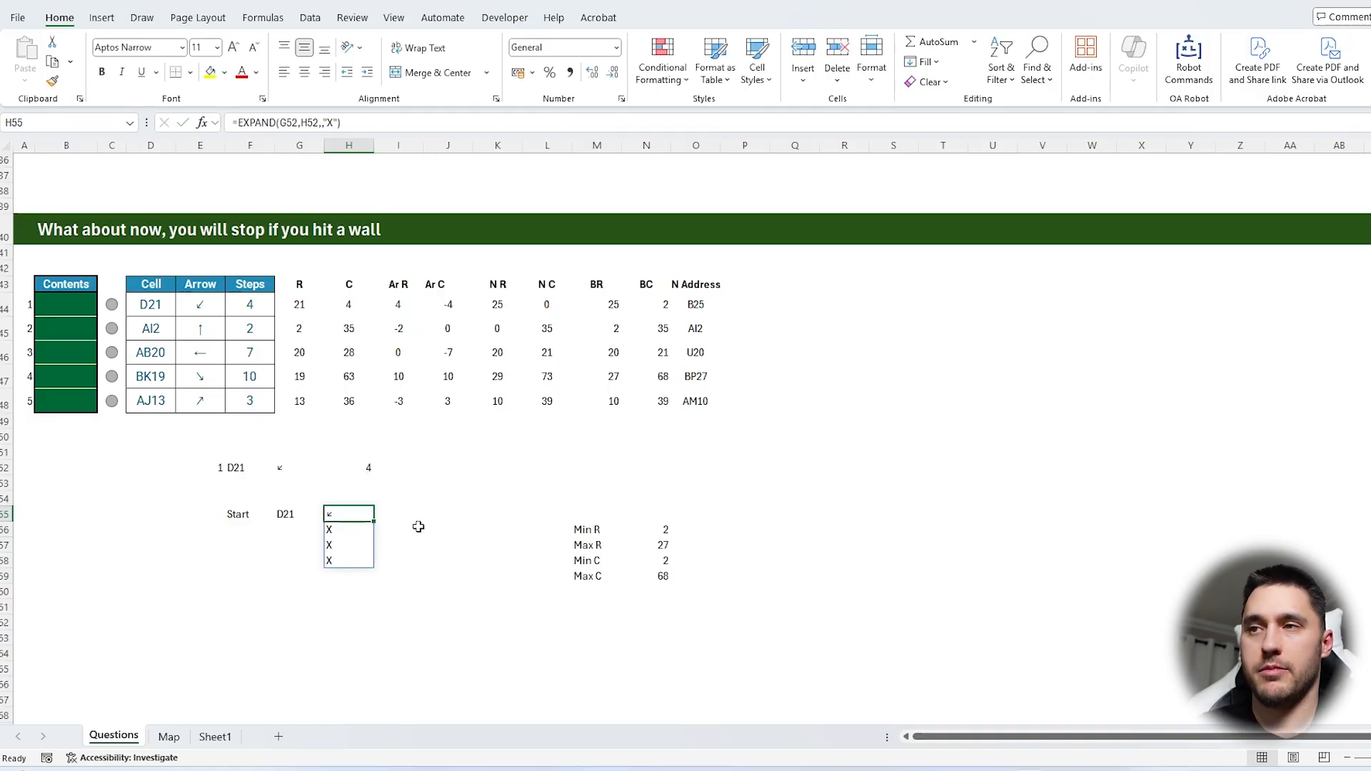
pyautogui.hotkey('ctrl', 'z')
# Move the lookup and Start block three columns left so it begins in B52, with the limits in S57:T60
pyautogui.moveTo(187, 468); pyautogui.dragTo(533, 559)
pyautogui.moveTo(425, 573); pyautogui.dragTo(278, 564)
pyautogui.moveTo(205, 461); pyautogui.dragTo(161, 461)
# Copy the calculation headings and first-row formulas from G43:O44 to G54
pyautogui.moveTo(299, 284); pyautogui.dragTo(707, 308)
pyautogui.hotkey('ctrl', 'c')
pyautogui.click(294, 472)
pyautogui.click(284, 498)
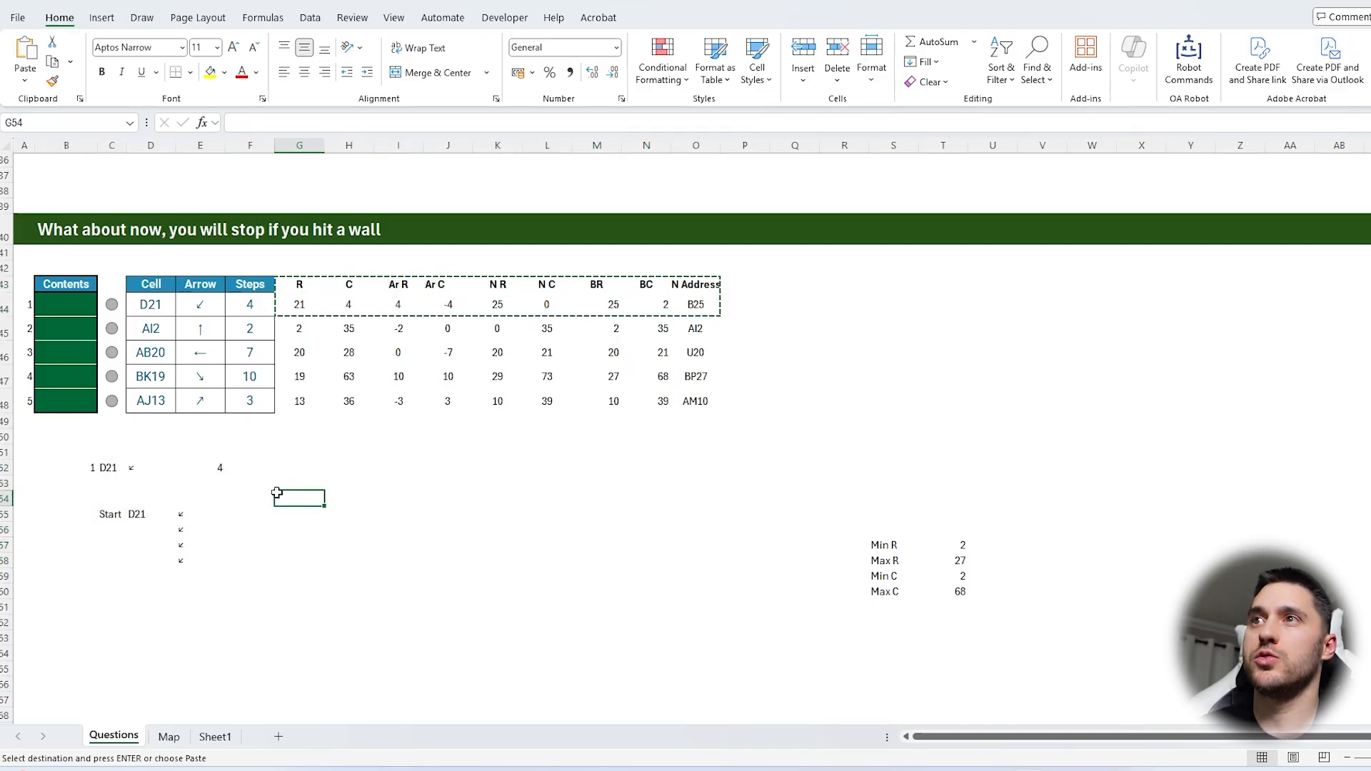
pyautogui.hotkey('ctrl', 'v')
# Check which cells the copied formulas in G55, H55 and I55 refer to
pyautogui.doubleClick(295, 514)
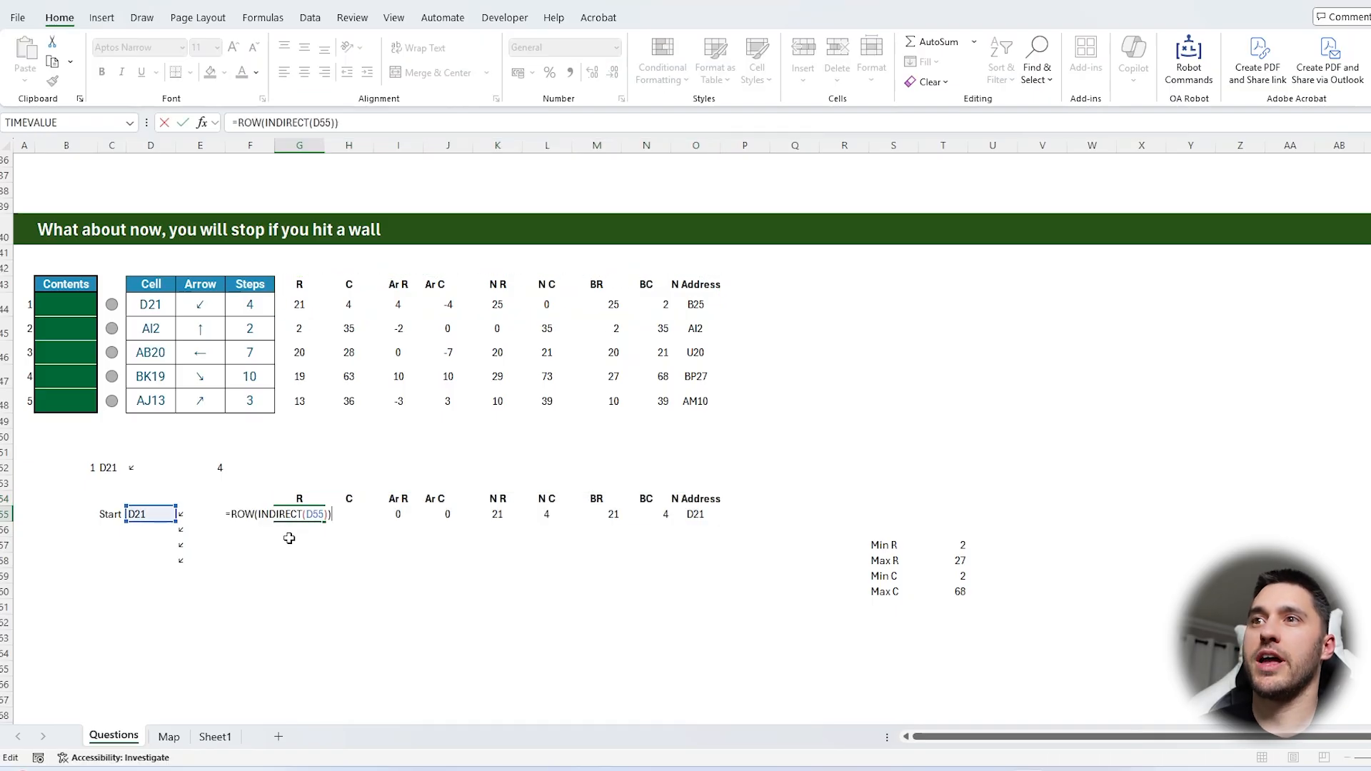
pyautogui.press('Escape')
pyautogui.doubleClick(348, 514)
pyautogui.press('Escape')
pyautogui.doubleClick(392, 515)
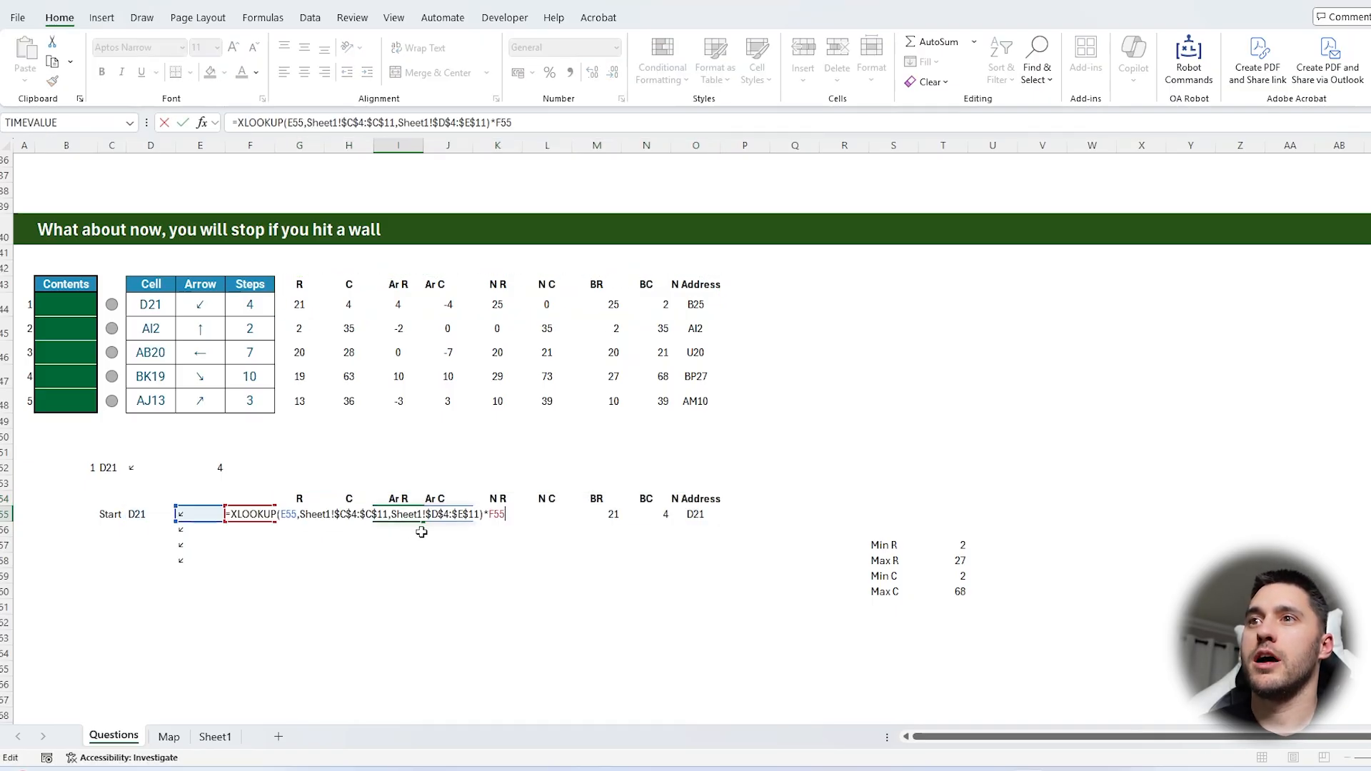
pyautogui.press('Escape')
# Enter a step count of 1 in F55 and fill it down to F64
pyautogui.press('Left')
pyautogui.press('Left')
pyautogui.press('Left')
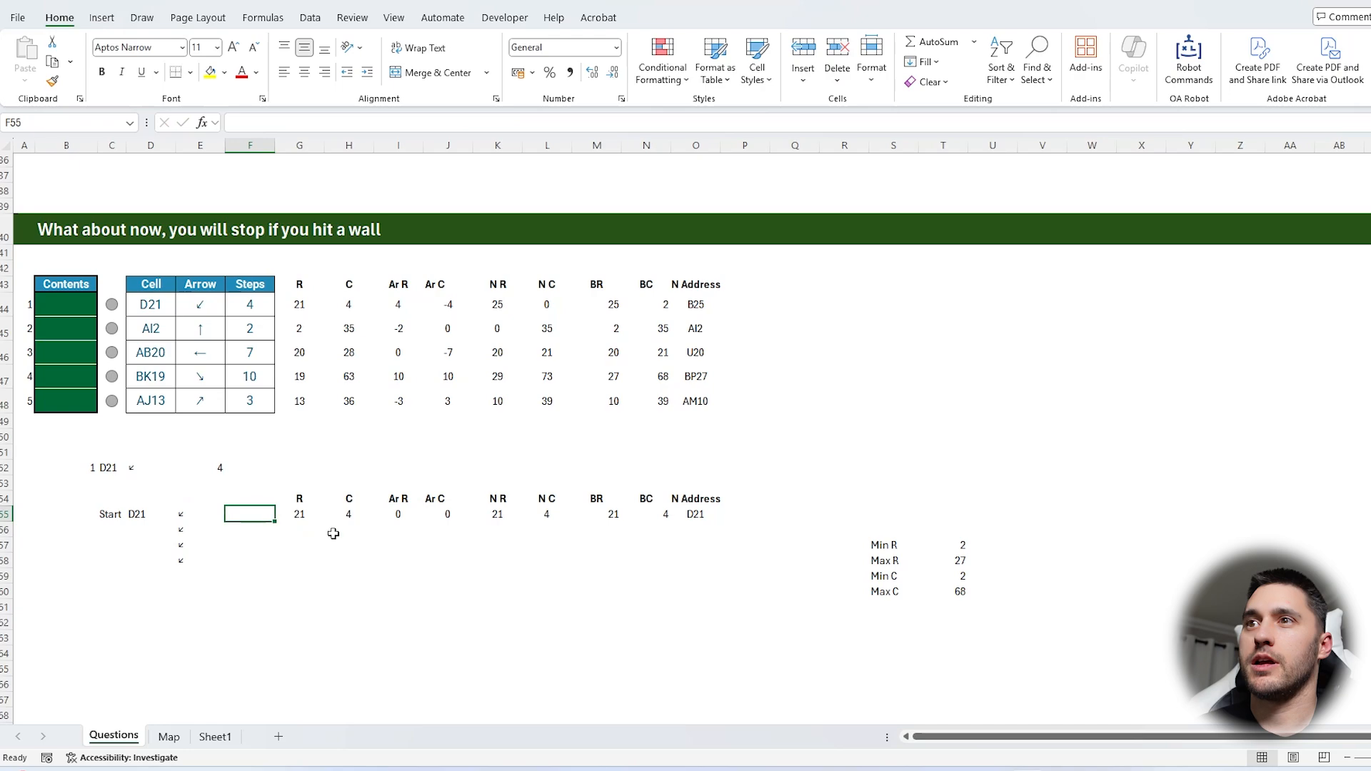
pyautogui.write('1')
pyautogui.press('Return')
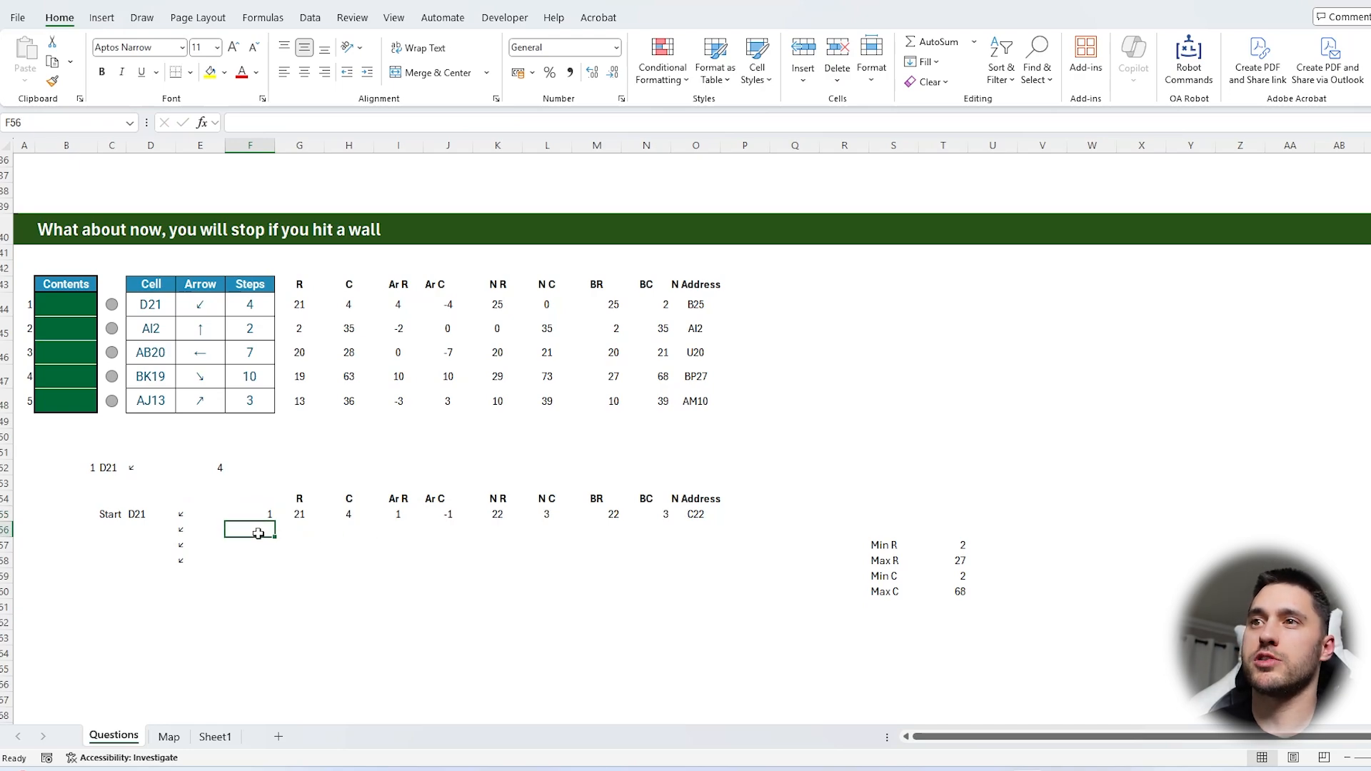
pyautogui.moveTo(253, 514); pyautogui.dragTo(245, 649)
pyautogui.hotkey('ctrl', 'd')
# Change the BR formula in M55 to =MEDIAN(K55,$T$30:$T$31)=K55 to test whether the new row is within bounds
pyautogui.click(596, 515)
pyautogui.click(258, 122)
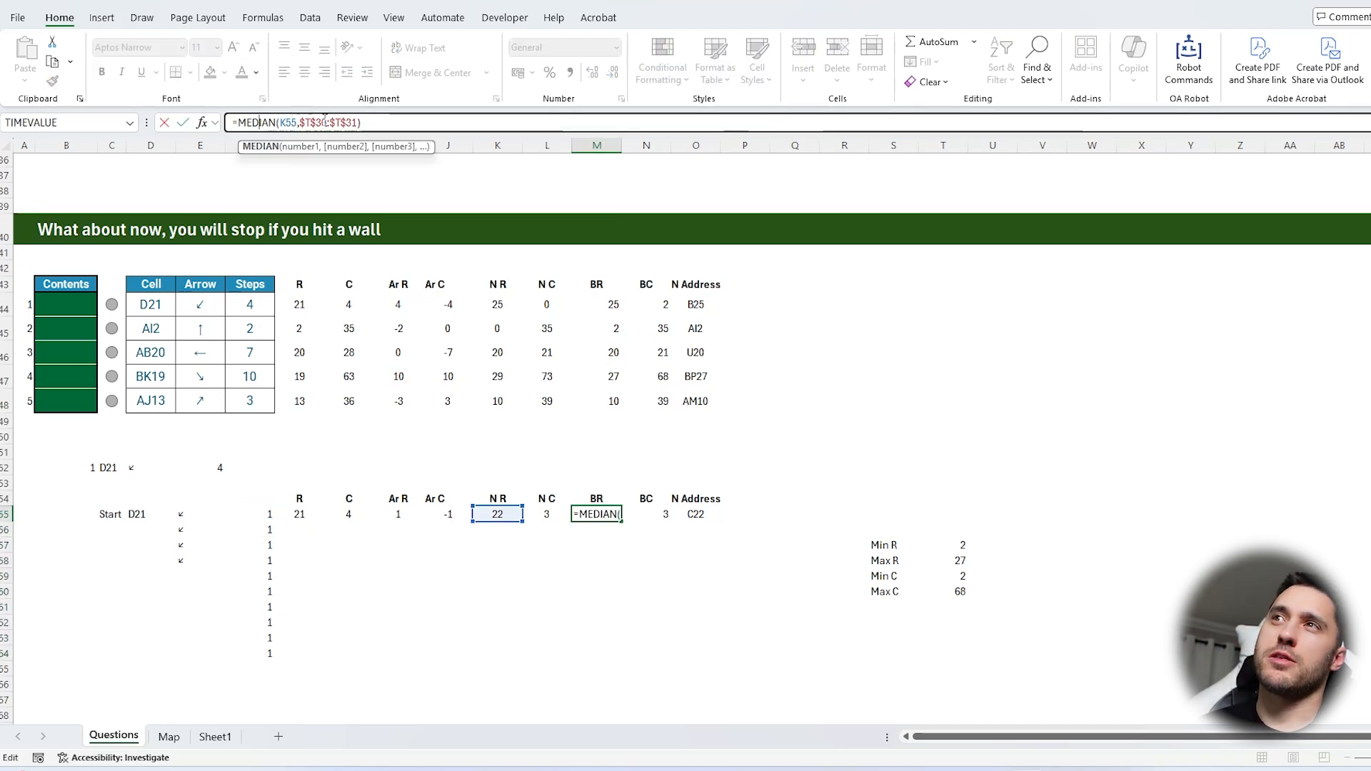
pyautogui.press('Escape')
pyautogui.click(381, 123)
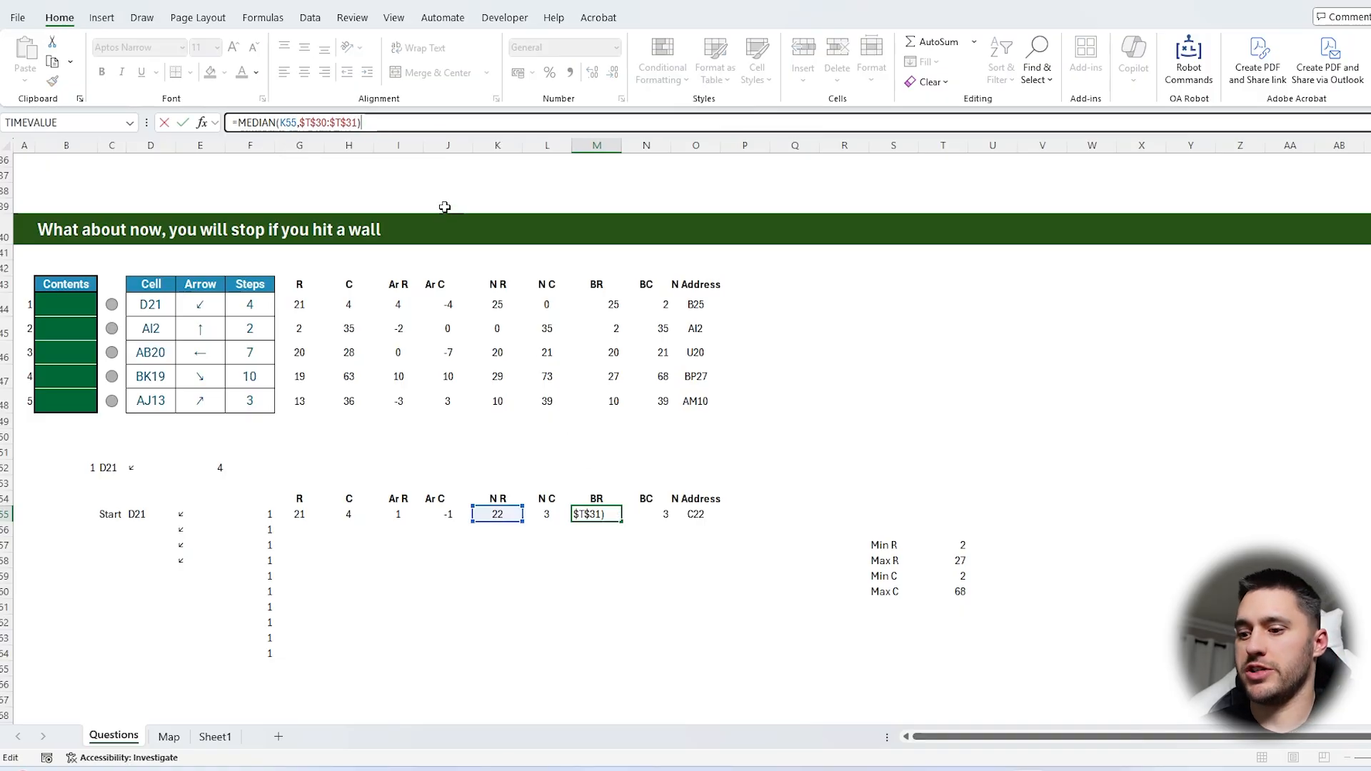
pyautogui.write('=')
pyautogui.click(497, 514)
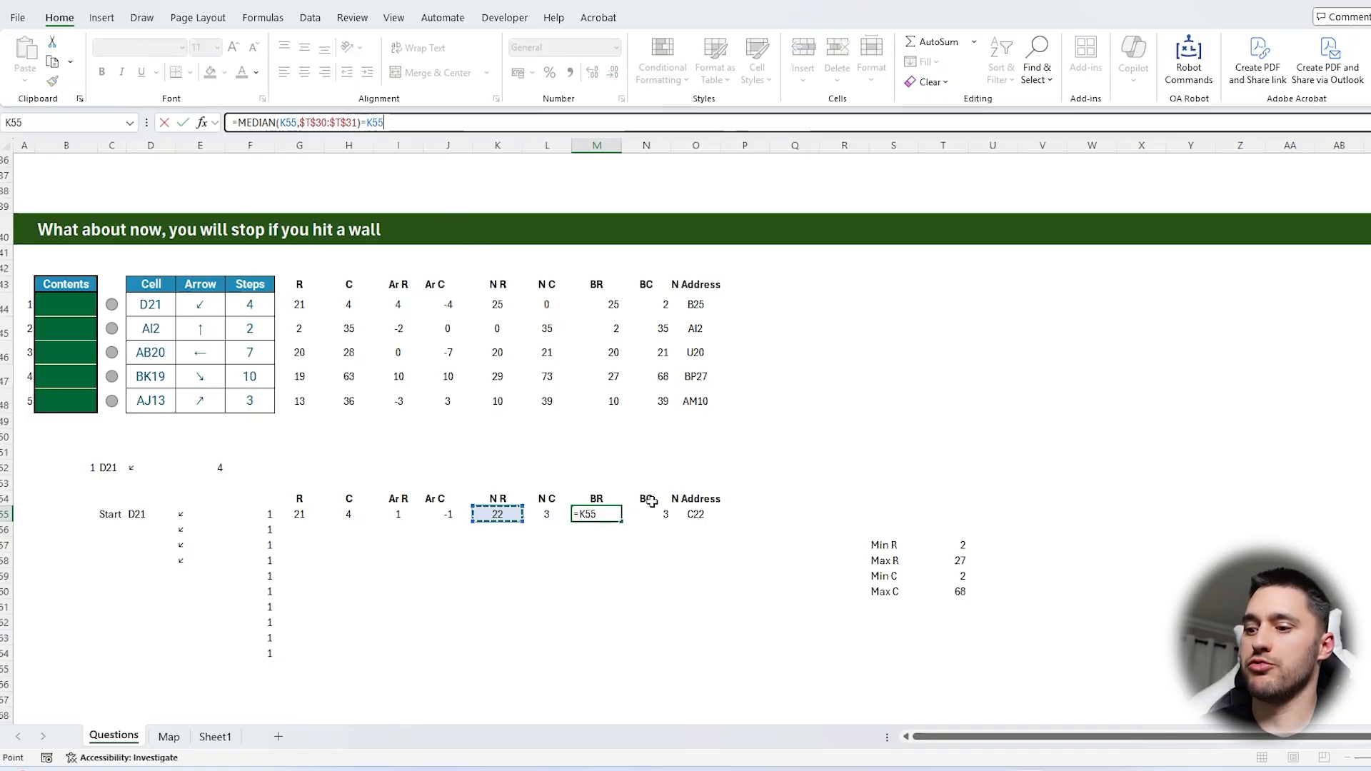
pyautogui.press('Return')
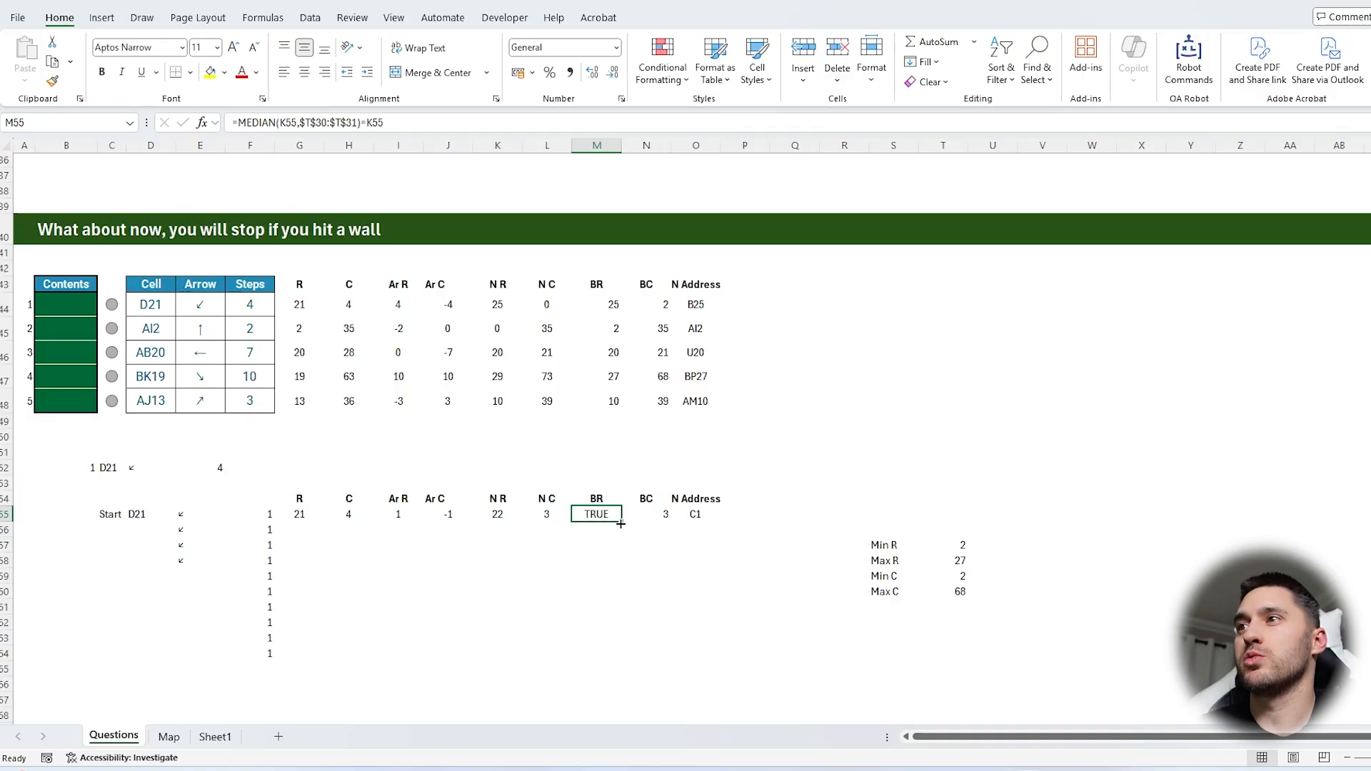
# Change the BC formula in N55 to =MEDIAN(L55,$T$32:$T$33)=L55 to test whether the new column is within bounds
pyautogui.scroll(5, 622, 522)
pyautogui.scroll(-5, 629, 514)
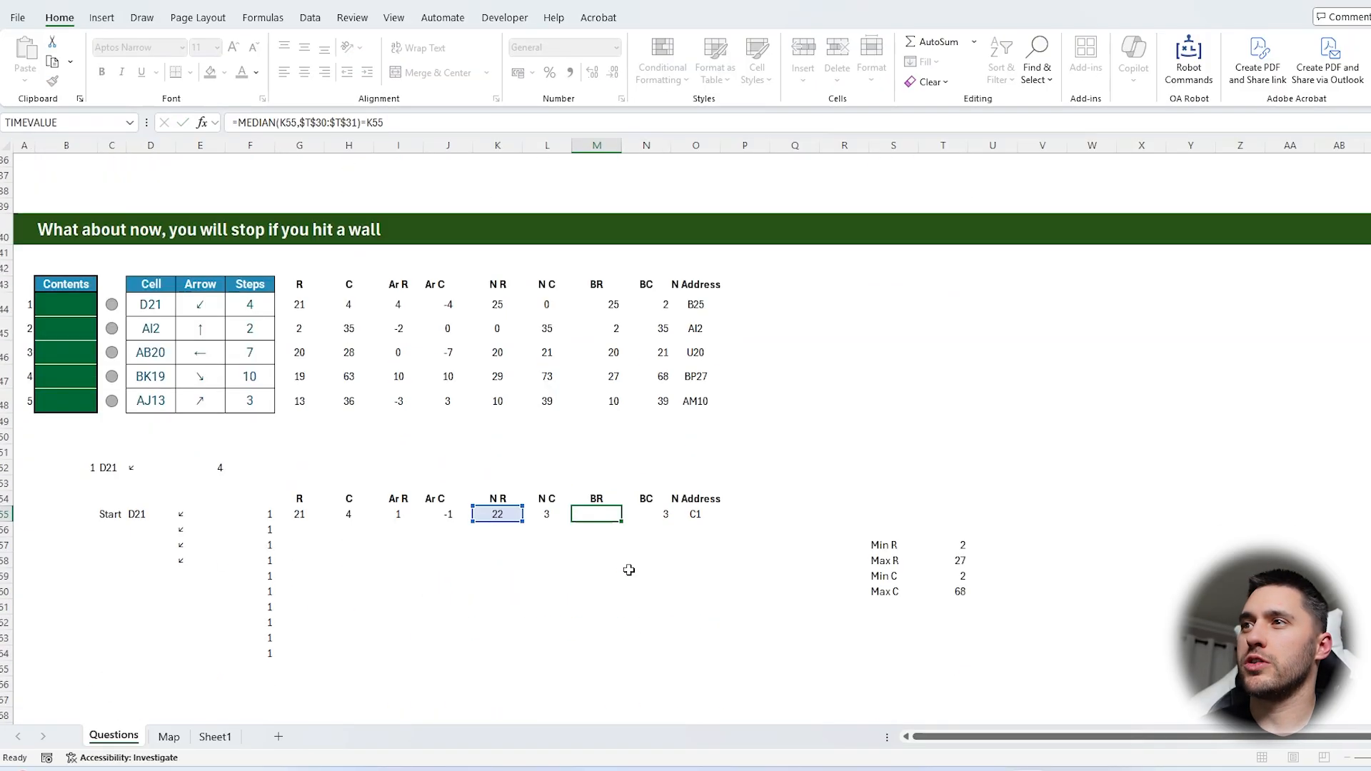
pyautogui.doubleClick(638, 509)
pyautogui.scroll(1, 686, 543)
pyautogui.press('Escape')
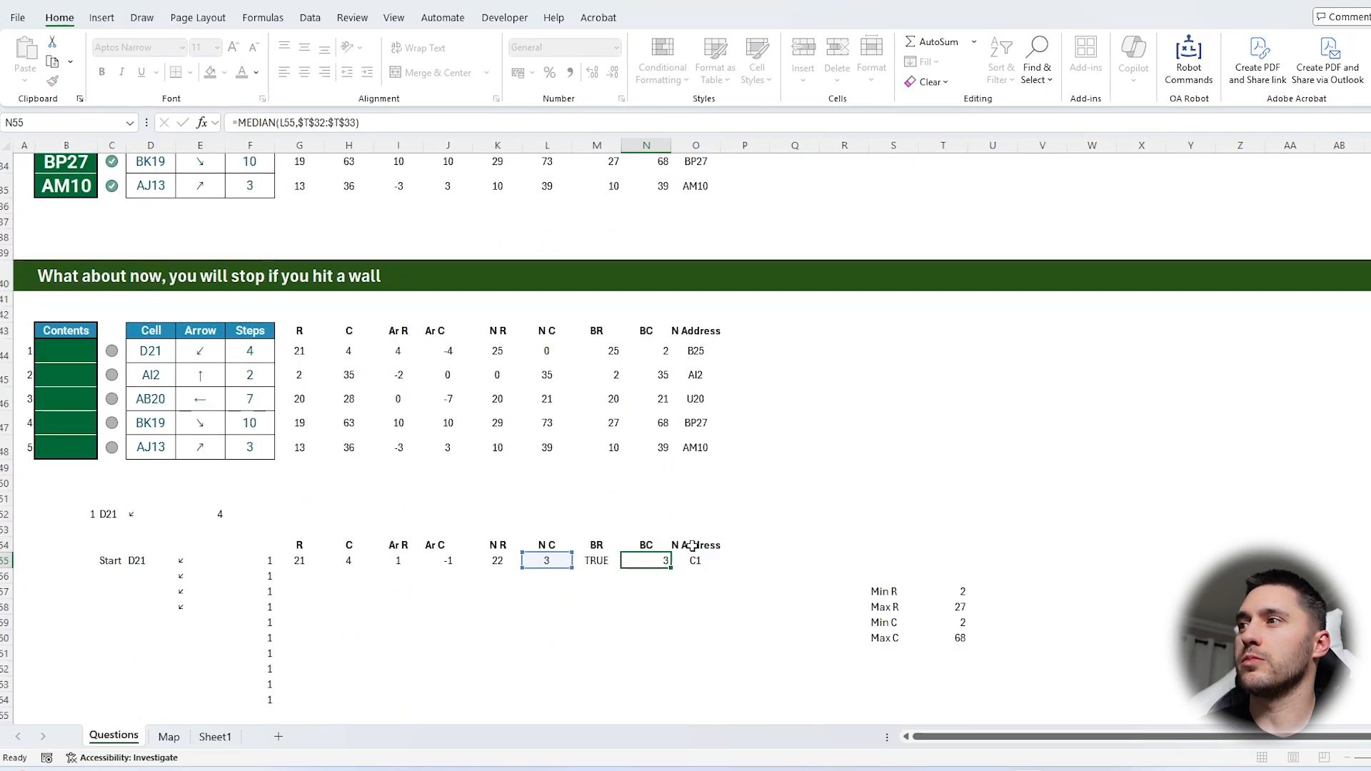
pyautogui.click(482, 120)
pyautogui.write('=')
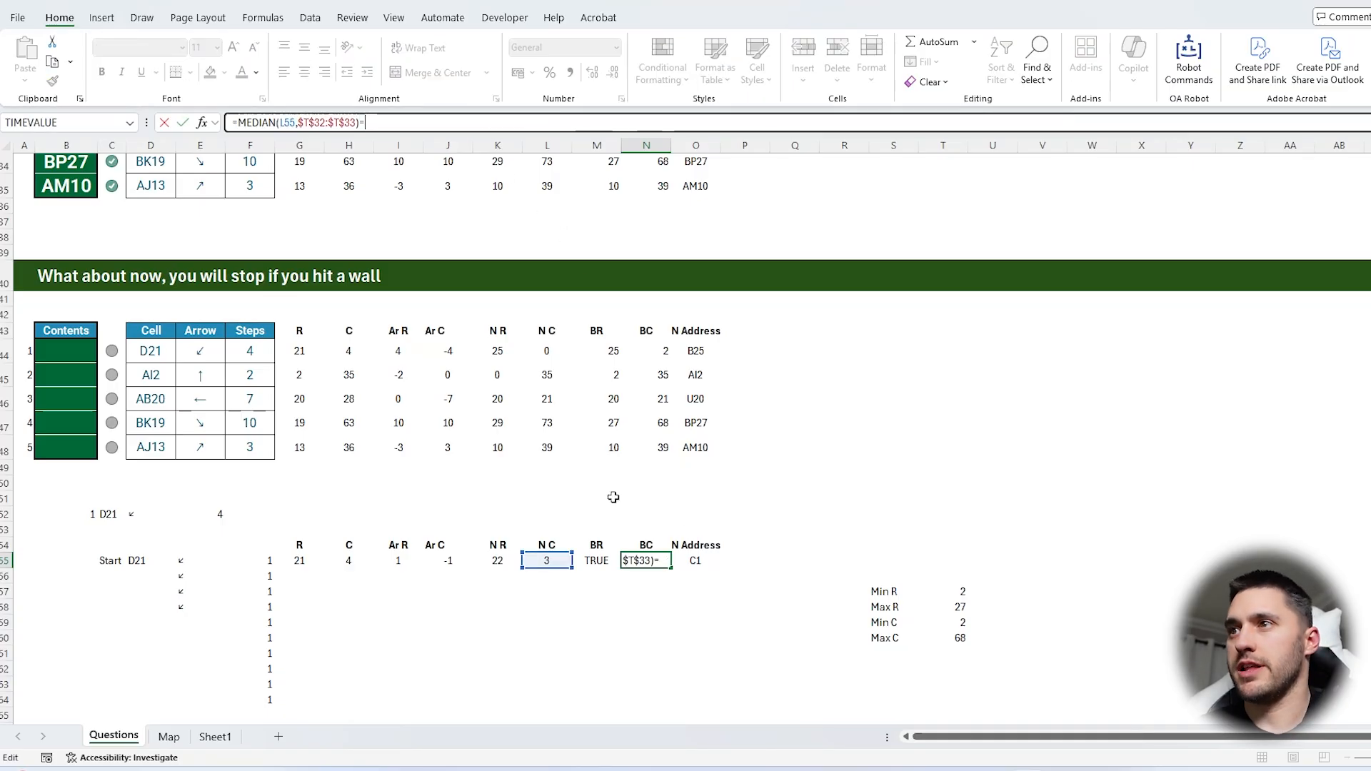
pyautogui.click(530, 559)
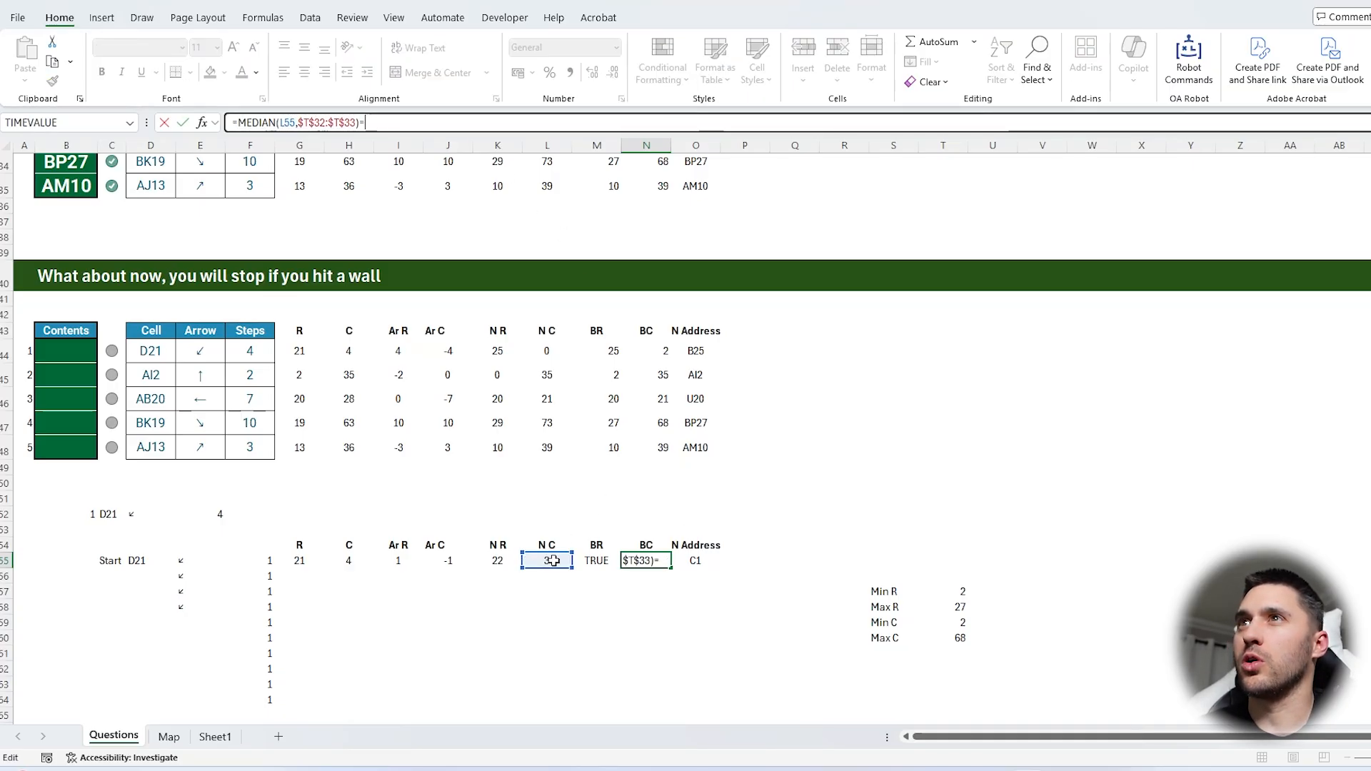
pyautogui.press('Tab')
# Enter =IF(AND(M55:N55),ADDRESS(K55,L55,4),D55) in the N Address cell O55
pyautogui.scroll(-2, 729, 526)
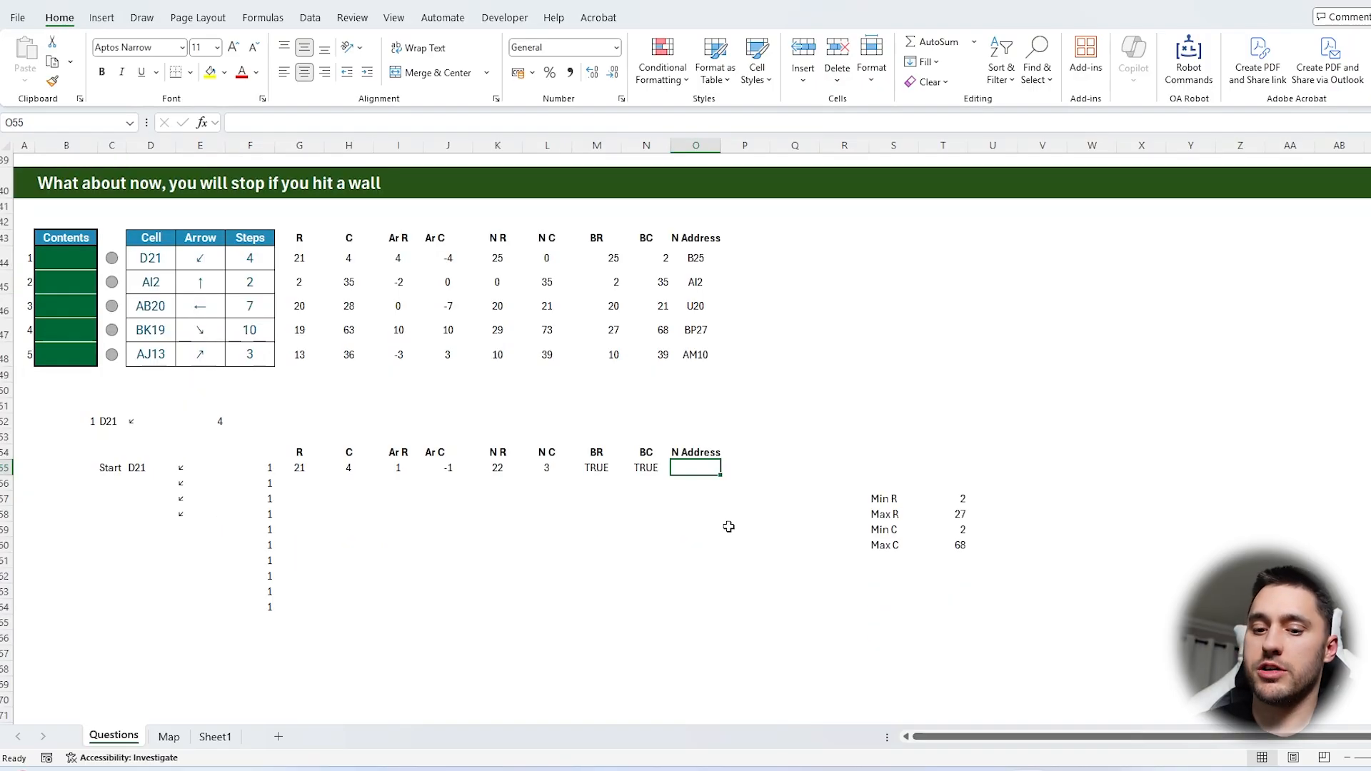
pyautogui.write('=IF(AND(')
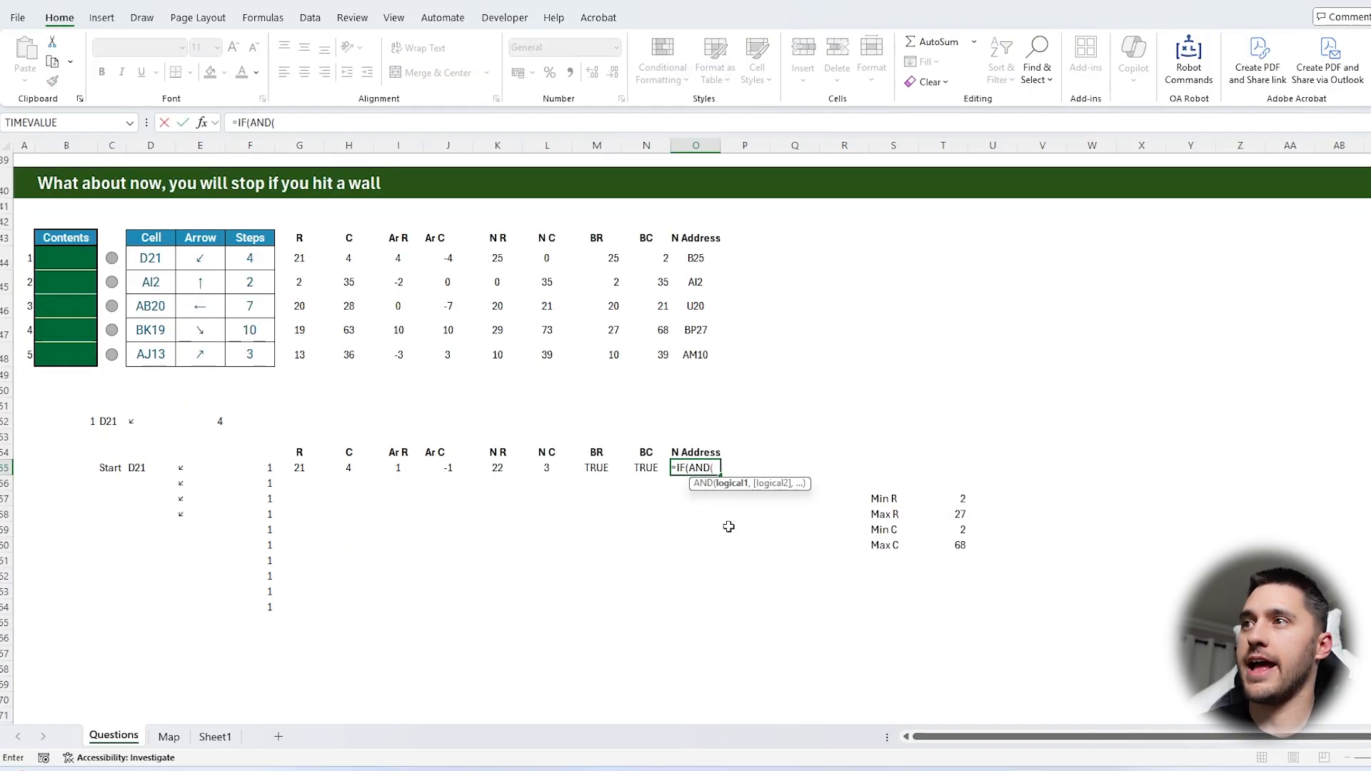
pyautogui.moveTo(634, 465); pyautogui.dragTo(596, 465)
pyautogui.write(')')
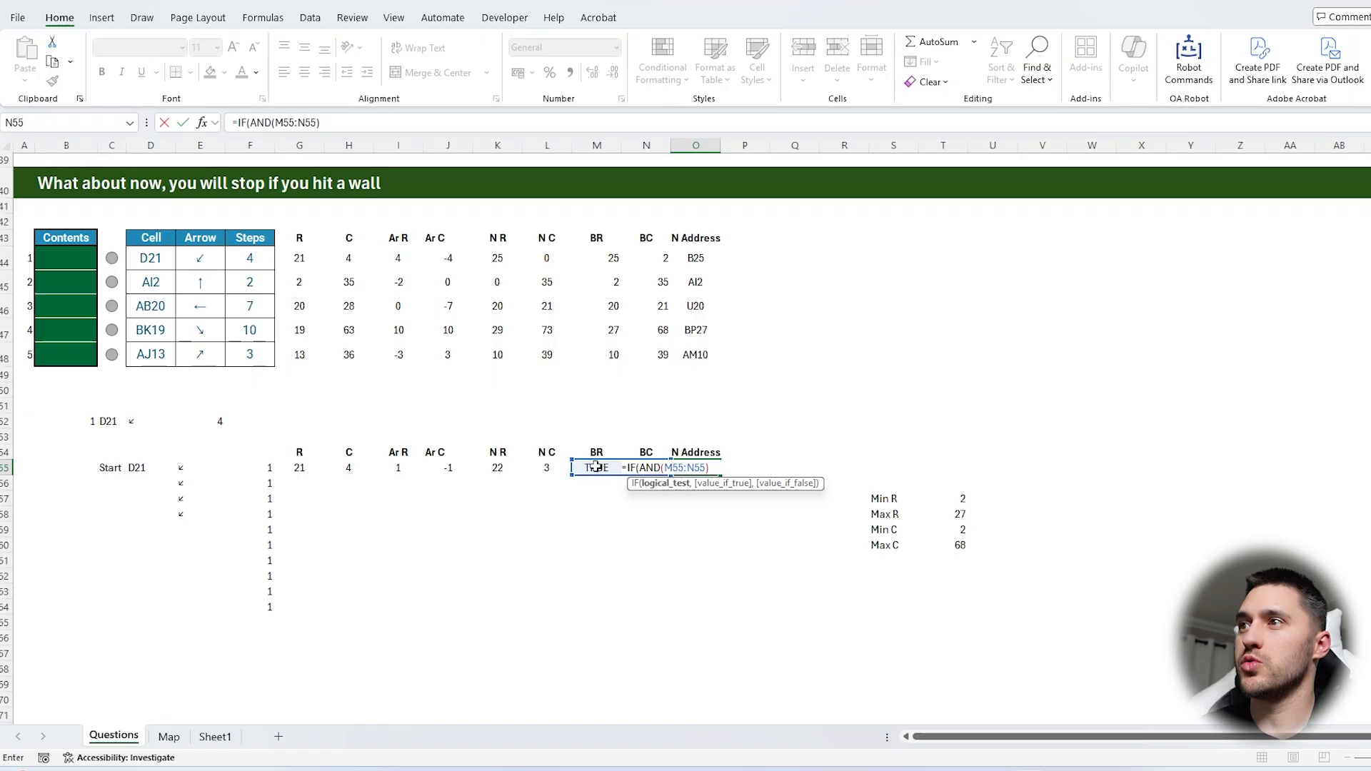
pyautogui.write(',ADDRESS(')
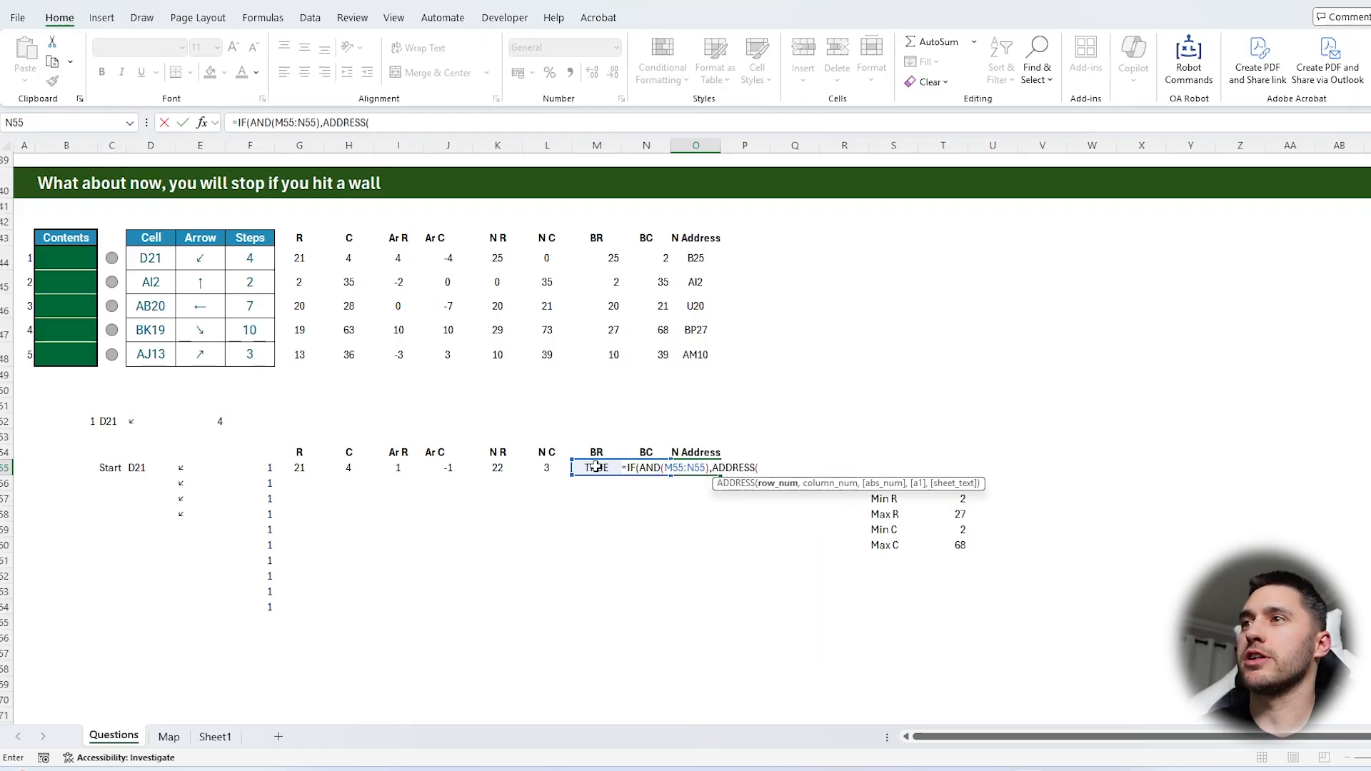
pyautogui.click(494, 465)
pyautogui.write(',')
pyautogui.click(546, 468)
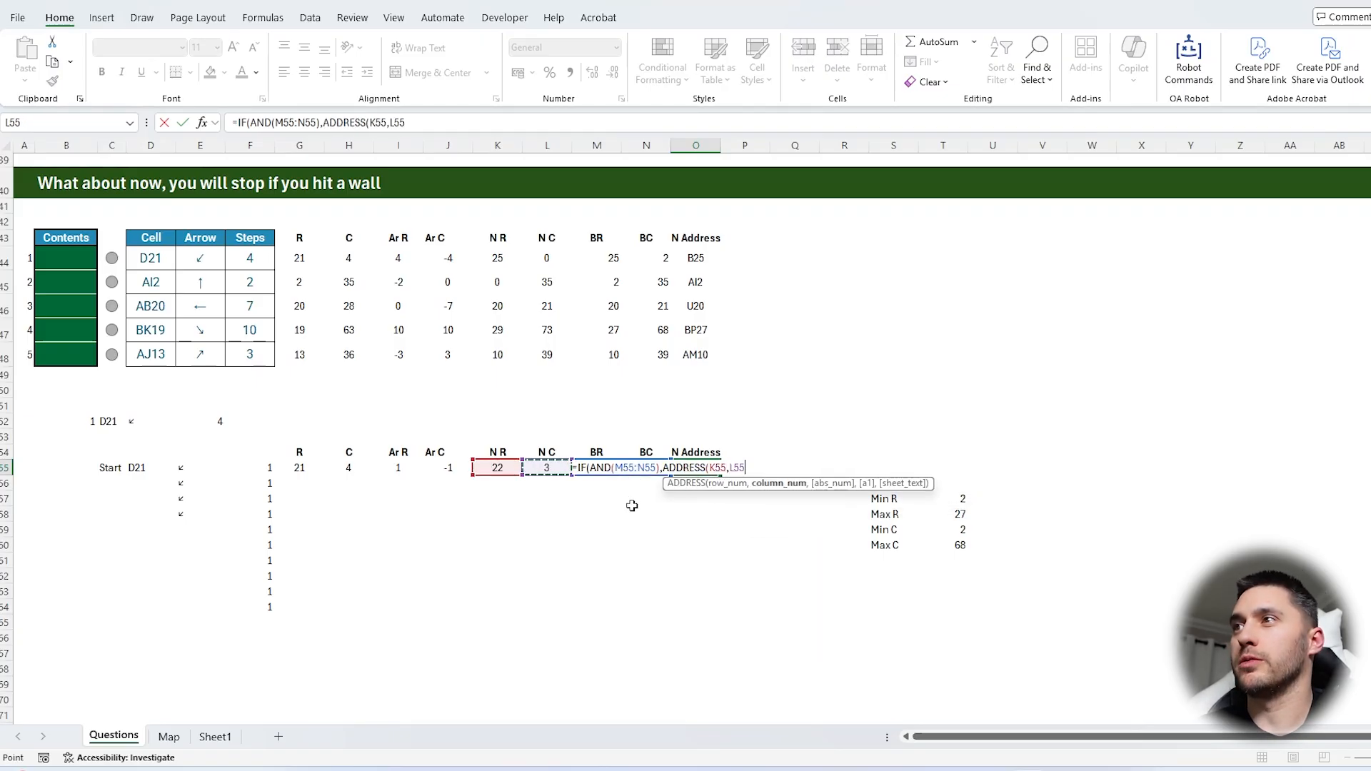
pyautogui.write(',4)')
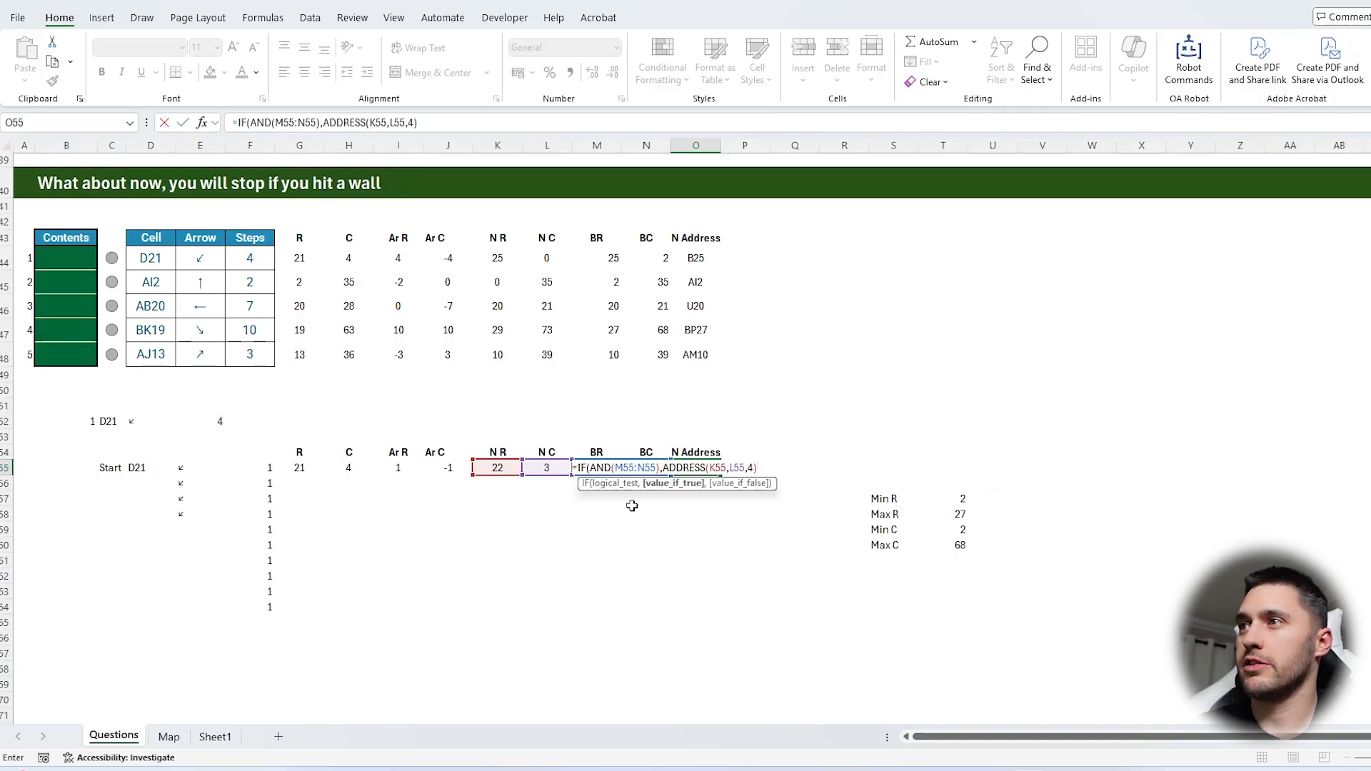
pyautogui.write(',')
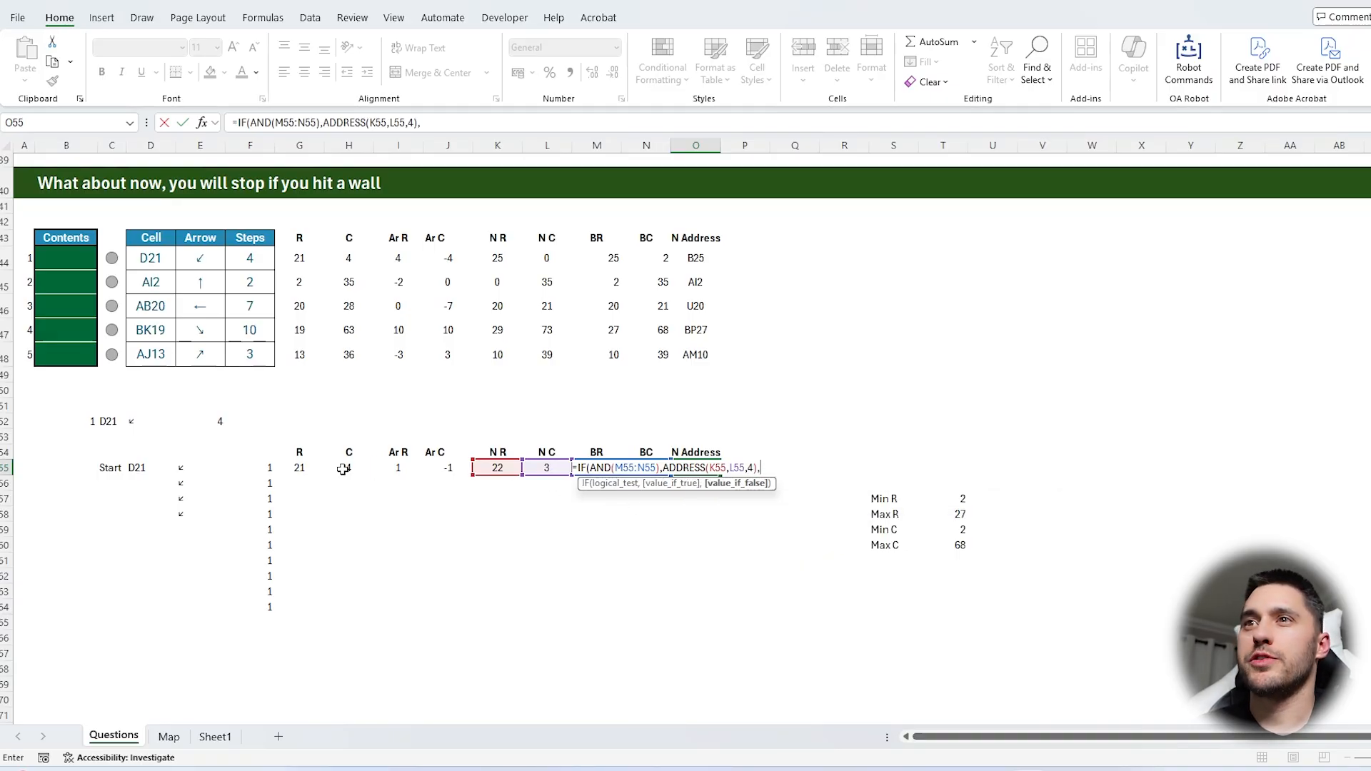
pyautogui.click(151, 469)
pyautogui.press('Return')
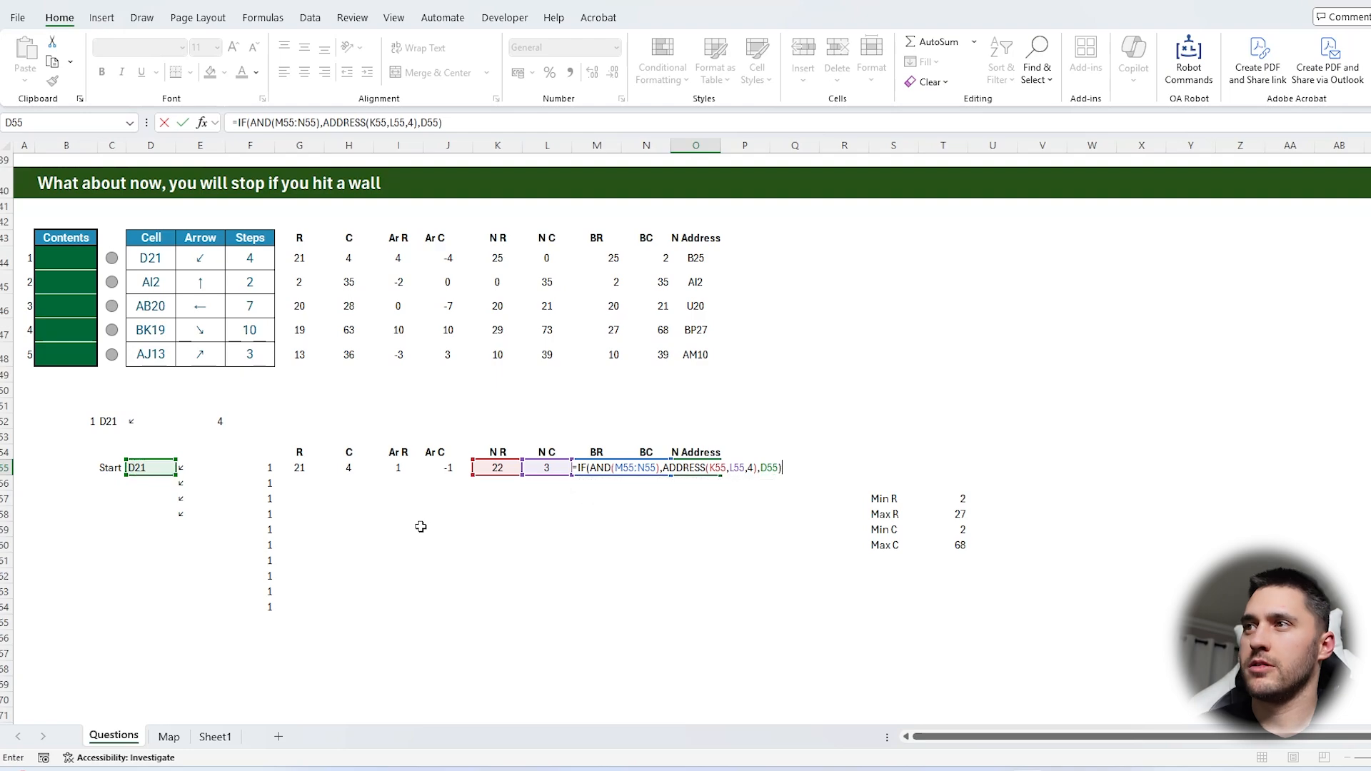
# Fill the formulas in G55:O55 down to row 64 of the working table
pyautogui.click(173, 465)
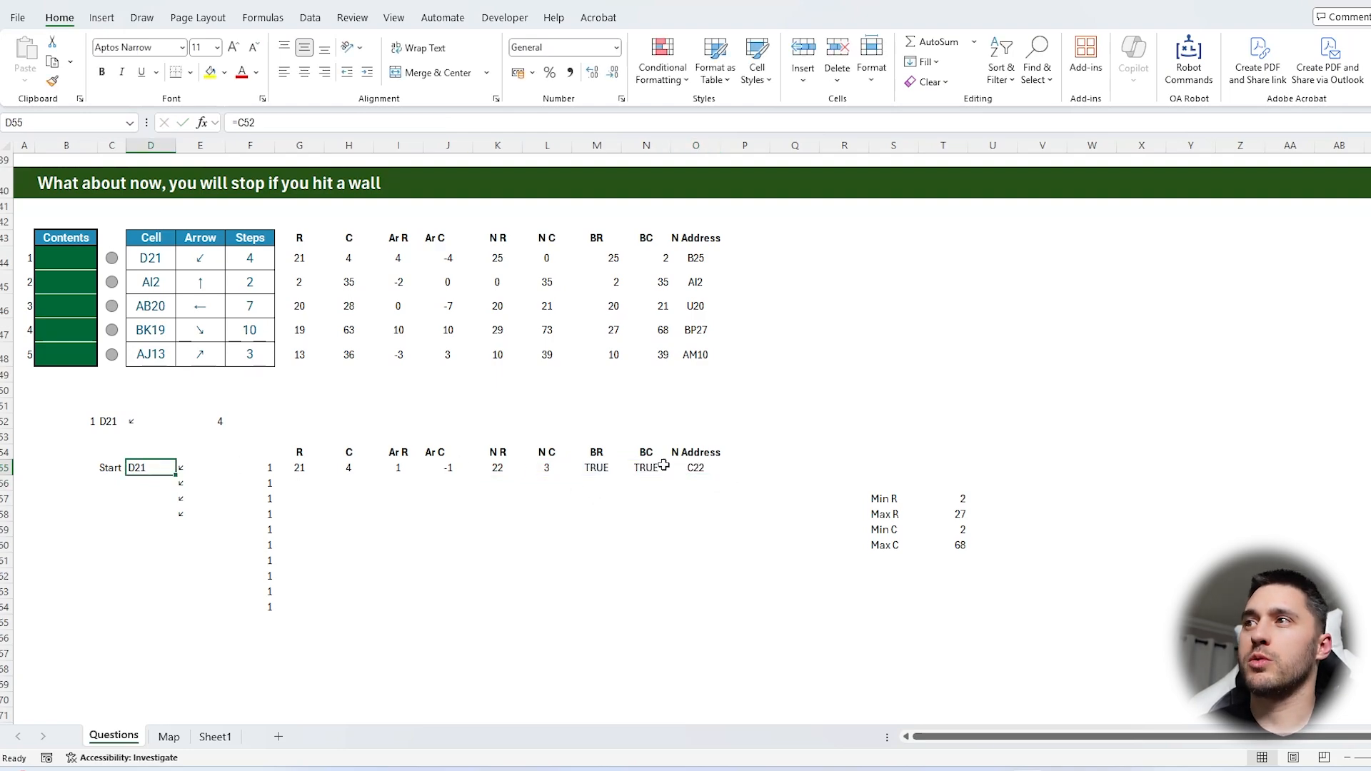
pyautogui.moveTo(695, 467); pyautogui.dragTo(299, 469)
pyautogui.moveTo(718, 481); pyautogui.dragTo(720, 612)
# Link D56 to the previous row's new address with =O55 and fill it down to D64
pyautogui.click(154, 483)
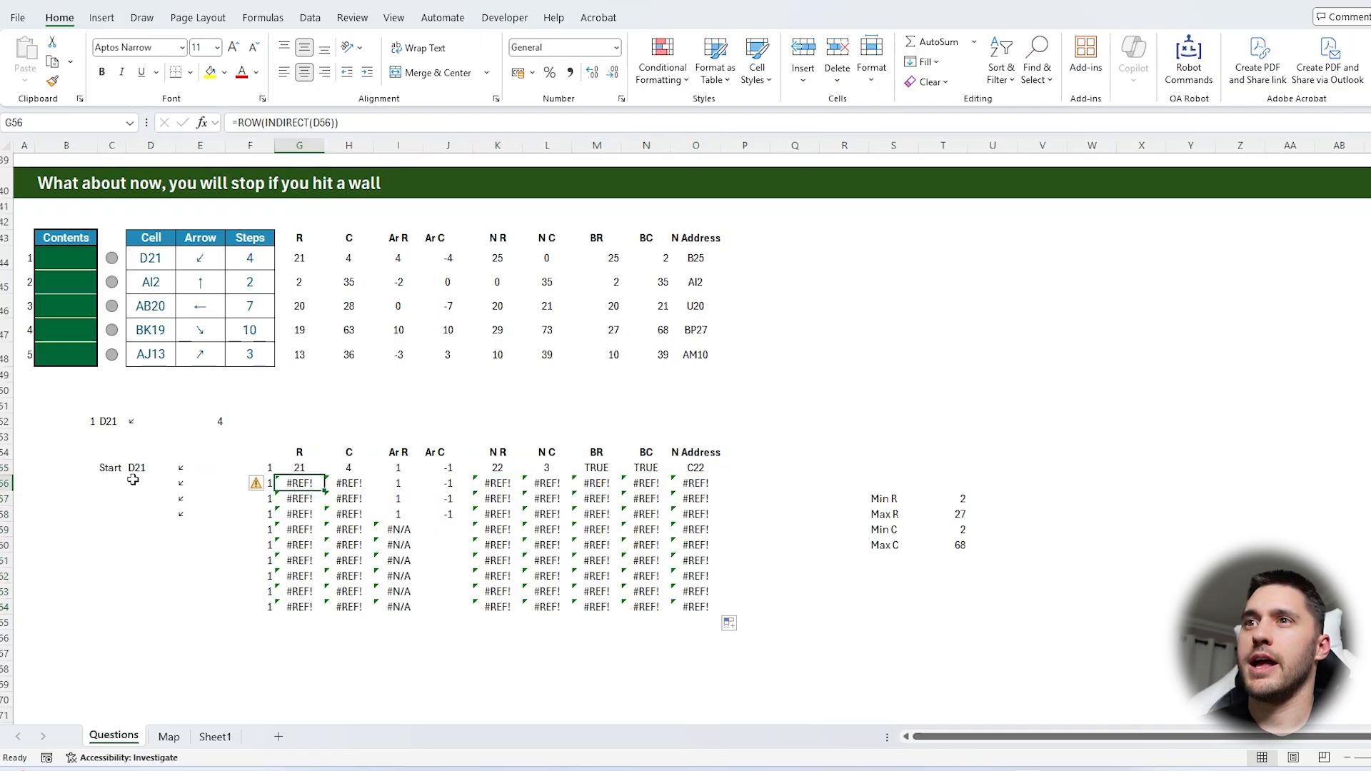
pyautogui.write('=')
pyautogui.click(696, 466)
pyautogui.press('Return')
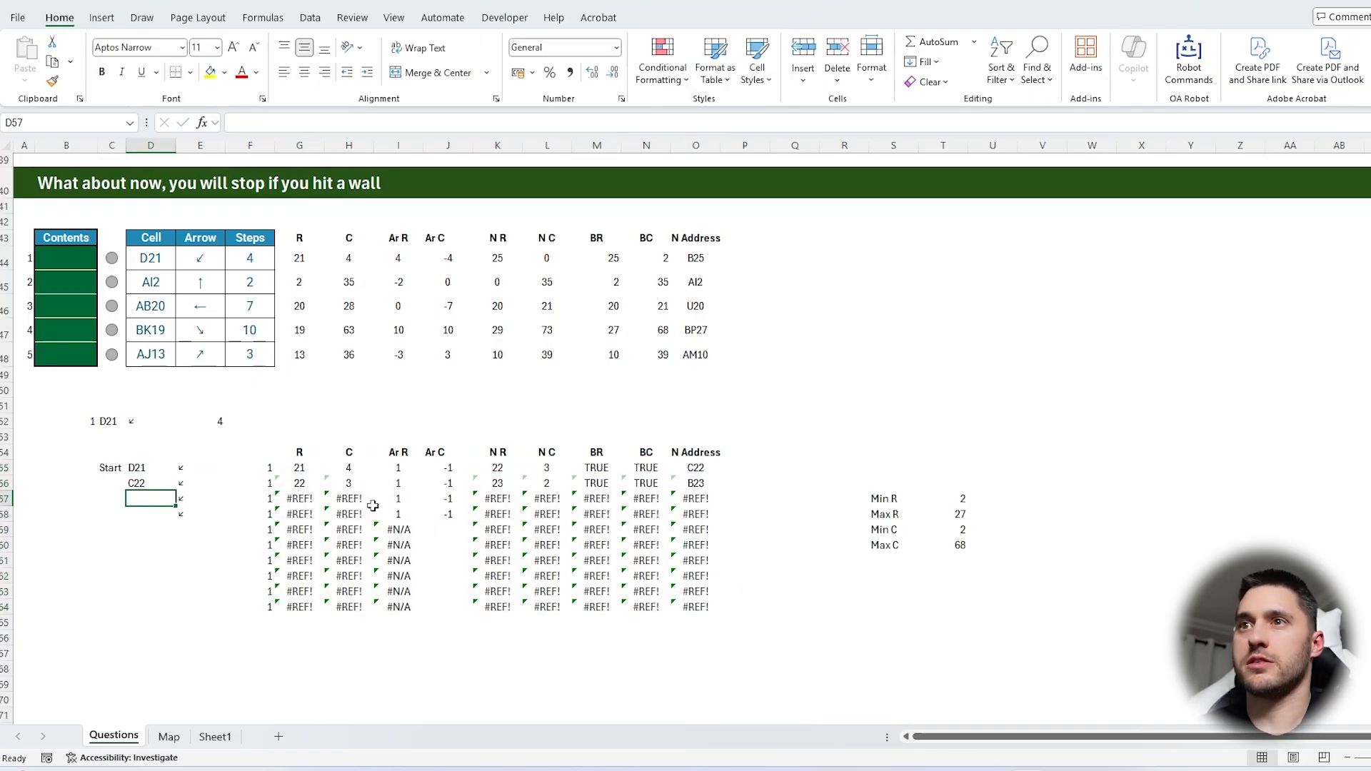
pyautogui.click(152, 483)
pyautogui.moveTo(176, 491); pyautogui.dragTo(176, 613)
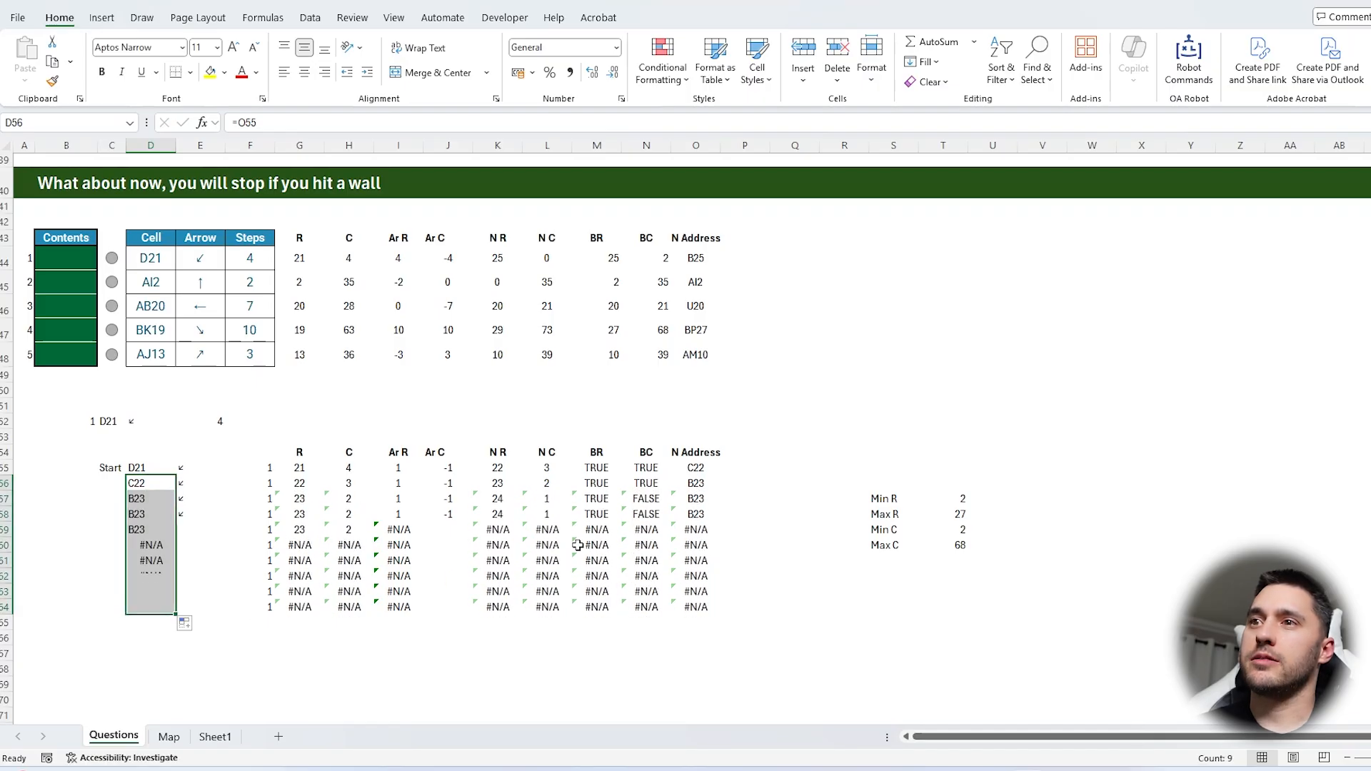
# Change D56 to =IFERROR(O55,D55) so errors keep the previous cell, and fill it down to D64
pyautogui.click(151, 483)
pyautogui.click(239, 122)
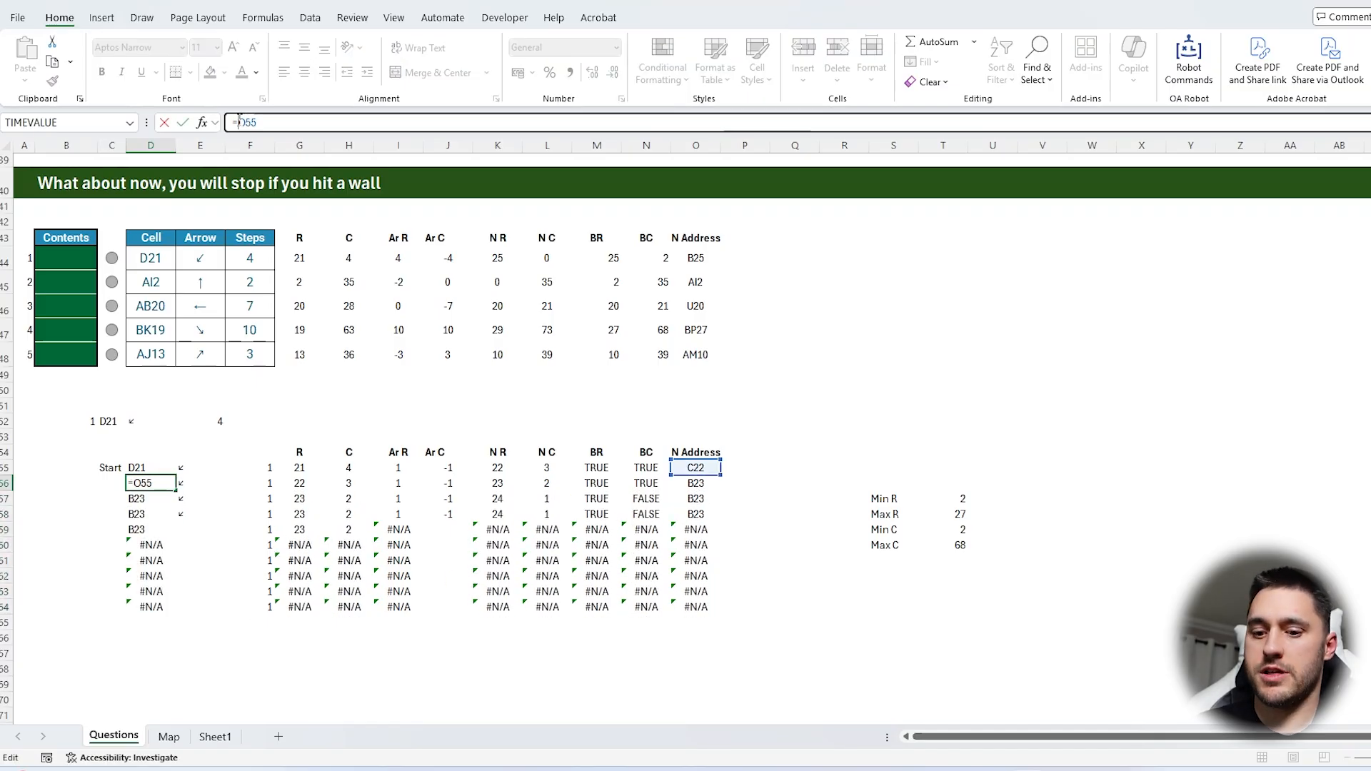
pyautogui.write('IFERROR(')
pyautogui.press('Tab')
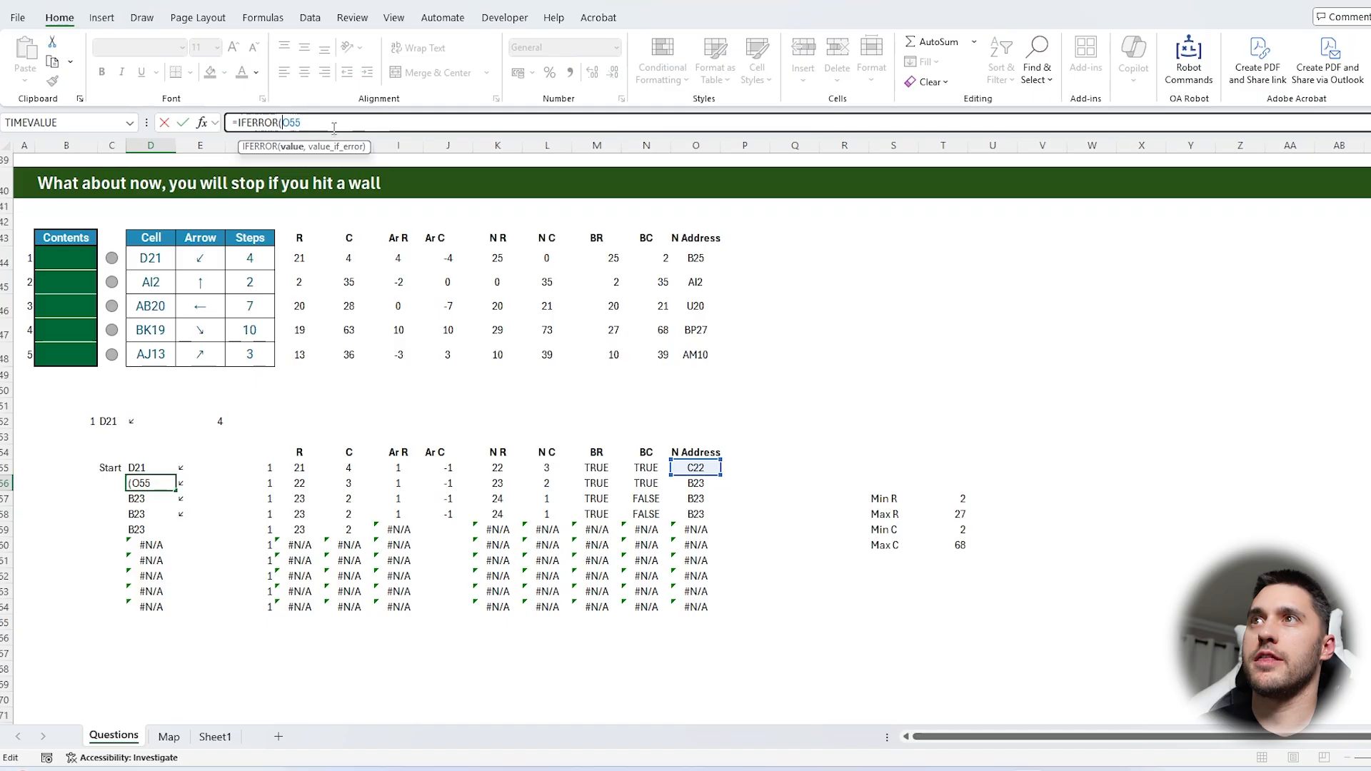
pyautogui.write(',')
pyautogui.click(144, 465)
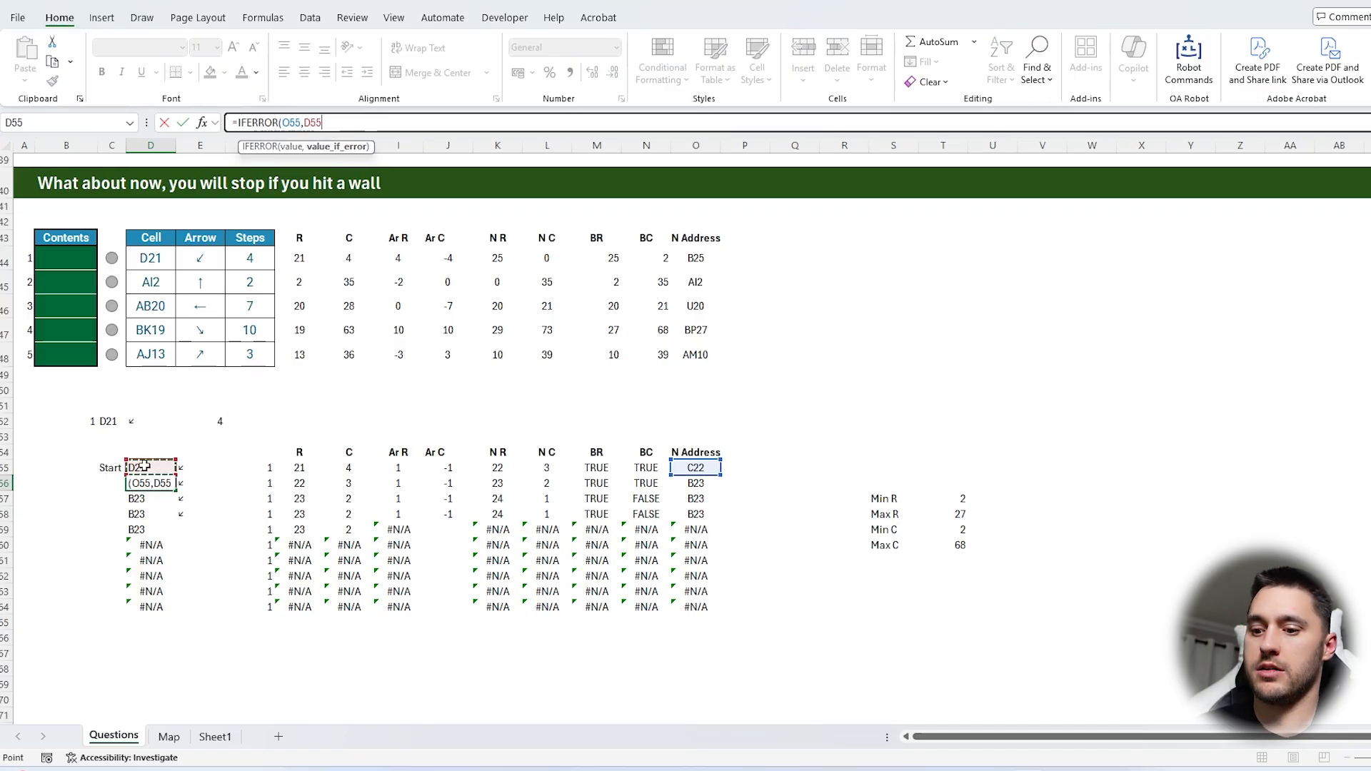
pyautogui.press('Return')
pyautogui.click(150, 482)
pyautogui.moveTo(176, 491); pyautogui.dragTo(174, 610)
# Reference the final position with =D64 in F69, below the working table
pyautogui.scroll(1, 292, 520)
pyautogui.scroll(-1, 293, 520)
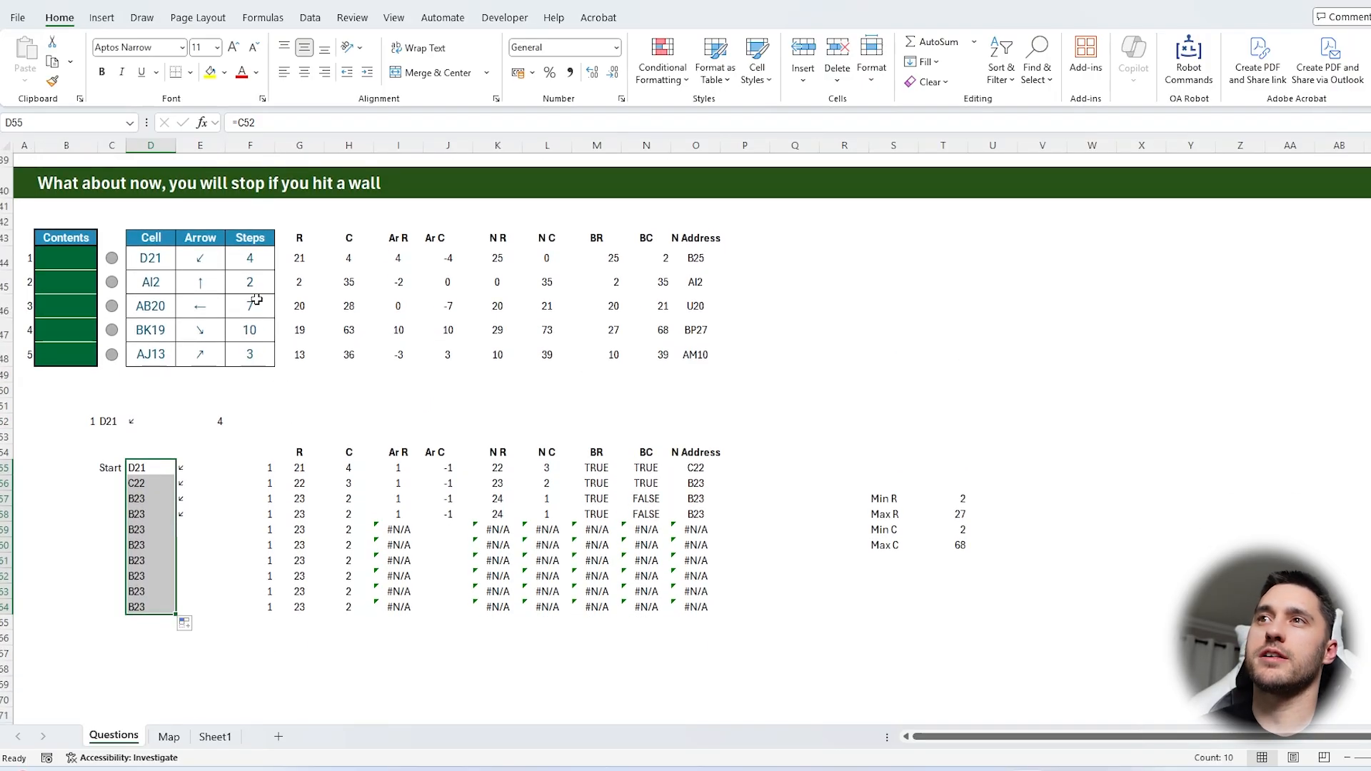
pyautogui.moveTo(250, 259); pyautogui.dragTo(282, 358)
pyautogui.scroll(-2, 282, 358)
pyautogui.click(248, 591)
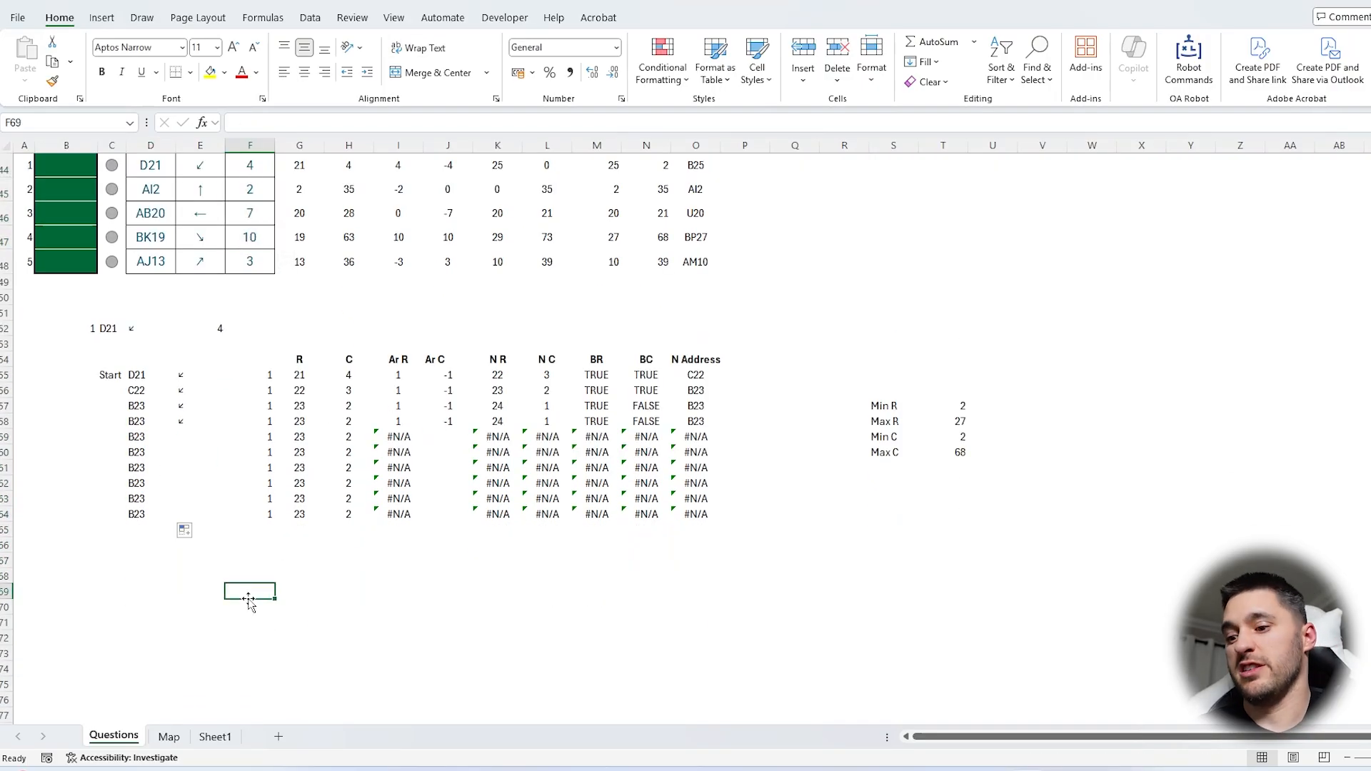
pyautogui.write('=')
pyautogui.click(136, 514)
pyautogui.press('Return')
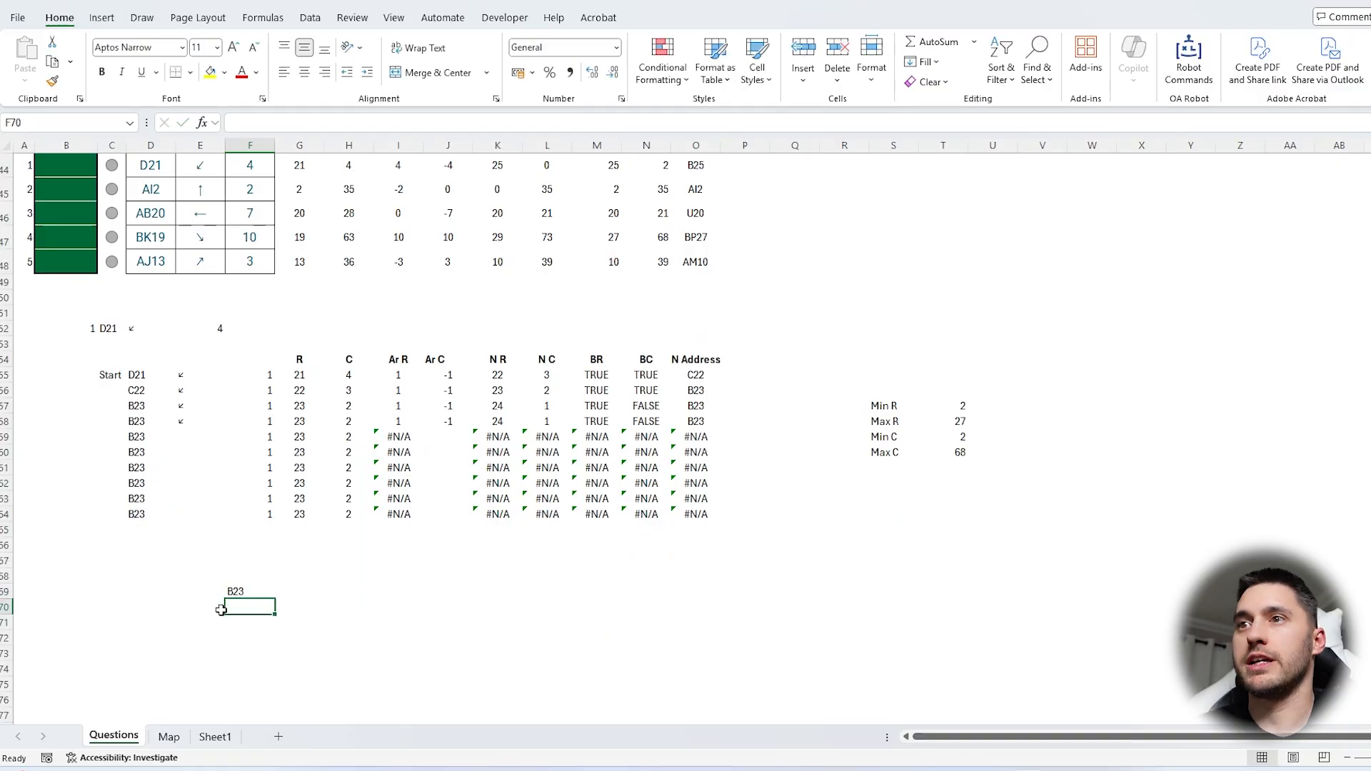
# Copy the question numbers 1 to 5 from A44:A48 into E70:E74
pyautogui.scroll(1, 76, 261)
pyautogui.moveTo(23, 211); pyautogui.dragTo(23, 308)
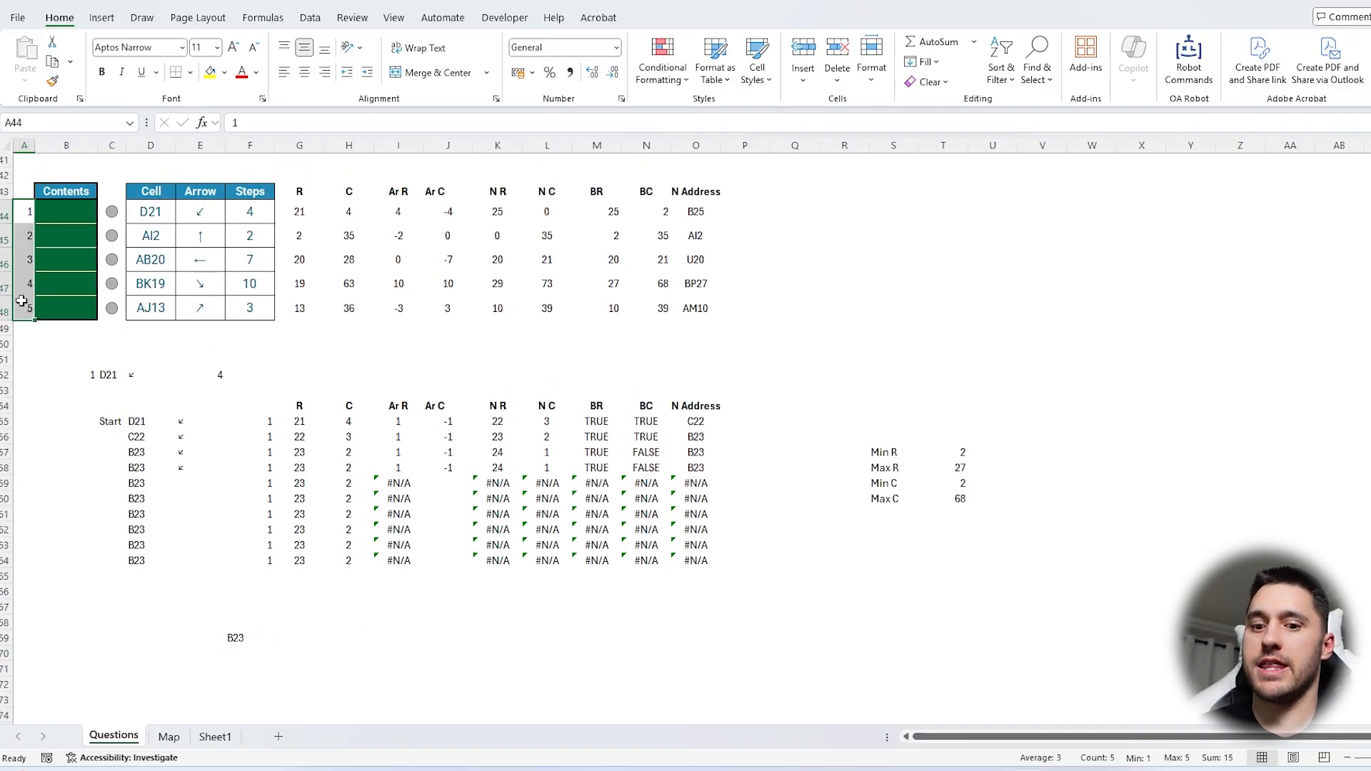
pyautogui.hotkey('ctrl', 'c')
pyautogui.scroll(-1, 172, 489)
pyautogui.click(210, 604)
pyautogui.hotkey('ctrl', 'v')
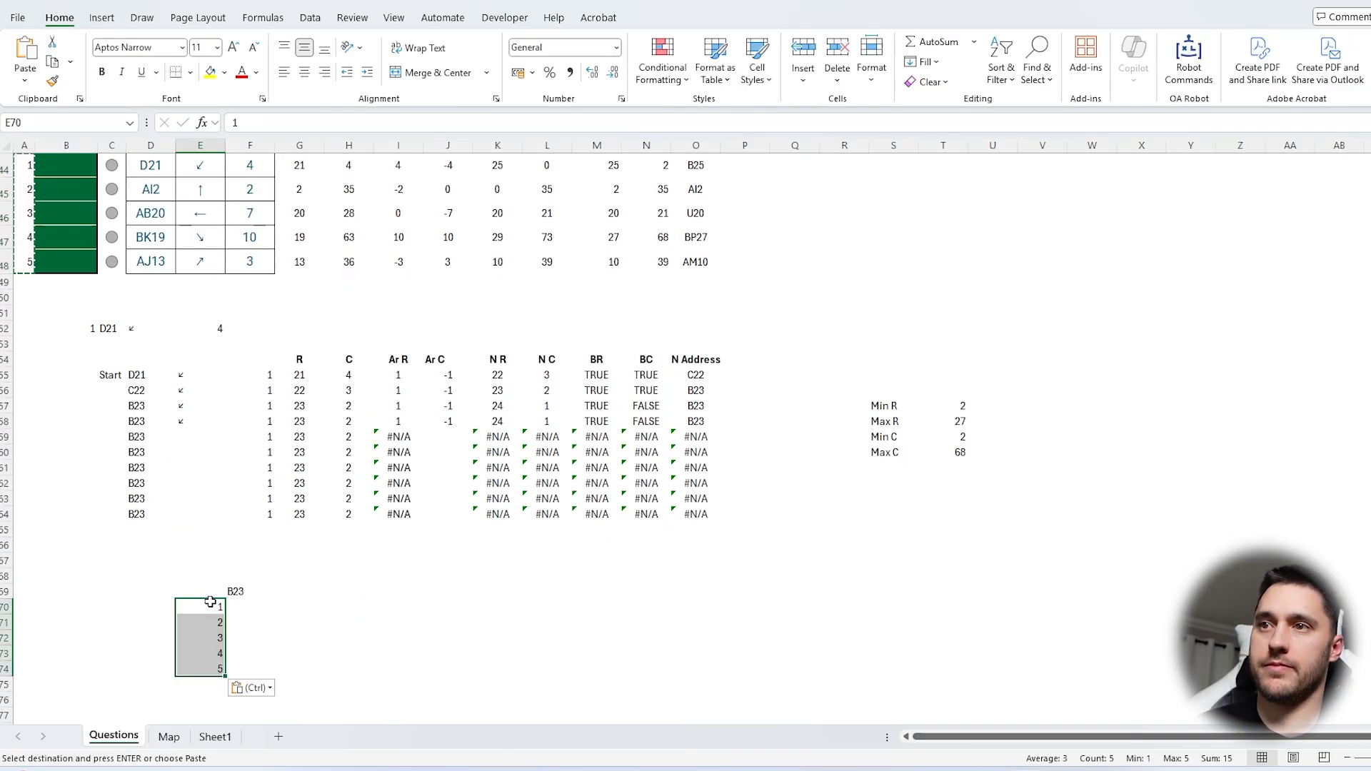
# Create a what-if data table over E69:F74 with B52 as the column input cell
pyautogui.moveTo(200, 544); pyautogui.dragTo(256, 623)
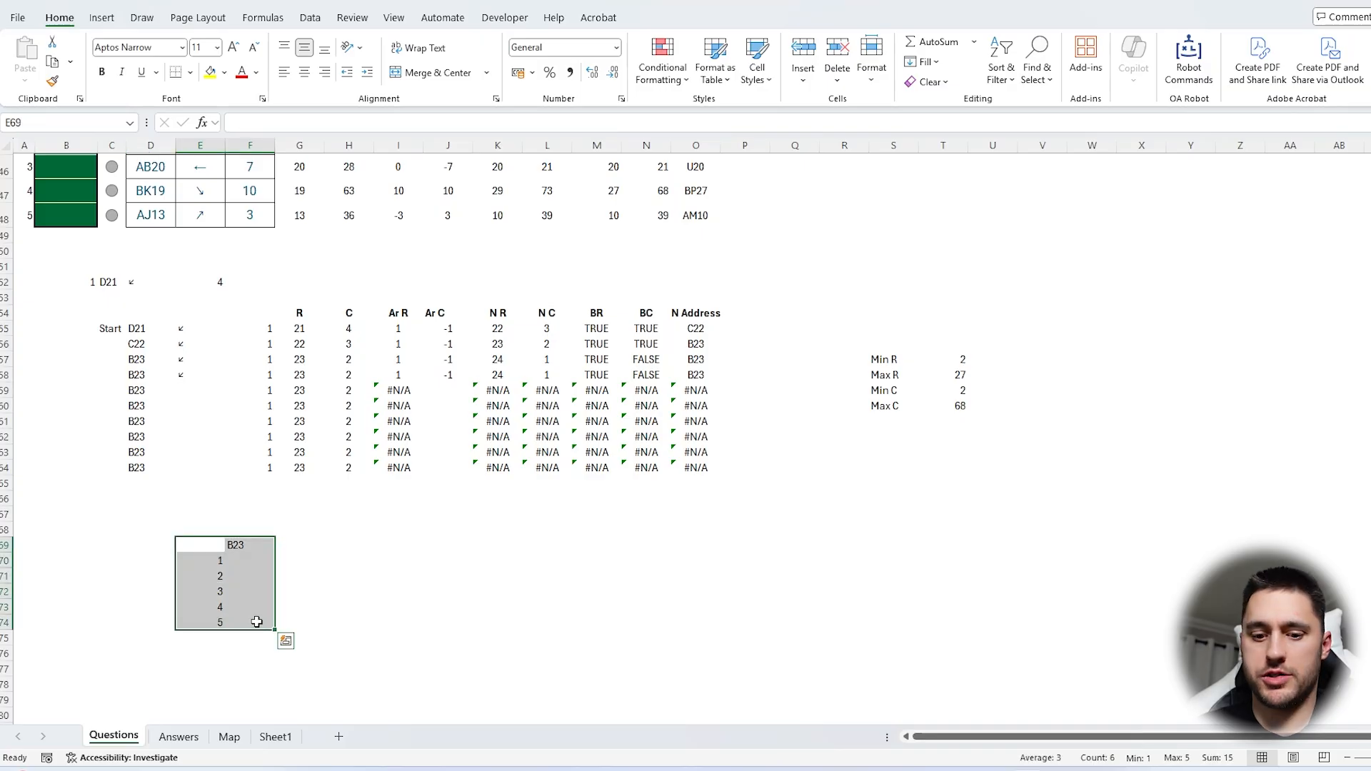
pyautogui.hotkey('alt', 'a')
pyautogui.press('w')
pyautogui.press('t')
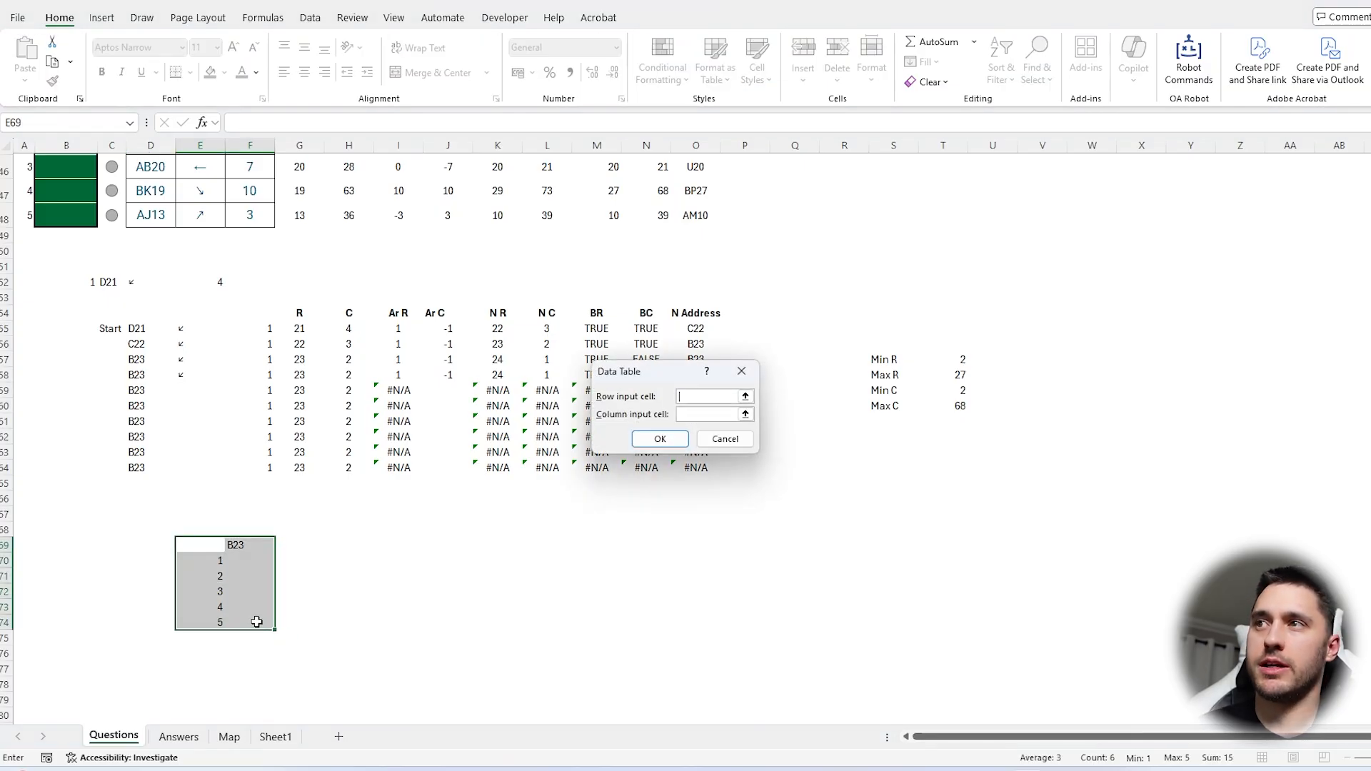
pyautogui.click(92, 283)
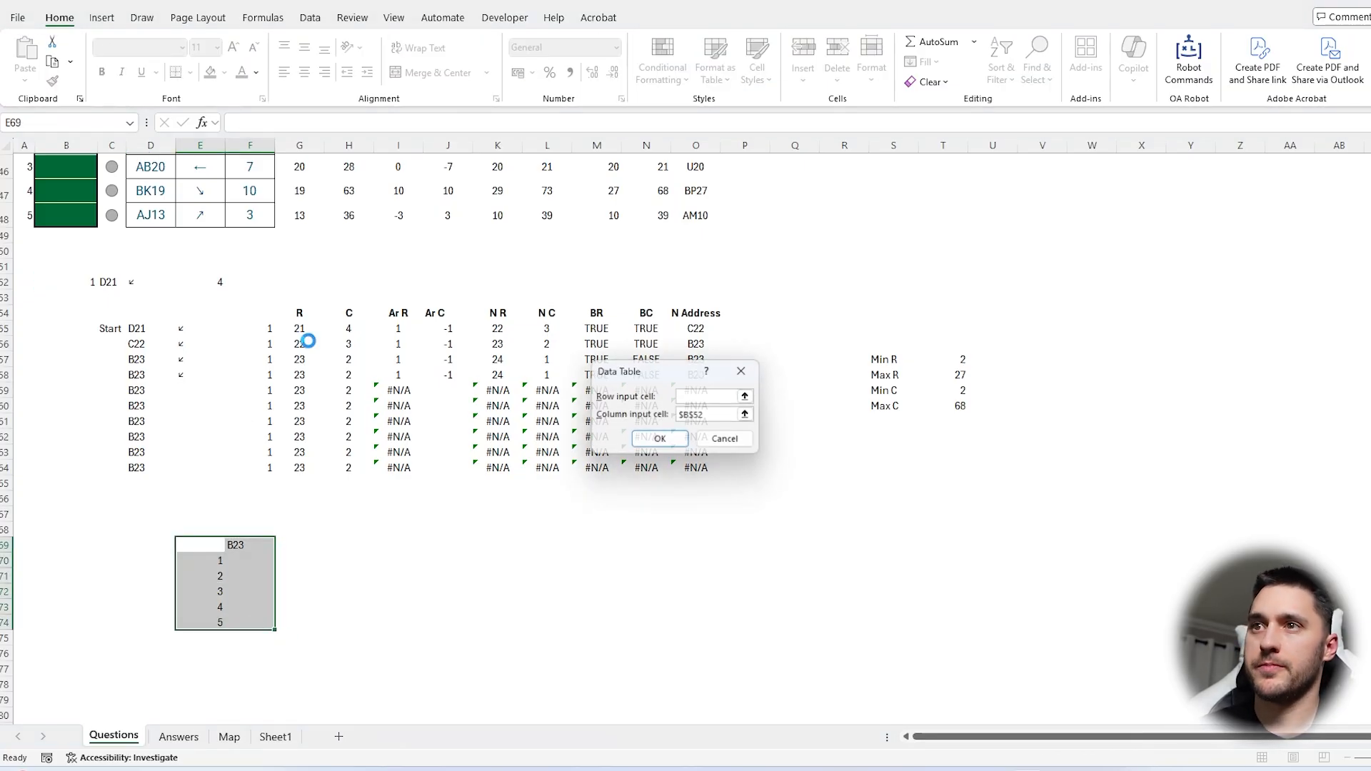
pyautogui.press('Return')
# Copy the data table results in F70:F74 and paste them as values into the Contents answers B44:B48
pyautogui.moveTo(248, 561); pyautogui.dragTo(248, 621)
pyautogui.hotkey('ctrl', 'c')
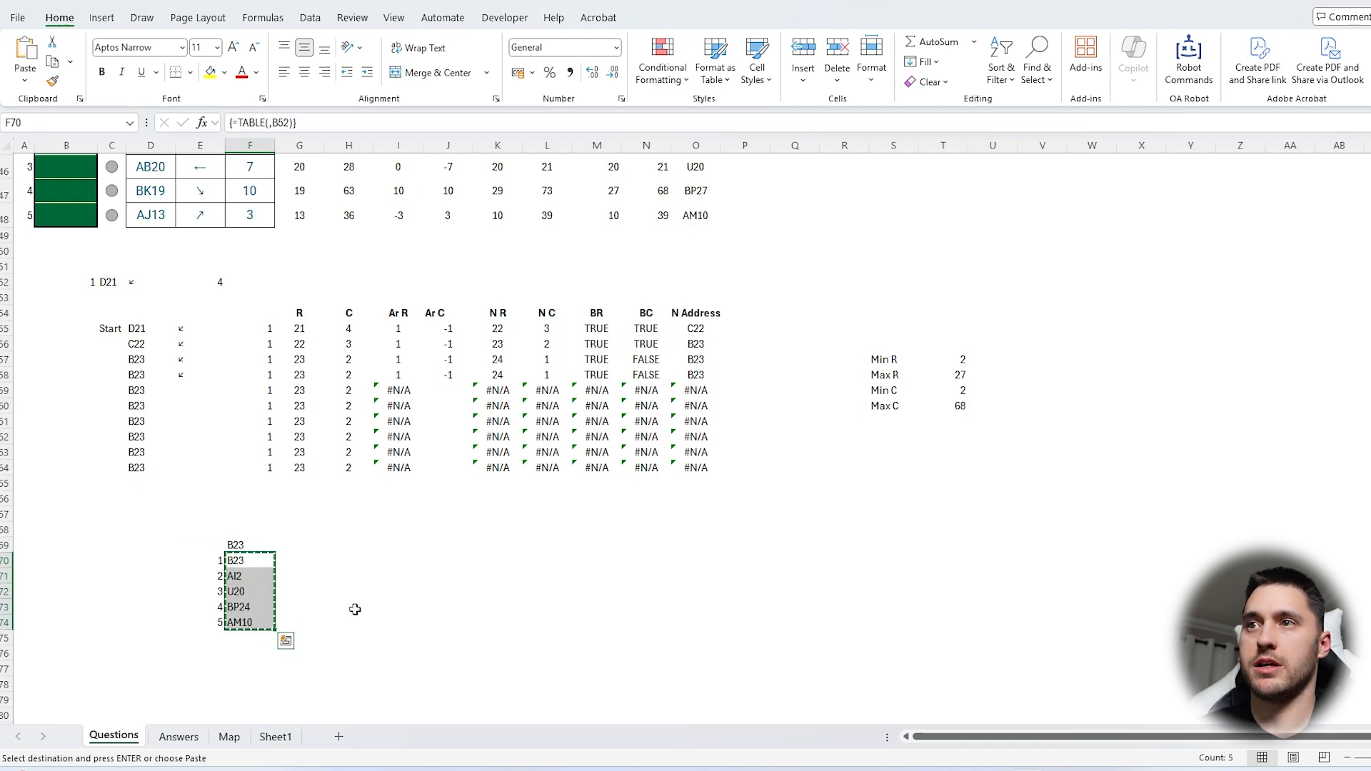
pyautogui.scroll(5, 143, 370)
pyautogui.click(66, 351)
pyautogui.hotkey('ctrl', 'v')
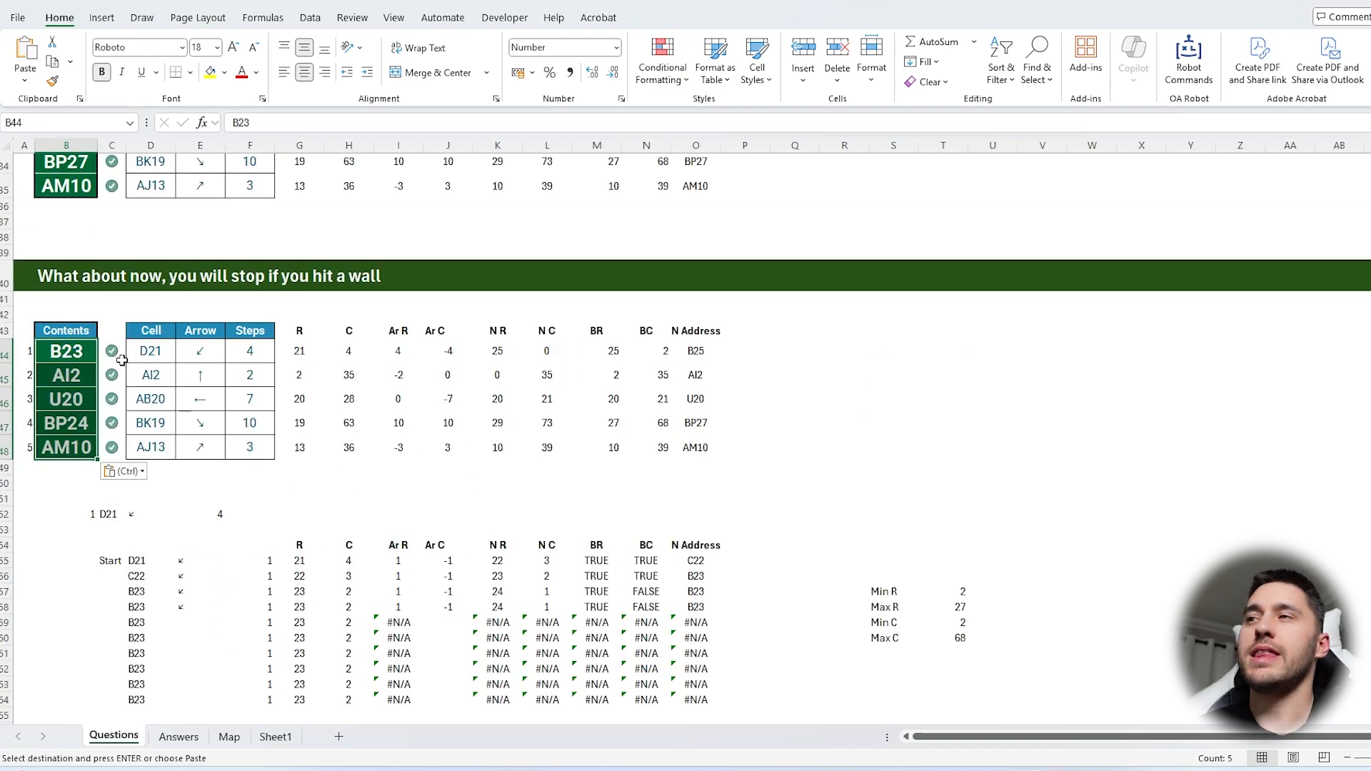
# Compare the answers of the glide and stop-at-wall questions and examine the D21 diagonal's path on the Map sheet
pyautogui.click(831, 354)
pyautogui.scroll(1, 603, 422)
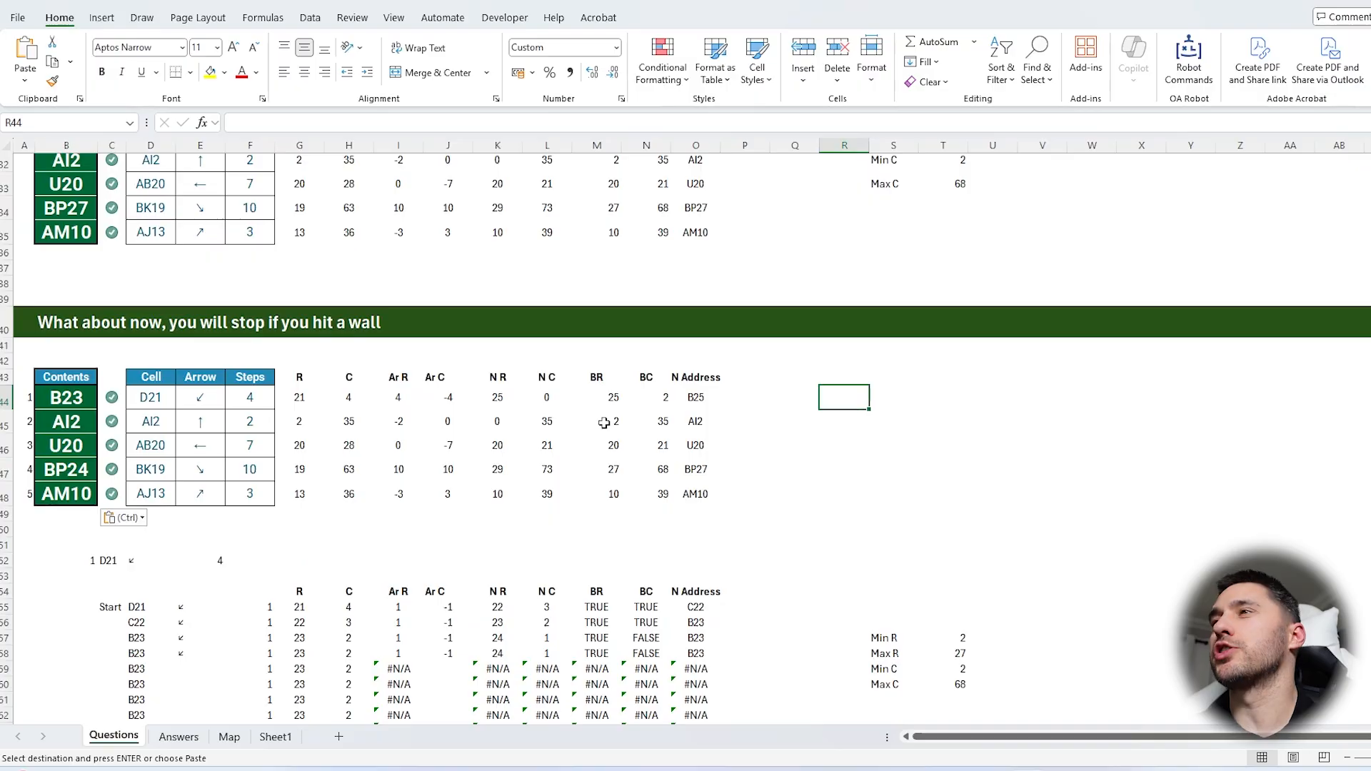
pyautogui.scroll(1, 544, 494)
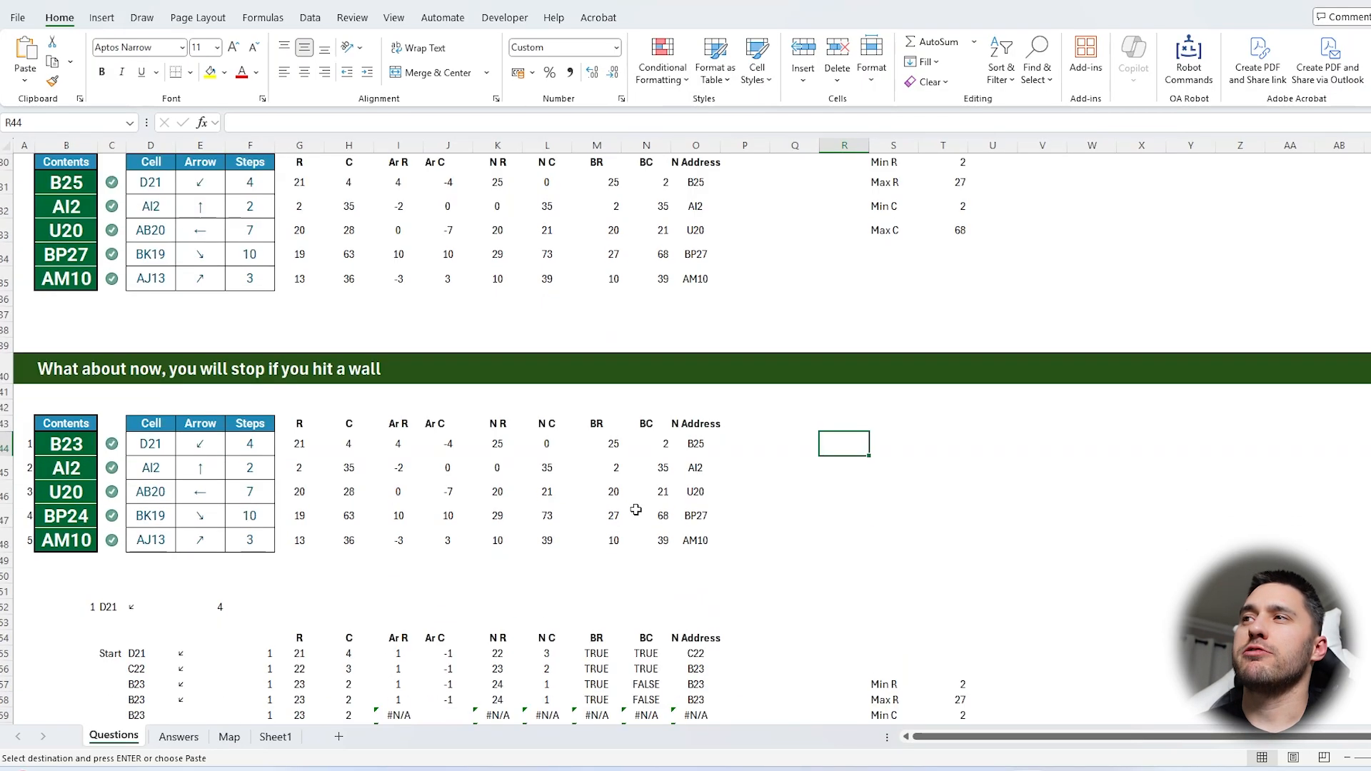
pyautogui.scroll(-3, 635, 509)
pyautogui.scroll(4, 538, 614)
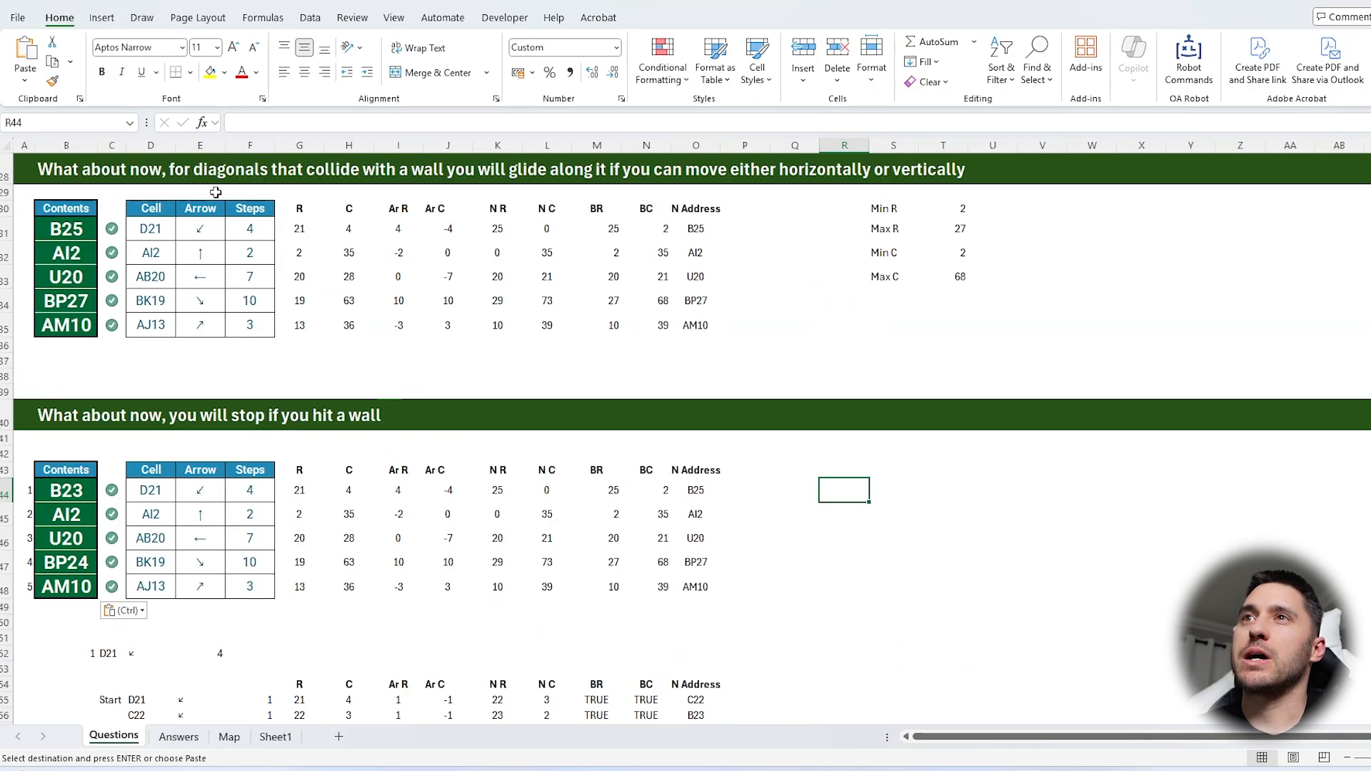
pyautogui.click(230, 737)
pyautogui.moveTo(123, 481); pyautogui.dragTo(68, 564)
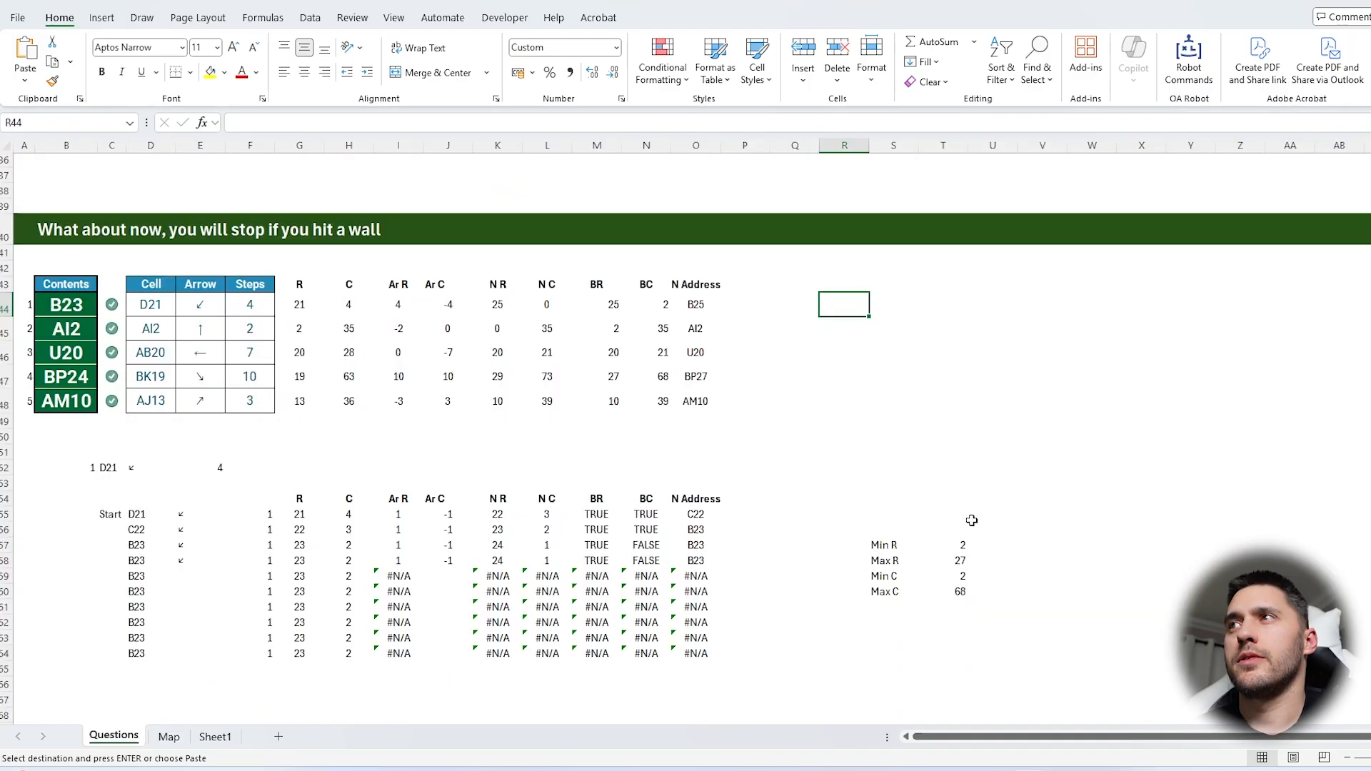
pyautogui.scroll(-1, 971, 521)
pyautogui.scroll(-2, 971, 521)
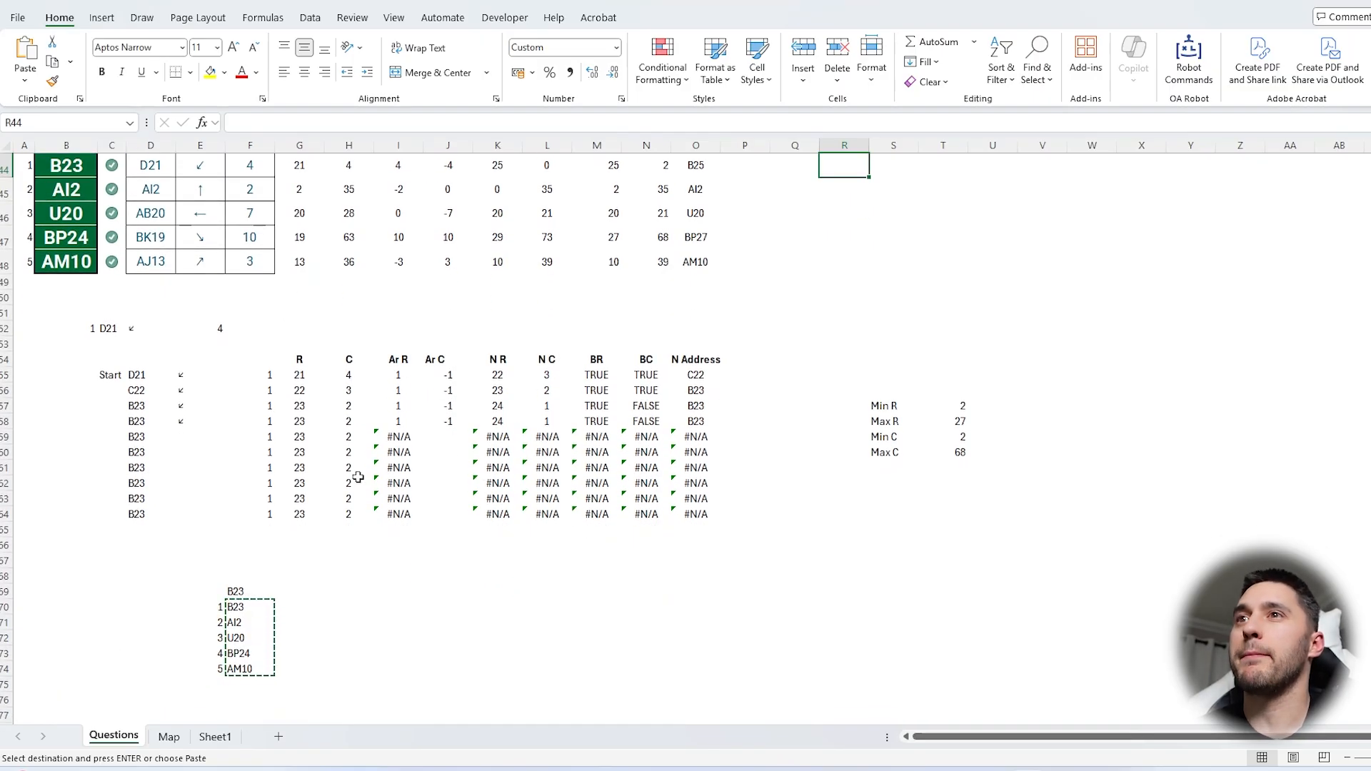
# Review how the working table's position, step count and N Address formulas carry each move from row to row
pyautogui.moveTo(109, 329); pyautogui.dragTo(770, 672)
pyautogui.scroll(-1, 526, 471)
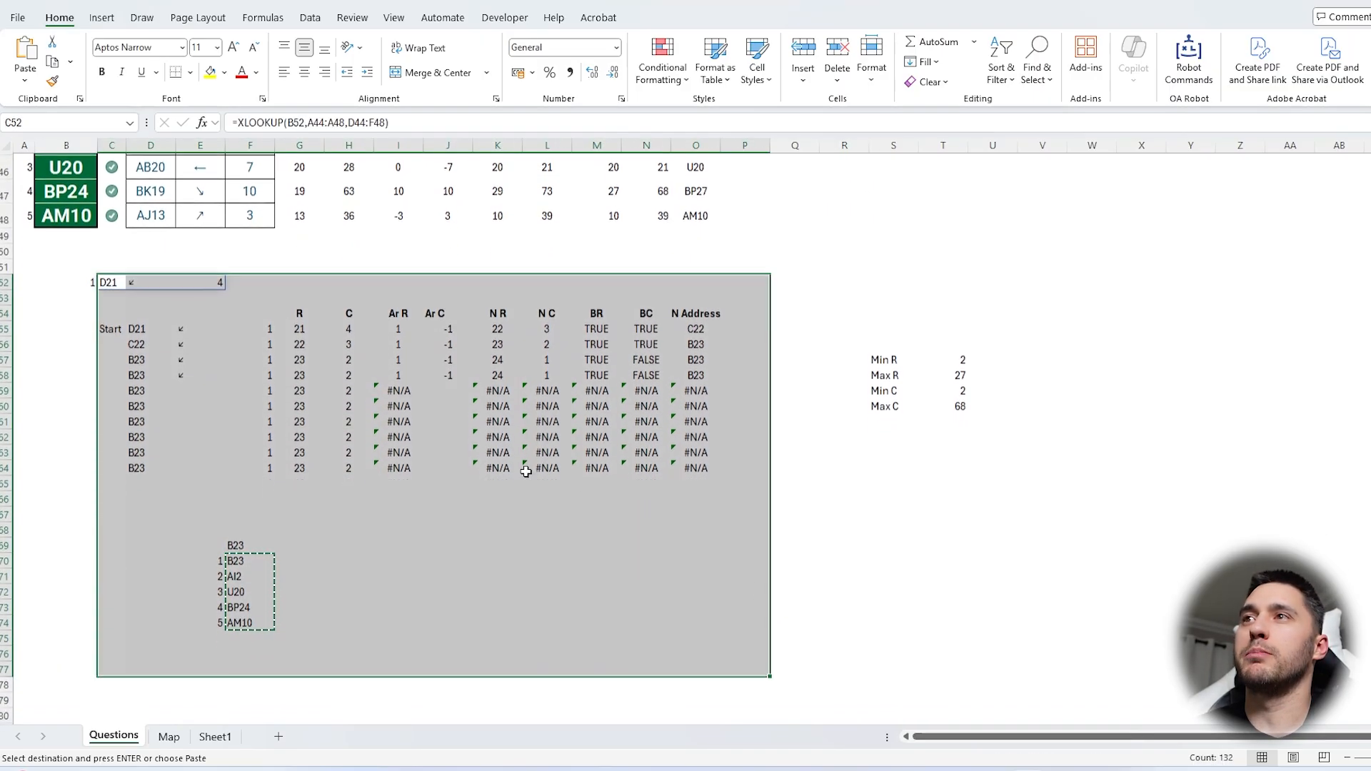
pyautogui.moveTo(149, 317); pyautogui.dragTo(150, 592)
pyautogui.click(183, 328)
pyautogui.click(250, 327)
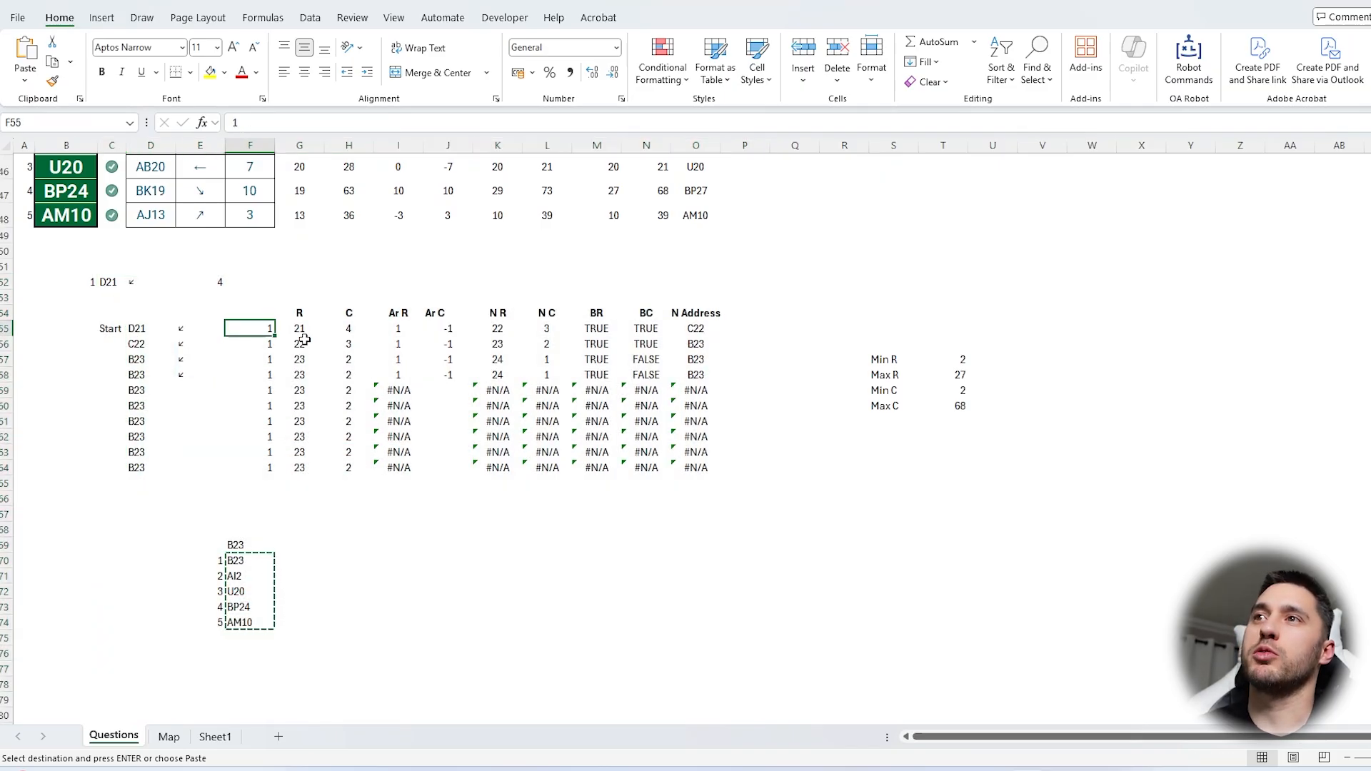
pyautogui.moveTo(257, 330); pyautogui.dragTo(829, 593)
pyautogui.click(685, 347)
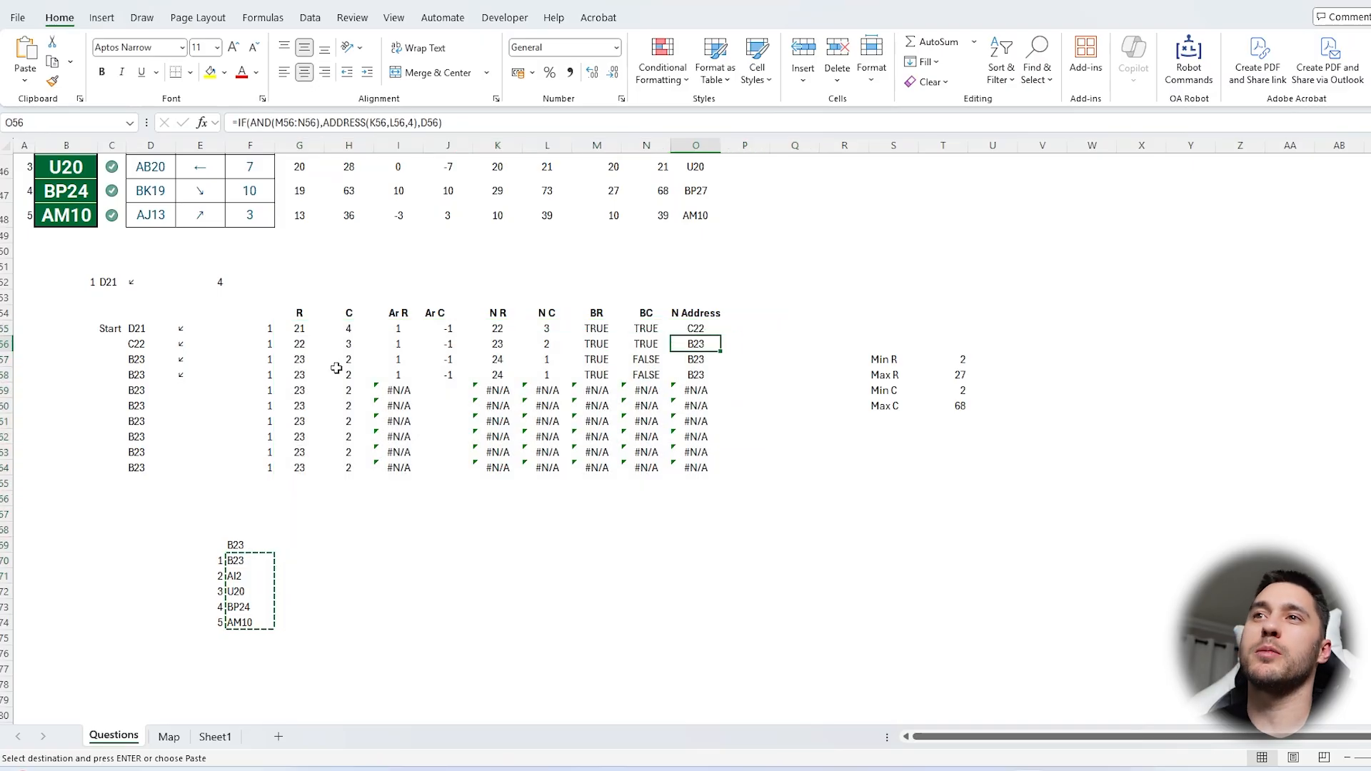
pyautogui.click(146, 359)
pyautogui.press('Down')
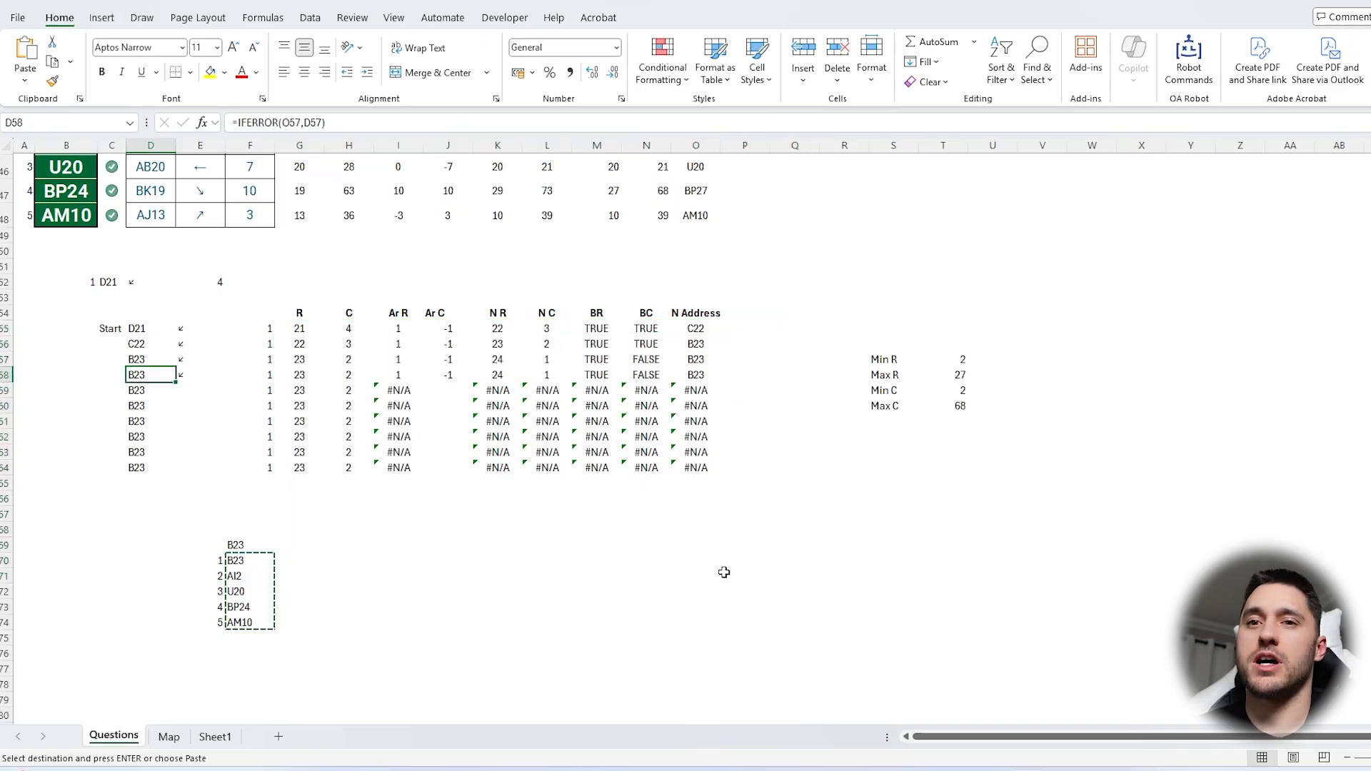
pyautogui.moveTo(150, 328); pyautogui.dragTo(151, 608)
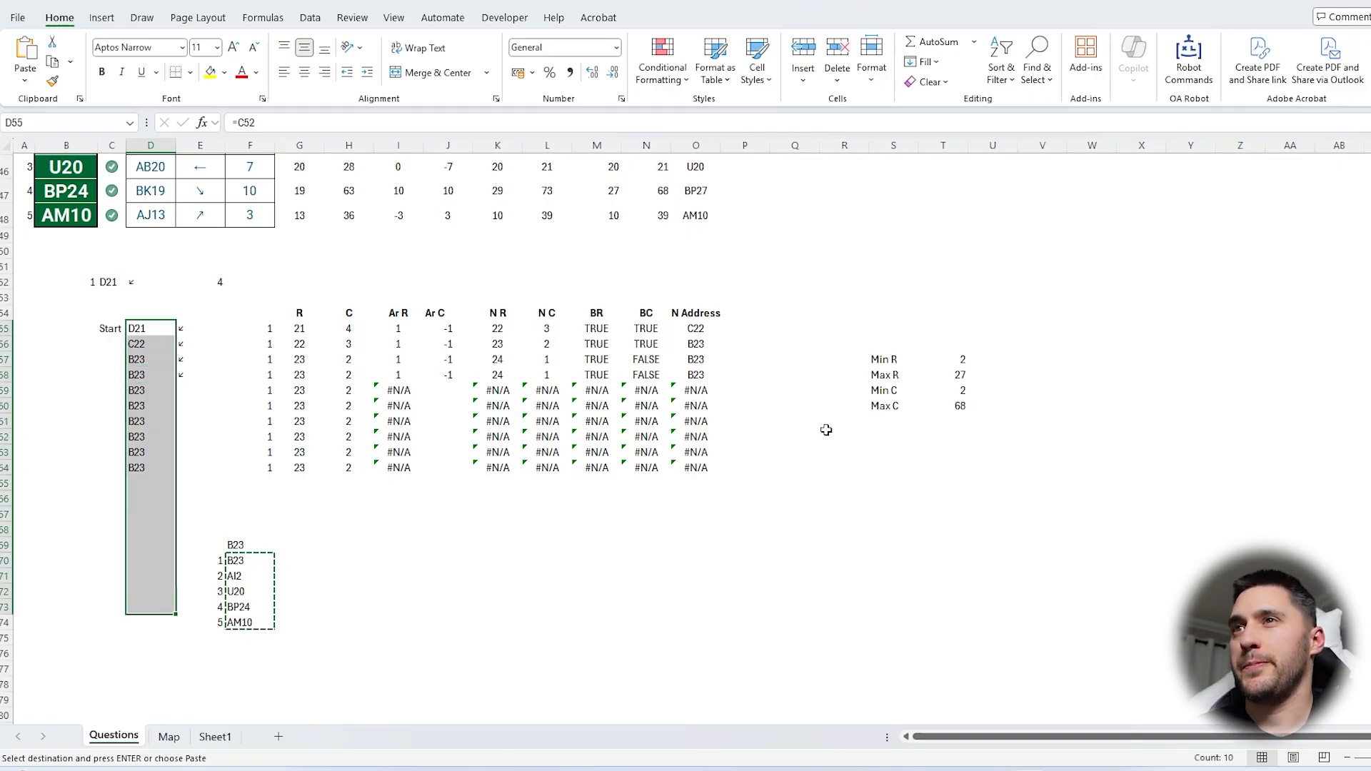
# Enter =INDIRECT("Map!"&D55) in P55 to return the Map sheet's contents at the current position
pyautogui.click(744, 330)
pyautogui.write('=')
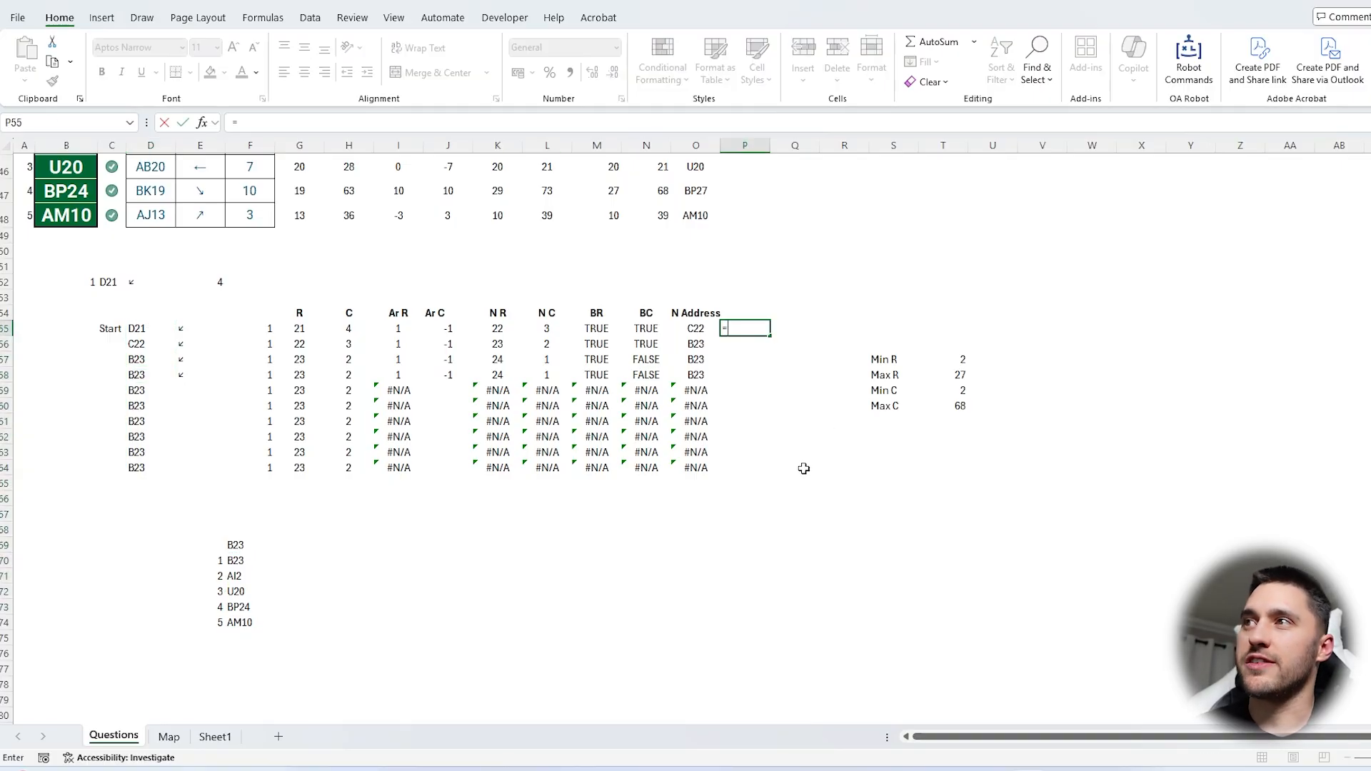
pyautogui.write('ind')
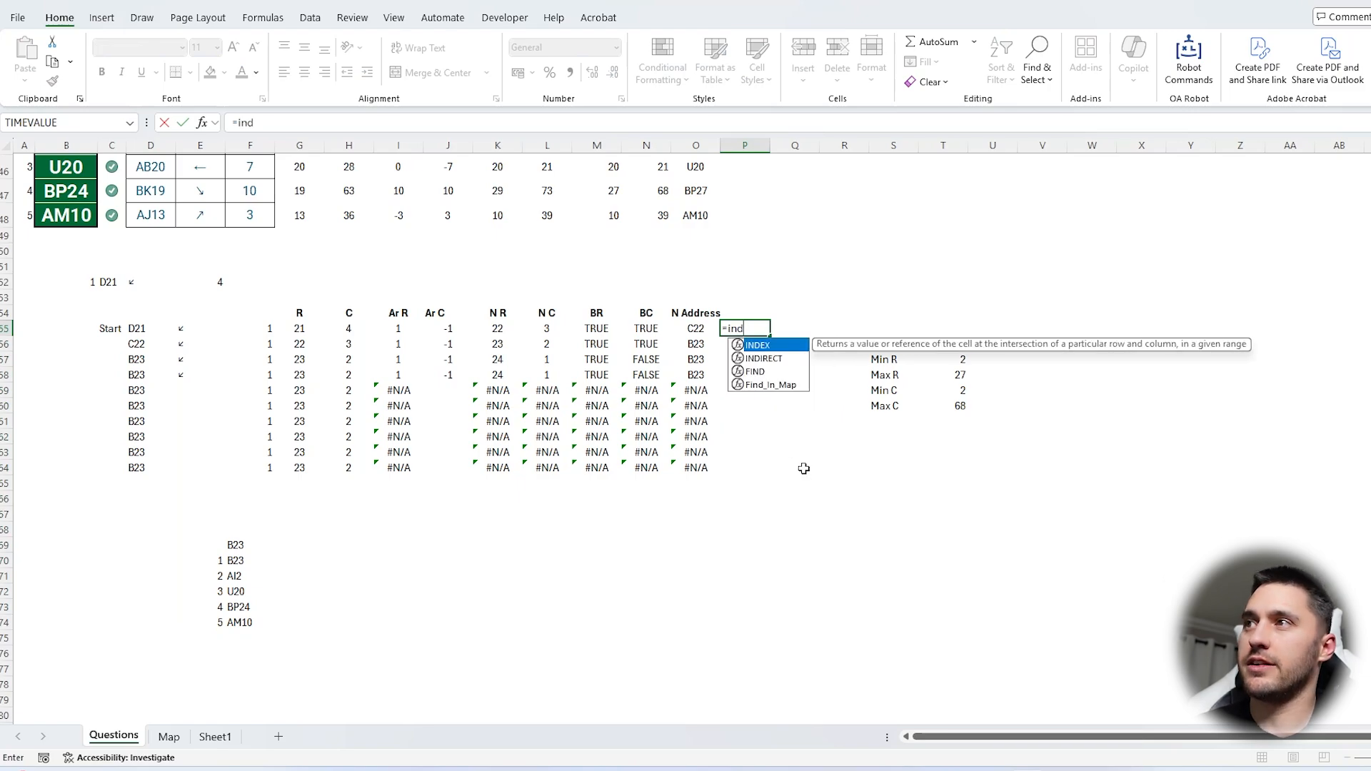
pyautogui.press('Down')
pyautogui.press('Tab')
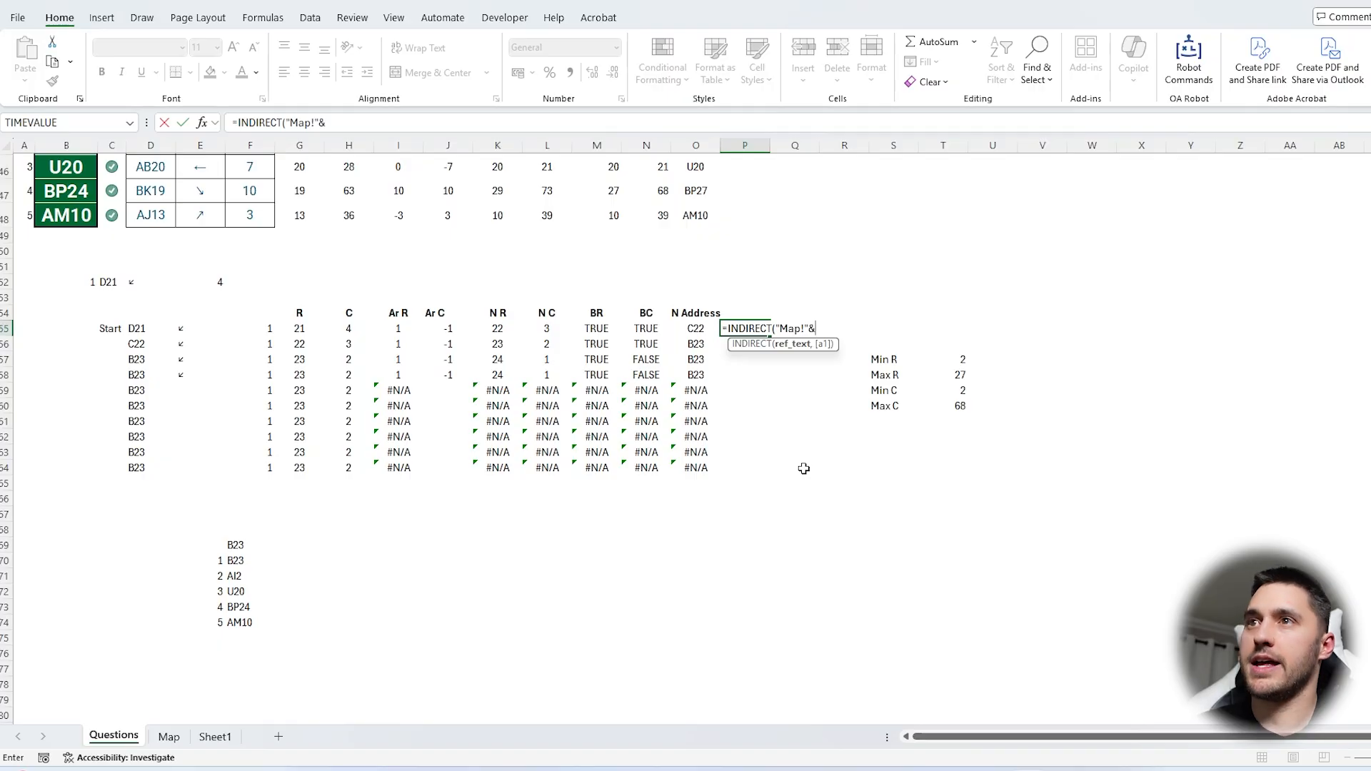
pyautogui.write('"Map!"&')
pyautogui.click(137, 327)
pyautogui.press('Return')
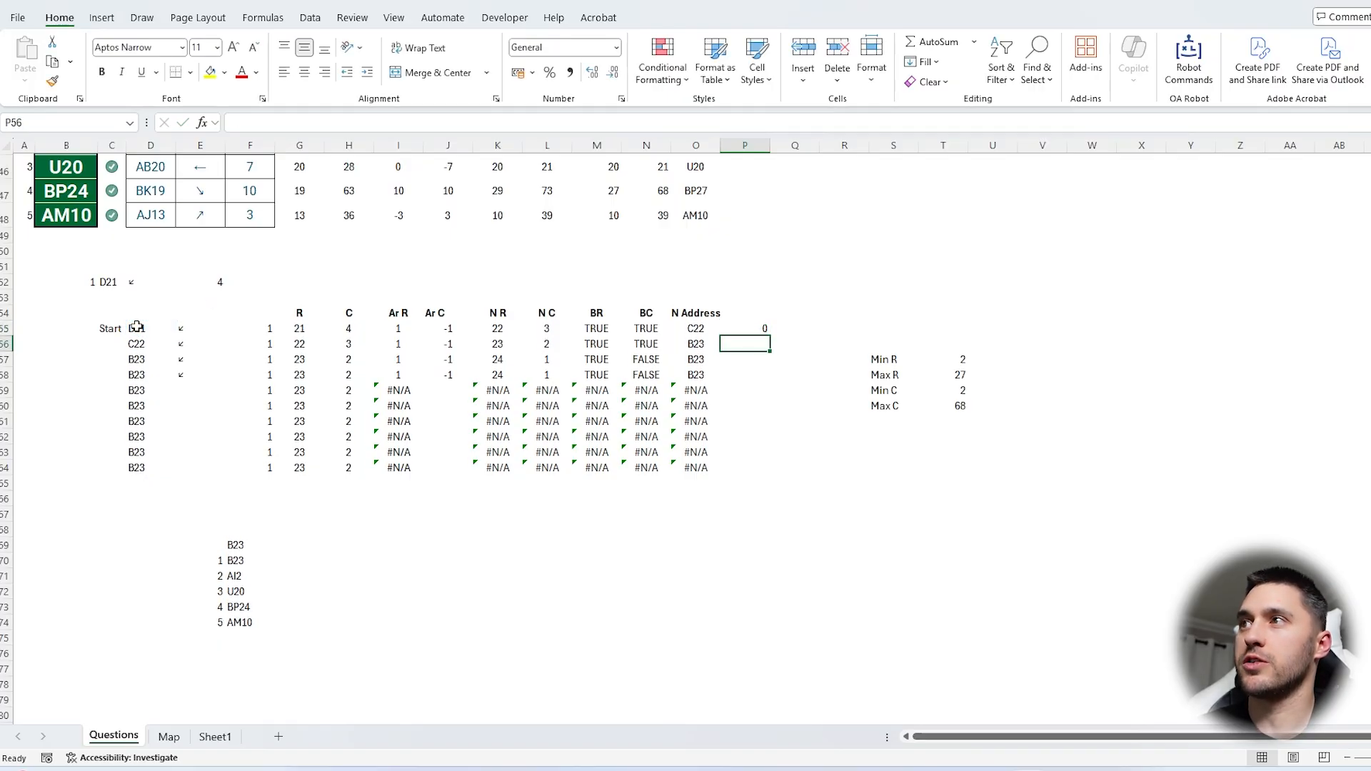
# Fill the P55 lookup formula down through P64
pyautogui.click(761, 328)
pyautogui.moveTo(769, 335); pyautogui.dragTo(770, 468)
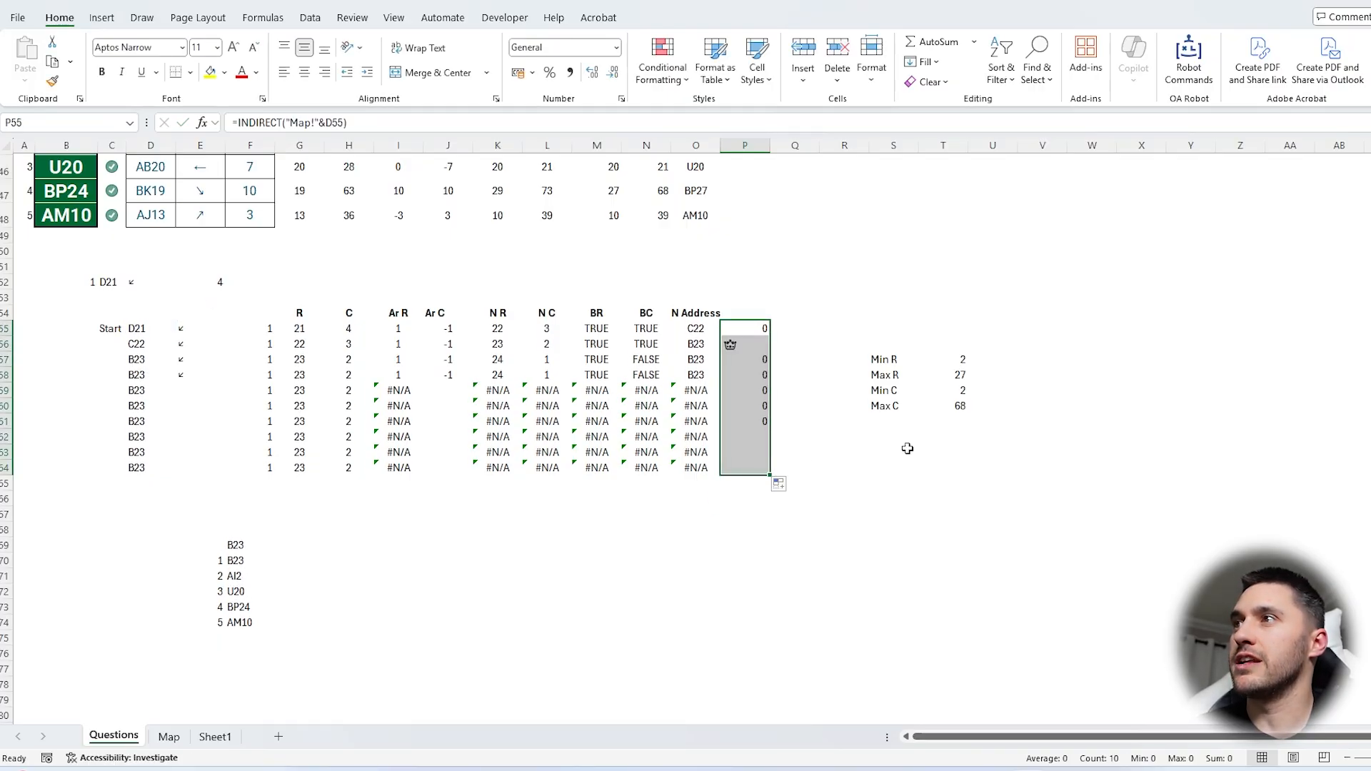
pyautogui.press('Down')
pyautogui.moveTo(744, 332); pyautogui.dragTo(760, 467)
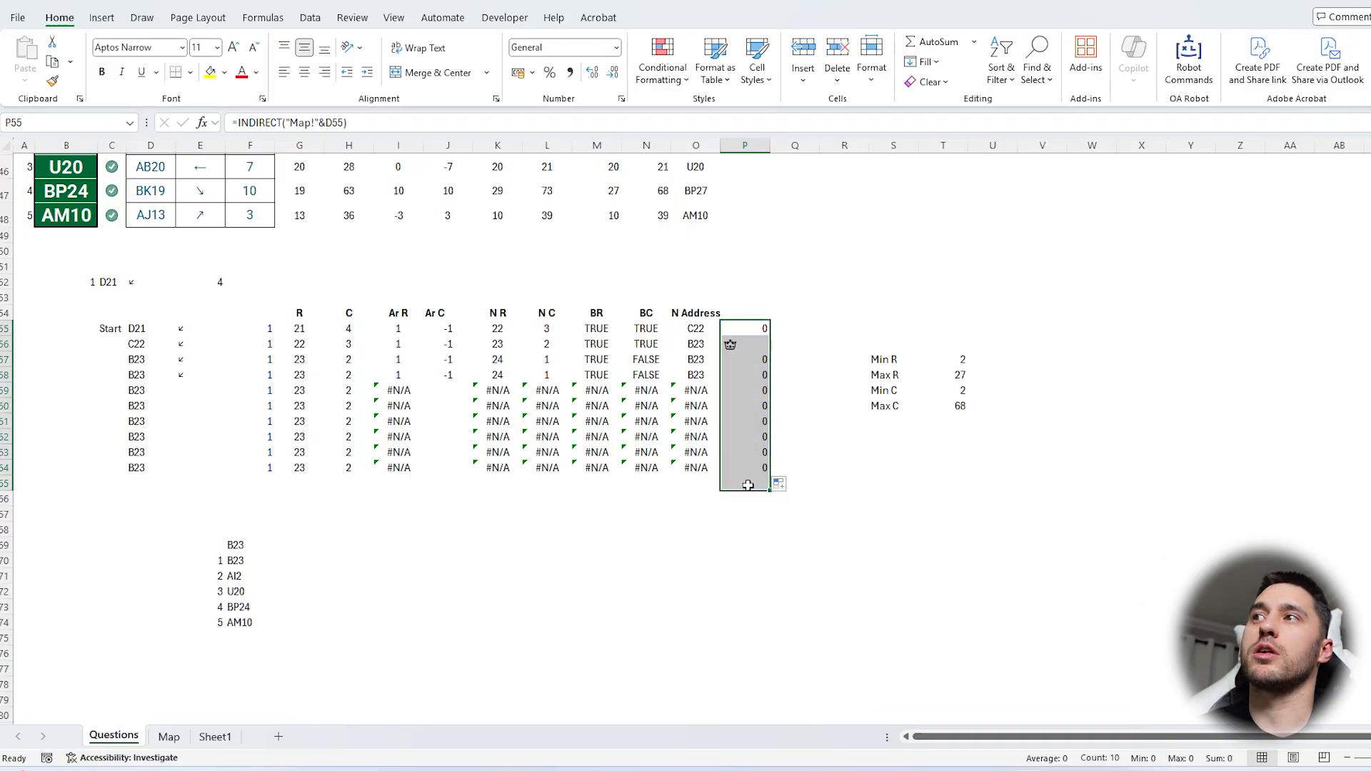
pyautogui.click(747, 341)
# Set the question number in B52 to 2, 3 and 4 in turn to test the map item lookup along each path
pyautogui.click(90, 282)
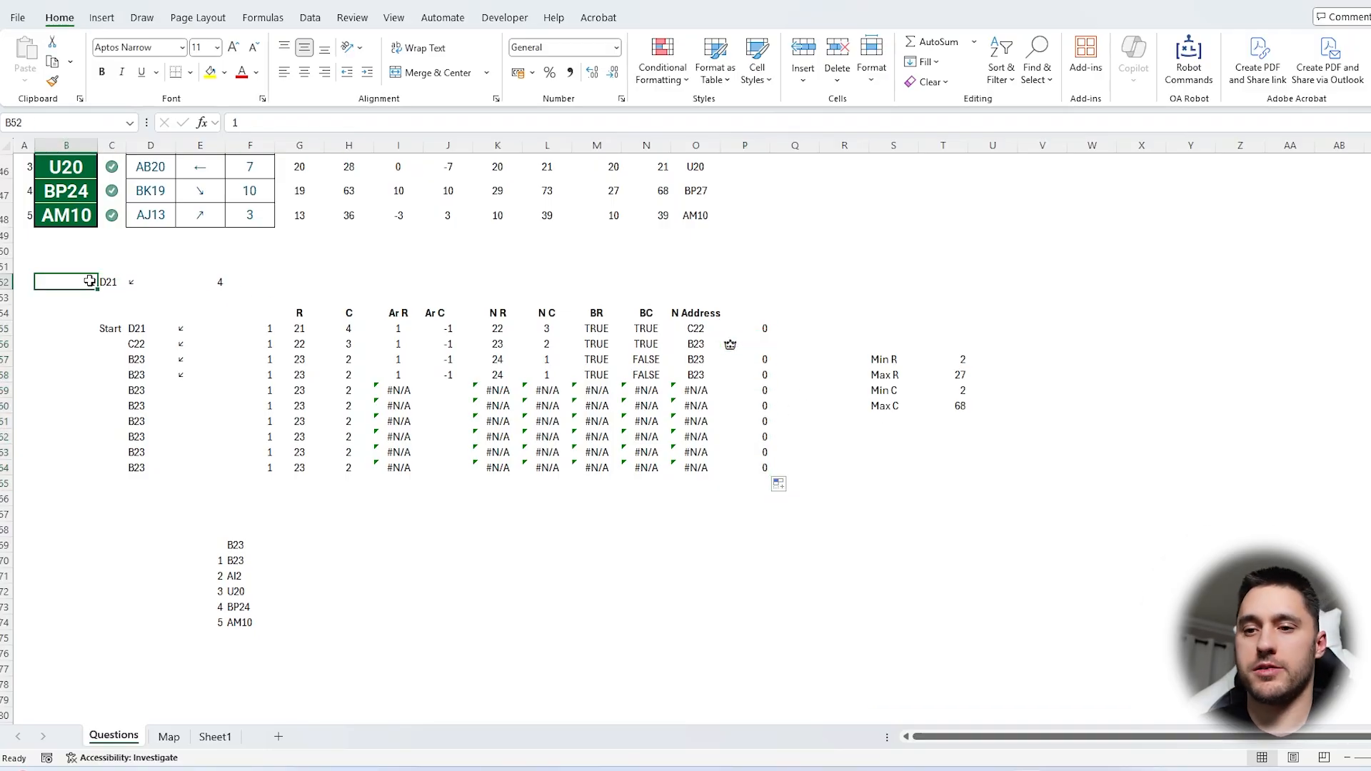
pyautogui.write('AI2')
pyautogui.press('Return')
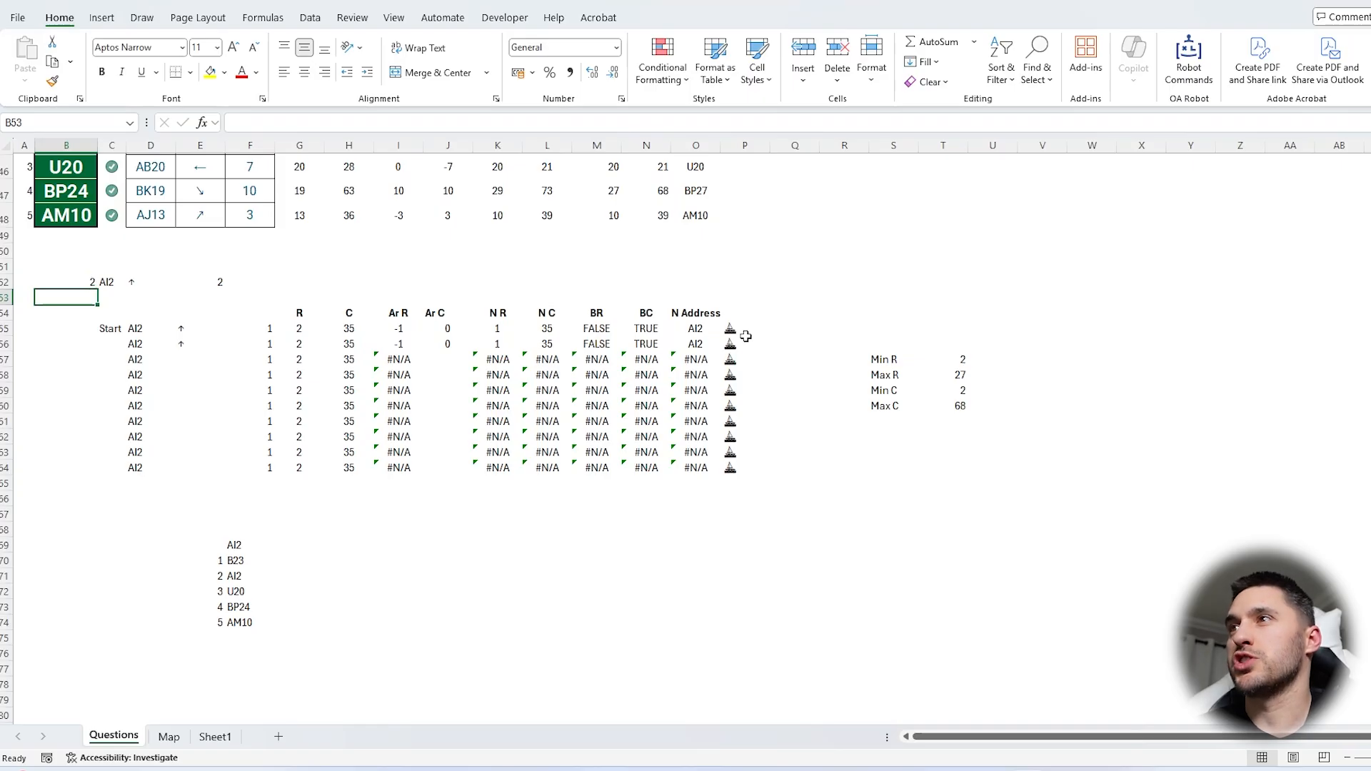
pyautogui.click(79, 282)
pyautogui.write('AB20')
pyautogui.click(63, 341)
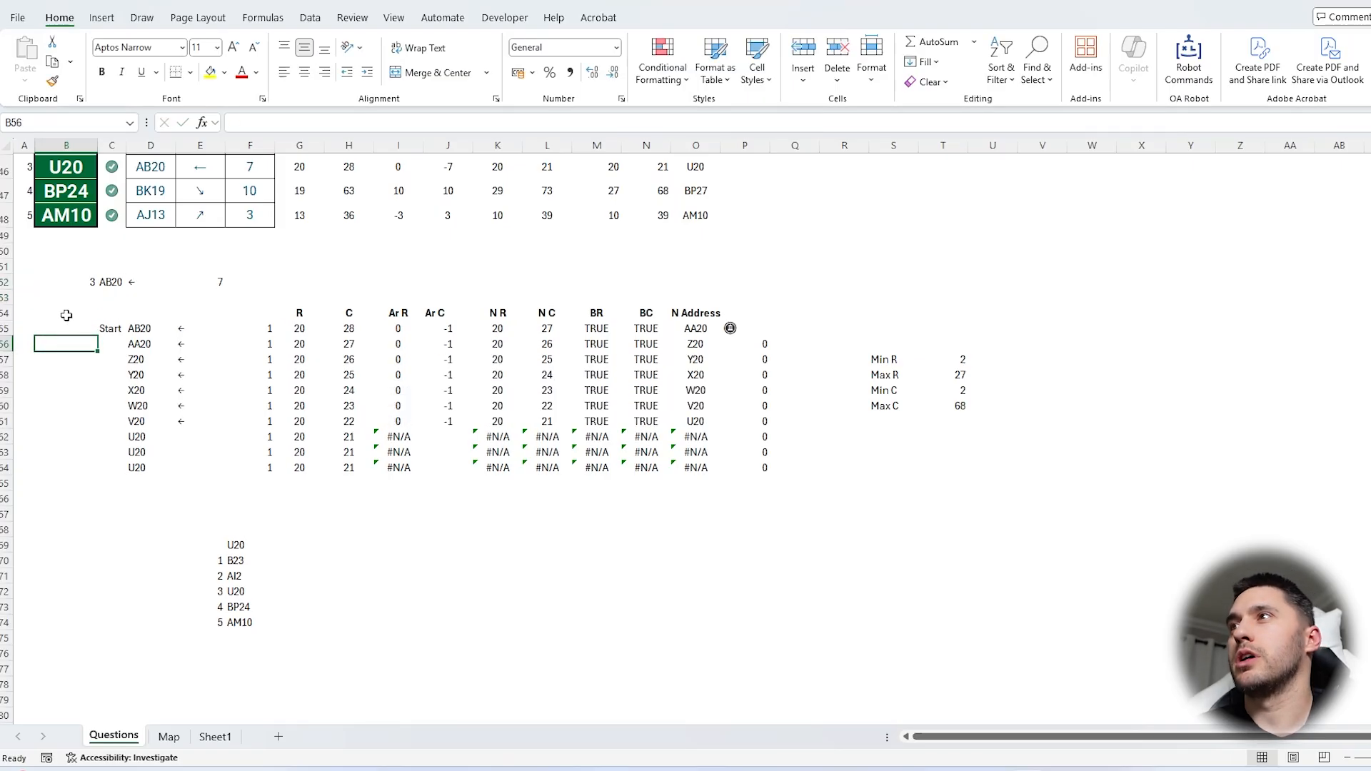
pyautogui.click(70, 284)
pyautogui.write('BK19')
pyautogui.click(83, 328)
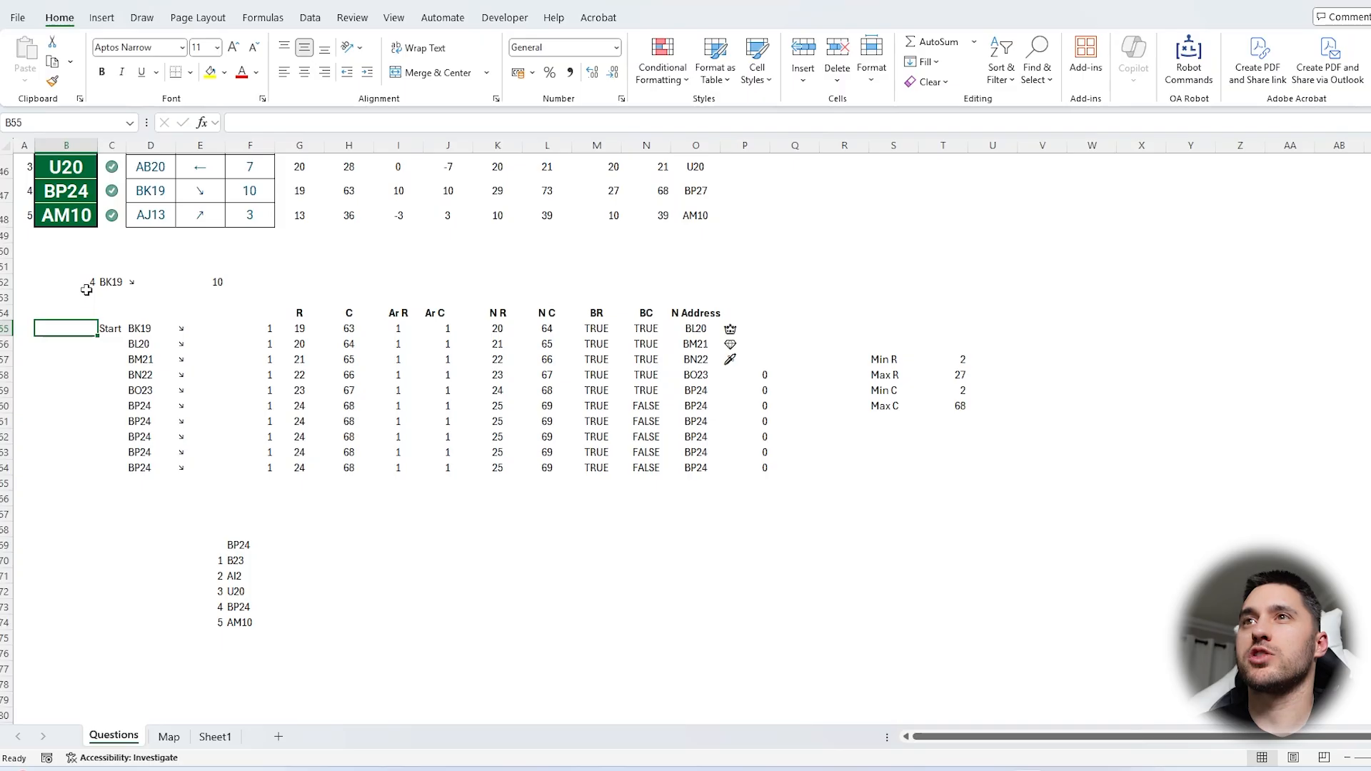
pyautogui.click(728, 347)
# Review the question sections and the table of row and column offsets per arrow on Sheet1
pyautogui.click(844, 529)
pyautogui.scroll(15, 1003, 592)
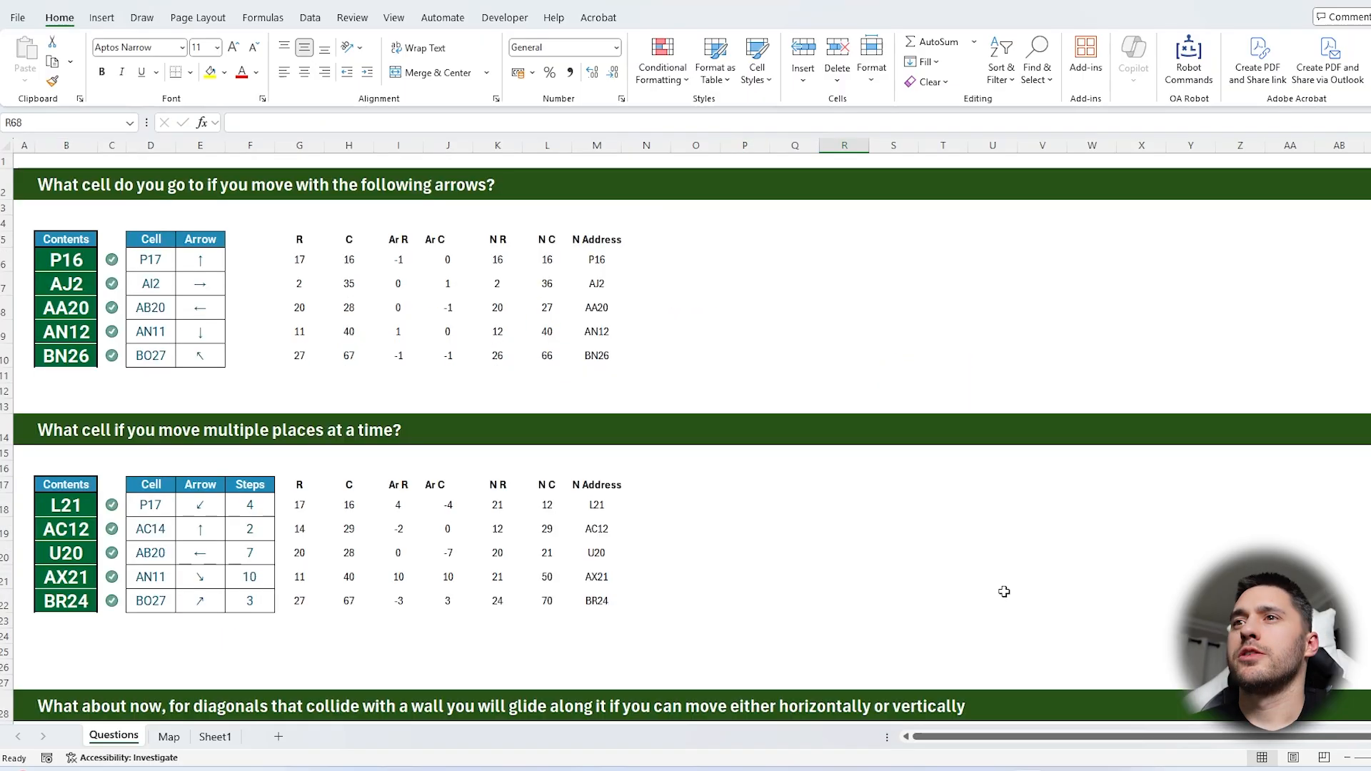
pyautogui.scroll(-11, 1004, 591)
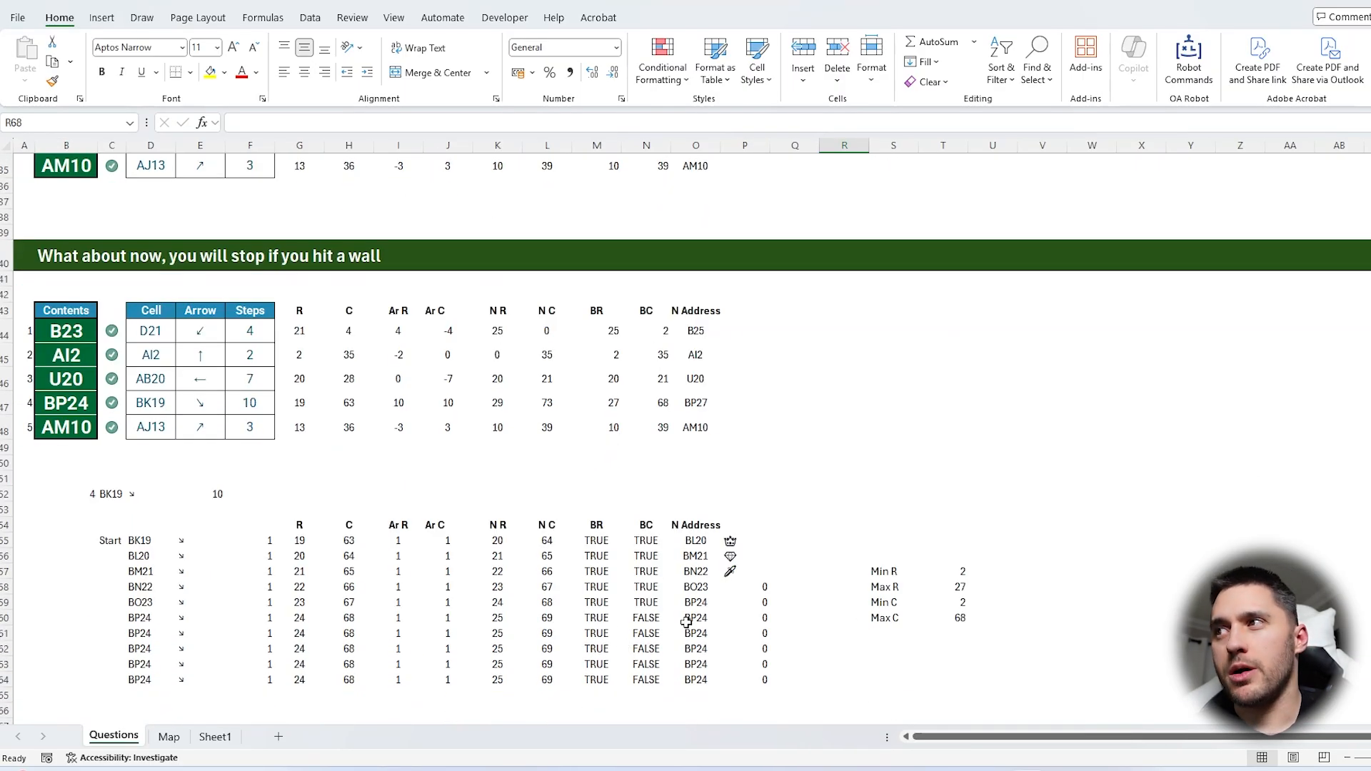
pyautogui.click(215, 736)
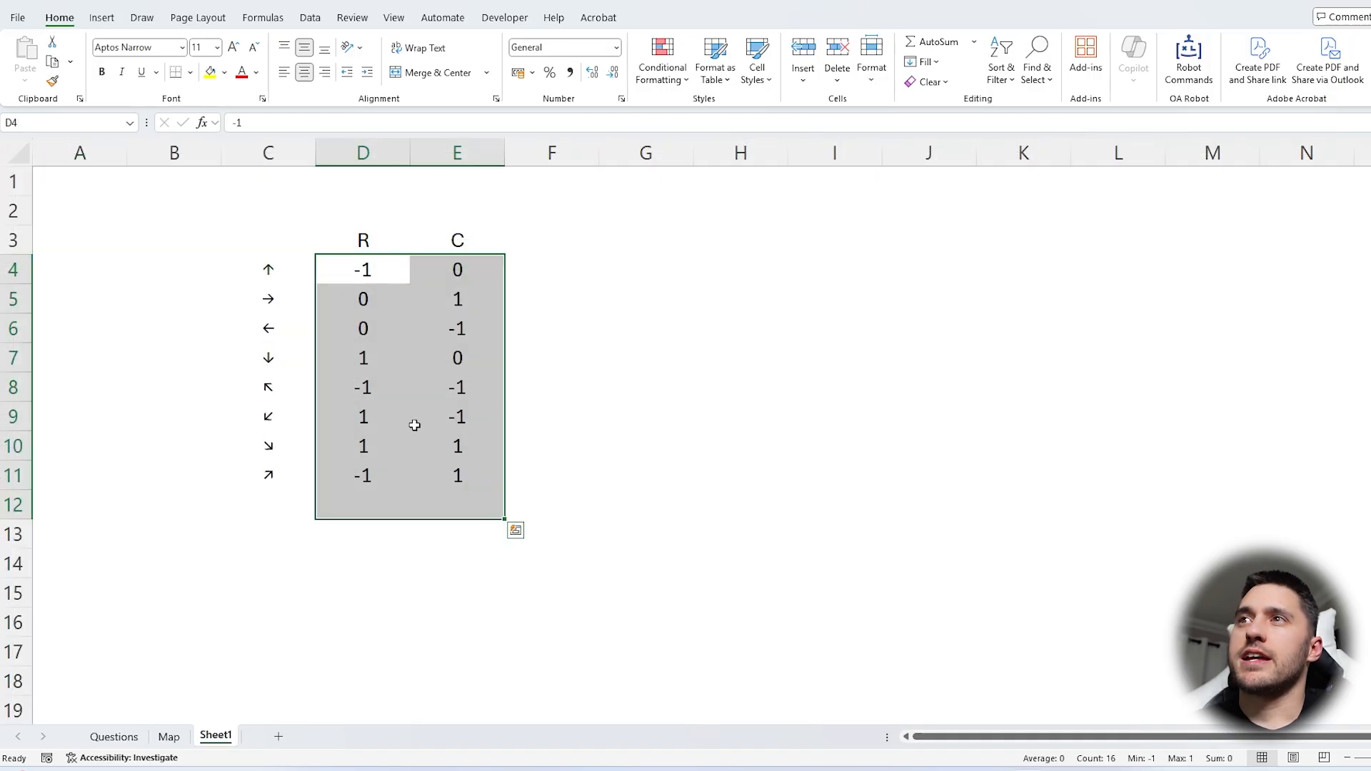
pyautogui.moveTo(297, 219); pyautogui.dragTo(501, 484)
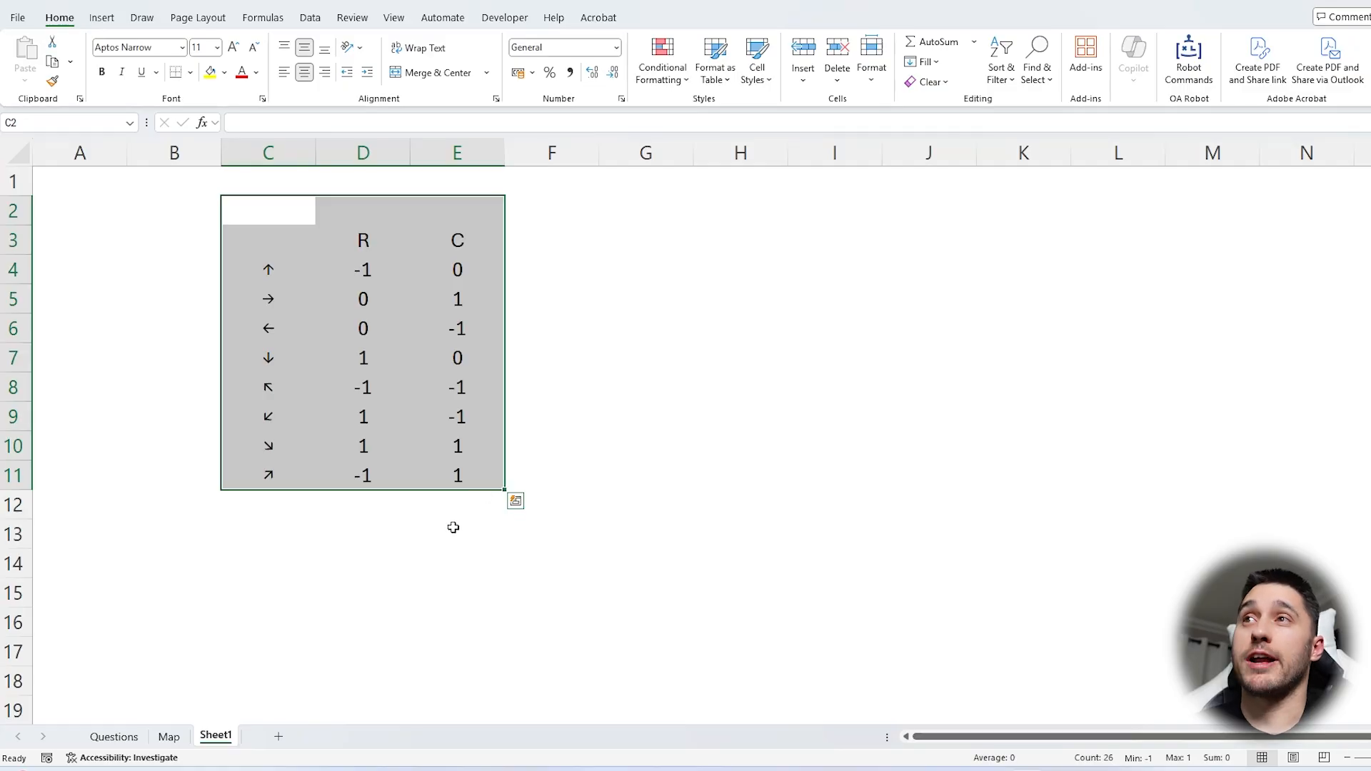
# Review the glide and stop-at-wall sections, the item layout on the Map sheet and the step-by-step working table on Questions
pyautogui.click(113, 736)
pyautogui.scroll(4, 227, 459)
pyautogui.scroll(-2, 227, 459)
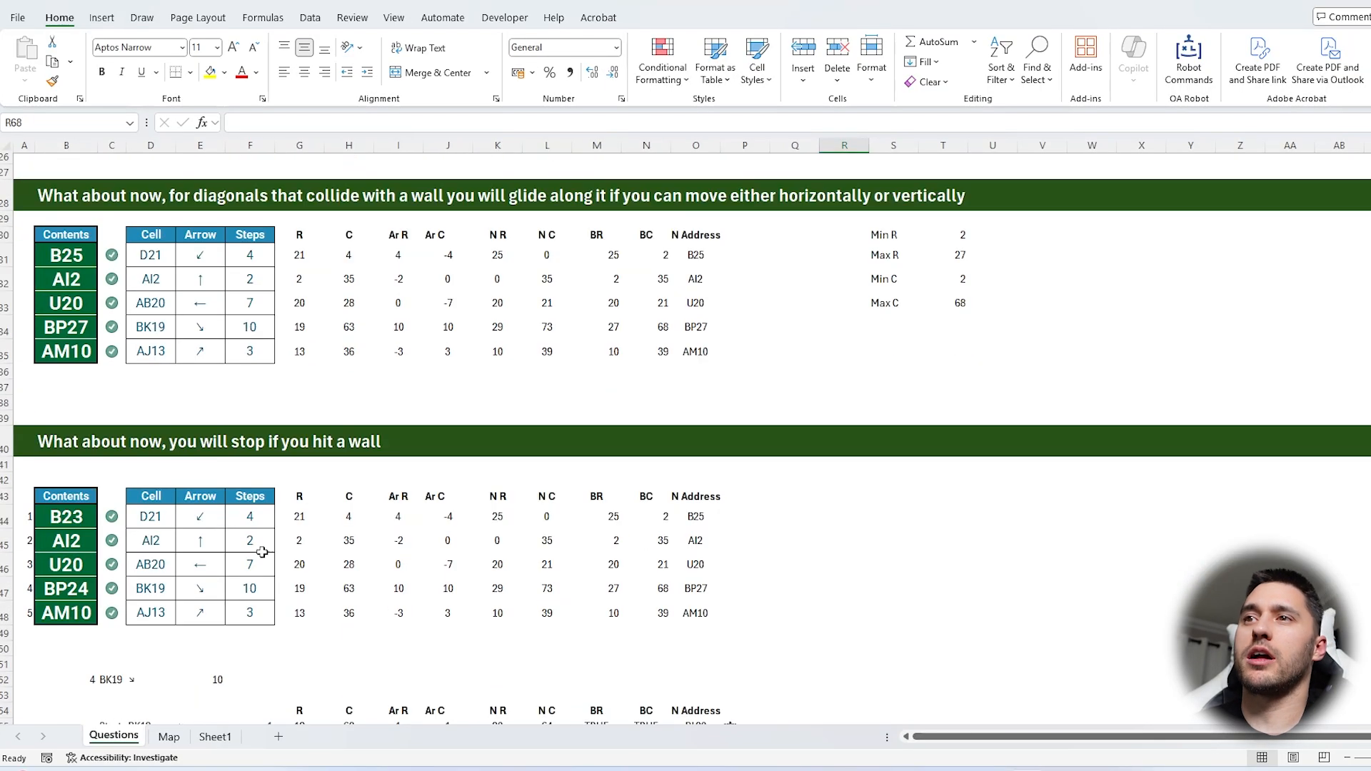
pyautogui.click(168, 736)
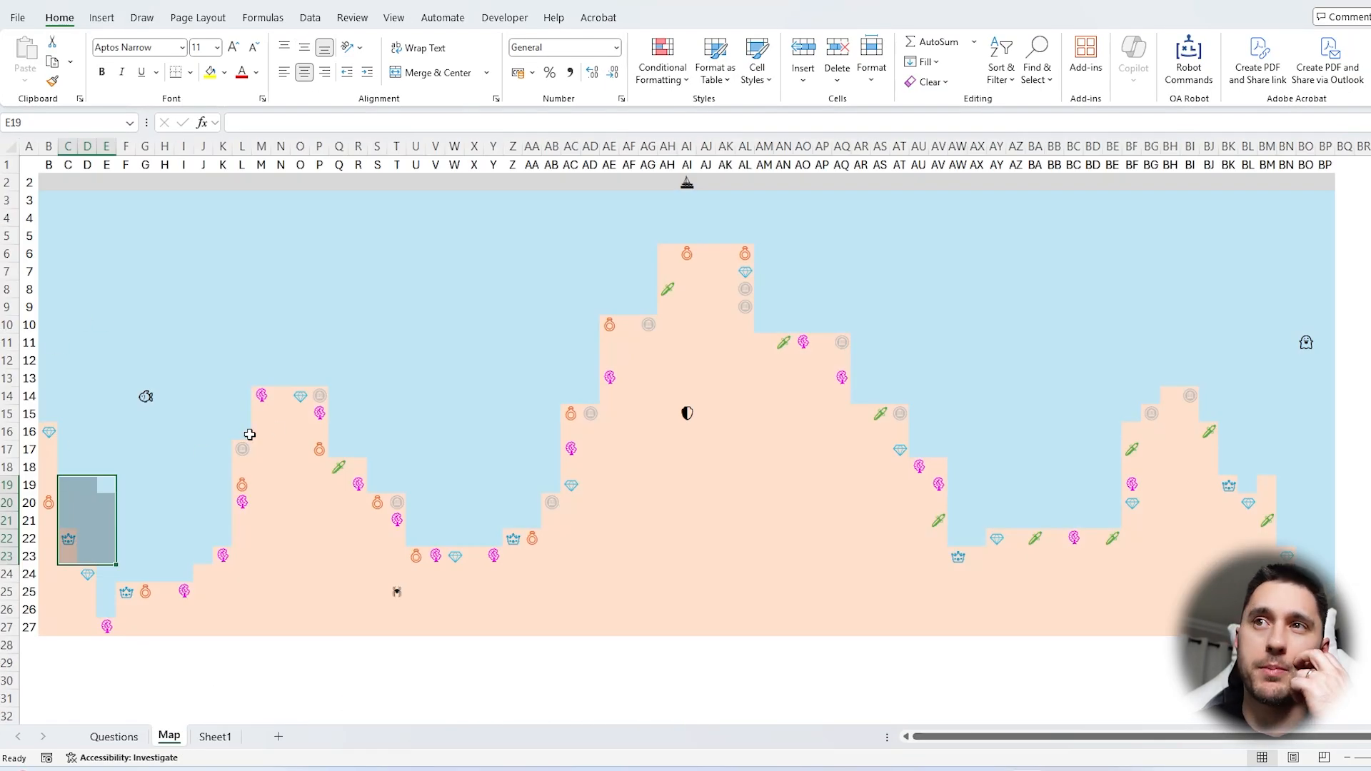
pyautogui.click(249, 434)
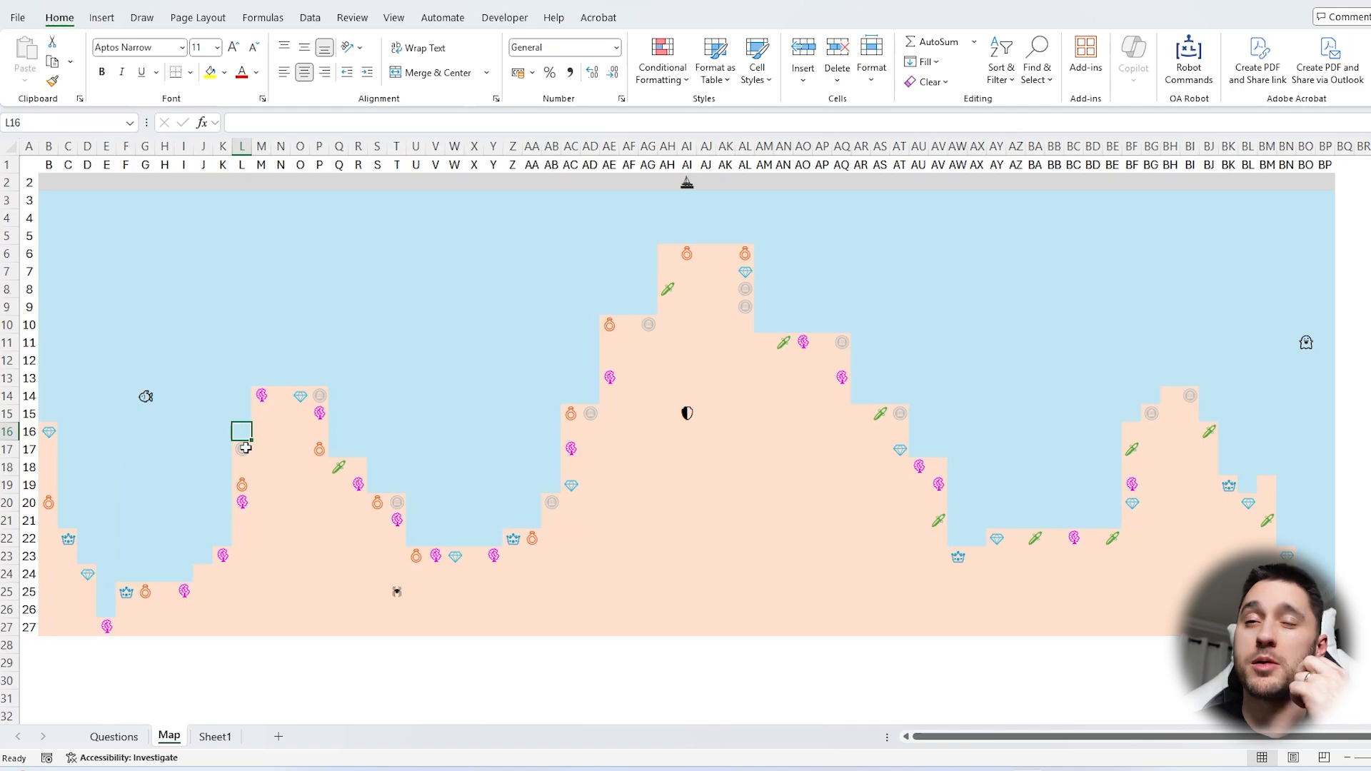
pyautogui.click(129, 743)
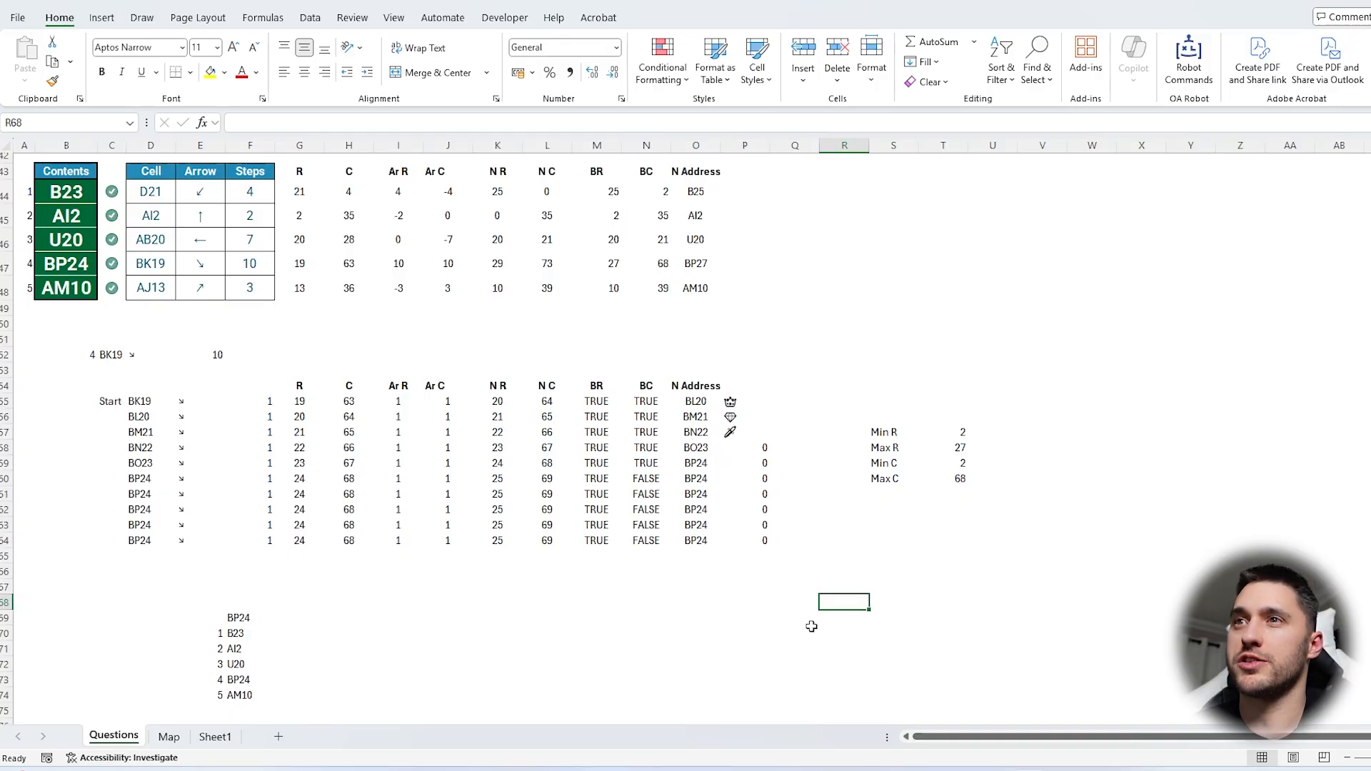
pyautogui.scroll(-2, 812, 626)
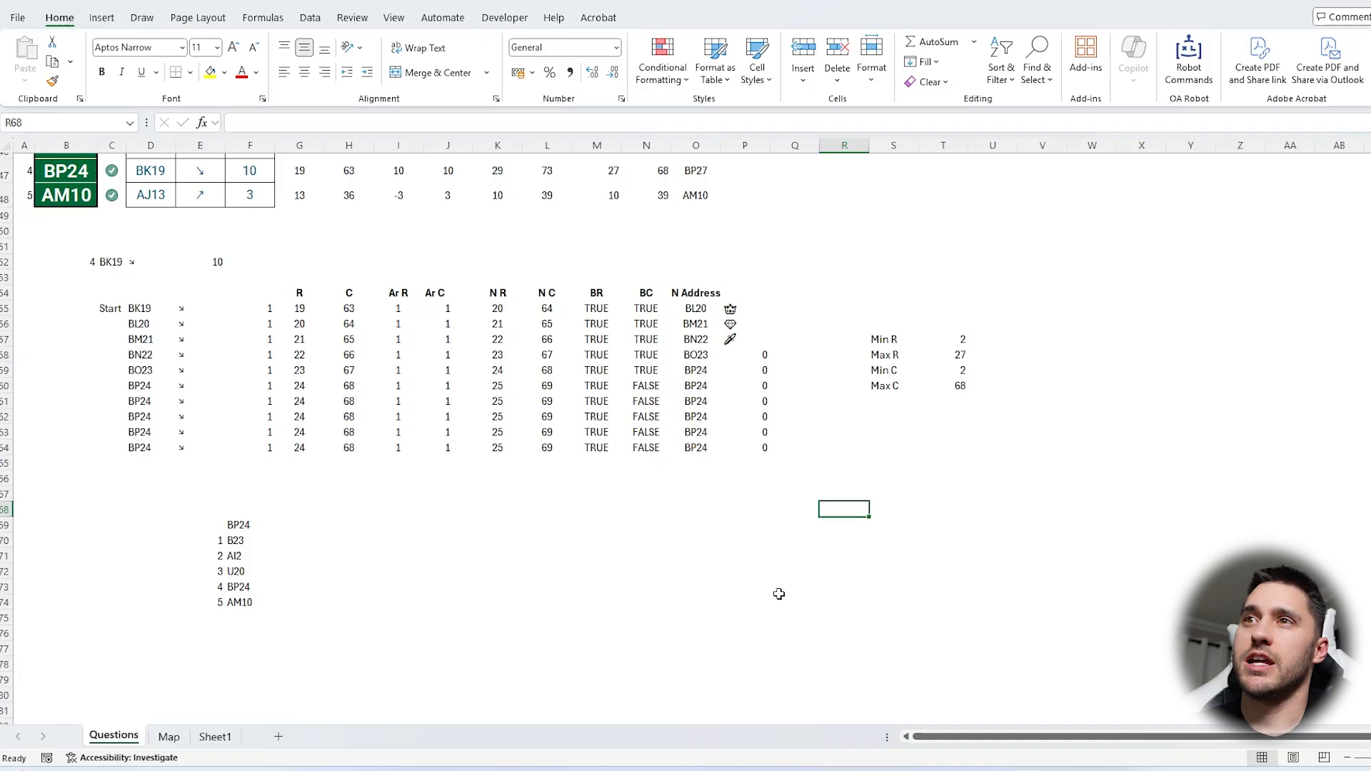